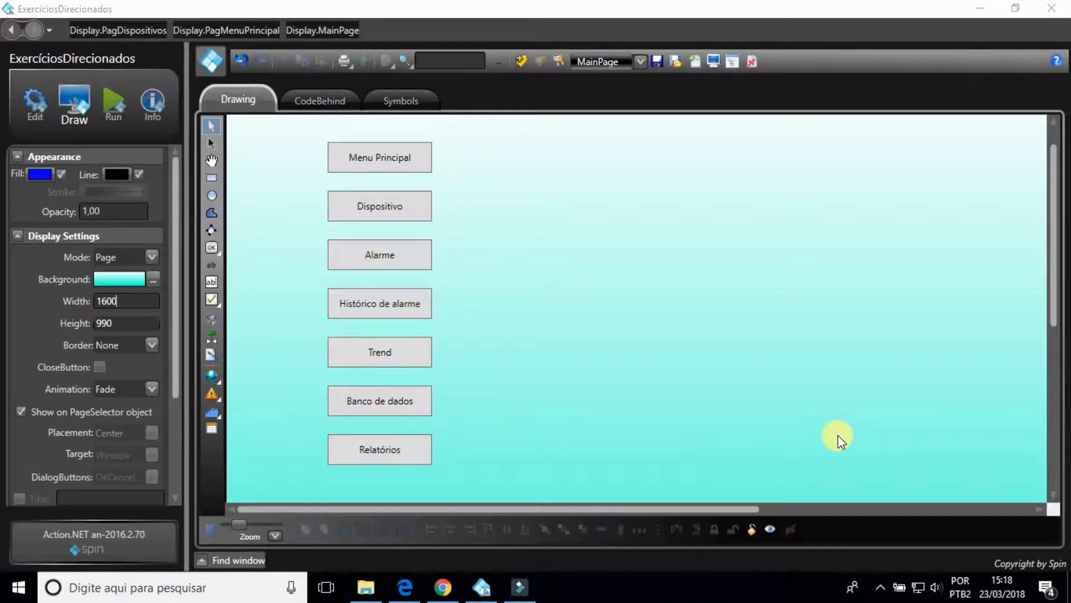
Switch to project editing and examine the predefined alarm groups in the Alarms configuration.
click(27, 115)
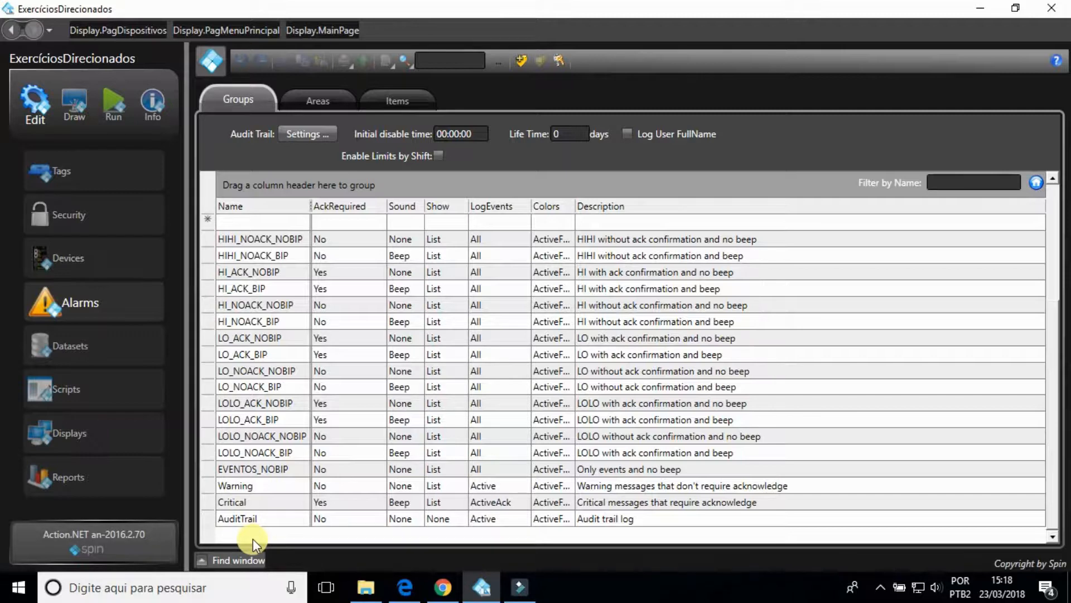
scroll(288, 406, up, 2)
scroll(272, 257, up, 1)
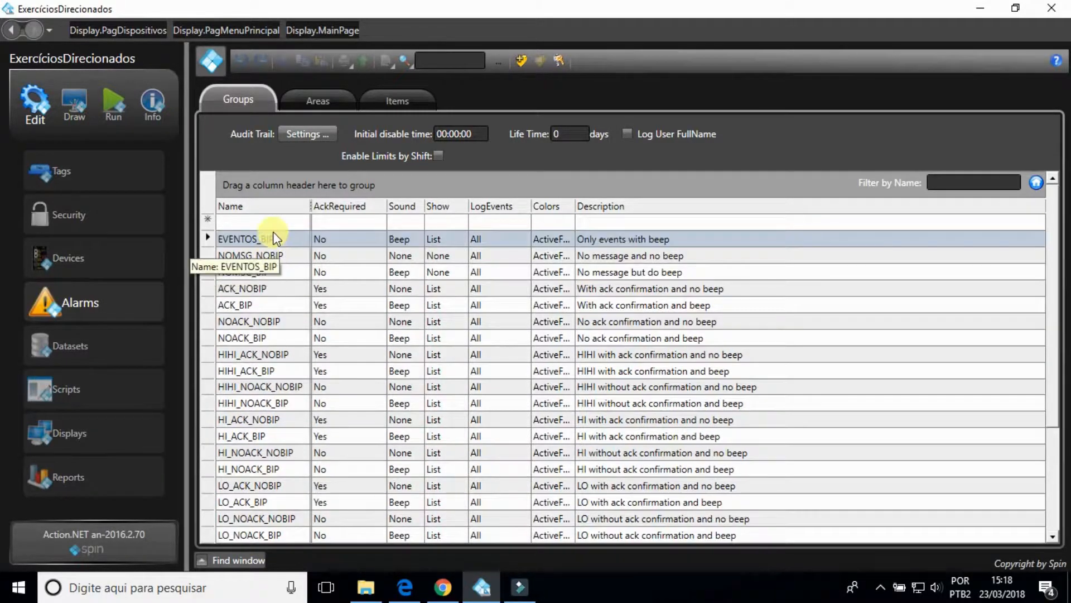
click(276, 223)
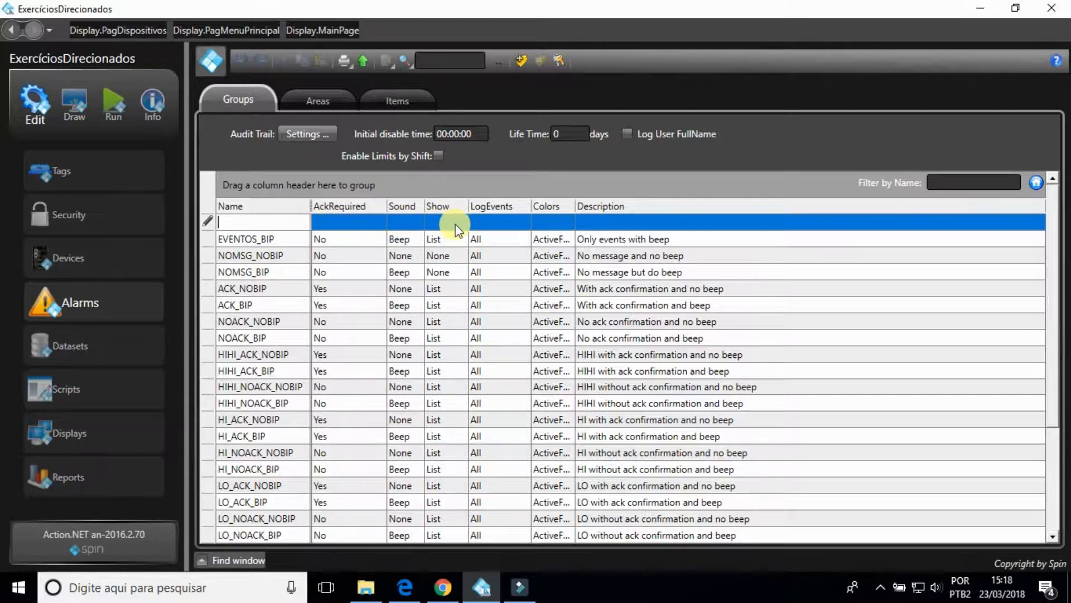
Add an alarm item for Tag.temperatura[2] with condition Lo and limit 20.
click(401, 99)
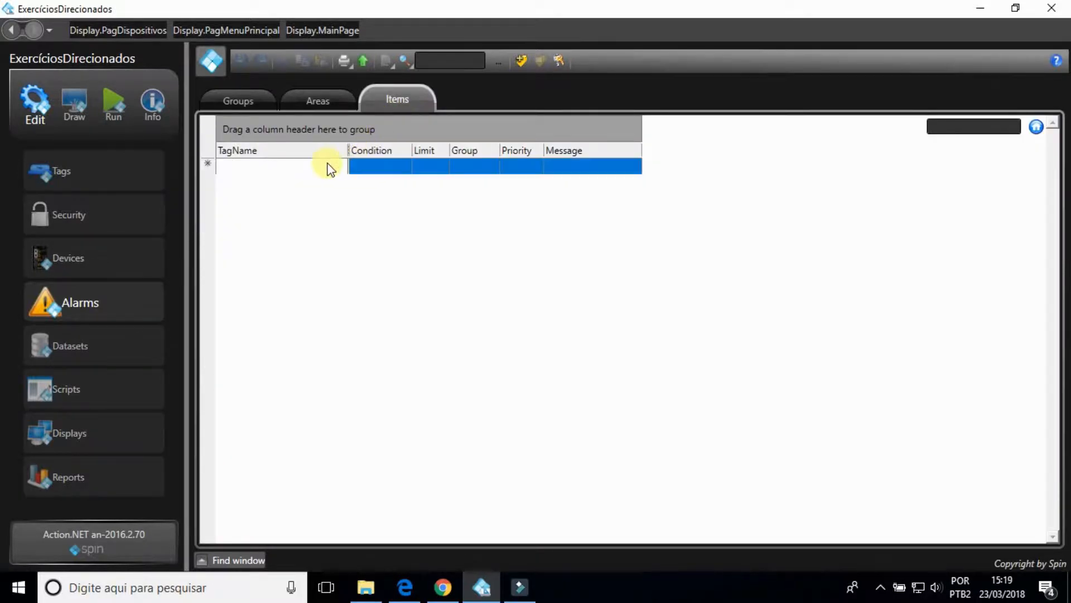
click(329, 167)
text(Tag.te)
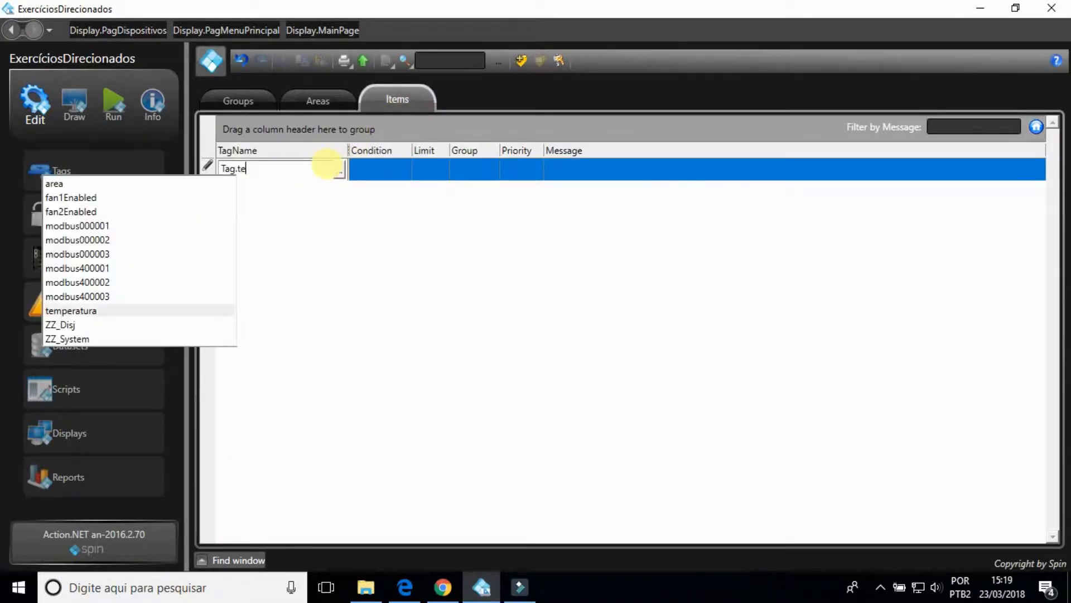
text(m)
key(Tab)
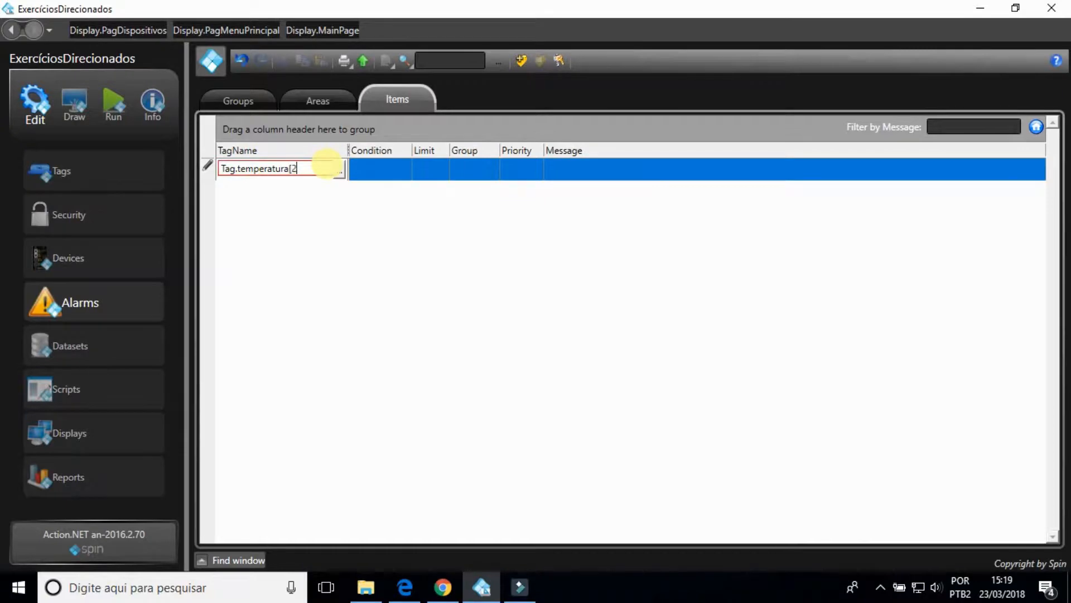
click(367, 165)
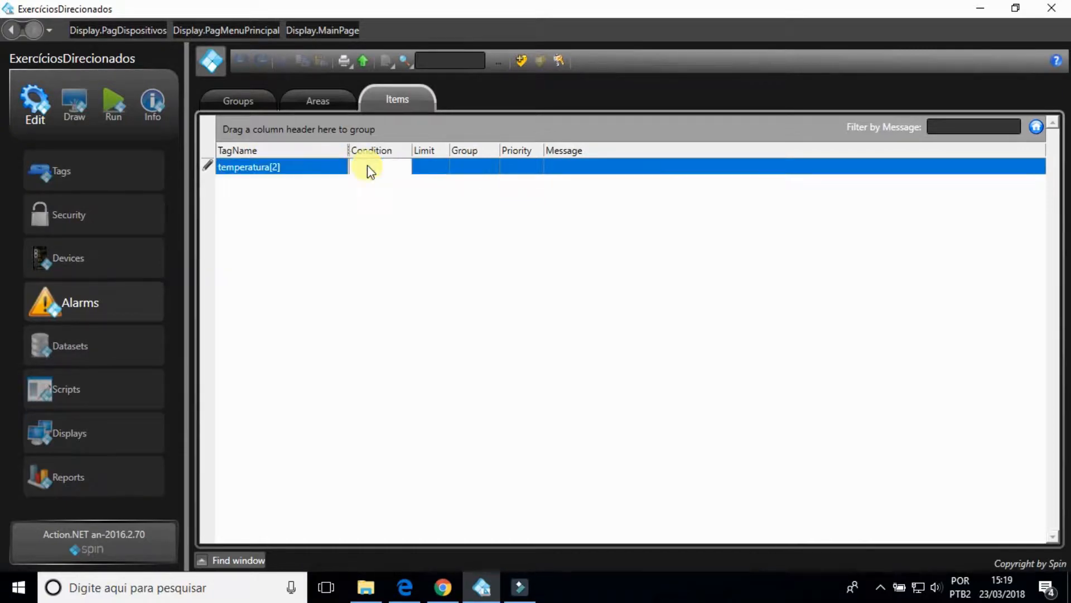
click(367, 165)
click(349, 216)
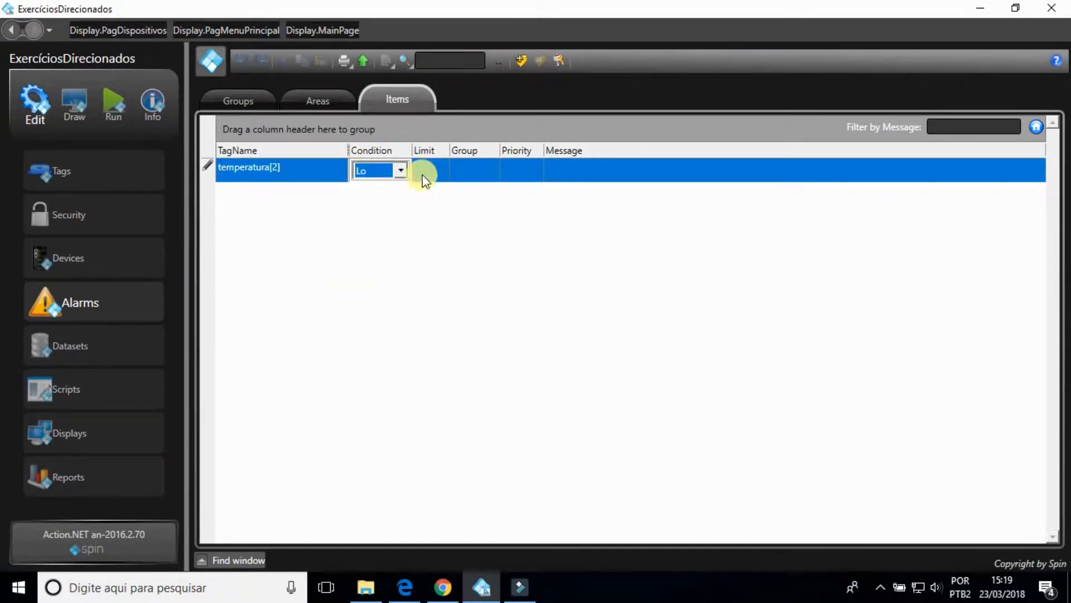
click(433, 166)
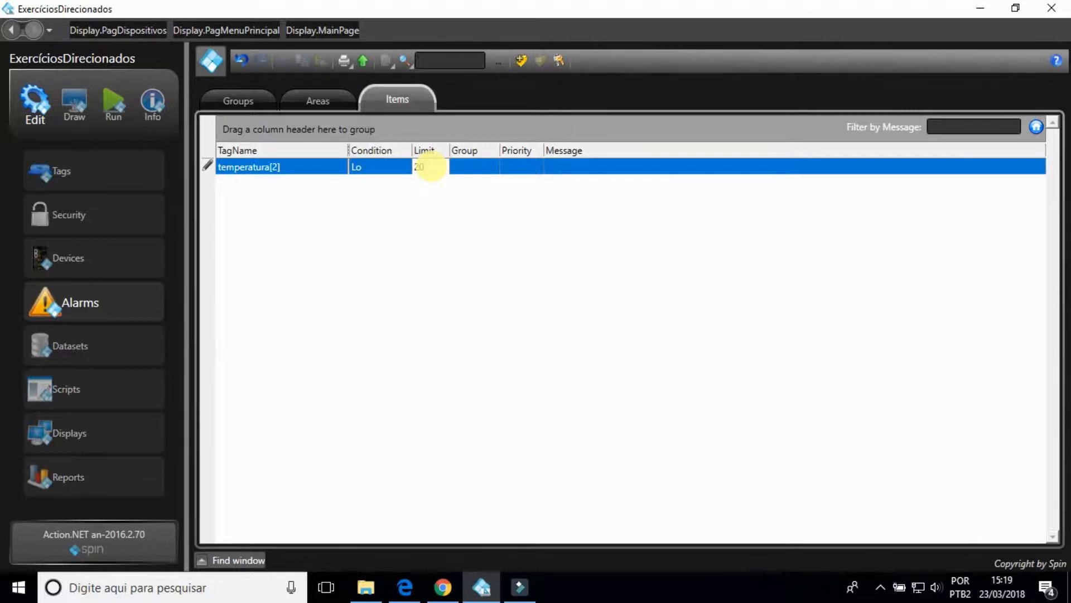
Assign the temperatura[2] Lo alarm to the Warning group with priority 2.
click(460, 167)
click(460, 169)
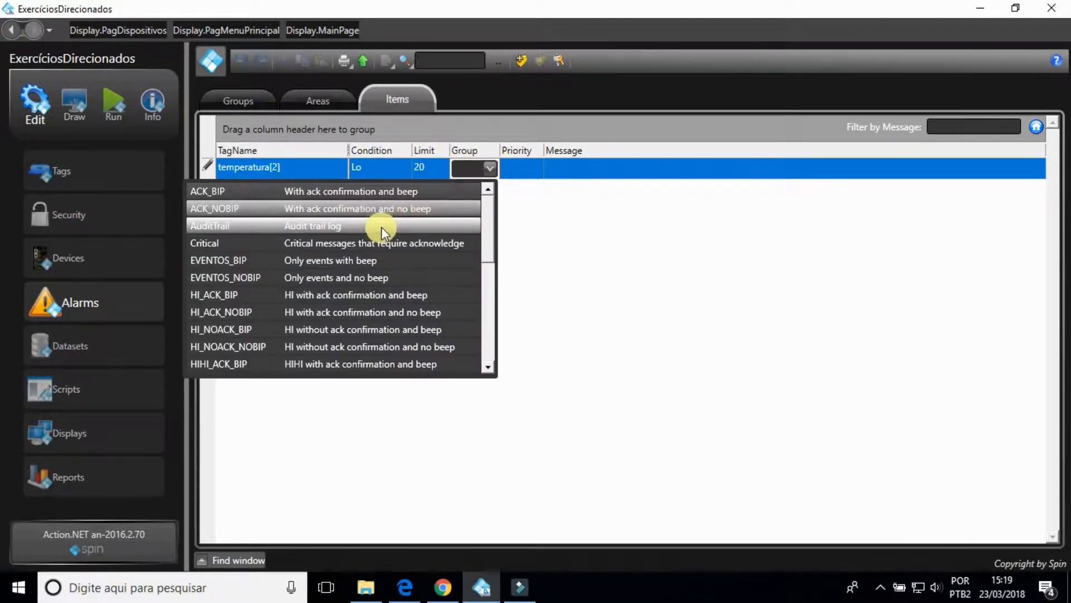
scroll(323, 251, down, 5)
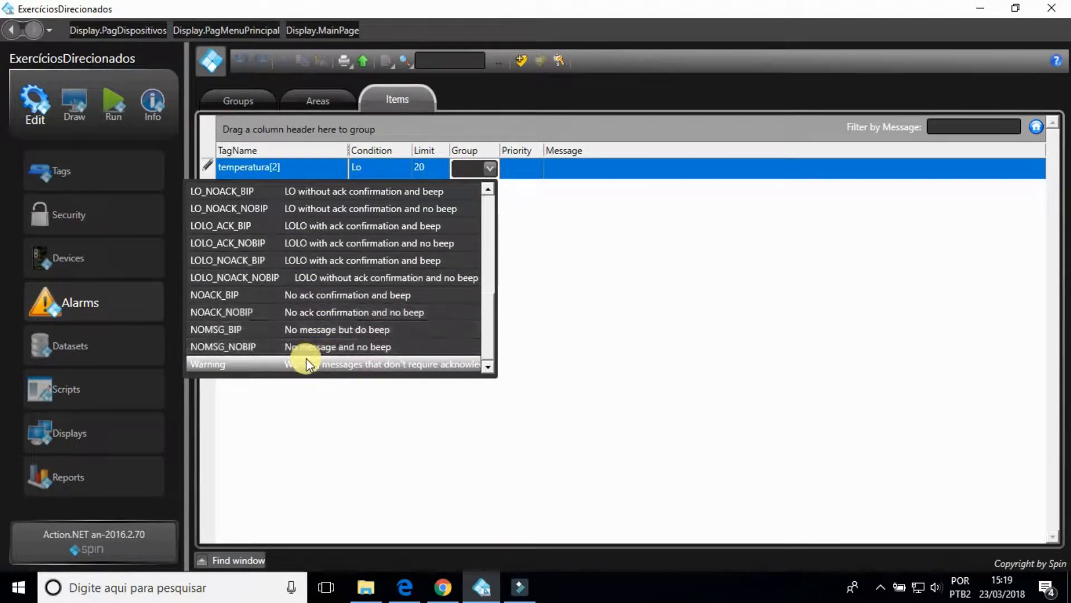
click(306, 364)
click(519, 170)
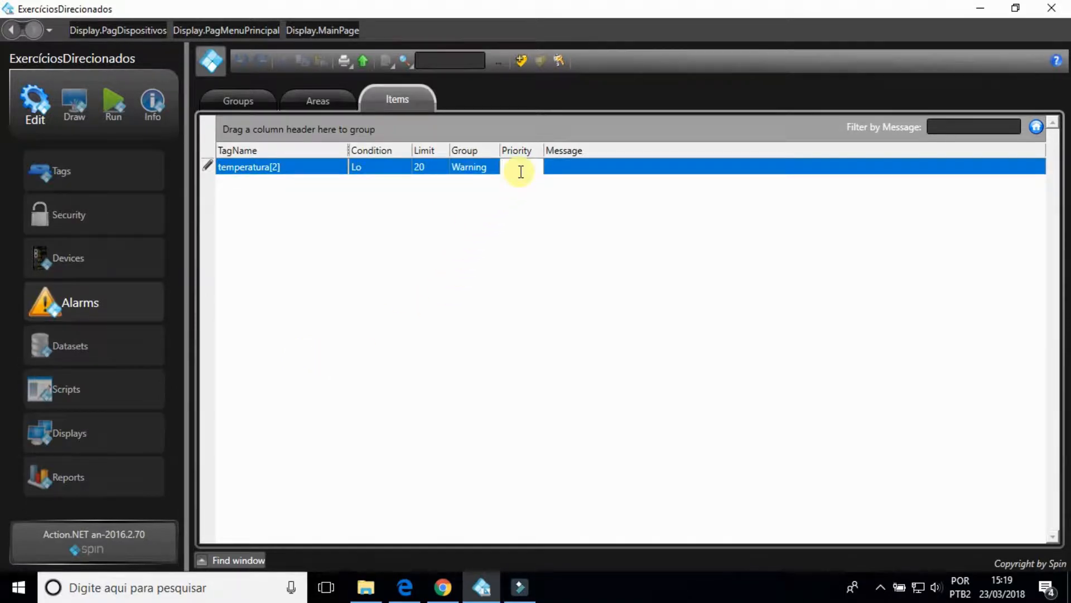
click(606, 161)
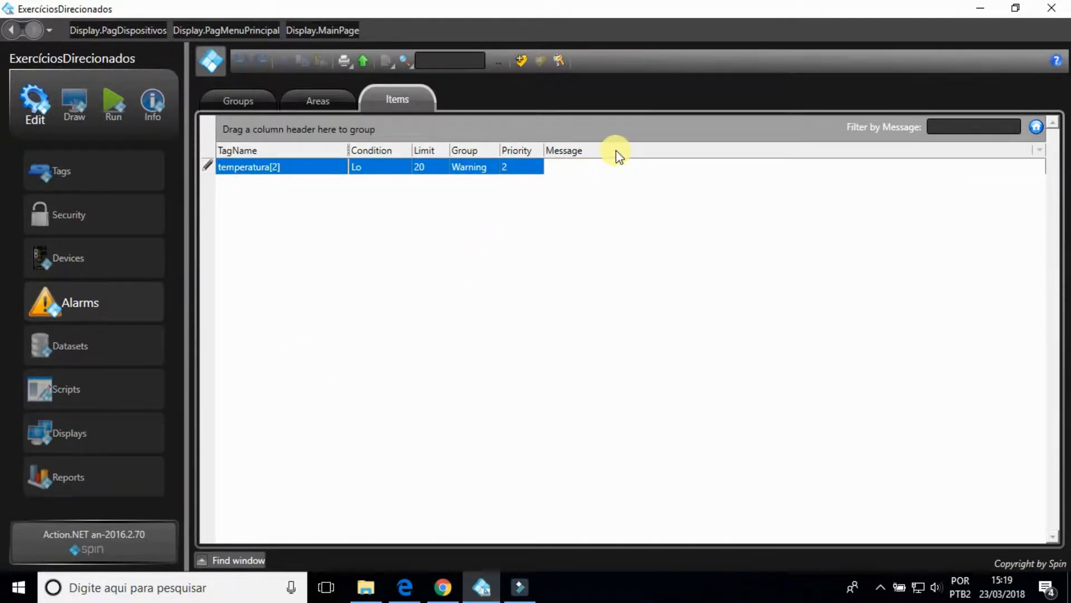
Show the Area column in the alarm items list and try entering 2 as the area of the temperatura[2] alarm.
click(616, 150)
right_click(616, 149)
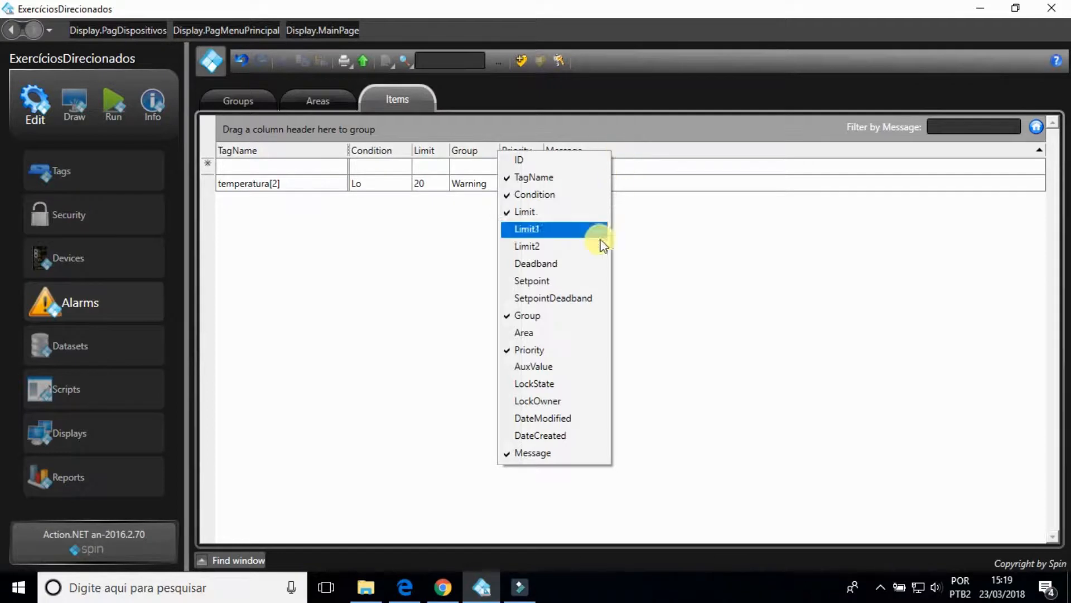
click(557, 333)
click(634, 127)
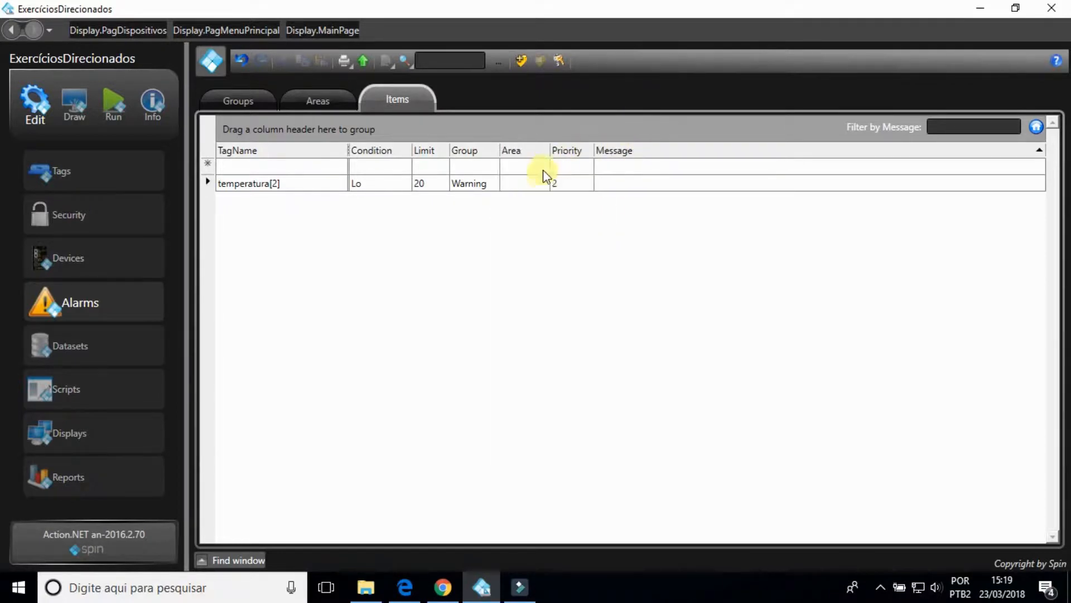
click(533, 180)
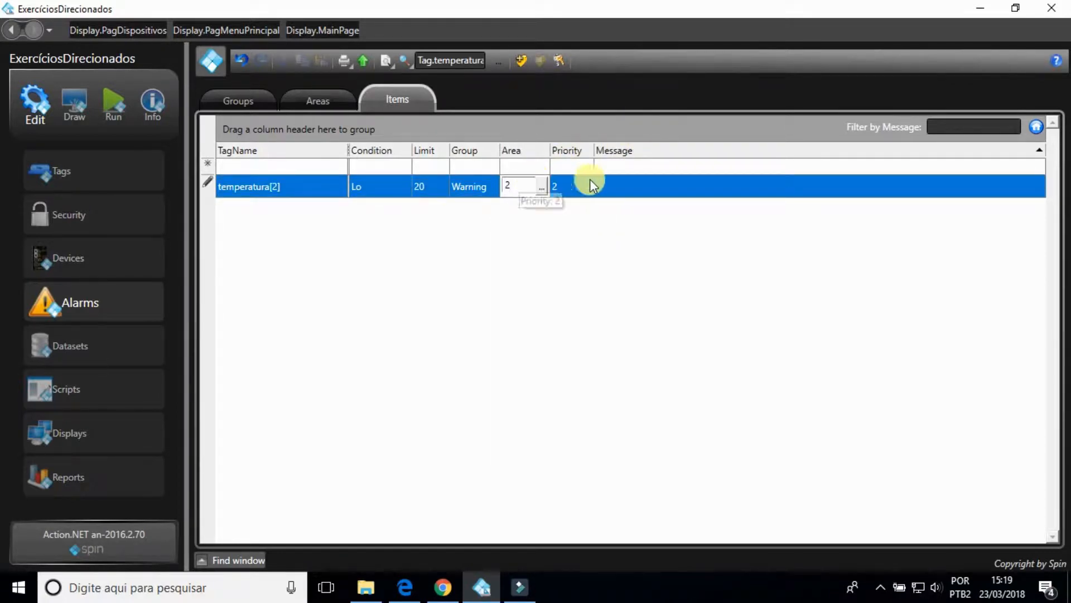
Enter the message "Área 2 - Temperatura está baixa" for the temperatura[2] Lo alarm and copy its text.
click(610, 179)
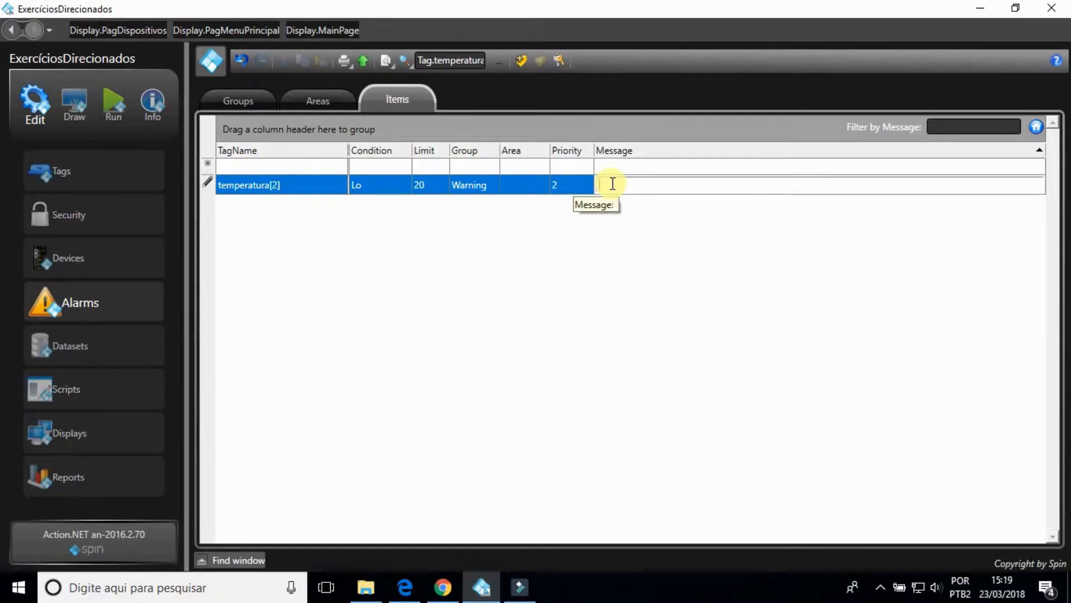
text(Area 2 - Tmp)
key(shift+Left)
key(shift+Left)
key(shift+Left)
key(shift+Left)
key(shift+Left)
key(shift+Left)
key(shift+Left)
key(shift+Left)
key(shift+Left)
key(shift+Left)
key(shift+Left)
key(shift+Left)
key(shift+Left)
key(shift+Left)
key(shift+Left)
key(shift+Left)
key(shift+Left)
key(shift+Left)
key(shift+Left)
key(shift+Left)
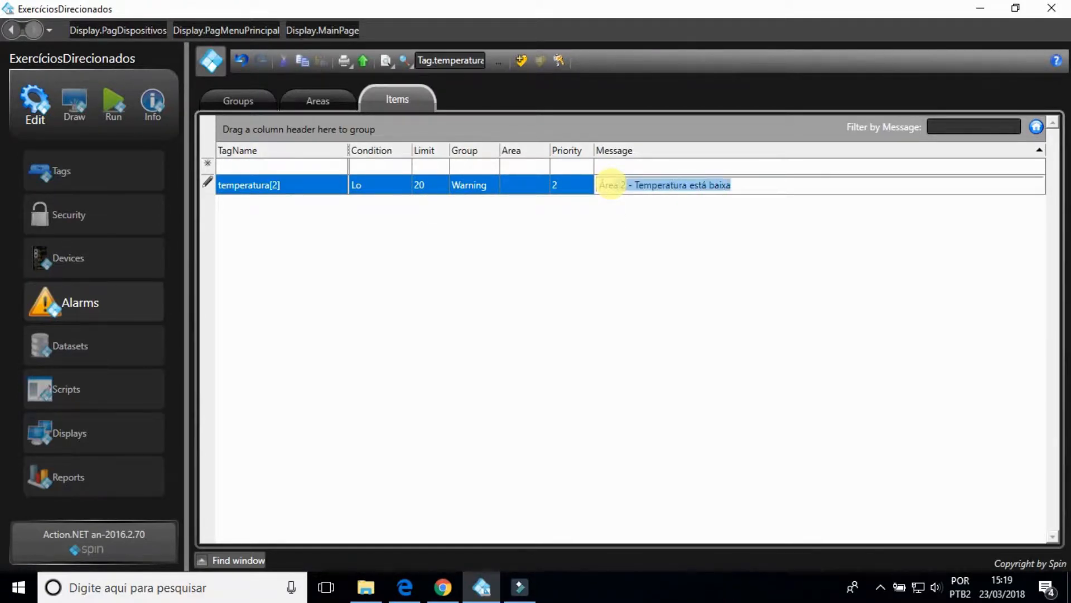
key(ctrl+c)
key(Right)
key(Return)
Add another alarm item for Tag.temperatura[2] with condition Hi and limit 80.
click(332, 169)
text(Tag.)
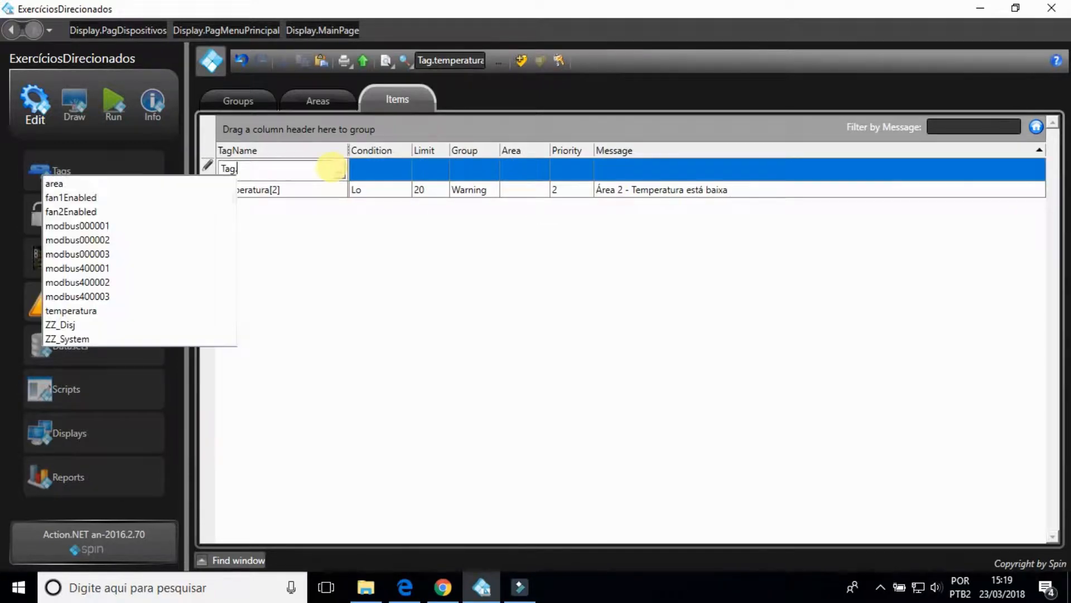
key(Down)
key(Down)
key(Down)
key(Down)
key(Down)
key(Down)
key(Down)
key(Down)
key(Down)
key(Down)
key(Return)
text([2])
click(377, 167)
click(372, 192)
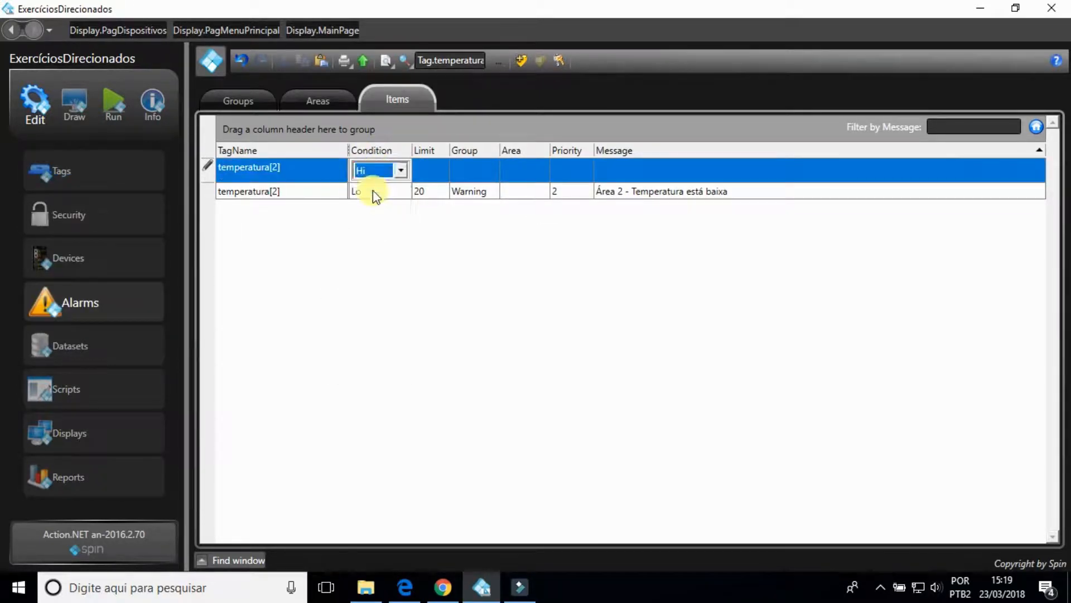
click(433, 169)
text(80)
Assign the temperatura[2] Hi alarm to the Warning group with priority 2.
click(468, 170)
scroll(314, 351, down, 5)
click(313, 369)
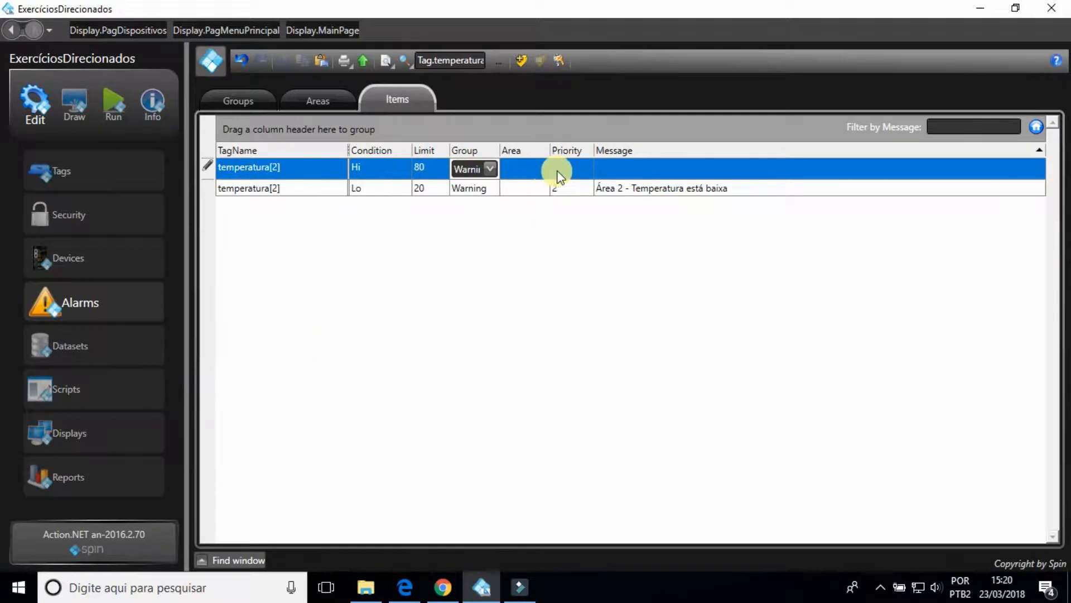
click(534, 171)
click(523, 190)
click(529, 183)
click(571, 186)
text(2)
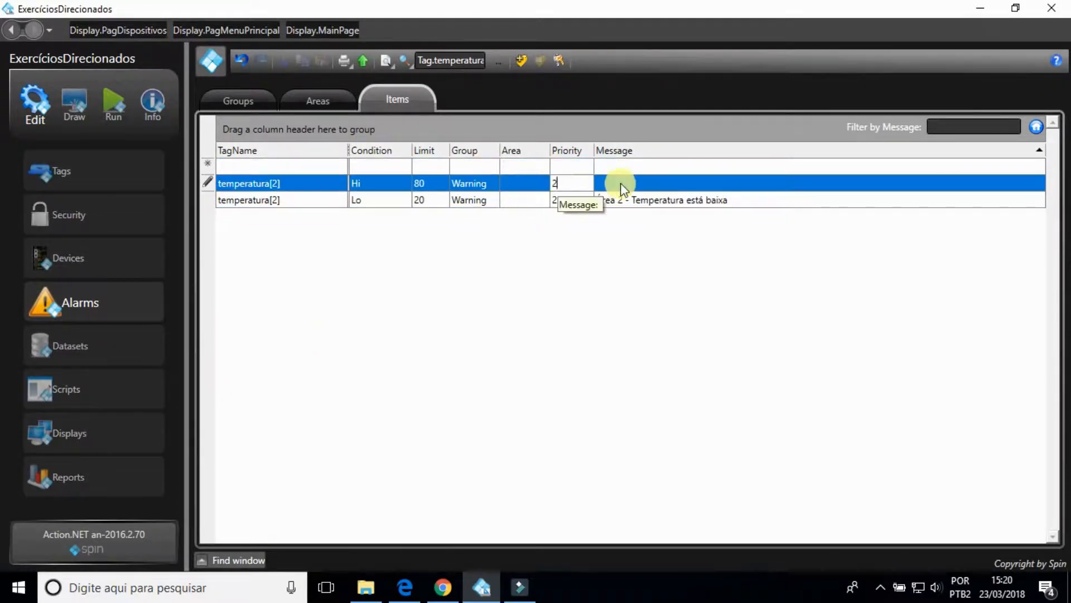
Reuse the copied message for the temperatura[2] Hi alarm, changing it to "Área 2 - Temperatura está alta".
click(621, 187)
text(Área 2 - Temperatura está baixa)
key(BackSpace)
key(BackSpace)
key(BackSpace)
key(BackSpace)
key(BackSpace)
text(alta)
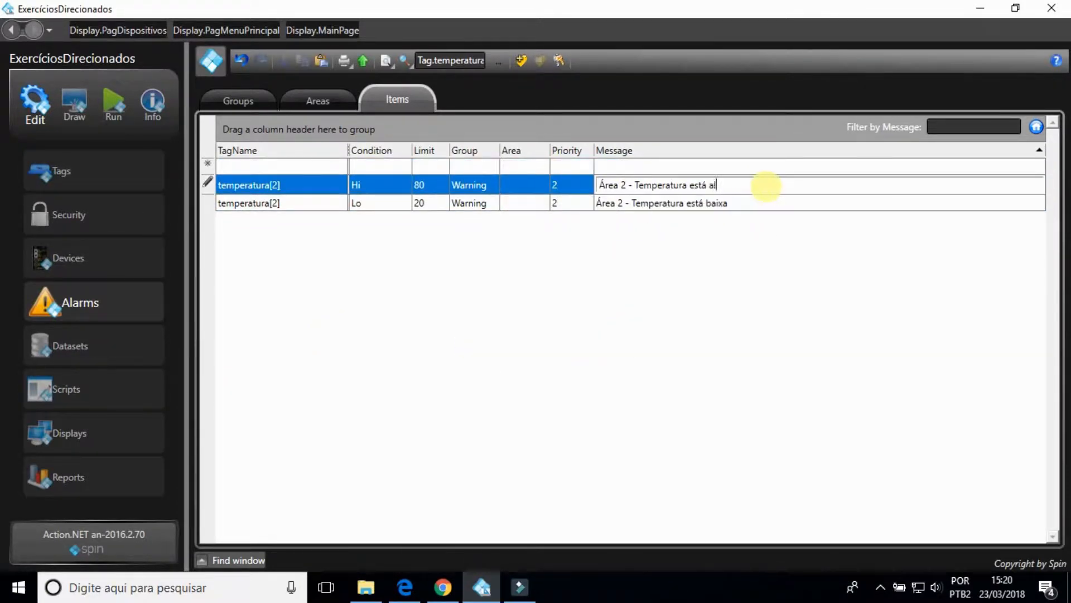
click(521, 179)
Add an alarm item for Tag.temperatura[1] with condition Lo and limit 20.
click(307, 168)
text(Tag.temperatura[1])
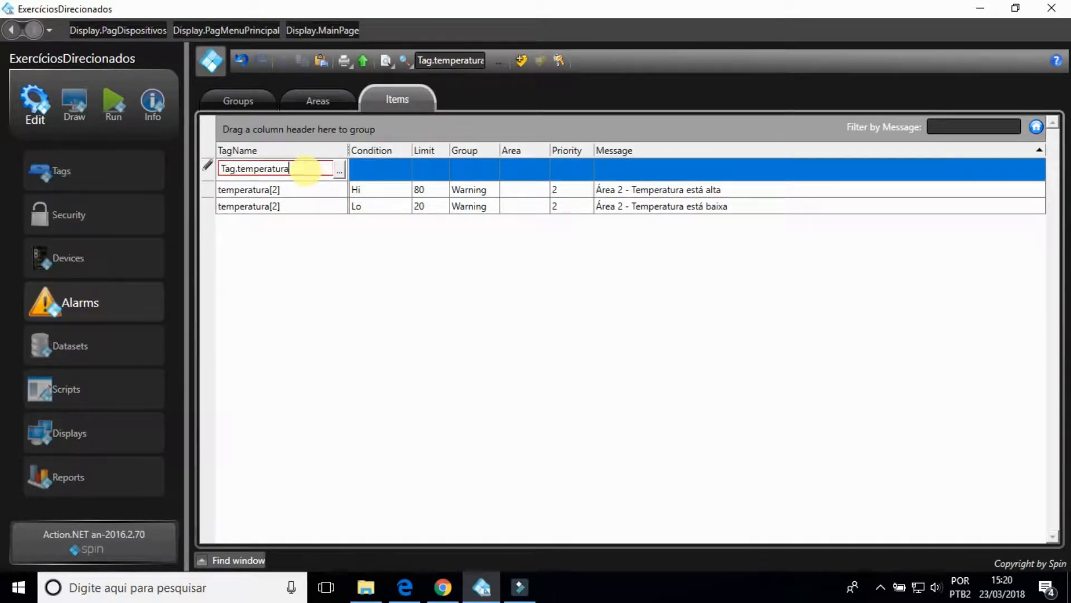
click(370, 169)
click(367, 217)
click(425, 174)
text(20)
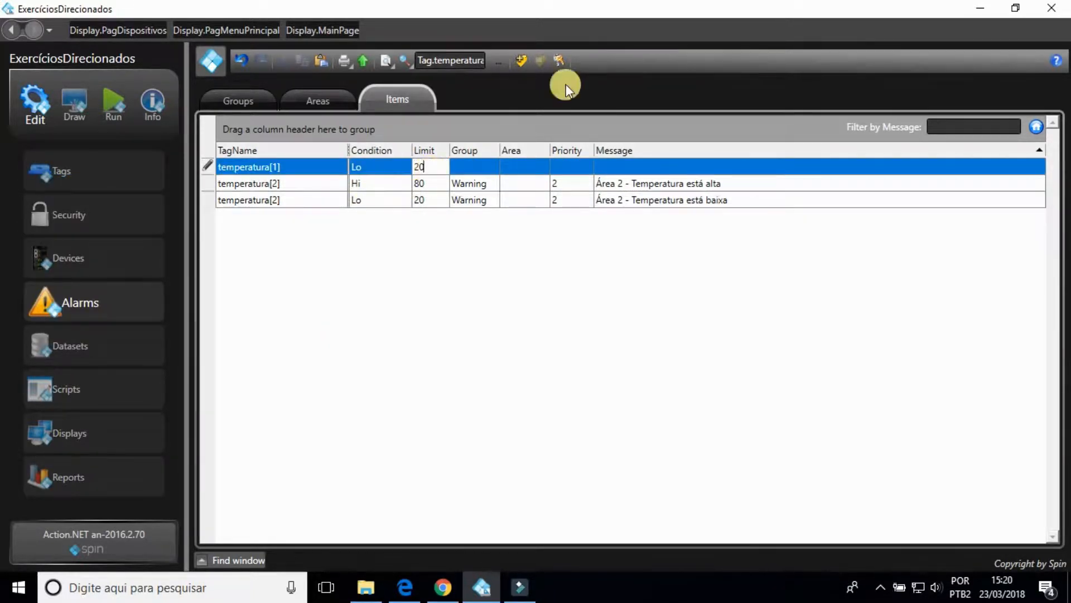
Assign the temperatura[1] Lo alarm to the Warning group with priority 1.
click(487, 167)
scroll(342, 335, down, 3)
click(342, 367)
click(570, 169)
text(1)
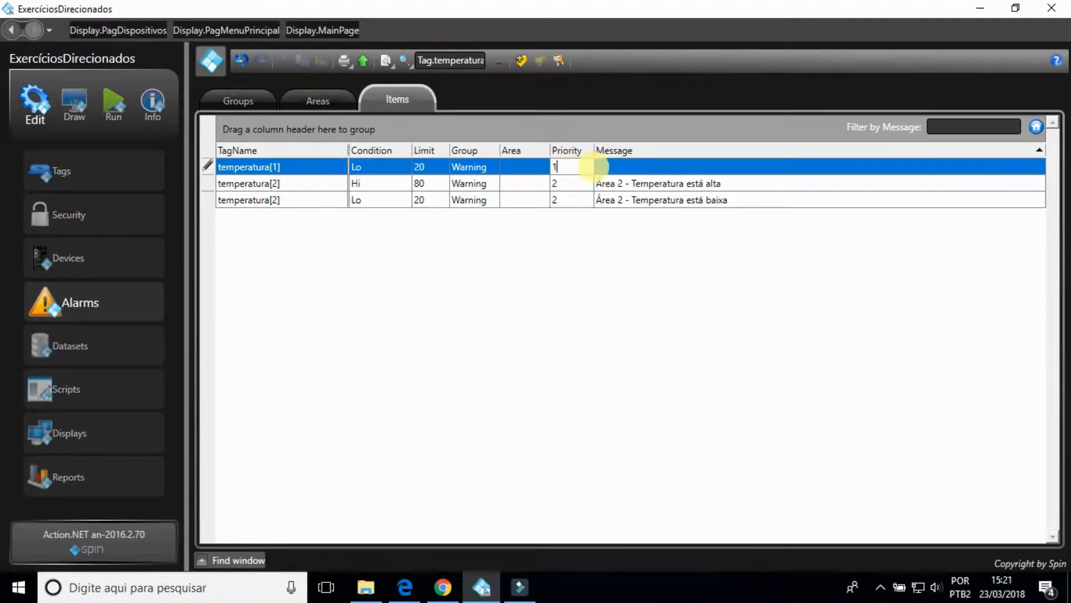
Reuse the copied message for the temperatura[1] Lo alarm, changing it to "Área 1 - Temperatura está baixa".
click(620, 166)
key(ctrl+v)
click(627, 169)
key(BackSpace)
text(1)
key(Return)
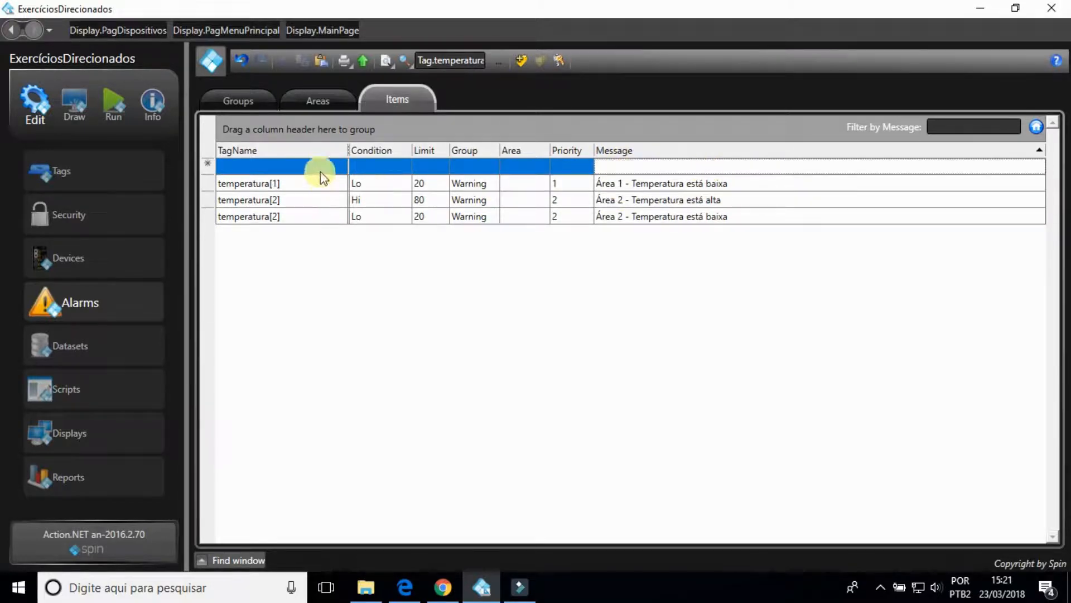
Add another alarm item for Tag.temperatura[1] with condition Hi and limit 80.
click(318, 169)
text(Tag.temperatura[1])
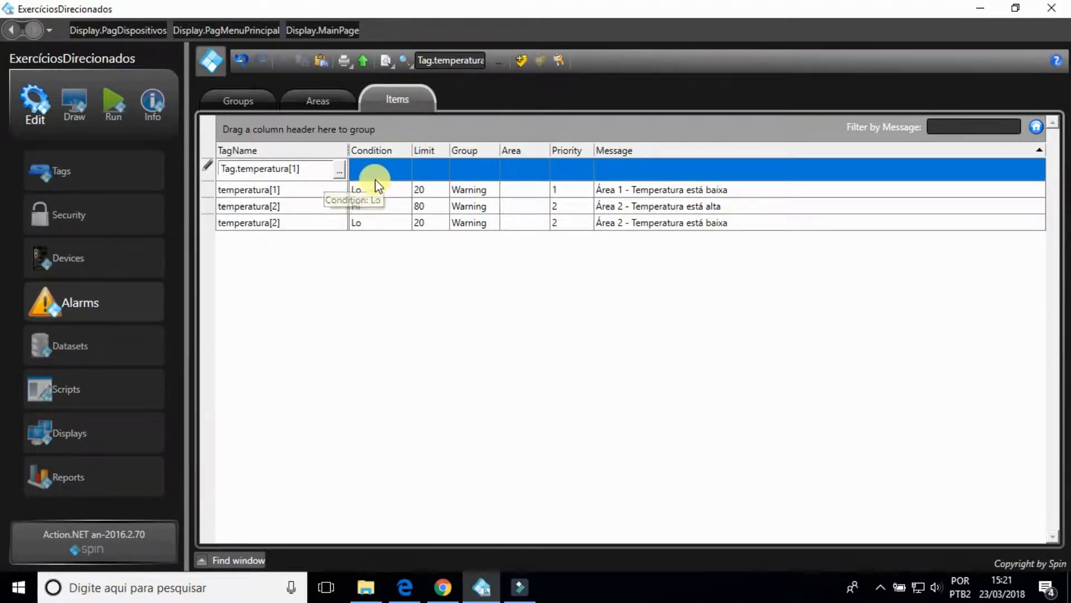
click(374, 174)
click(380, 185)
click(430, 167)
text(80)
Assign the temperatura[1] Hi alarm to the Warning group with priority 1.
click(465, 170)
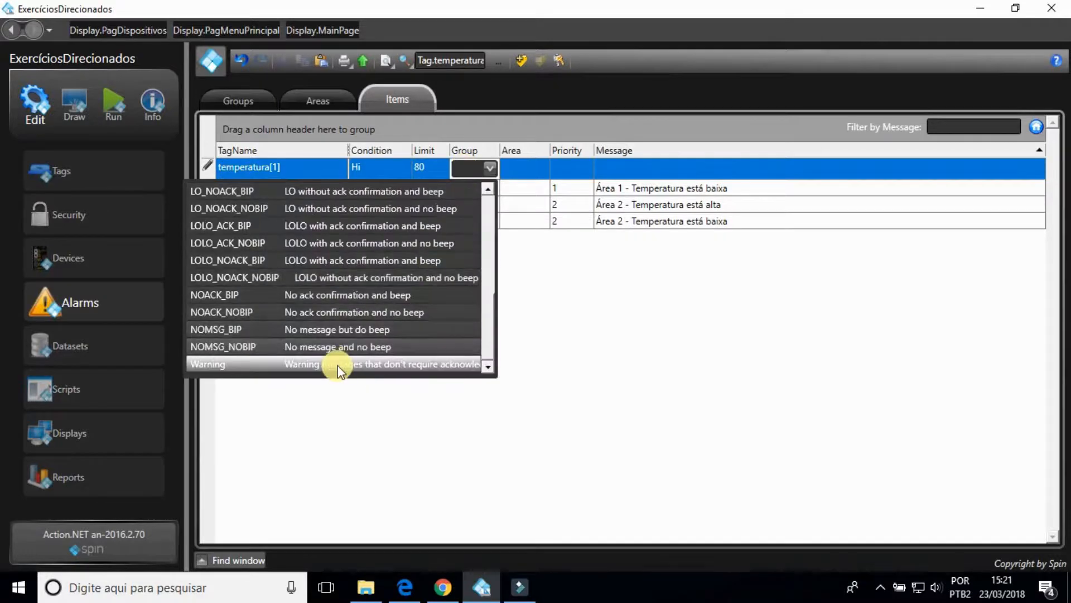
click(337, 365)
click(573, 172)
text(1)
Reuse the copied message for the temperatura[1] Hi alarm, changing it to "Área 1 - Temperatura está alta".
click(619, 168)
key(ctrl+v)
click(626, 168)
key(BackSpace)
text(1)
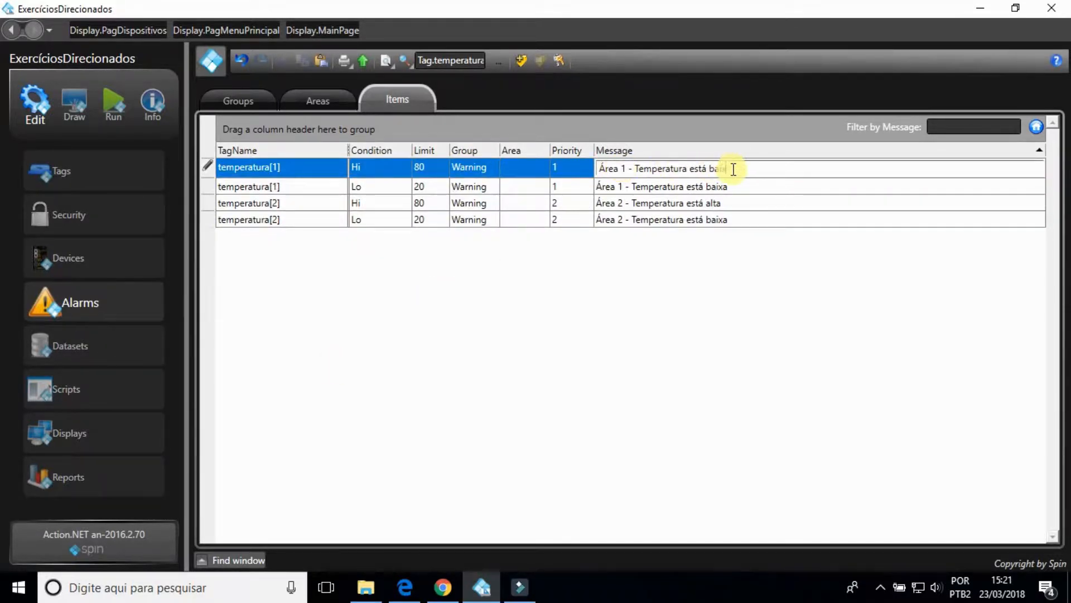
key(Return)
Add an alarm item for Tag.temperatura[2] with condition LoLo, limit 10 and group Critical.
click(329, 168)
text(Tag.temperatura[2])
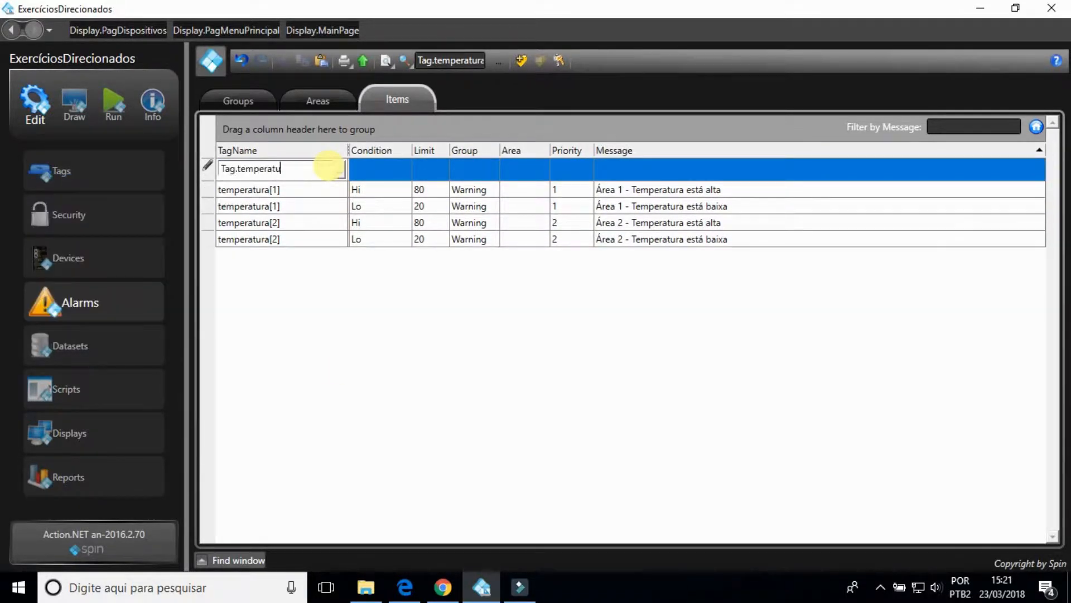
click(359, 169)
click(365, 230)
click(428, 172)
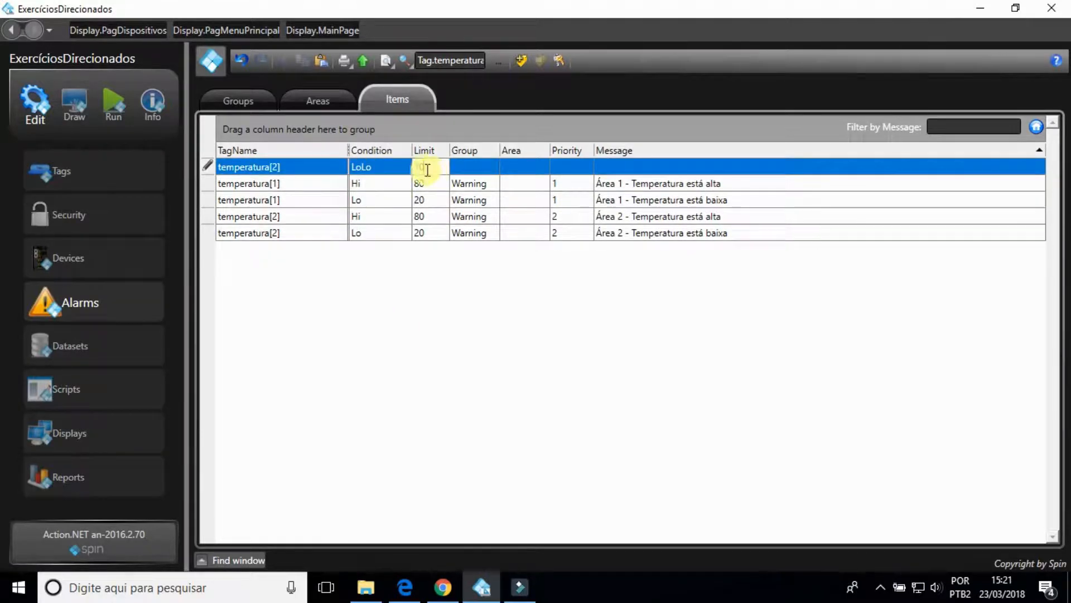
text(10)
click(469, 169)
click(357, 243)
Change the priority of both temperatura[1] alarms, Hi and Lo, to 2.
click(577, 167)
click(568, 190)
text(2)
click(572, 216)
text(2)
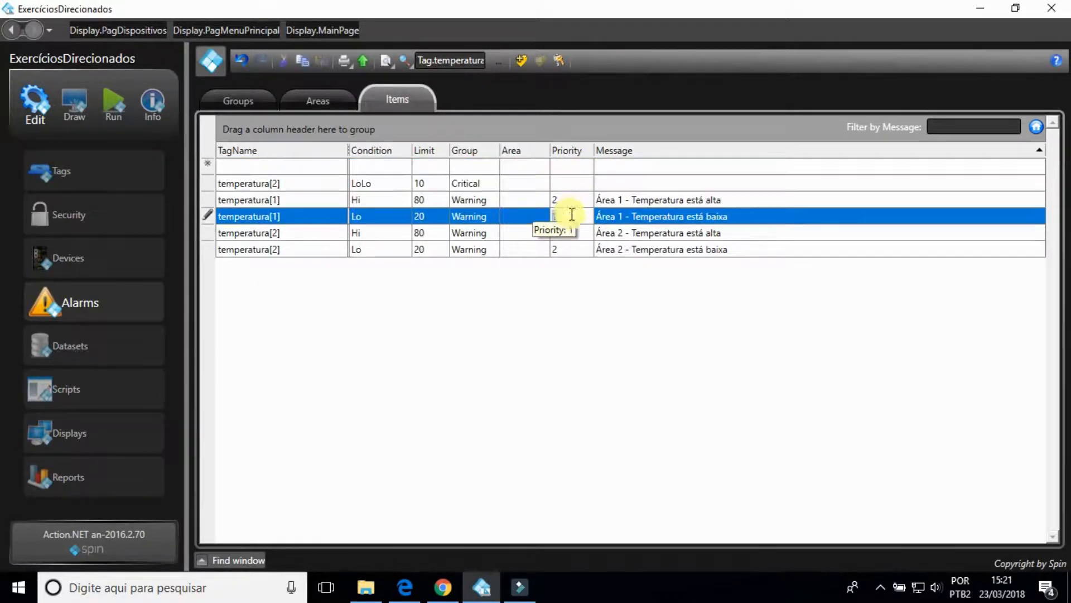
Give the temperatura[2] LoLo alarm priority 1 and the message "Área 2 - Temperatura está muito baixa".
click(570, 184)
text(1)
click(603, 185)
key(ctrl+v)
click(715, 185)
key(Left)
text(muito)
key(Return)
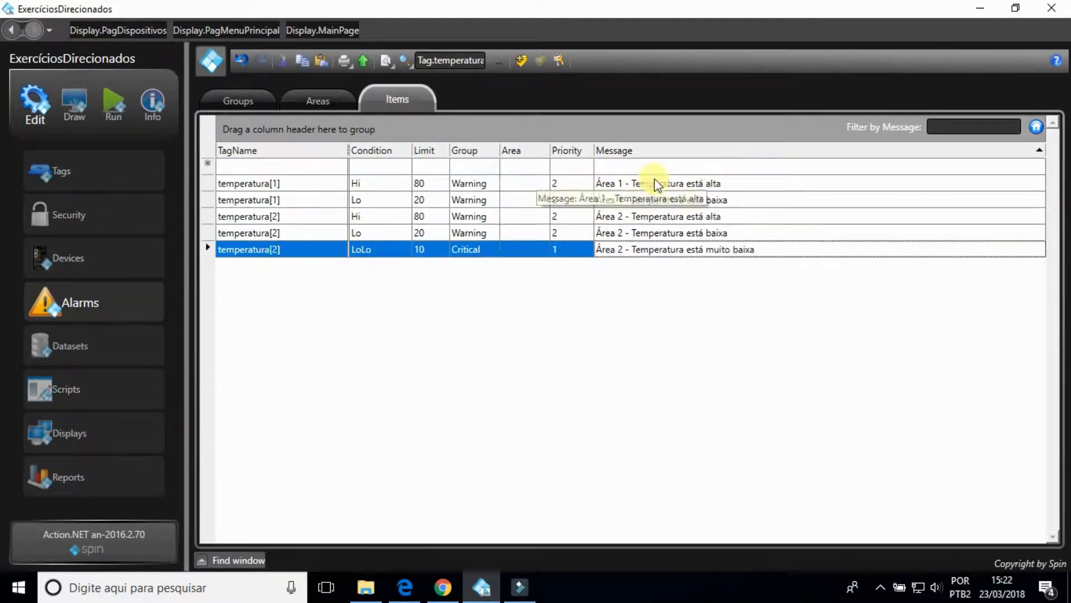
Add an alarm item for Tag.temperatura[2] with condition HiHi, limit 90 and group Critical.
click(331, 167)
text(Tag.temperatura[2])
click(397, 170)
click(373, 273)
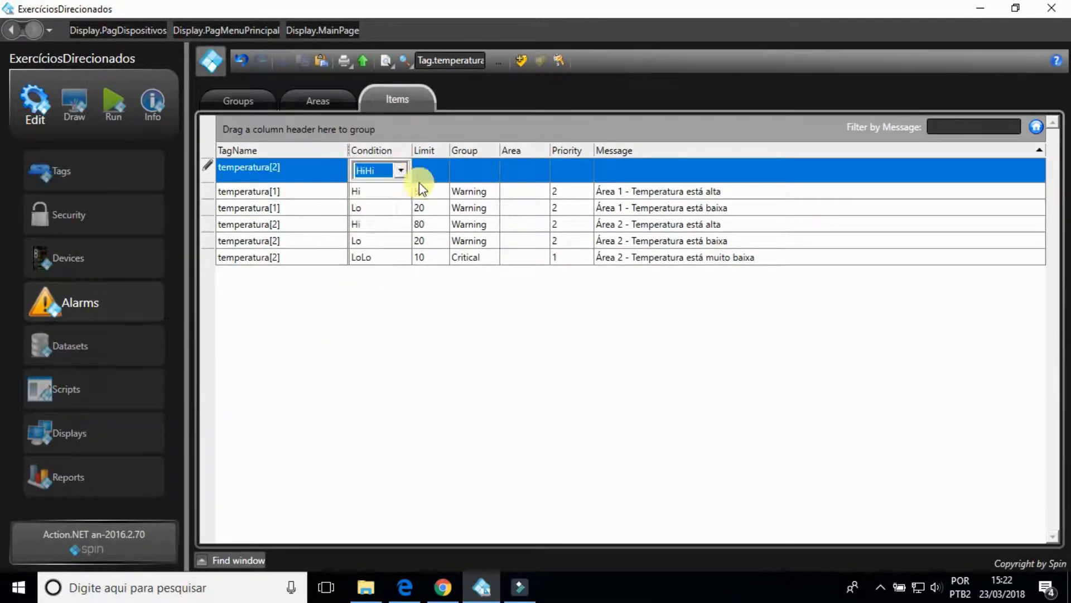
click(420, 182)
click(426, 182)
text(90)
click(462, 183)
click(353, 261)
Give the temperatura[2] HiHi alarm priority 1 and the message "Área 2 - Temperatura está muito alta".
click(574, 186)
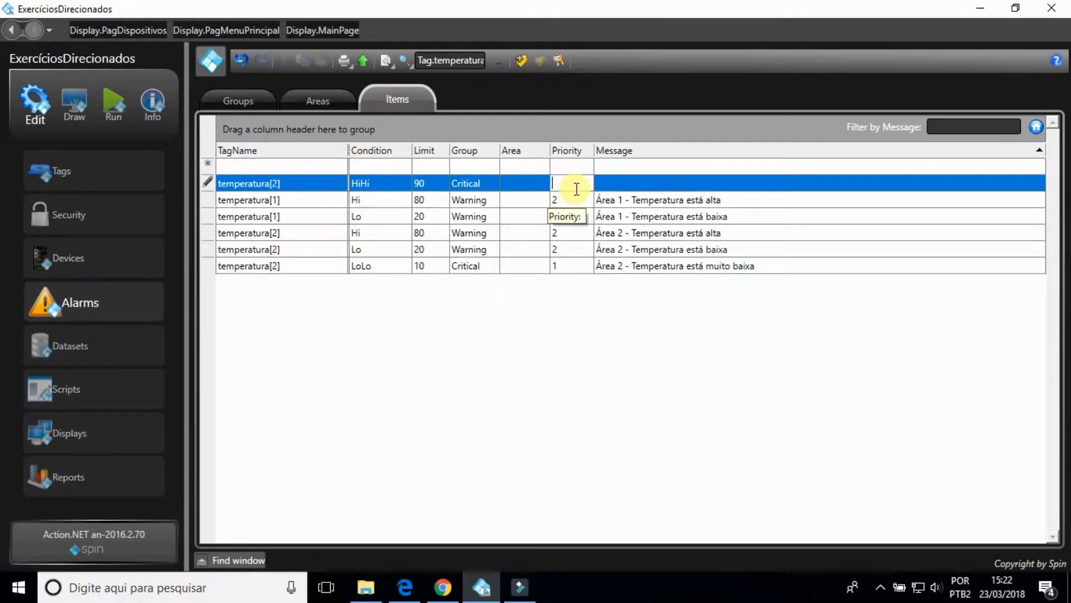
text(1)
click(661, 183)
text(Área 2 - Temperatura está baixa)
key(BackSpace)
key(BackSpace)
key(BackSpace)
key(BackSpace)
key(BackSpace)
text(mui)
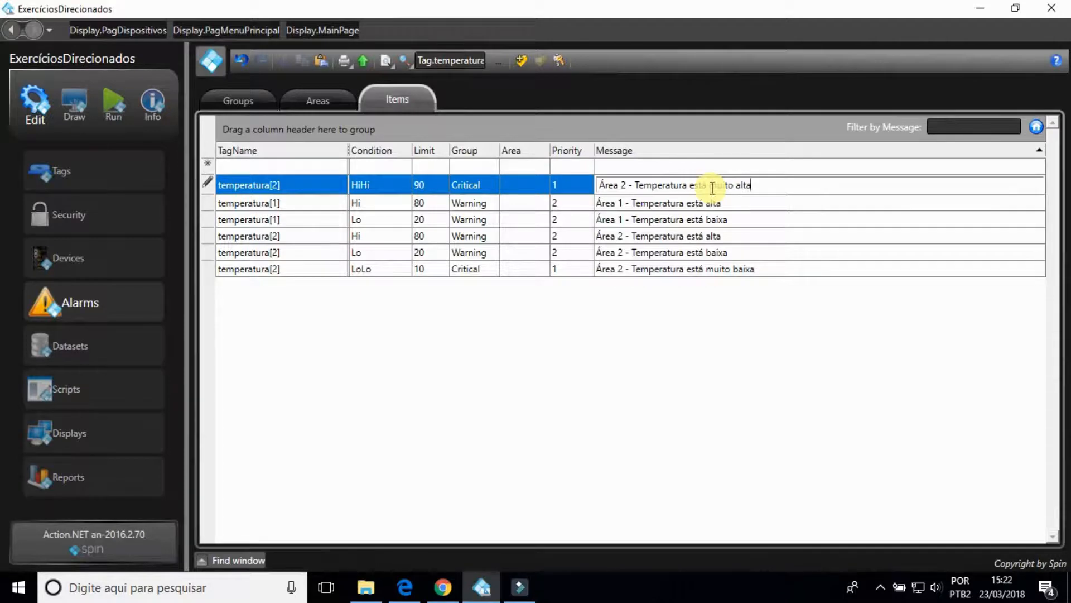
Add an alarm item for Tag.temperatura[1] with condition LoLo, limit 10 and group Critical.
click(327, 167)
text(Tag.temperatura[1)
click(373, 168)
click(397, 170)
click(371, 302)
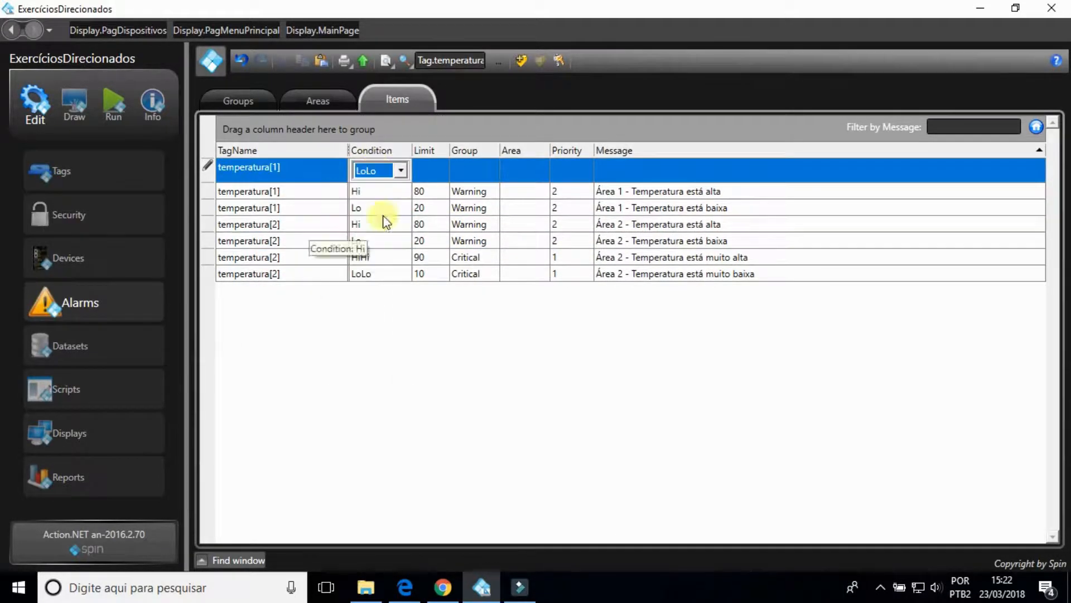
click(431, 183)
text(10)
click(458, 181)
click(490, 186)
click(352, 261)
Give the temperatura[1] LoLo alarm priority 1 and the message "Área 1 - Temperatura está muito baixa".
click(573, 185)
text(1)
click(630, 182)
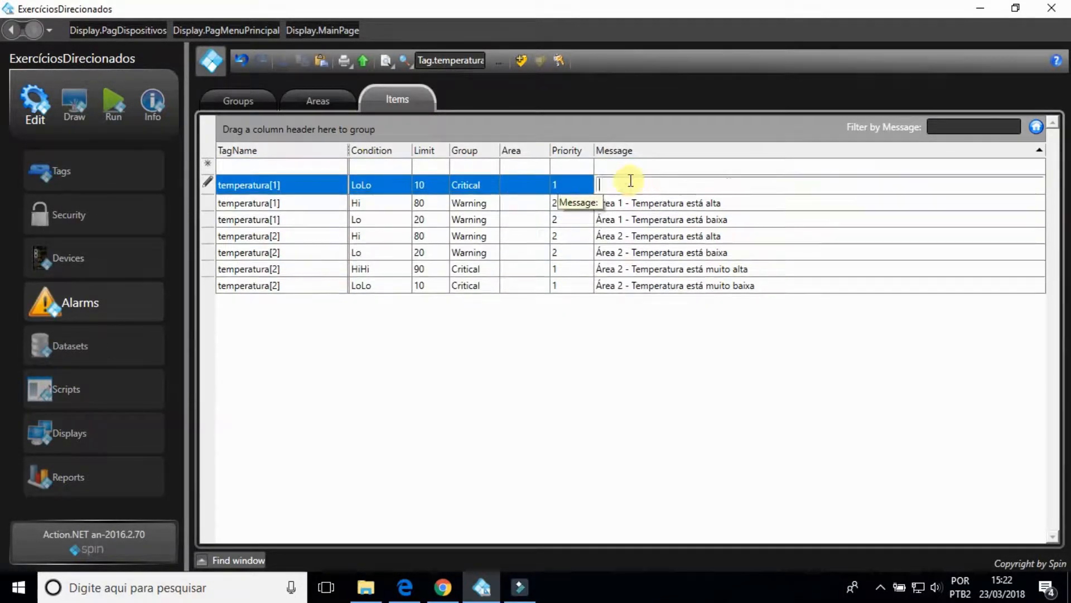
text(Área 2 - Temperatura está baixa)
click(627, 183)
text(1)
click(707, 183)
text(muito)
Add an alarm item for Tag.temperatura[1] with condition HiHi, limit 90 and group Critical.
click(322, 168)
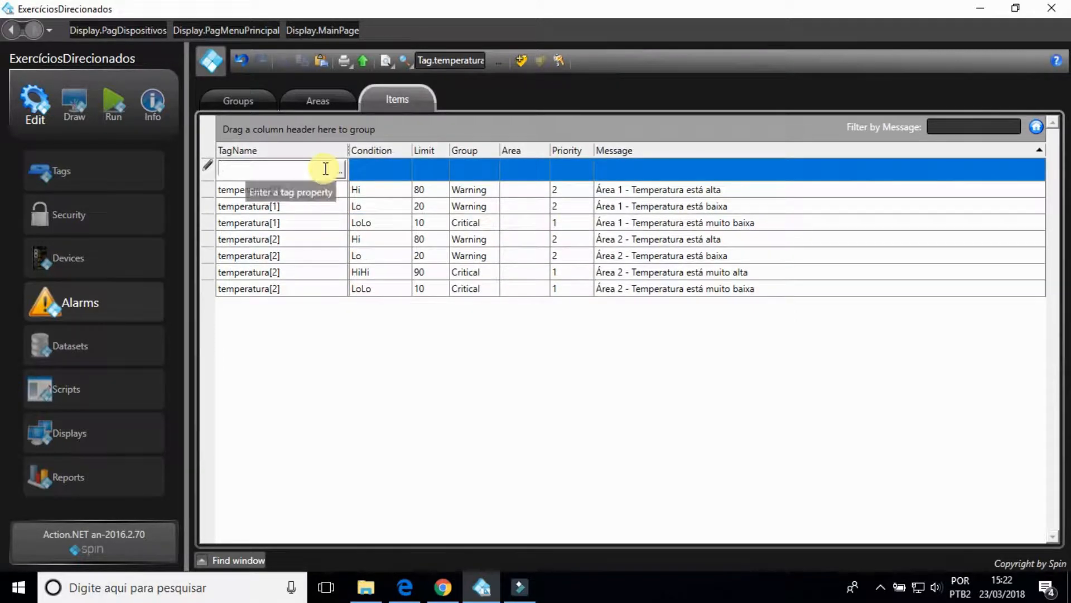
text(Tag.temperatura[1])
click(399, 174)
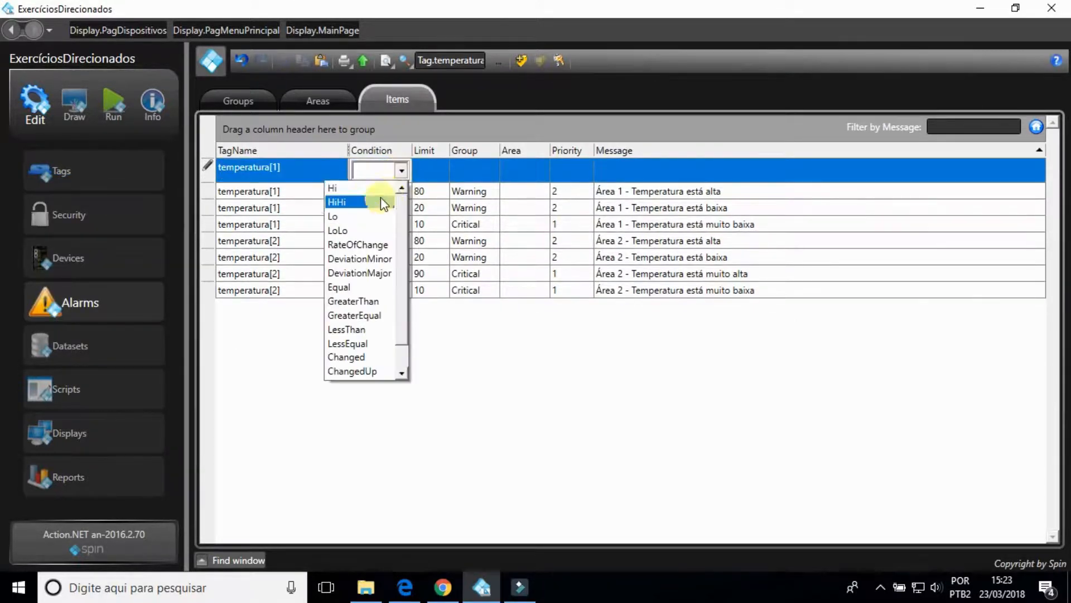
click(380, 196)
click(442, 168)
text(90)
click(471, 167)
click(399, 241)
Give the temperatura[1] HiHi alarm priority 1 and the message "Área 1 - Temperatura está muito alta", and widen the Message column to show full texts.
click(645, 167)
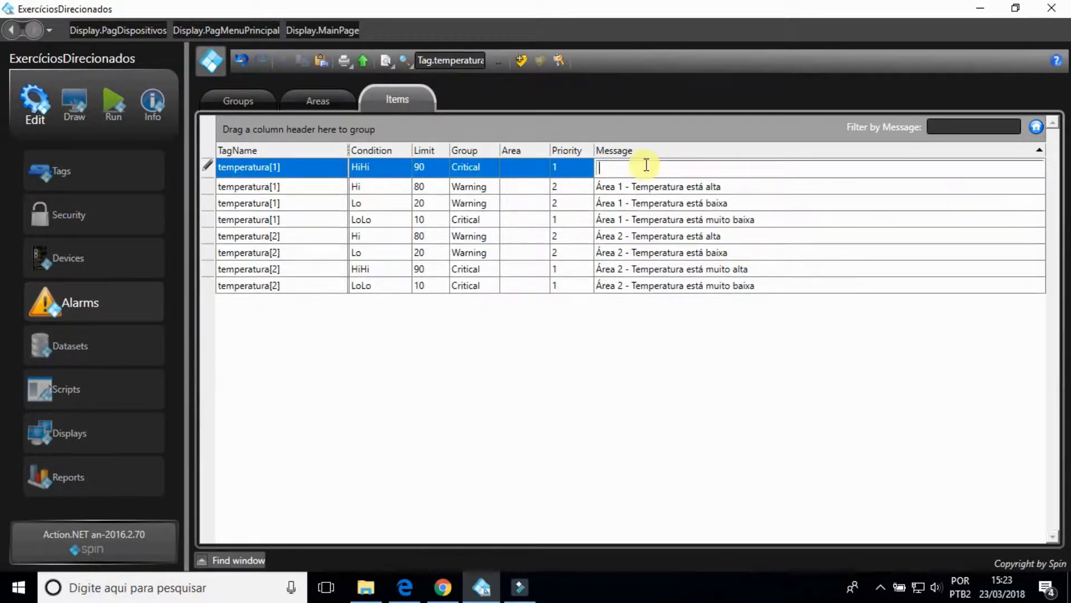
text(Área 1 - Temperatura está baixa)
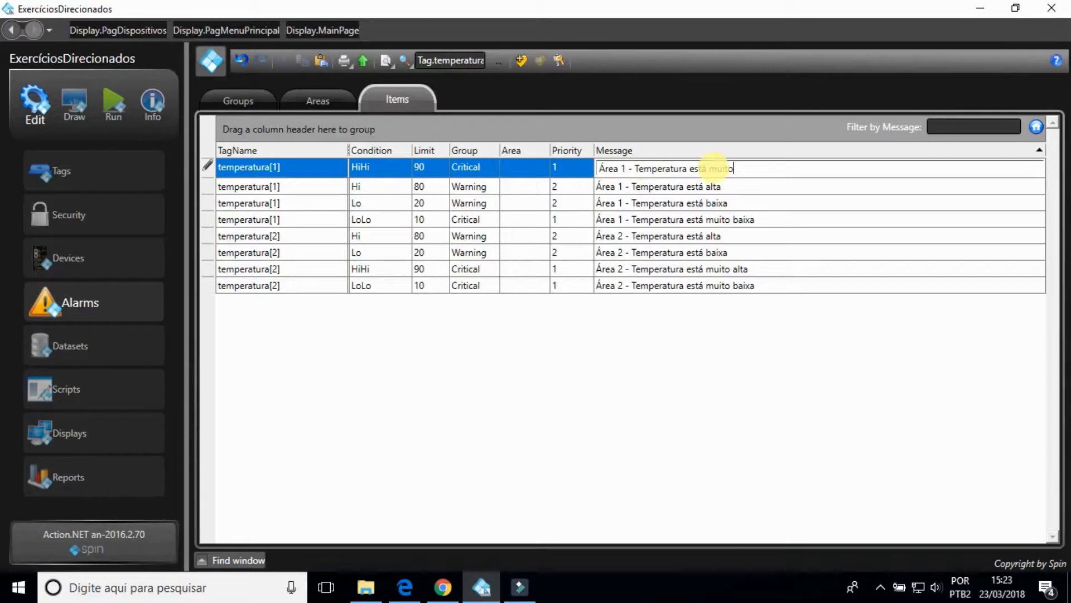
key(Return)
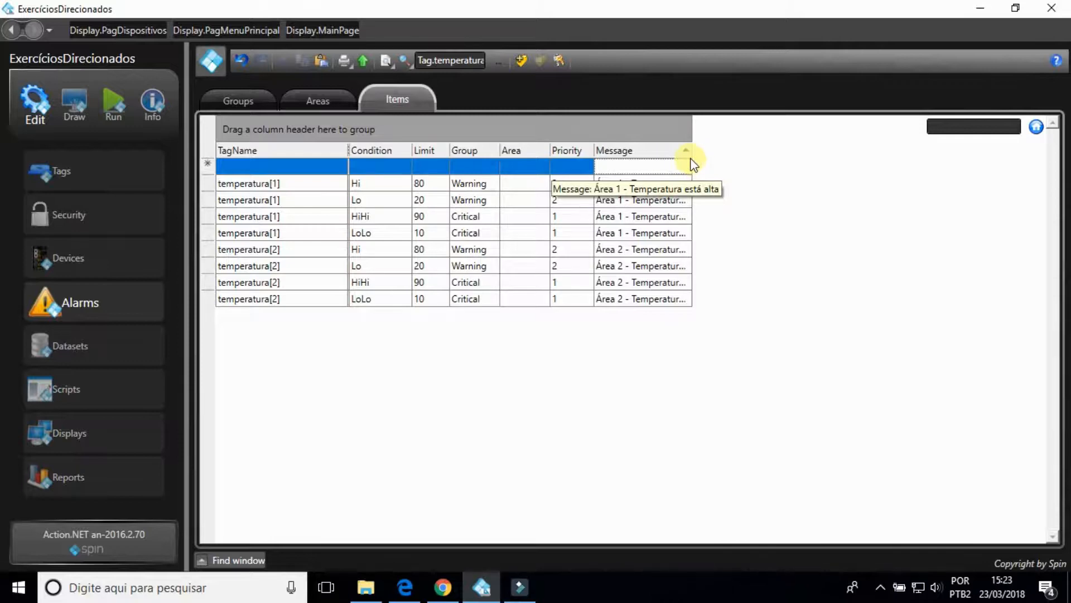
drag(694, 152, 810, 176)
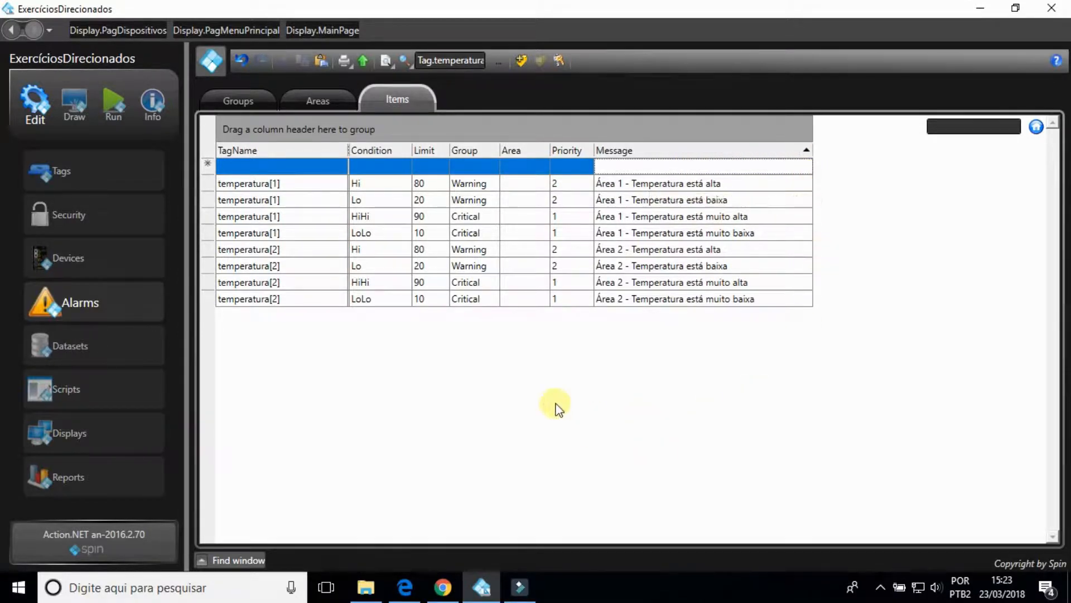
Switch to drawing displays and create a new .NET Smart Client display named PagAlarmes.
click(74, 103)
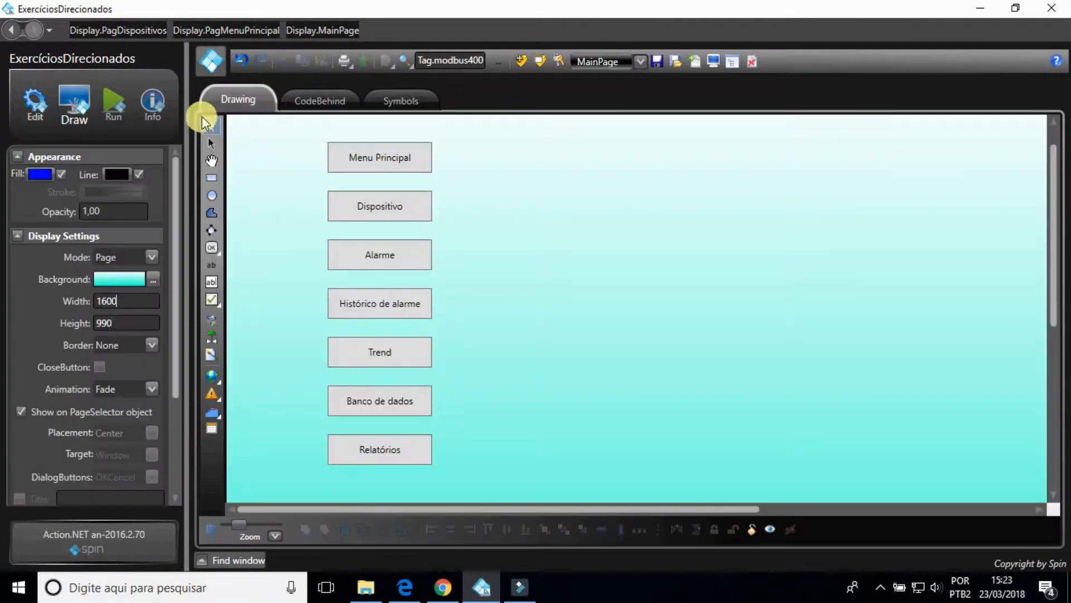
click(689, 60)
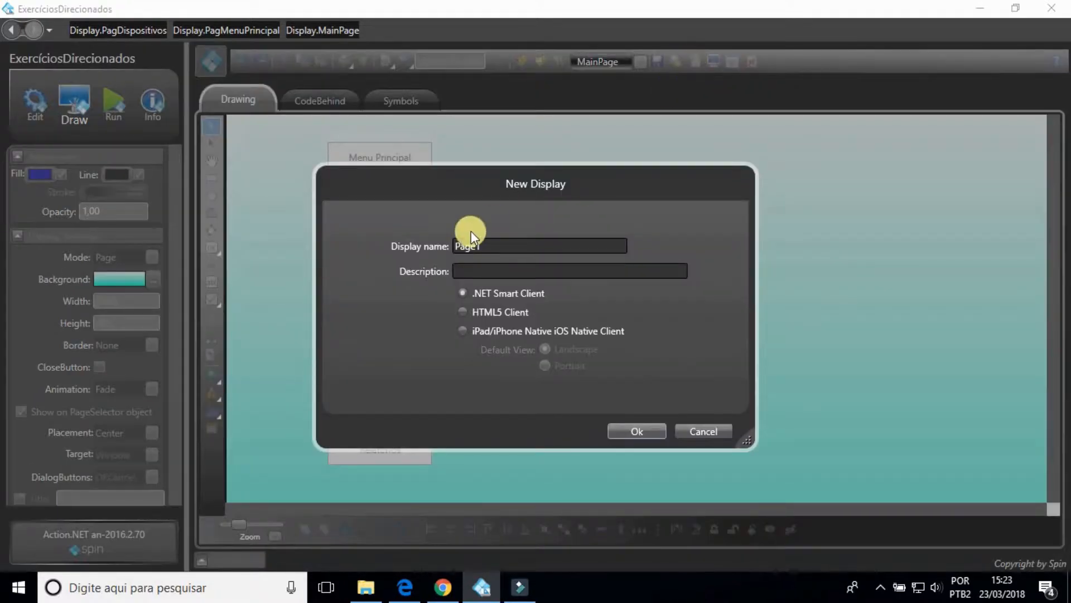
click(491, 246)
key(BackSpace)
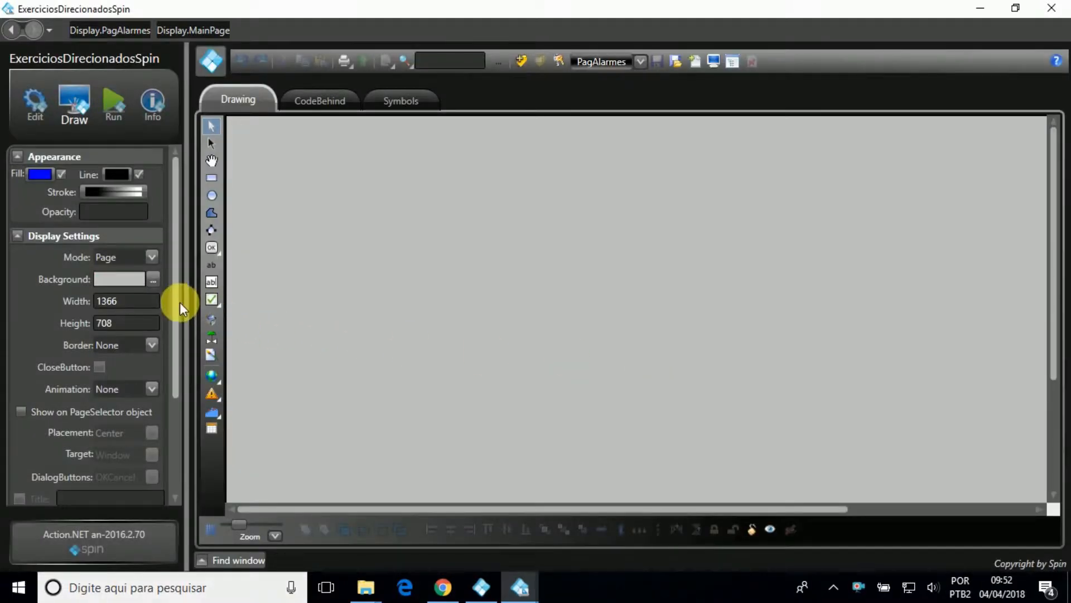
Set the PagAlarmes page background to the solid green #FF66FF66.
click(153, 279)
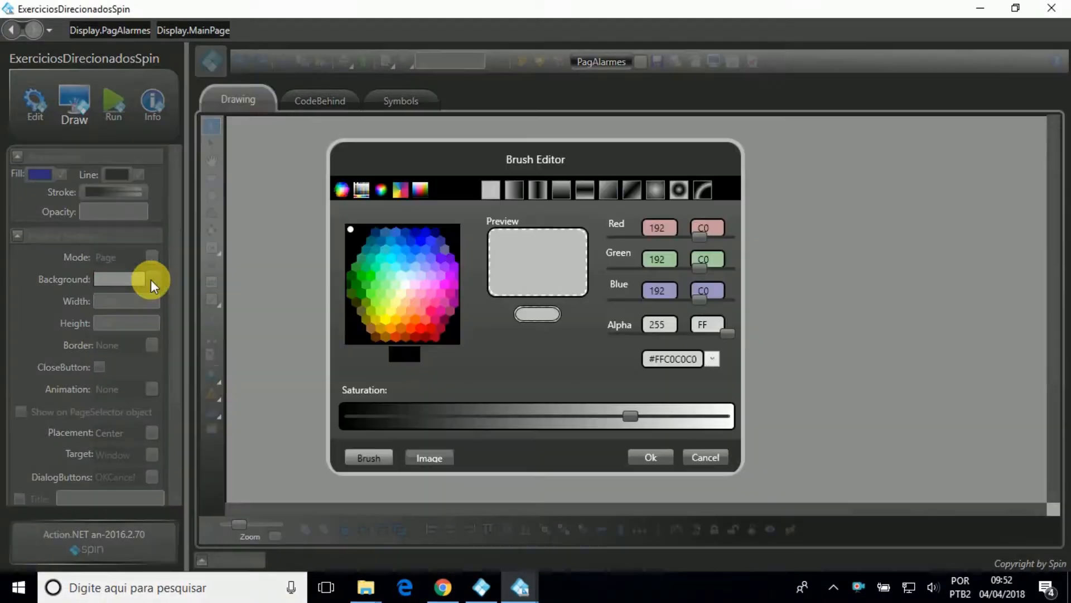
click(376, 283)
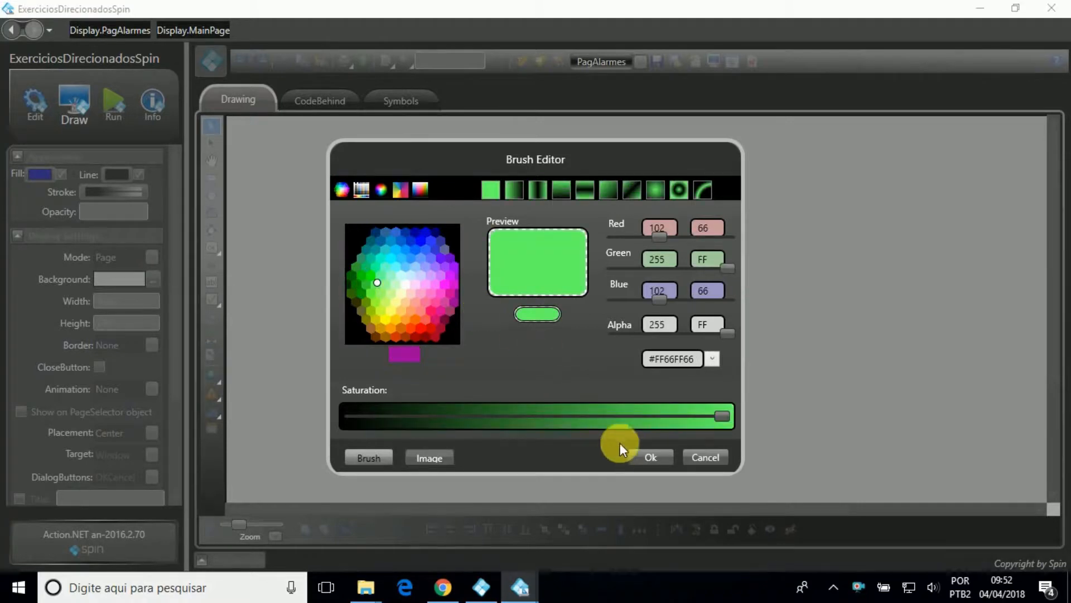
click(641, 453)
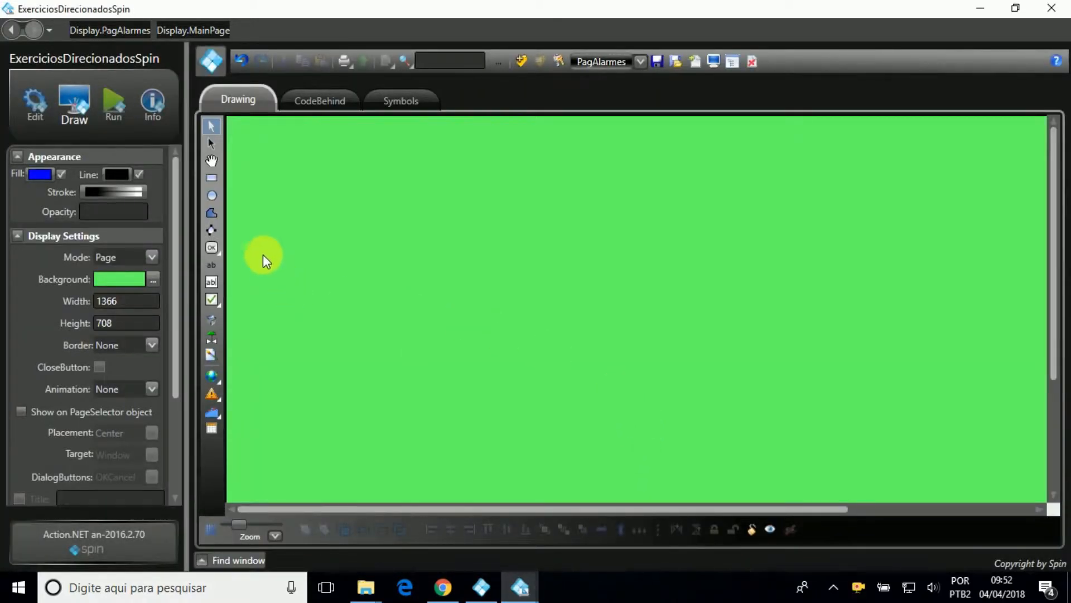
Draw a wide alarm window object in the middle of the PagAlarmes page.
click(212, 394)
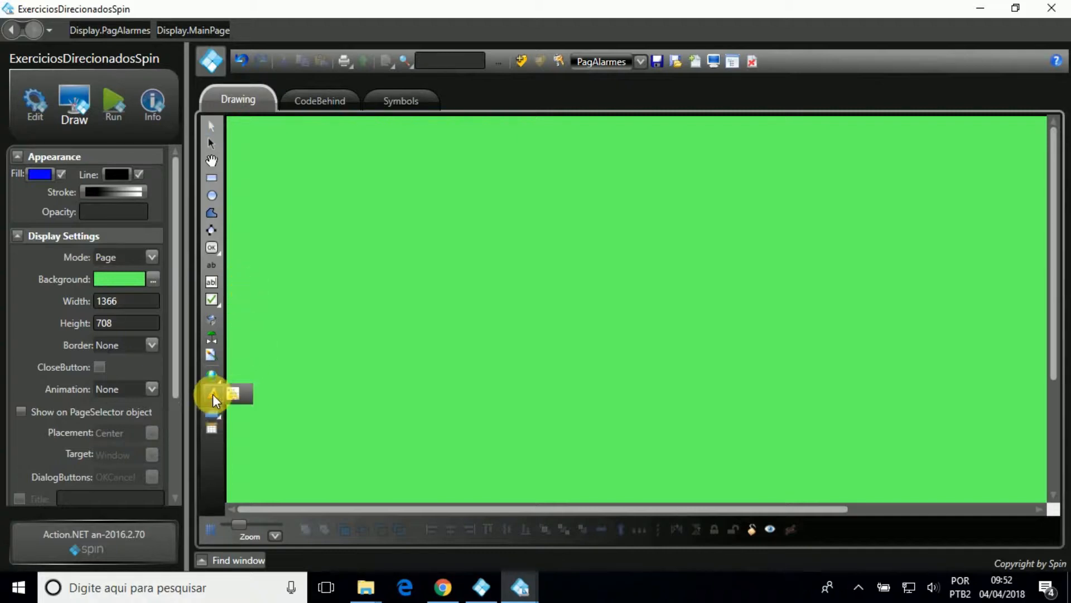
mouse_move(355, 200)
mouse_down()
mouse_move(579, 333)
mouse_move(908, 410)
mouse_move(896, 386)
mouse_up()
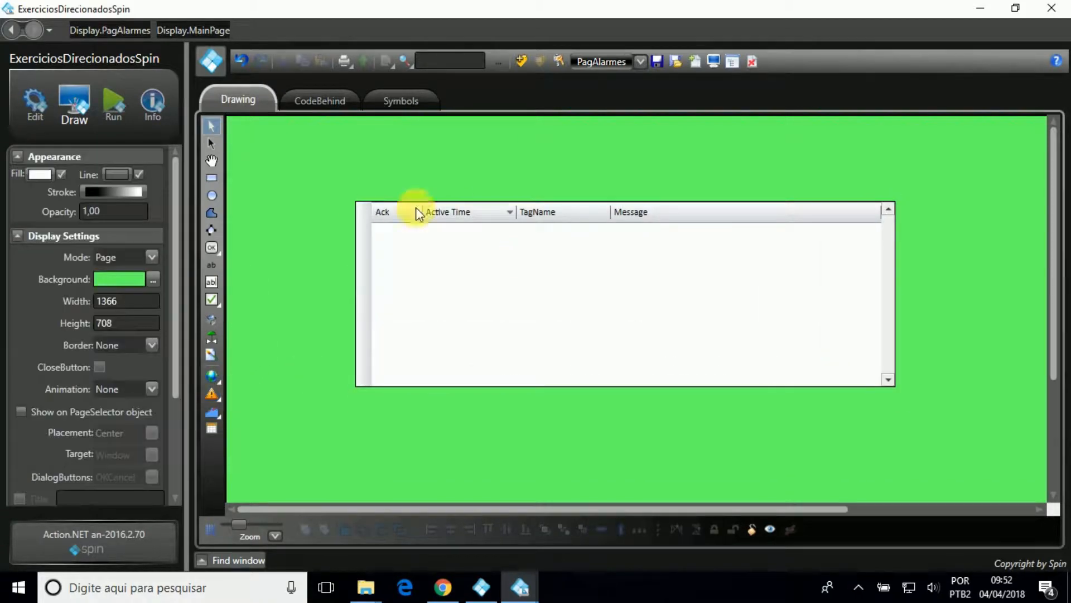
click(211, 126)
click(519, 287)
Draw two buttons side by side below the alarm window's lower-right corner.
scroll(625, 296, down, 3)
drag(669, 508, 864, 503)
click(211, 247)
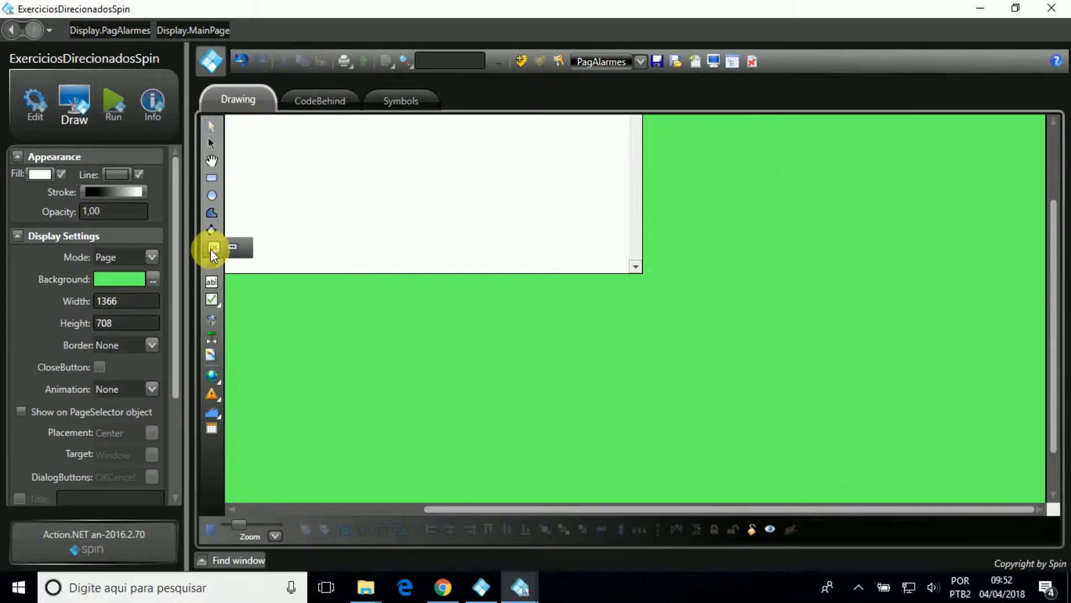
drag(616, 294, 789, 322)
drag(836, 287, 992, 324)
click(211, 126)
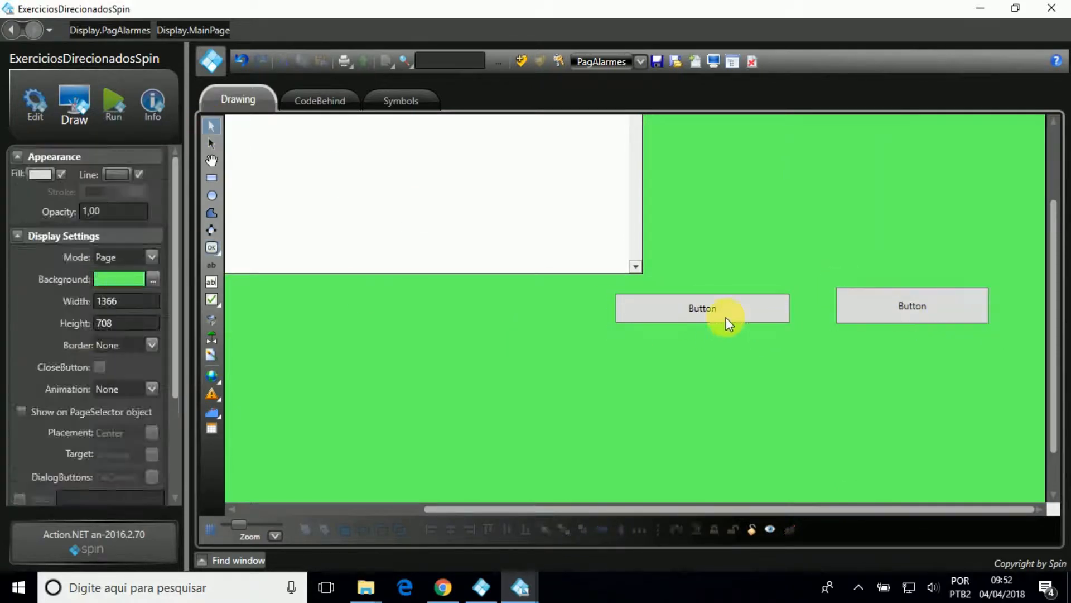
Set the second, rightmost button's width to 222 and height to 37 so it matches the first button.
click(726, 317)
click(904, 307)
double_click(146, 445)
text(222)
drag(156, 476, 122, 474)
text(37)
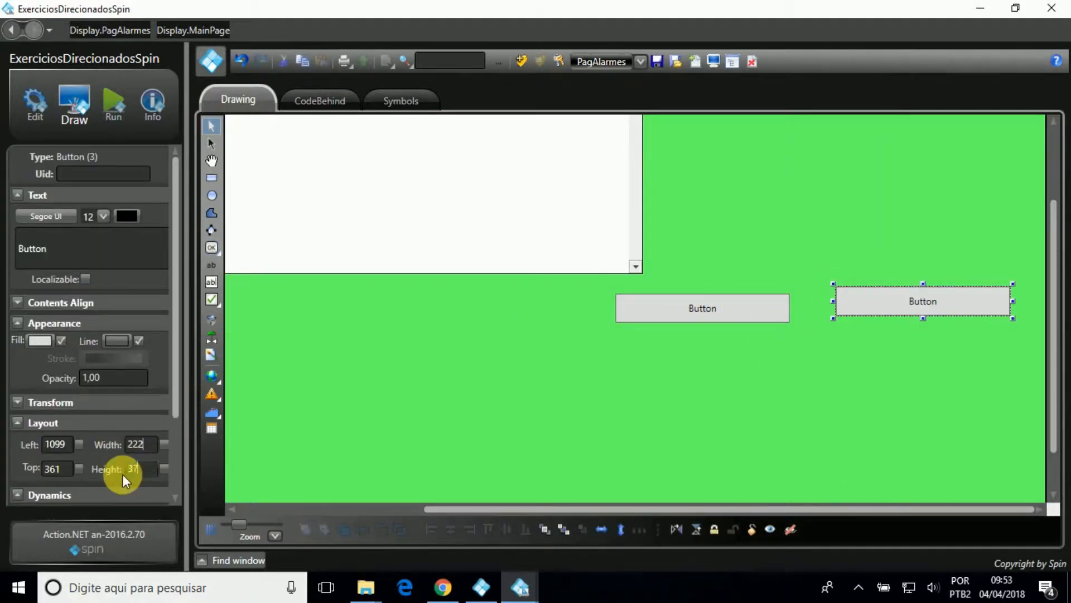
Label the first button "Reconhecimento nos alarmes".
click(747, 311)
drag(86, 256, 2, 258)
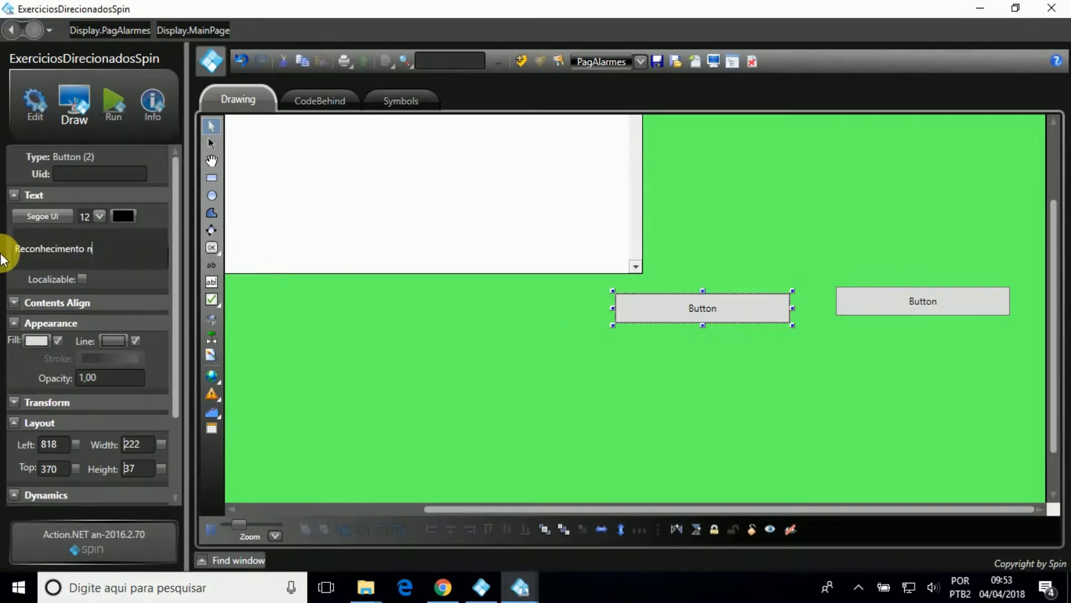
text(Reconhecimento nos alarmes)
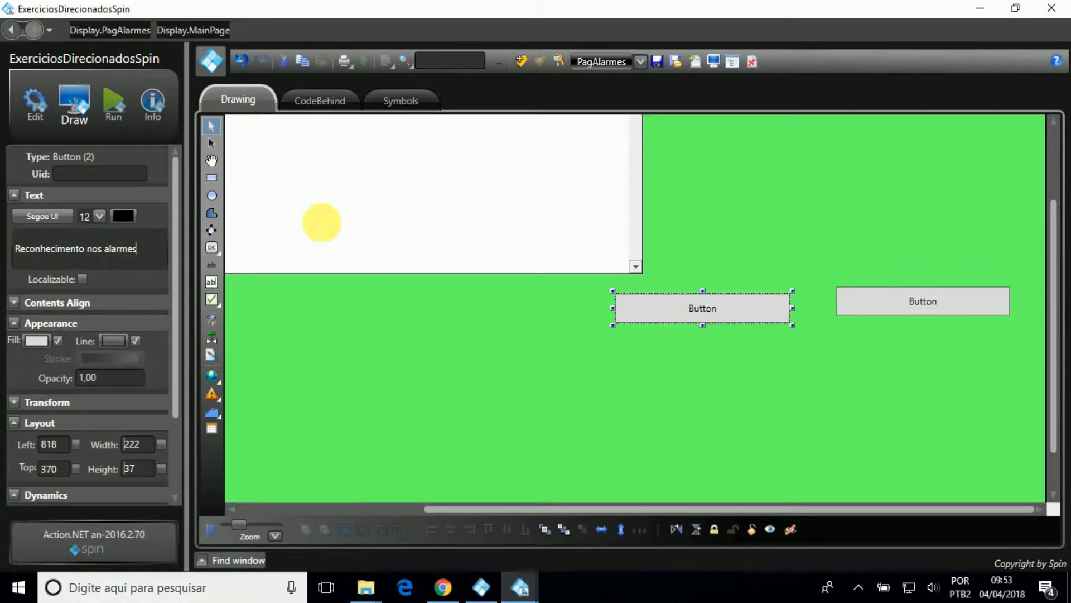
click(568, 340)
Label the second button "Desligar o beep".
click(899, 311)
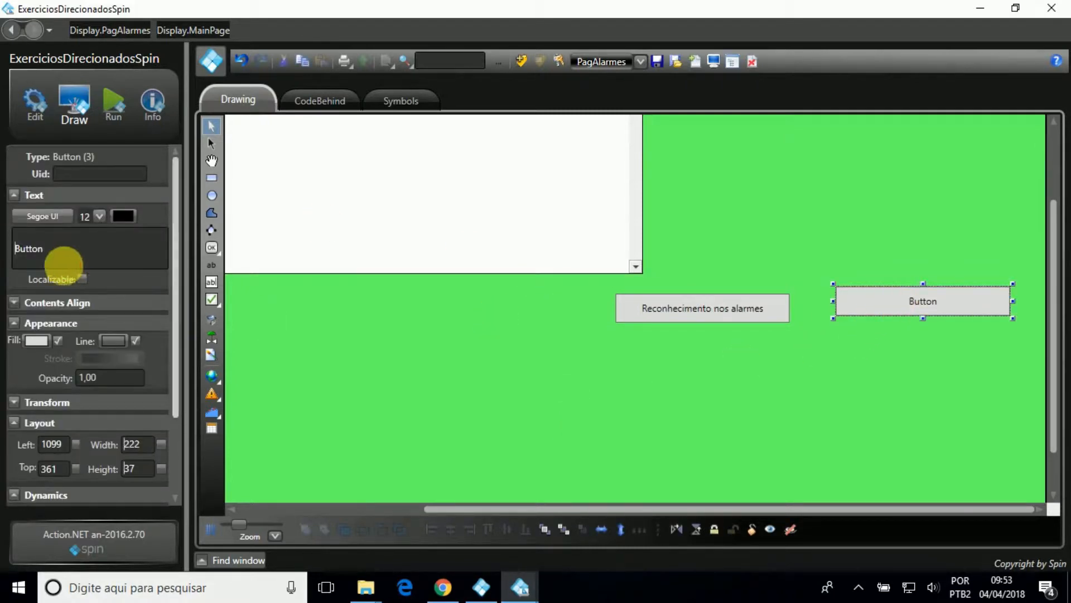
drag(71, 267, 13, 259)
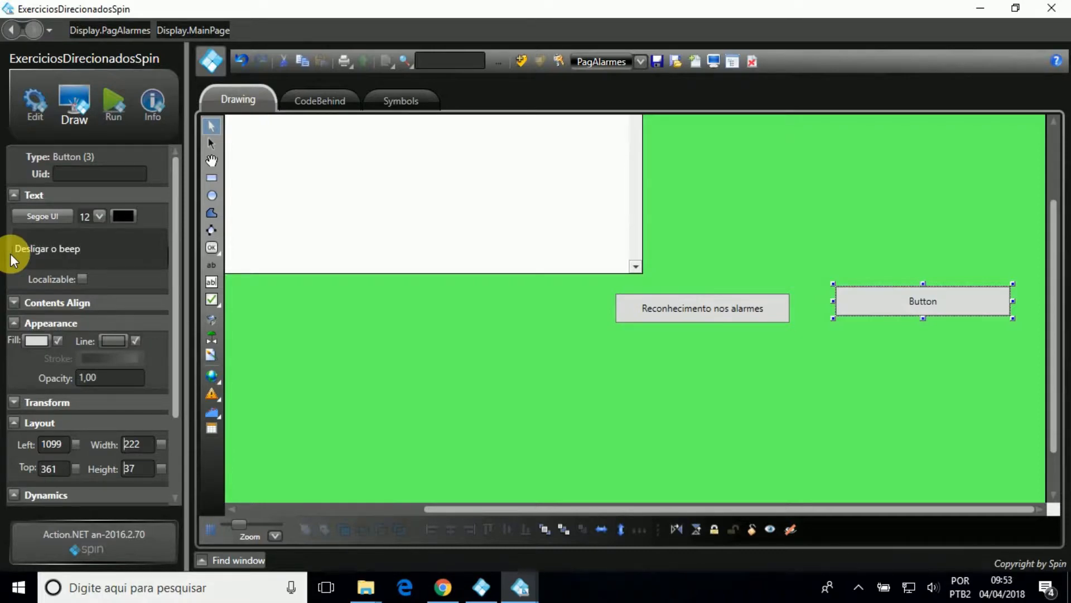
click(618, 399)
Move the two buttons closer together and align their top edges.
drag(892, 303, 904, 311)
drag(770, 311, 807, 312)
ctrl+click(896, 312)
click(489, 529)
click(642, 424)
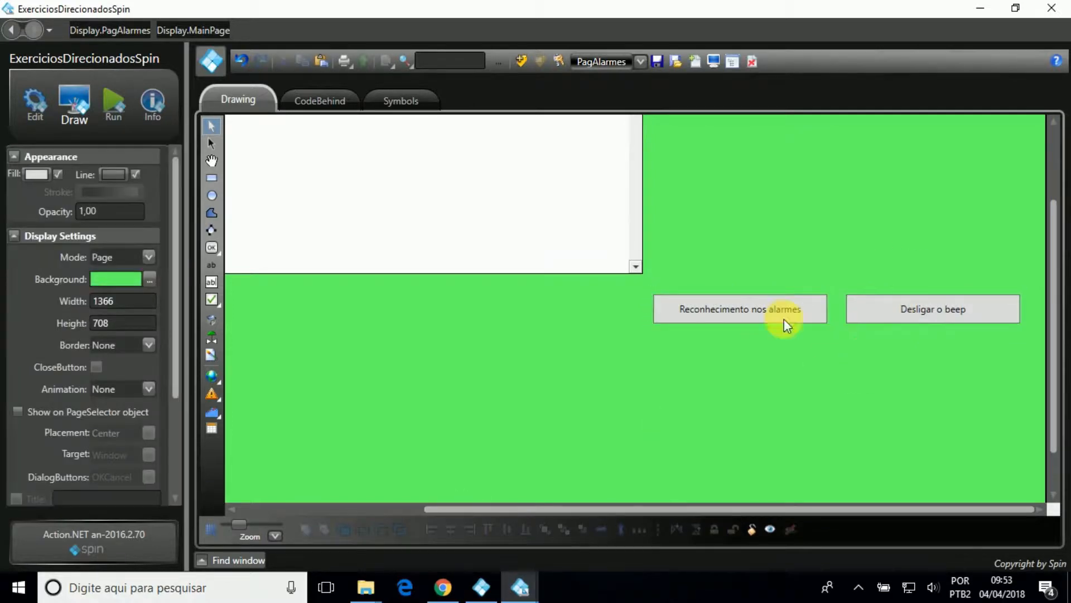
Give the "Reconhecimento nos alarmes" button a MouseLeftButtonDown action of ToggleValue on the object Alarm.AckAll.
double_click(784, 319)
click(277, 166)
click(487, 279)
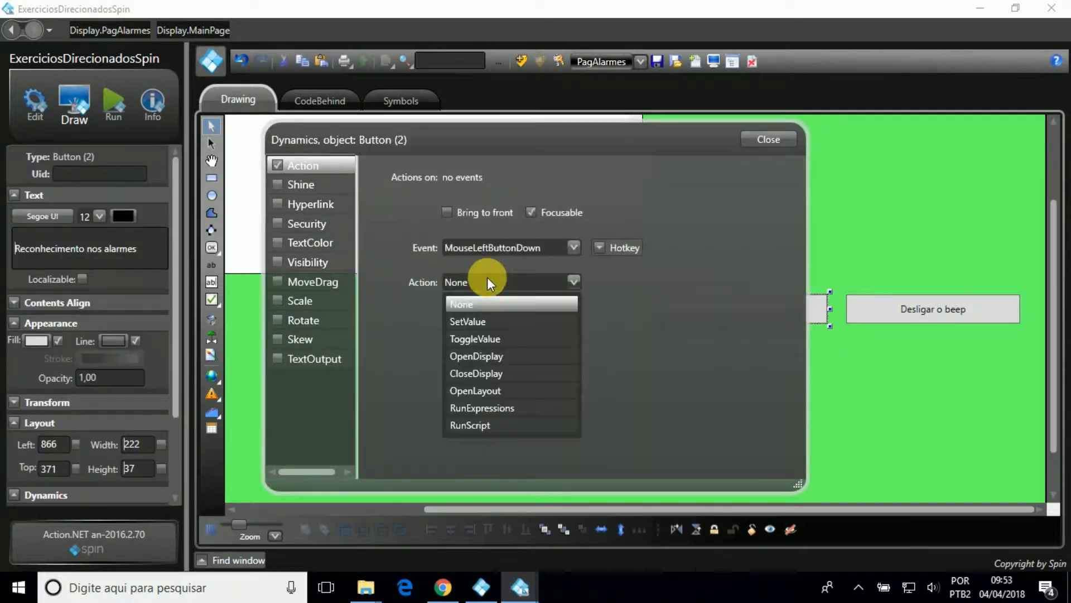
click(501, 340)
click(500, 318)
text(A)
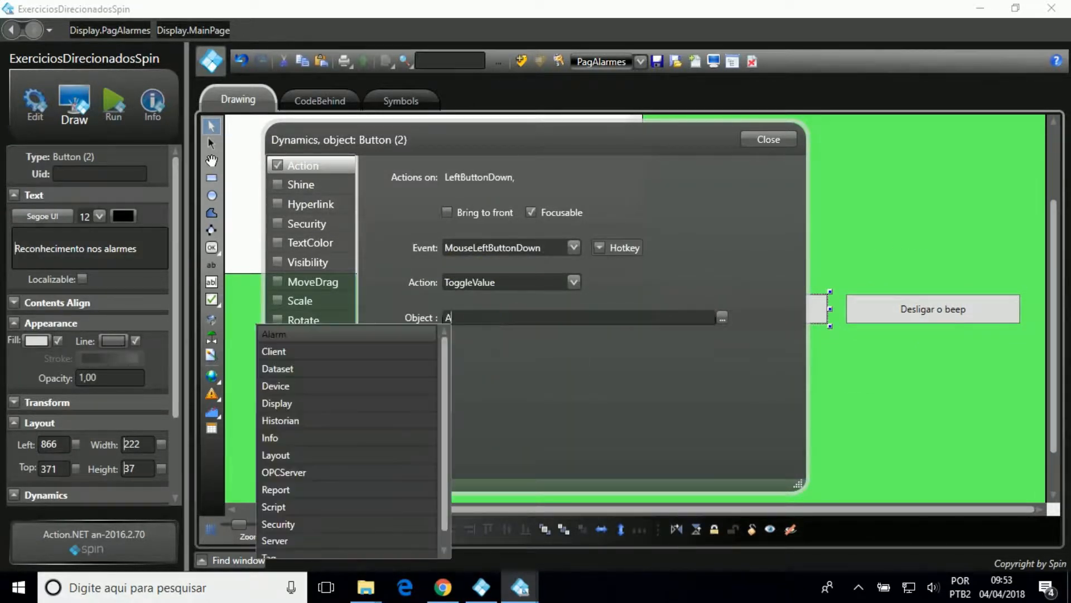
text(larm.A)
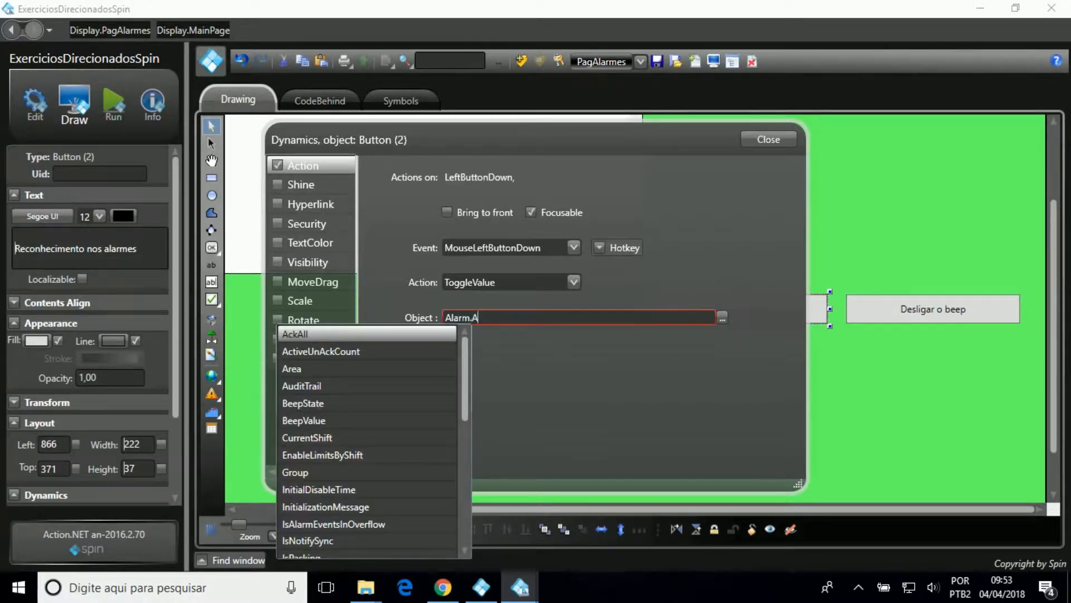
key(Return)
click(763, 144)
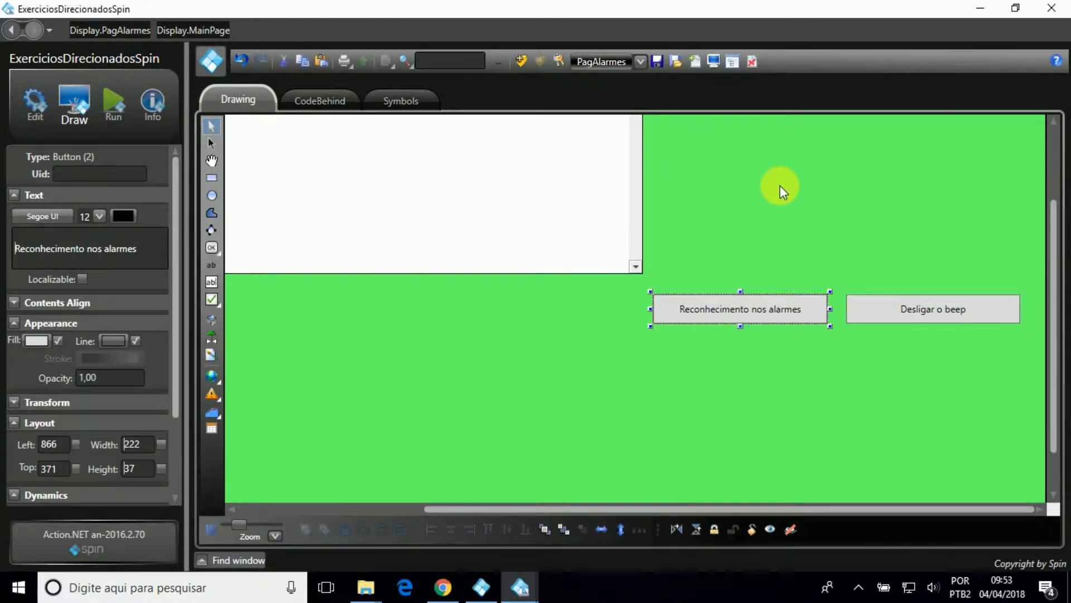
click(786, 185)
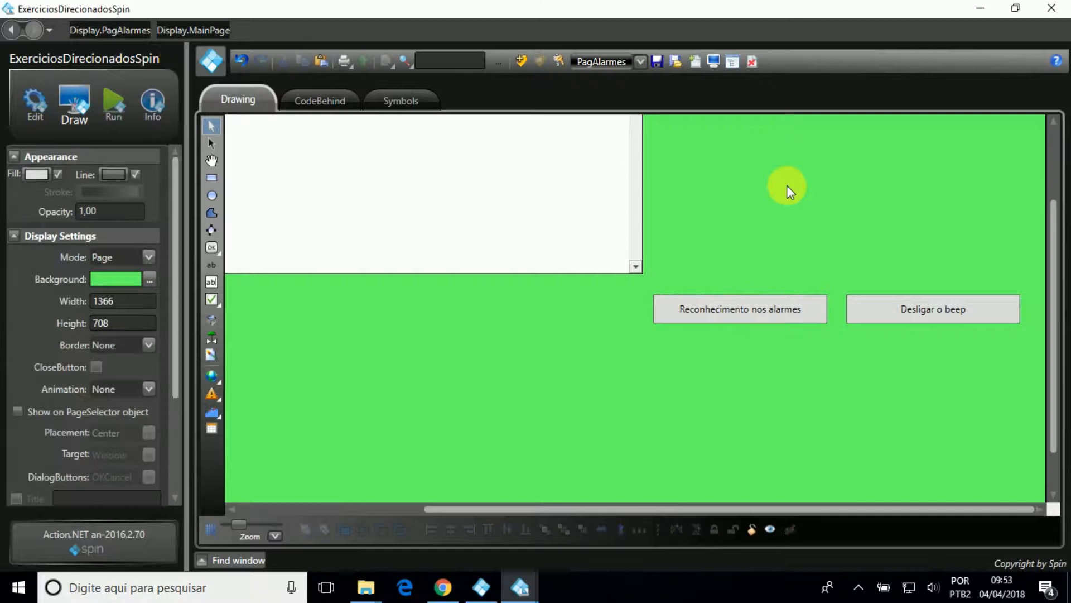
Give the "Desligar o beep" button a MouseLeftButtonDown action of SetValue on the object Alarm.BeepState with the value 0.
double_click(949, 292)
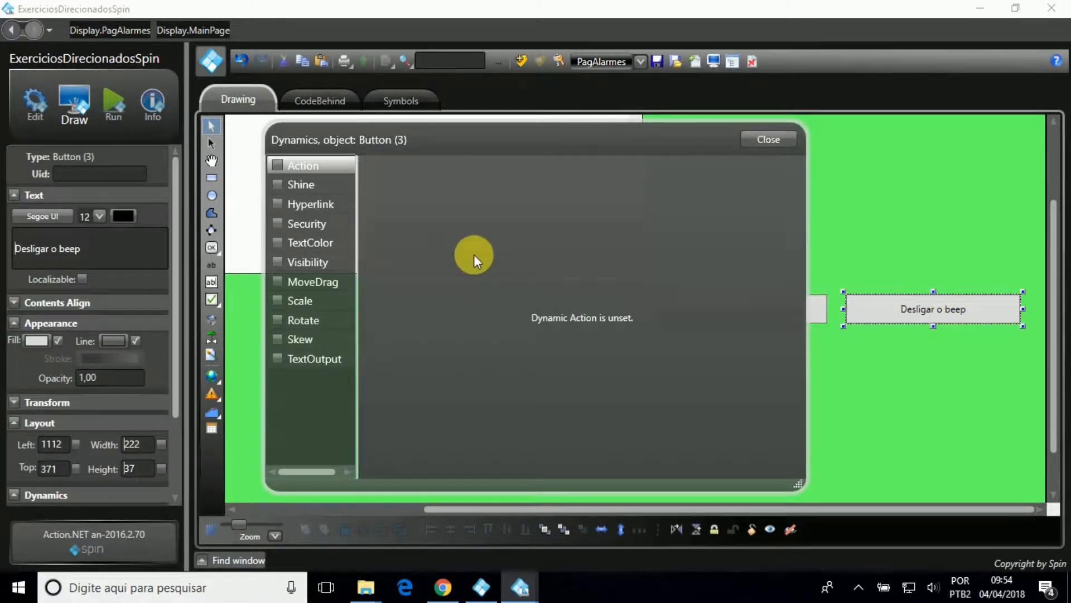
click(278, 165)
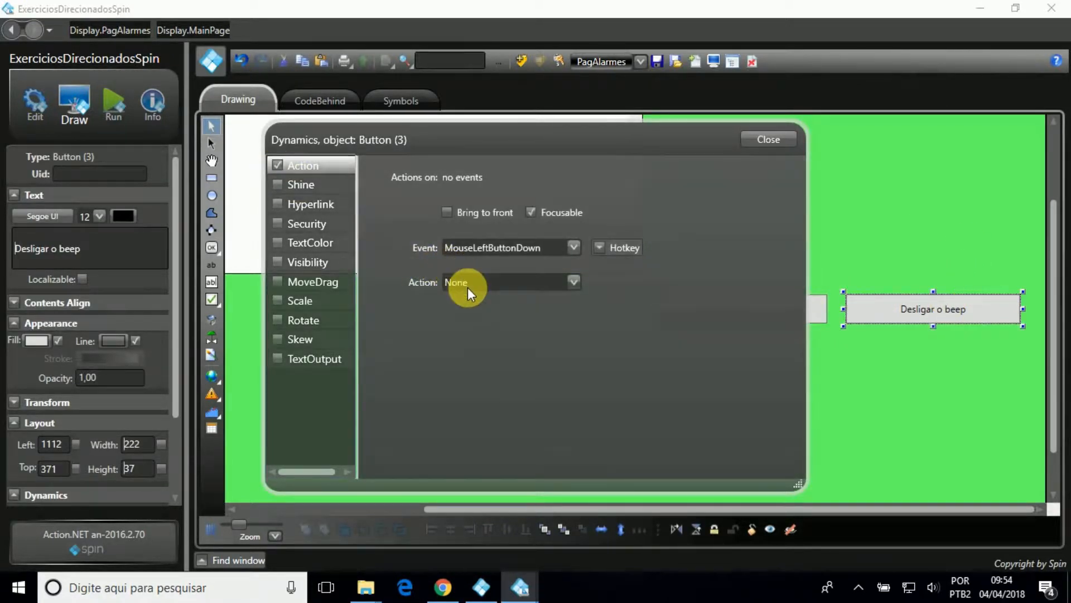
click(468, 287)
click(511, 322)
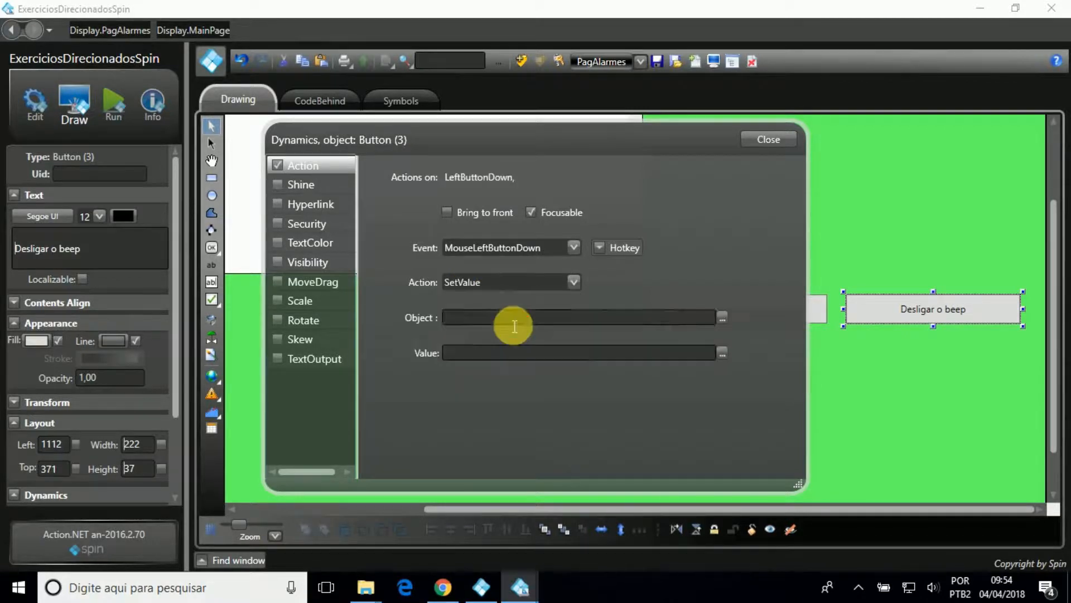
click(514, 326)
text(Alarm)
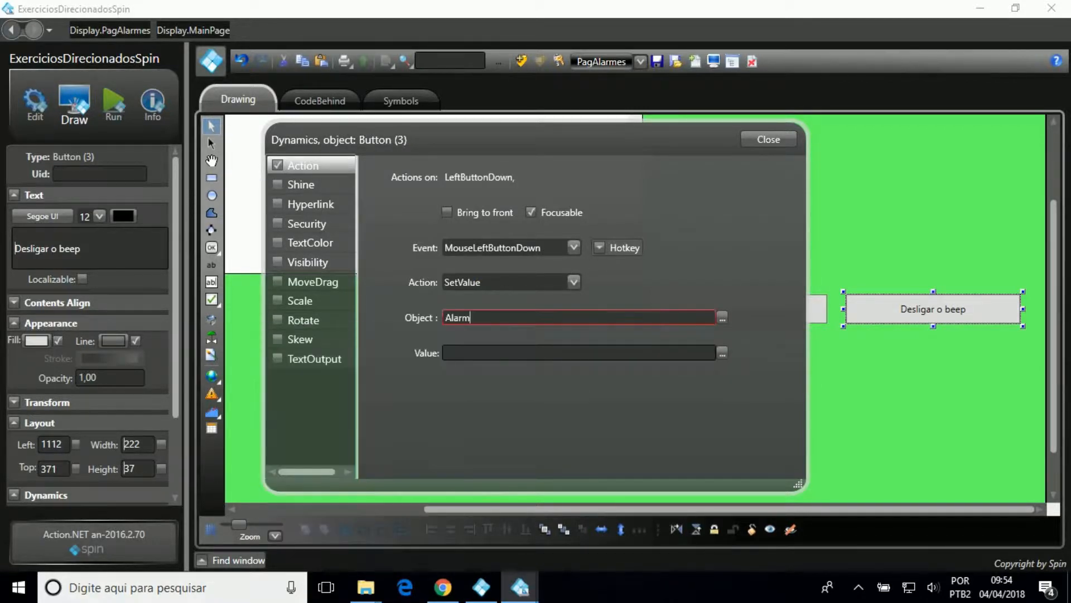
text(.B)
key(Return)
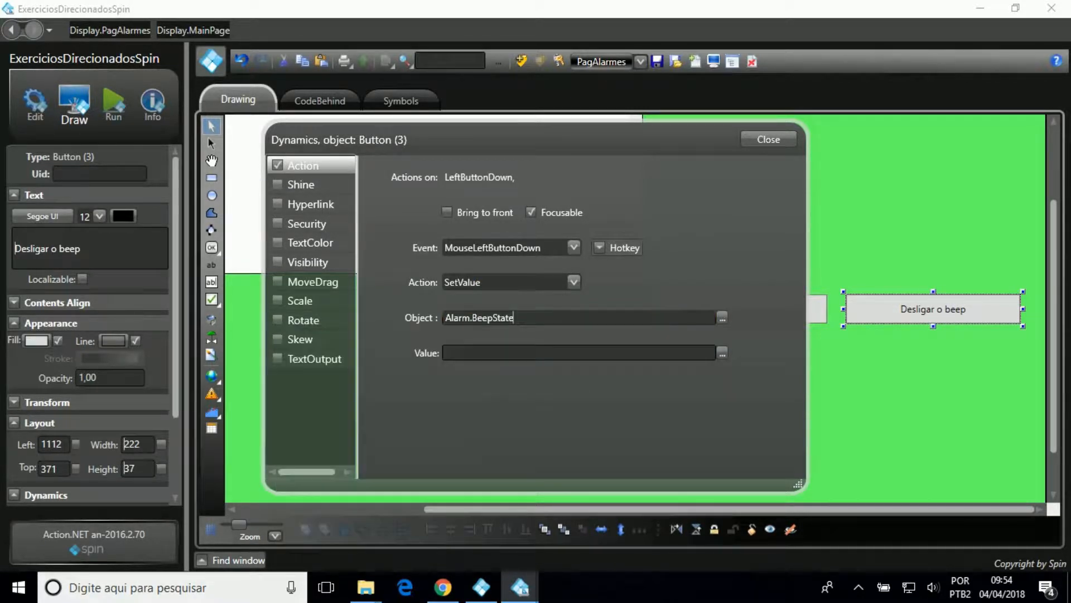
click(507, 346)
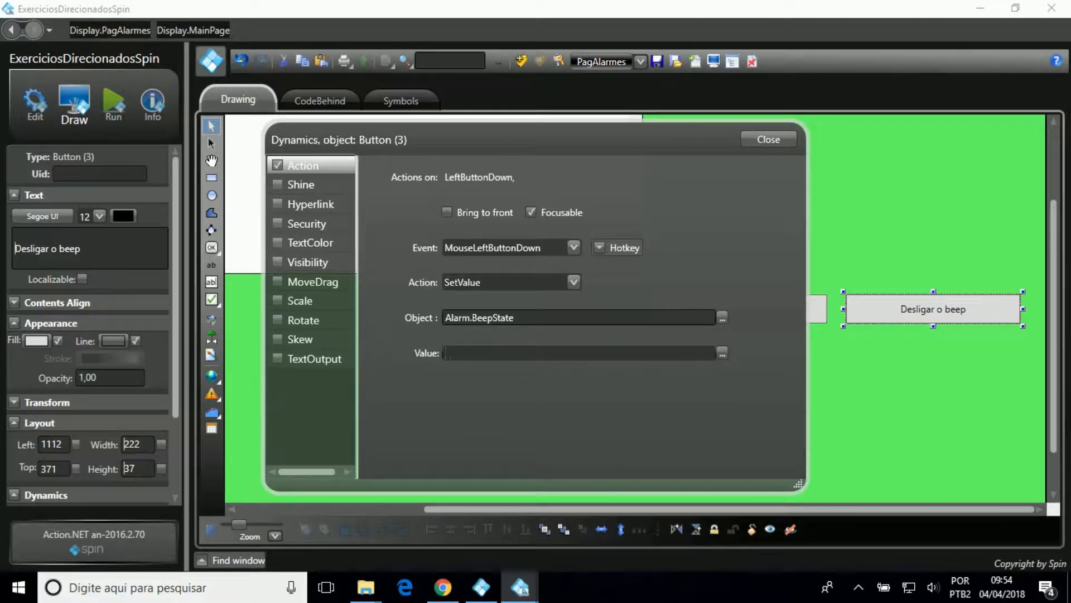
text(0)
click(770, 142)
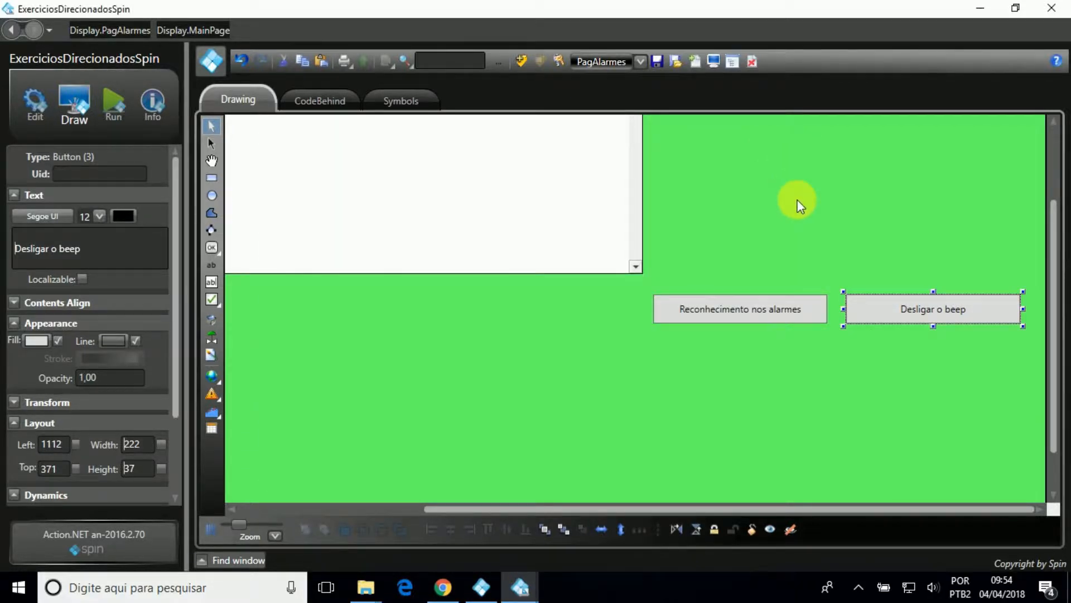
click(799, 203)
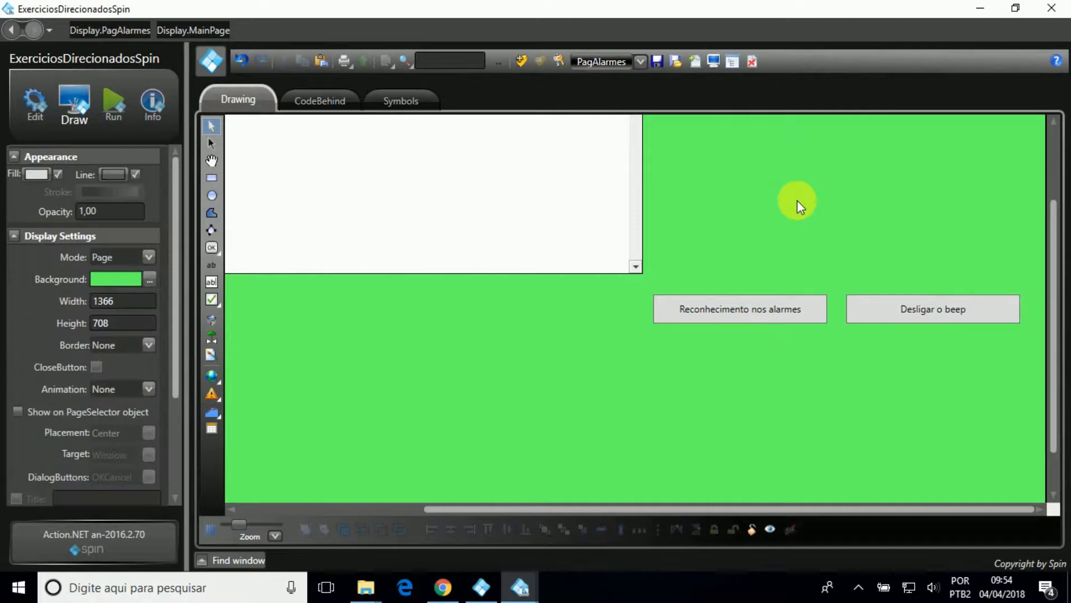
Add a text "Total de alarmes:" below the alarm window and widen it to fit on one line.
click(411, 505)
scroll(525, 458, down, 3)
click(213, 265)
click(395, 298)
click(439, 321)
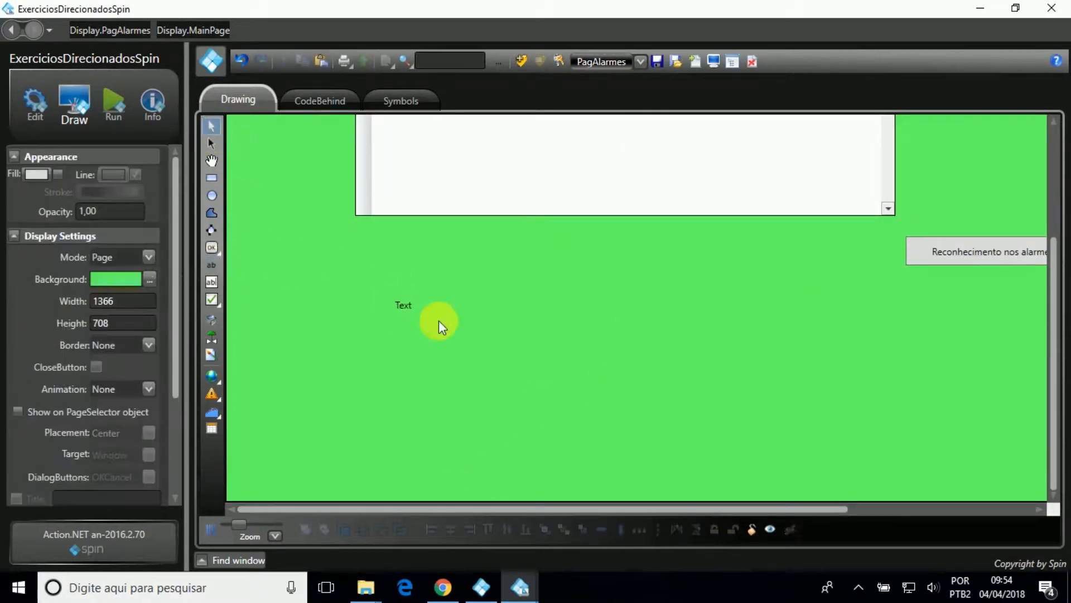
click(405, 308)
click(32, 260)
drag(32, 261, 9, 253)
text(Total de alarmes:)
click(412, 377)
click(426, 307)
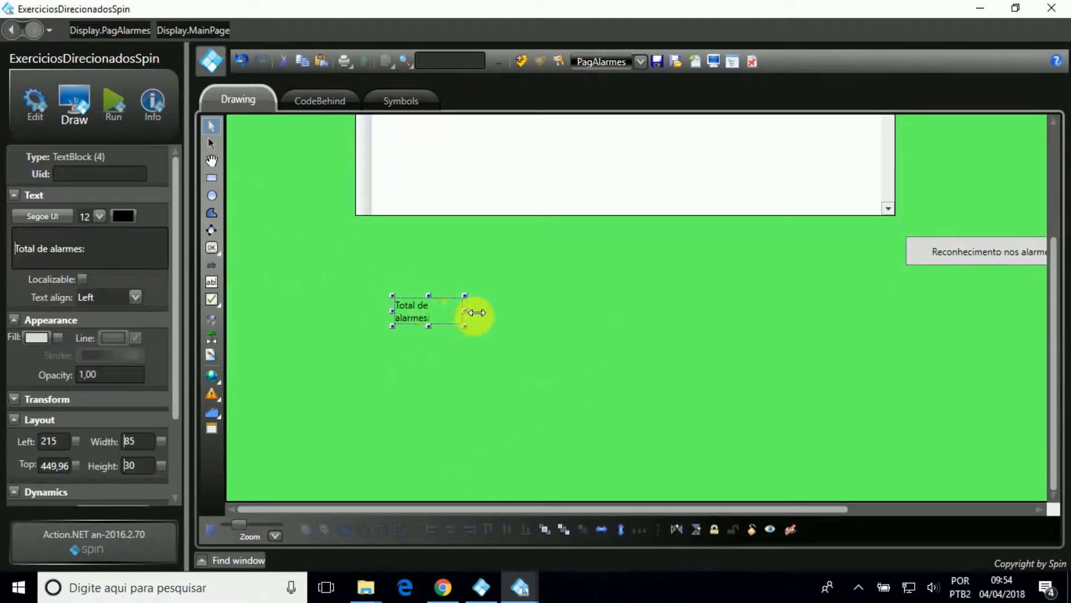
drag(465, 310, 493, 313)
click(519, 353)
Add a text "Total de alarmes sem reconhecimento:" beneath the "Total de alarmes:" label.
click(398, 329)
double_click(83, 251)
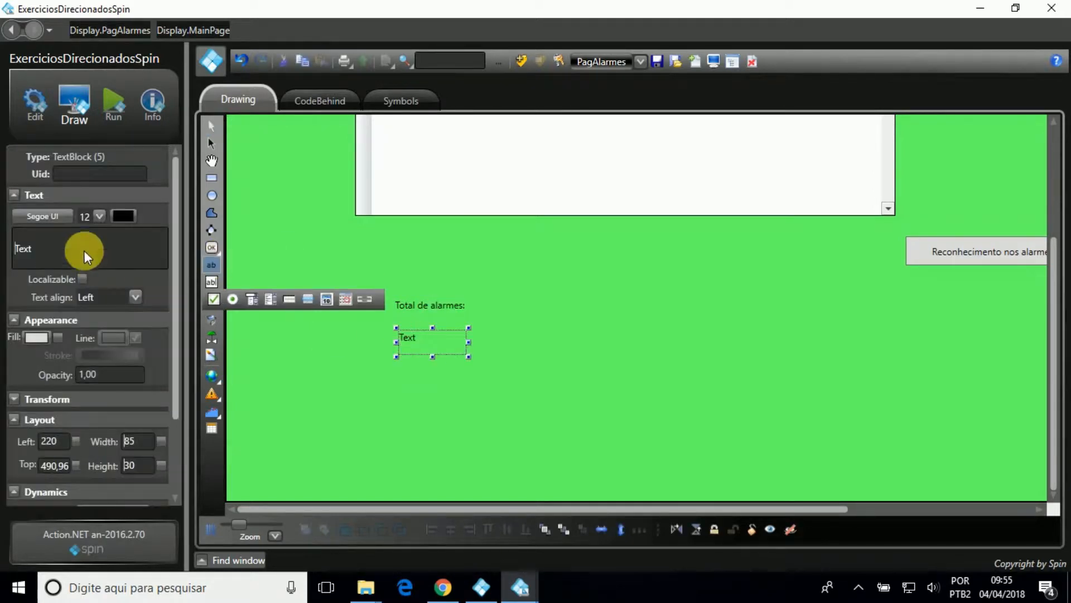
text(Total de alarmes sem reconhecimento:)
Add a text {Alarm.TotalCount} beside the "Total de alarmes:" label, widened to about 109 to fit on one line.
click(504, 292)
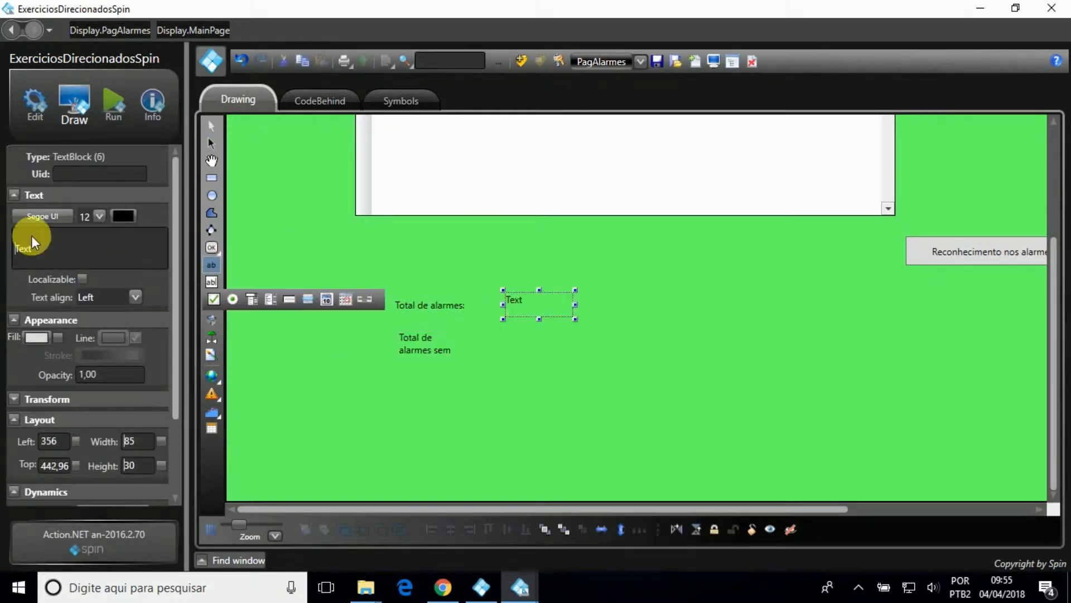
click(46, 253)
text({Alarm.TotalCount})
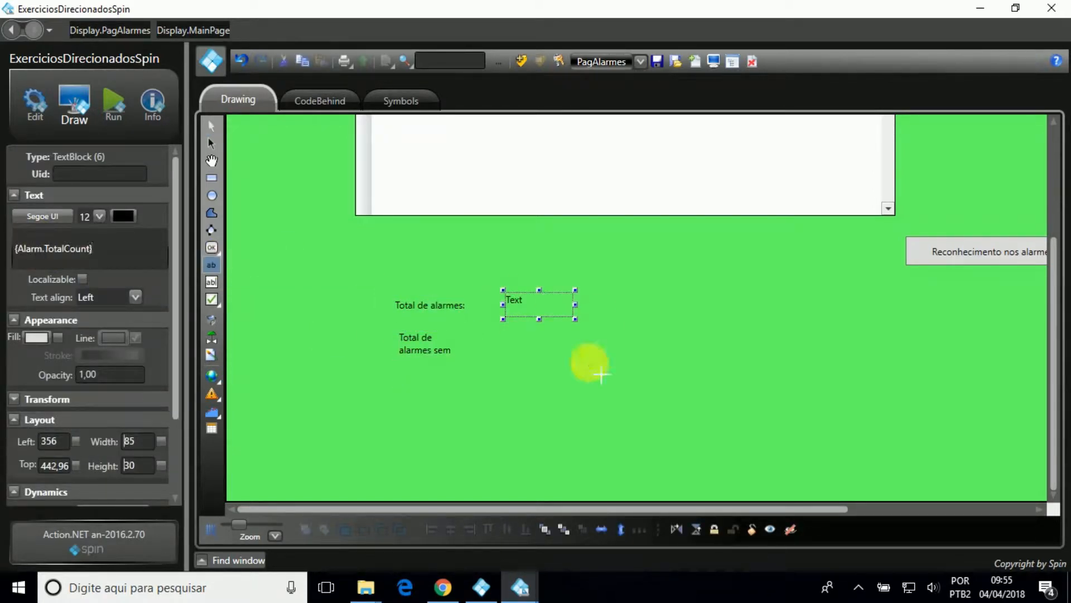
click(545, 339)
click(210, 127)
click(535, 305)
drag(575, 305, 595, 307)
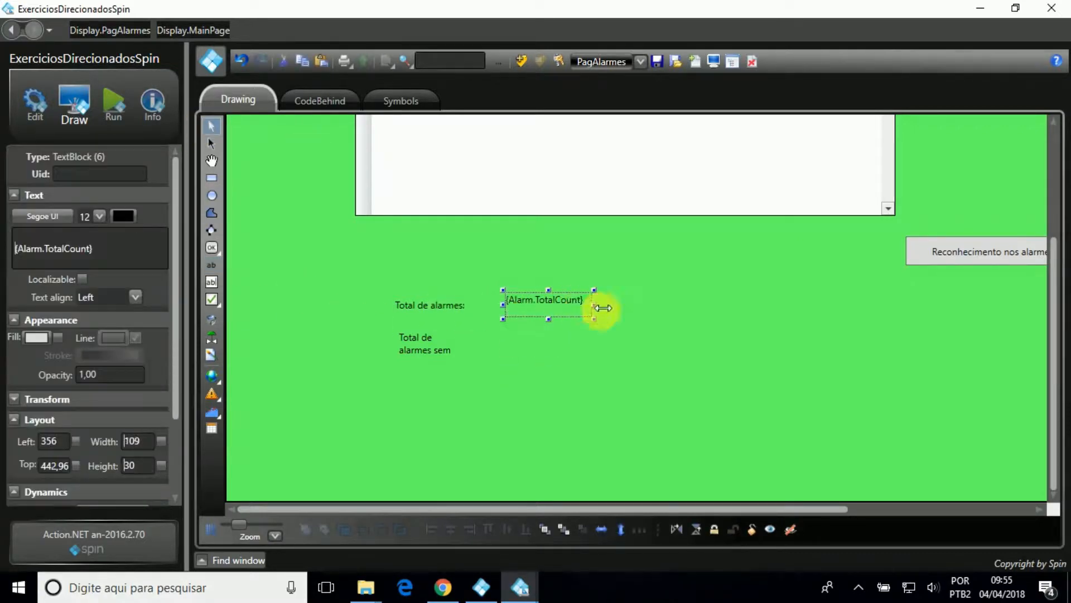
drag(519, 299, 520, 306)
click(292, 243)
Add a text {Alarm.UnAckCount} beside the "Total de alarmes sem reconhecimento:" label, roughly below the {Alarm.TotalCount} text.
click(212, 264)
click(516, 335)
click(81, 256)
text({A)
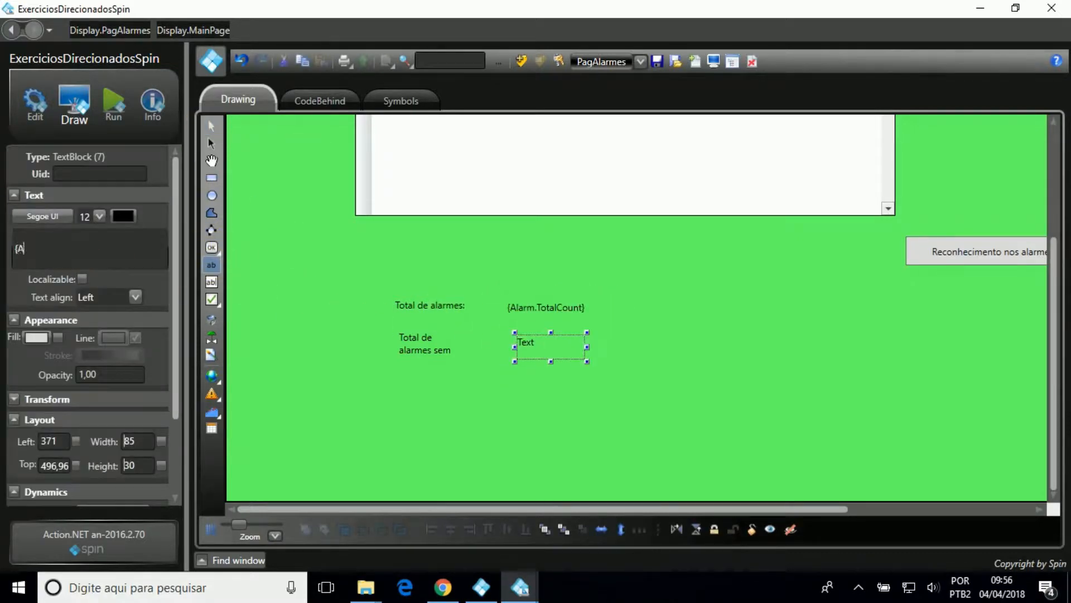
text(larm.UnAckCount})
click(211, 126)
drag(537, 344, 530, 342)
Left-align the two alarm total labels and align each value text with the top edge of its label.
click(425, 345)
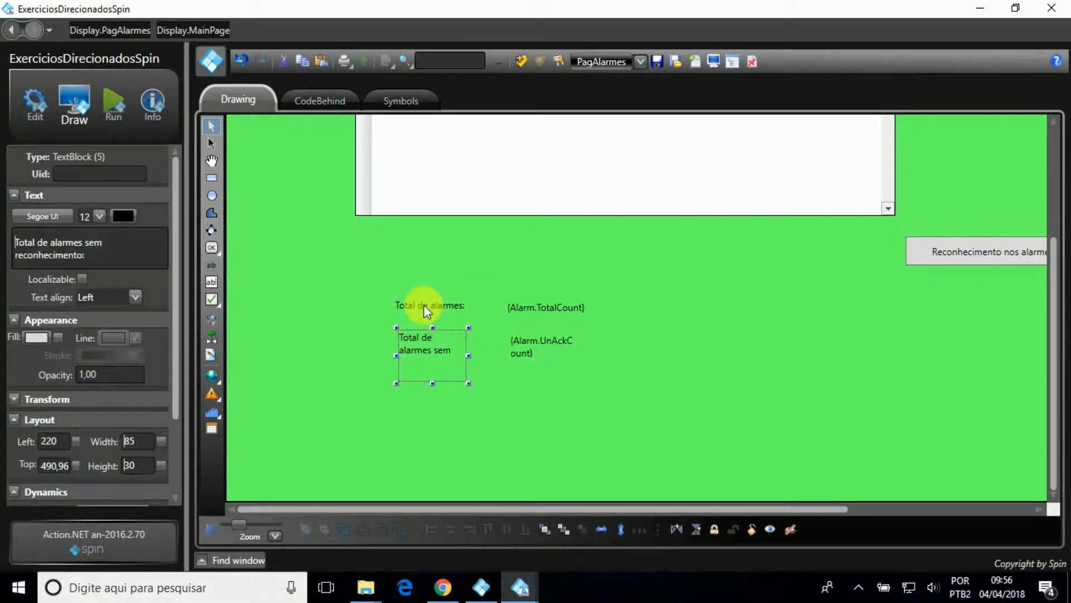
ctrl+click(425, 305)
click(433, 528)
click(540, 308)
ctrl+click(458, 307)
click(489, 529)
click(535, 345)
ctrl+click(441, 349)
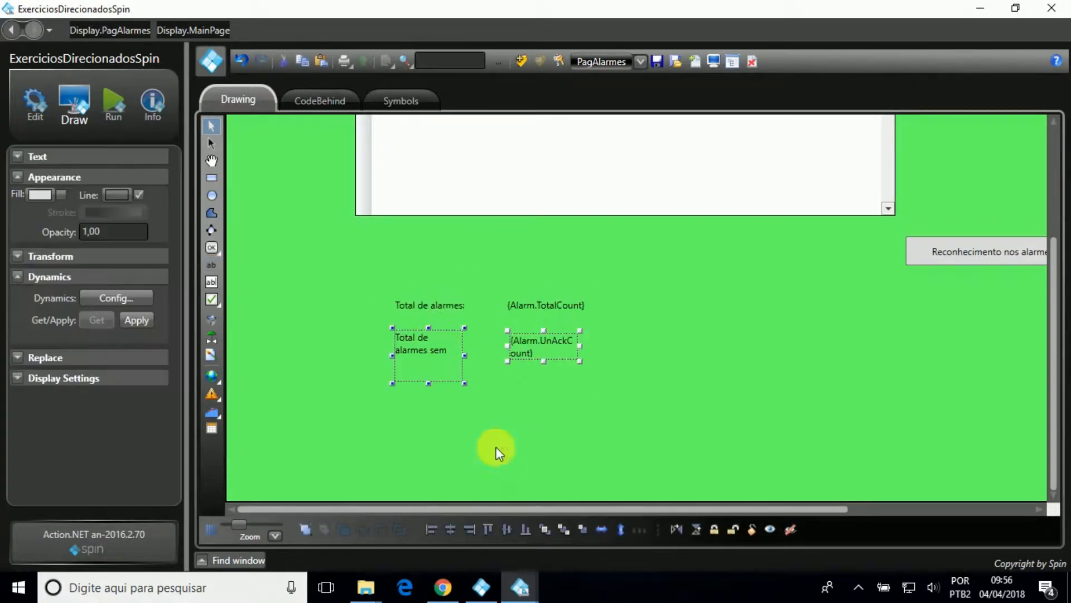
click(516, 531)
Widen the "Total de alarmes sem reconhecimento:" label so its full text fits on two lines.
click(471, 361)
drag(478, 352, 505, 356)
click(521, 383)
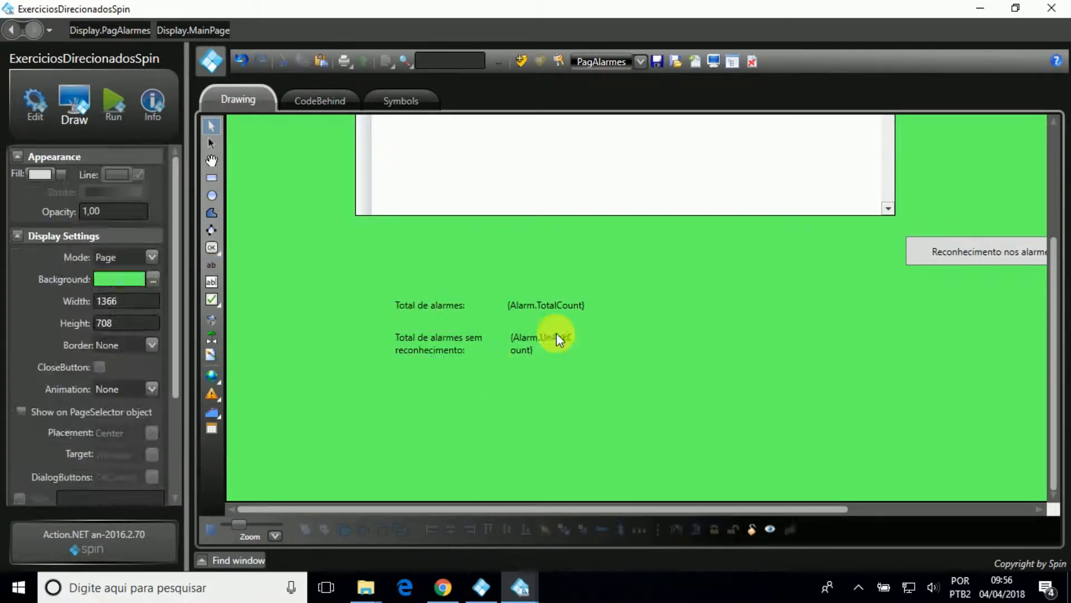
Left-align the two value texts slightly farther from their labels and lower all four alarm total texts a little.
click(549, 307)
ctrl+click(544, 344)
click(433, 528)
drag(567, 347, 581, 349)
click(592, 373)
drag(406, 288, 564, 371)
click(658, 369)
Place two new text blocks, one above the other, to the right of the alarm total texts.
click(211, 265)
click(741, 310)
click(739, 353)
click(705, 354)
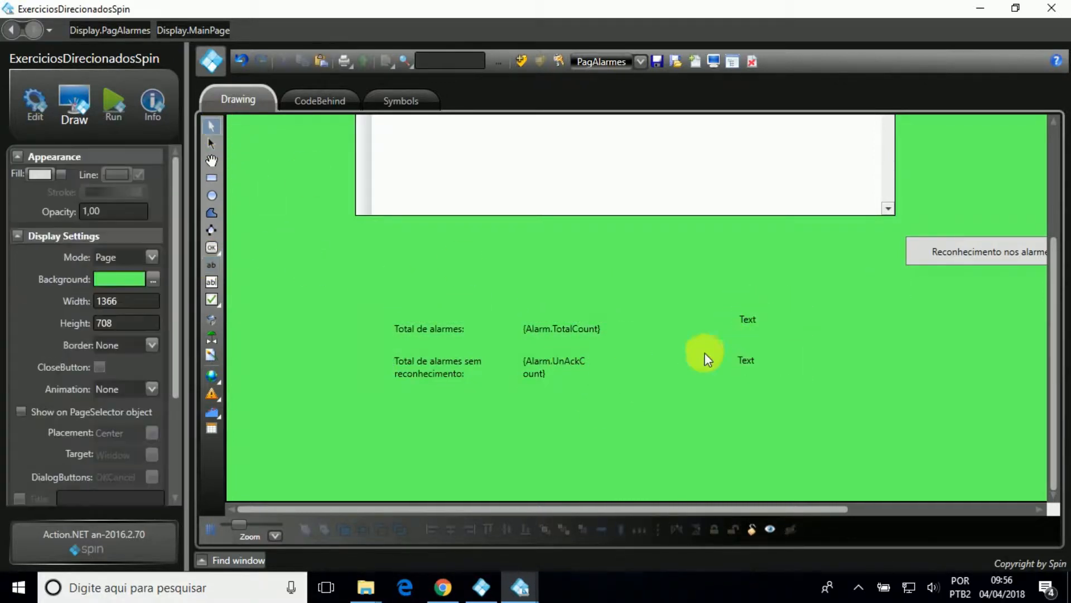
Change the upper new text to "Área 1 - Temperatura:" and widen it to fit on one line.
click(747, 320)
double_click(28, 248)
text(Area 1 - Temperatura:)
click(726, 397)
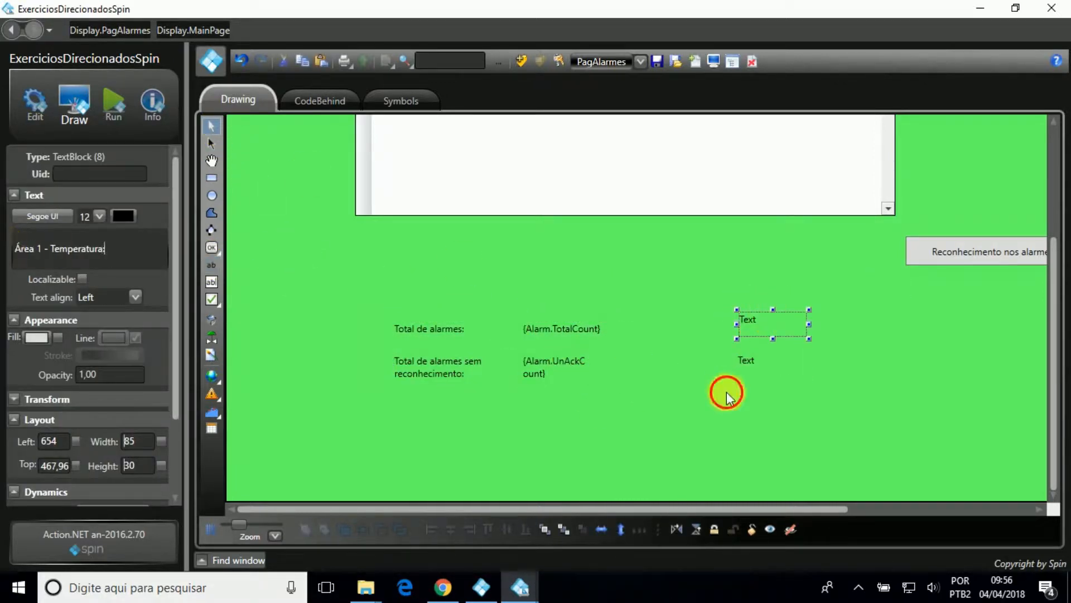
click(773, 321)
drag(809, 324, 839, 323)
Change the lower new text to "Área 2 - Temperatura:" on one line and left-align it with the Área 1 label.
click(746, 363)
drag(40, 249, 2, 249)
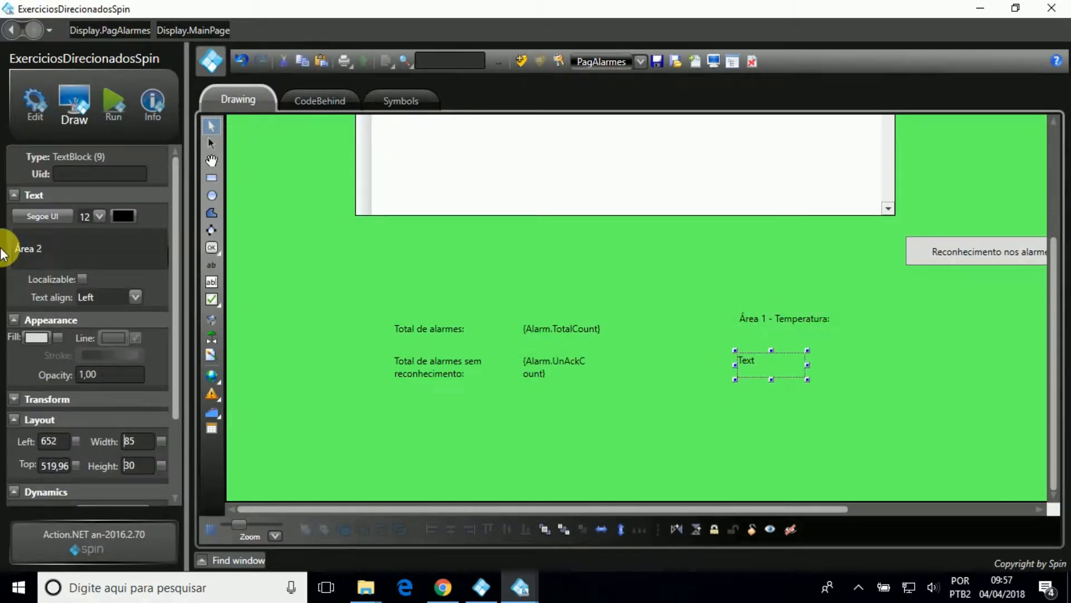
text(Área 2 - Temperatura:)
click(779, 369)
ctrl+click(809, 318)
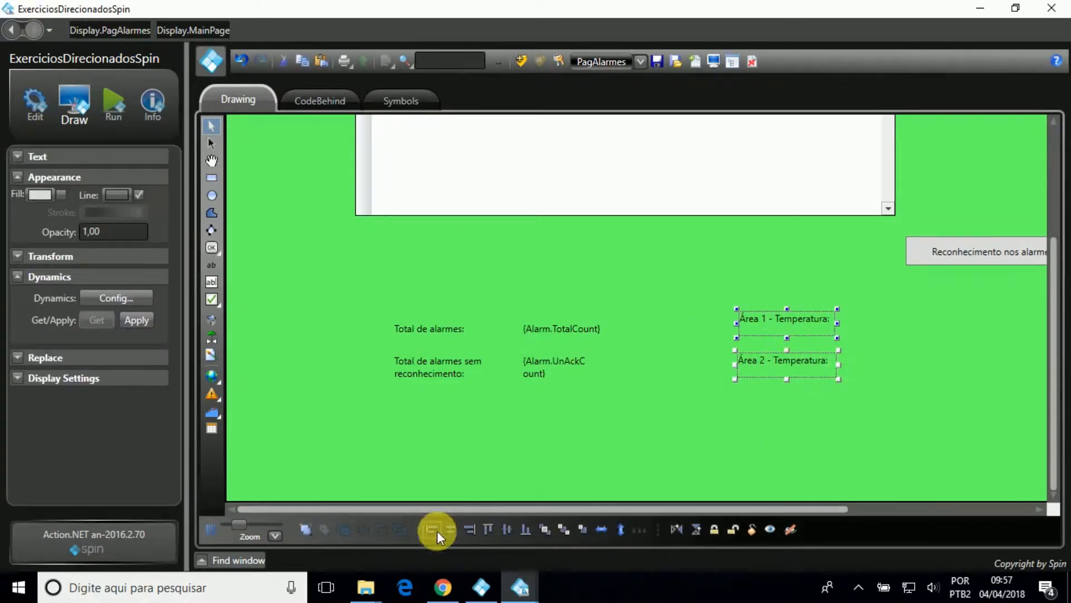
click(433, 530)
click(368, 429)
Place a text box beside each of the two area temperature labels.
click(210, 283)
click(845, 315)
click(846, 353)
click(212, 128)
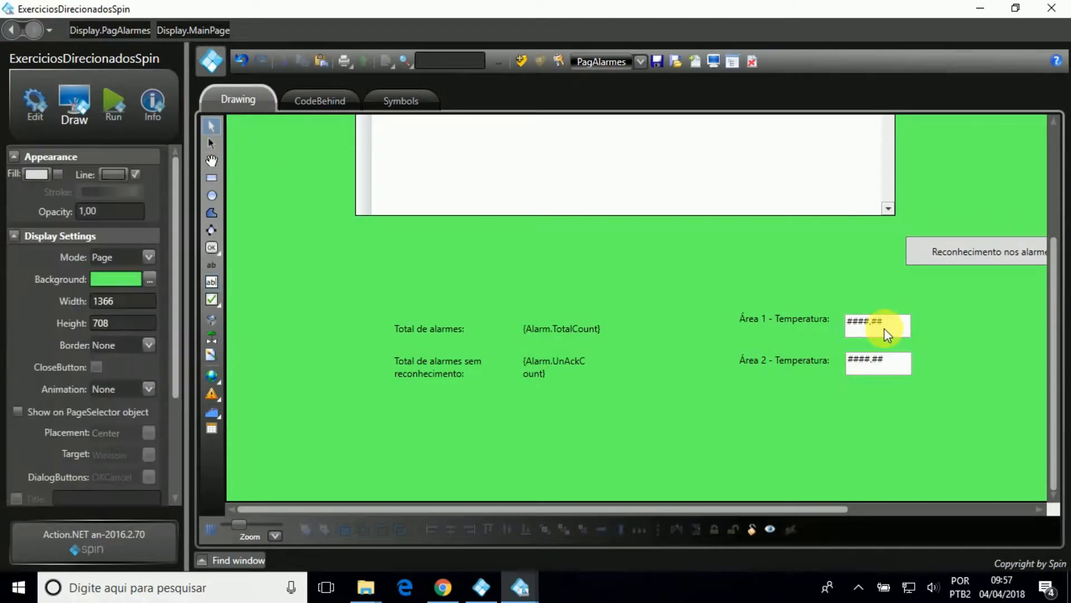
Enable TextIO on the Área 1 text box and bind it to Tag.temperatura[1].
double_click(885, 329)
click(278, 204)
click(501, 220)
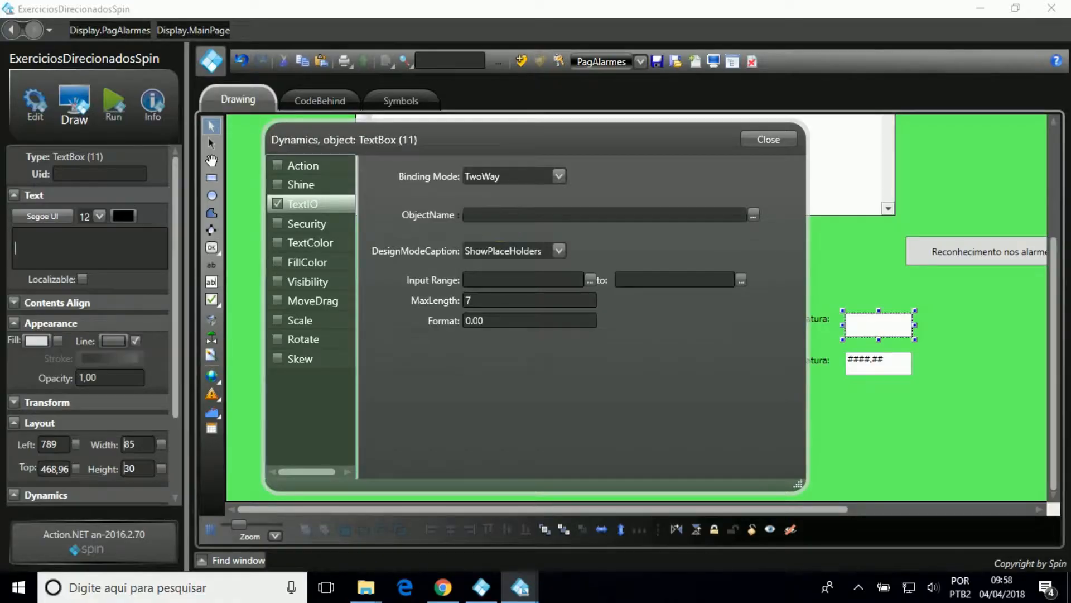
text(Tag.temperatura)
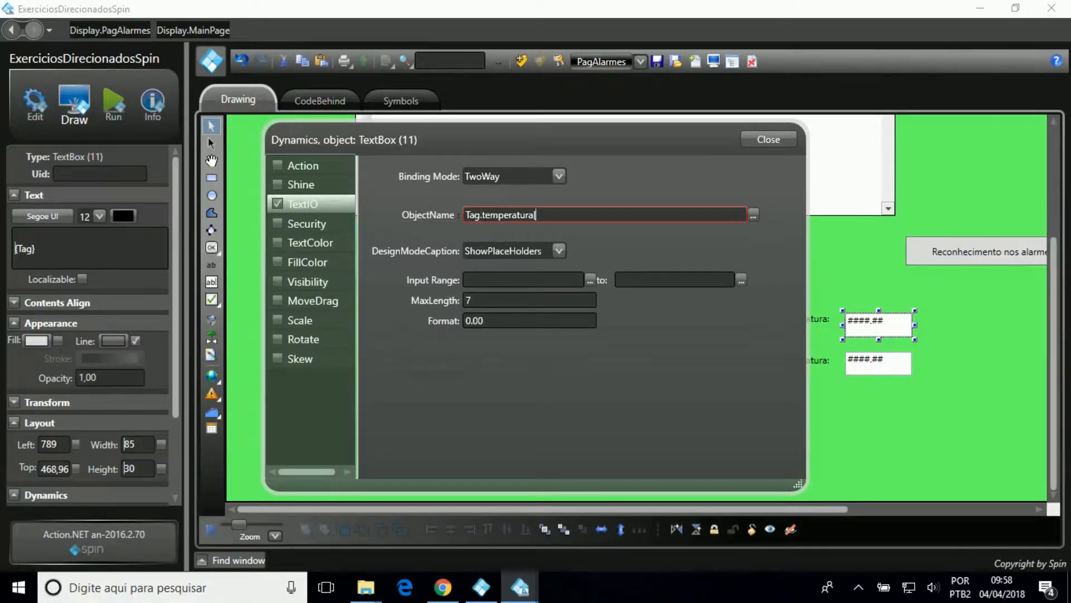
text([1])
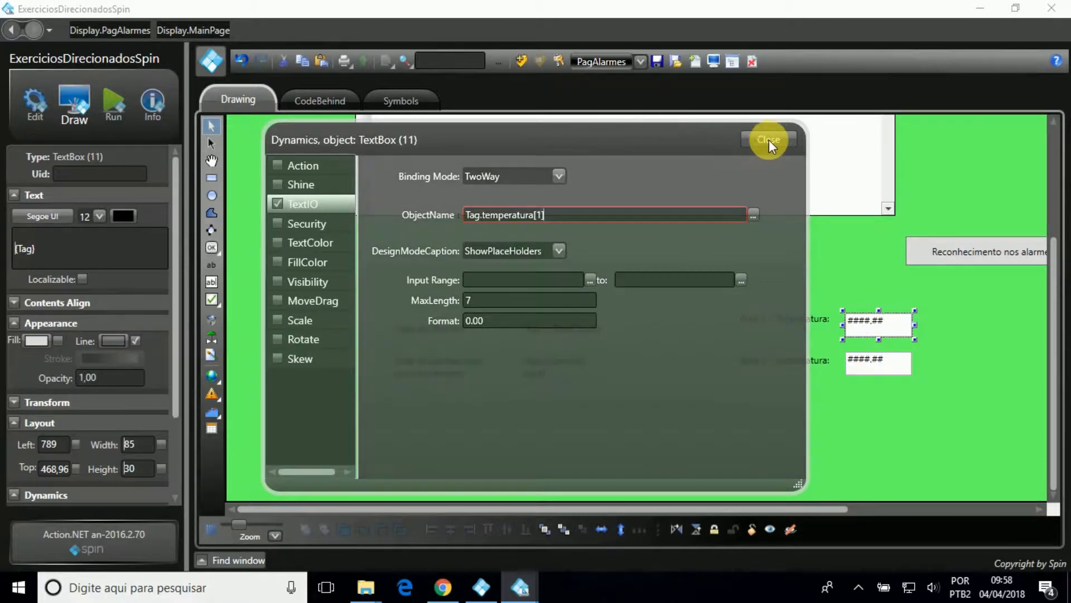
click(773, 139)
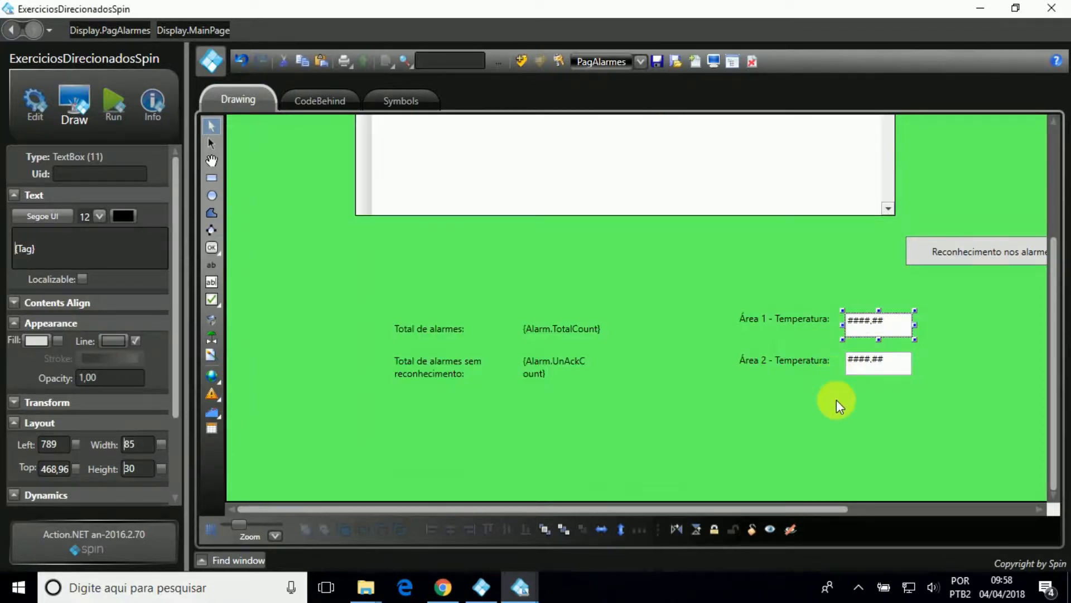
click(835, 399)
Enable TextIO on the Área 2 text box and bind it to Tag.temperatura[2].
double_click(880, 363)
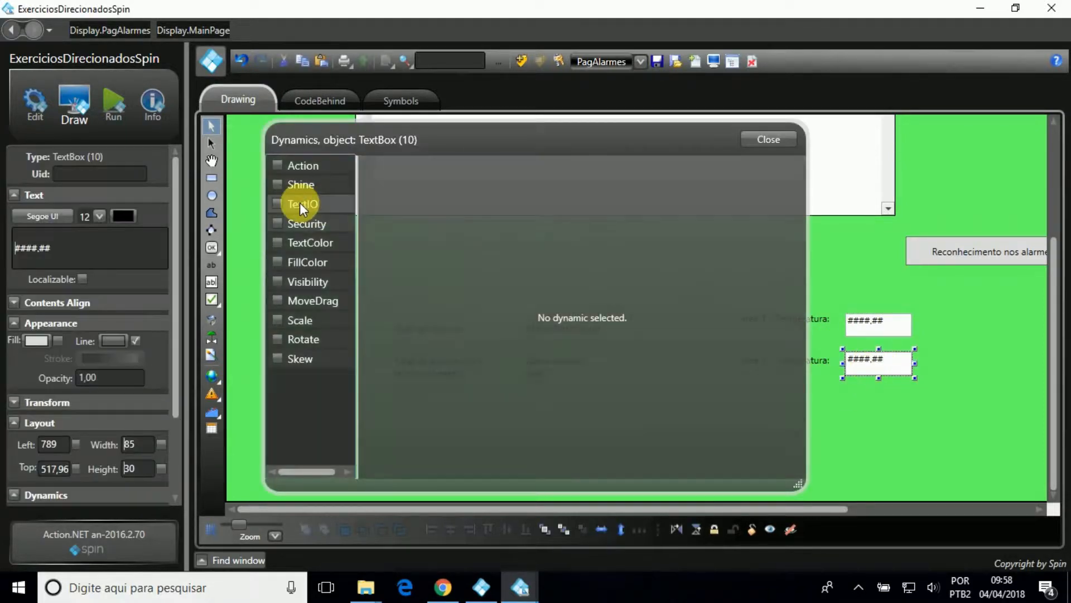
click(274, 204)
click(486, 208)
text(T)
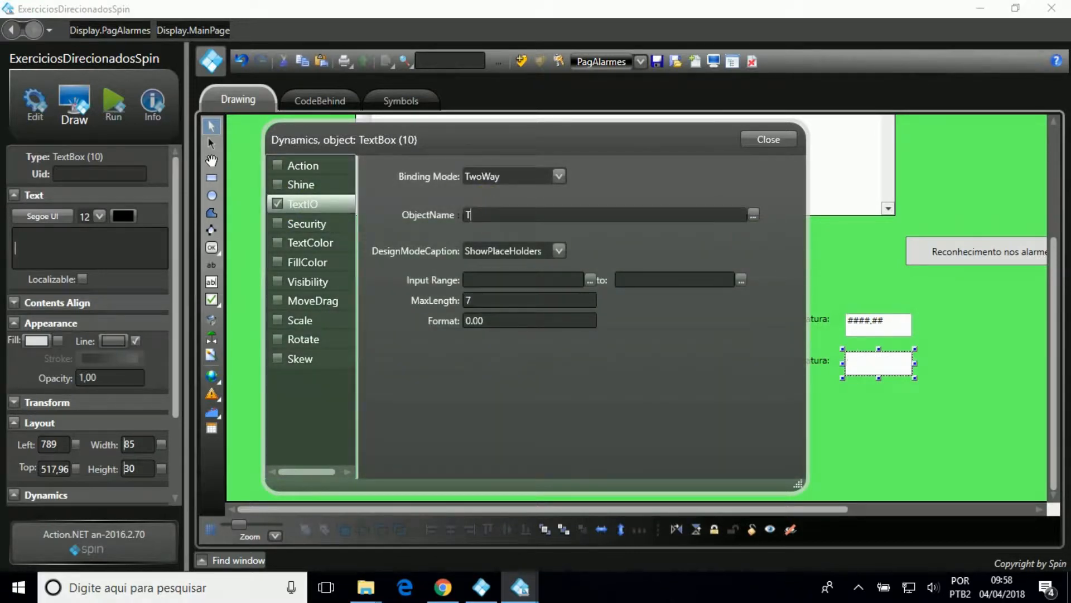
text(ag.tem)
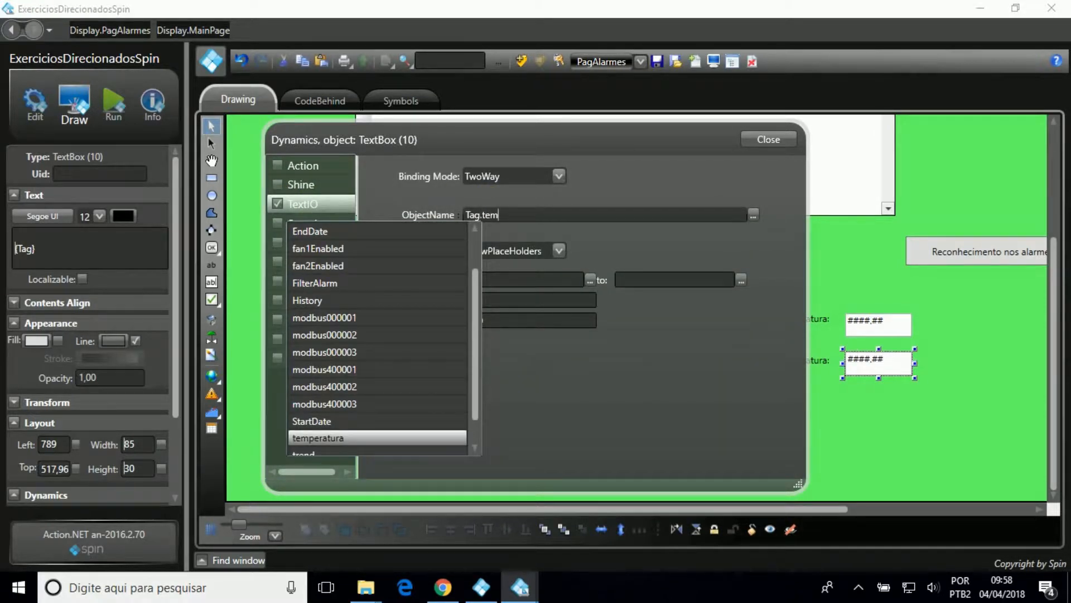
text(peratura[2])
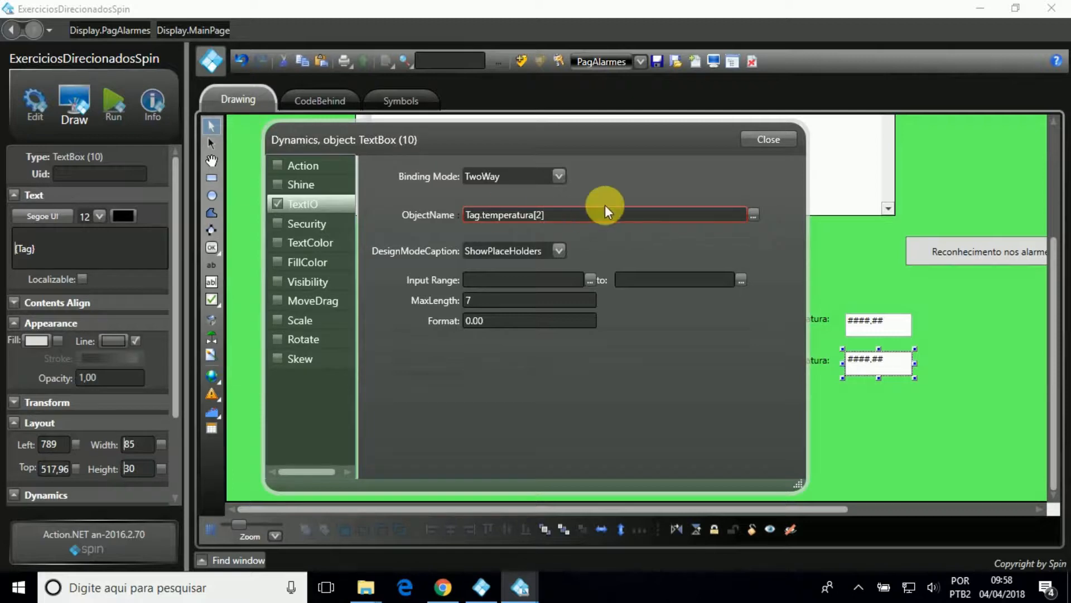
click(756, 145)
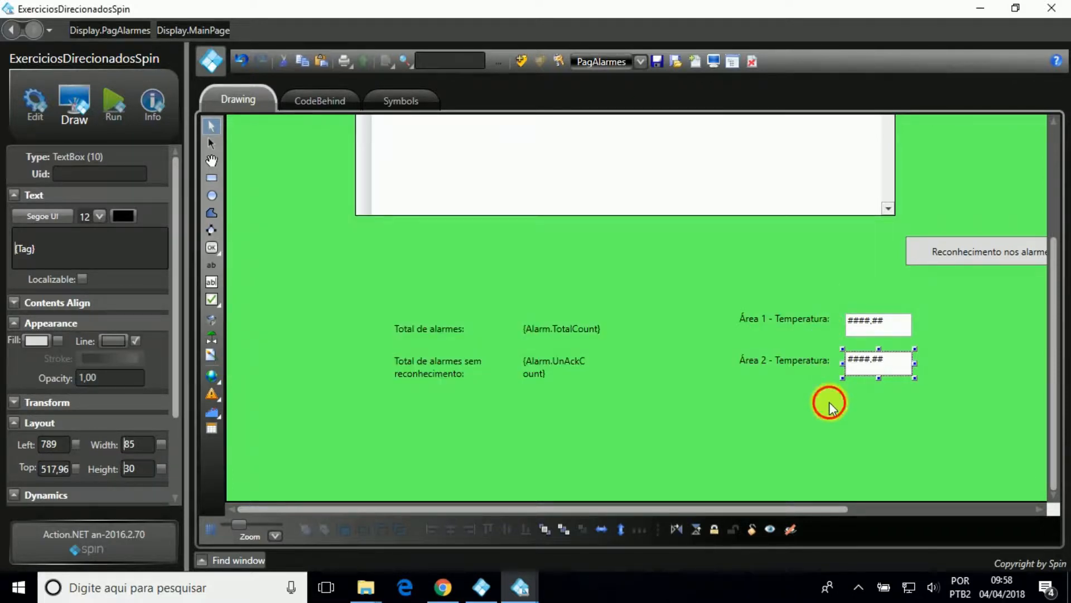
click(830, 402)
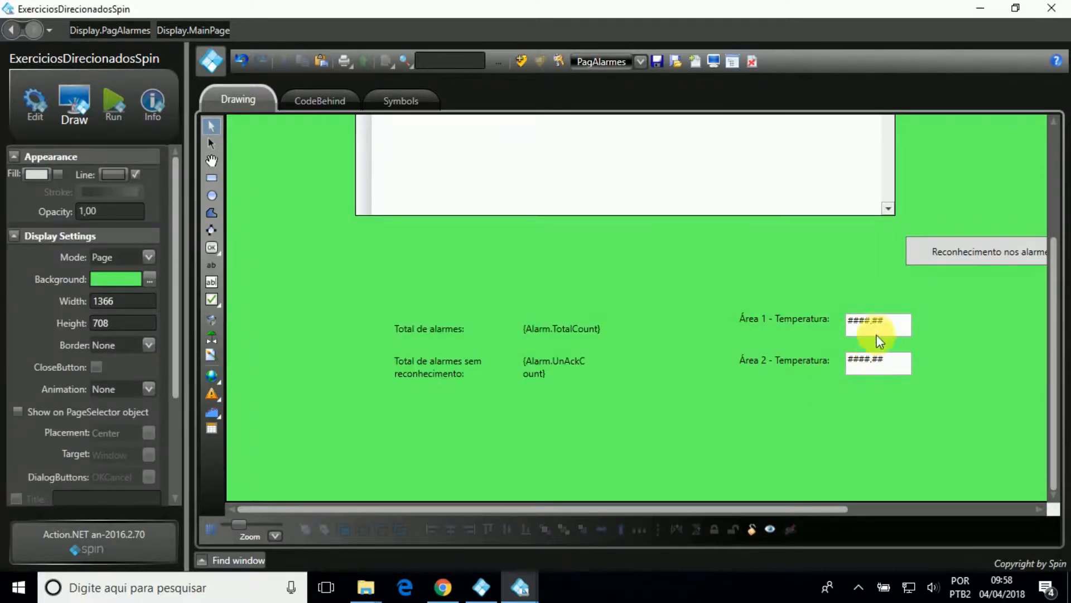
Vertically centre each temperature text box with its area label.
click(873, 332)
ctrl+click(815, 318)
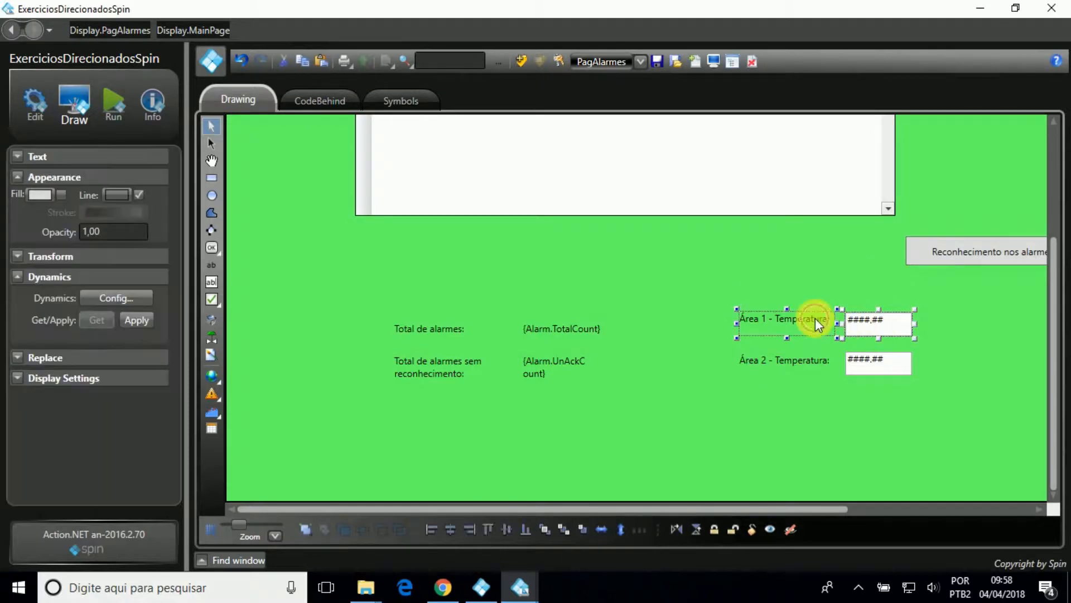
click(509, 530)
click(868, 384)
click(872, 366)
ctrl+click(809, 362)
click(457, 490)
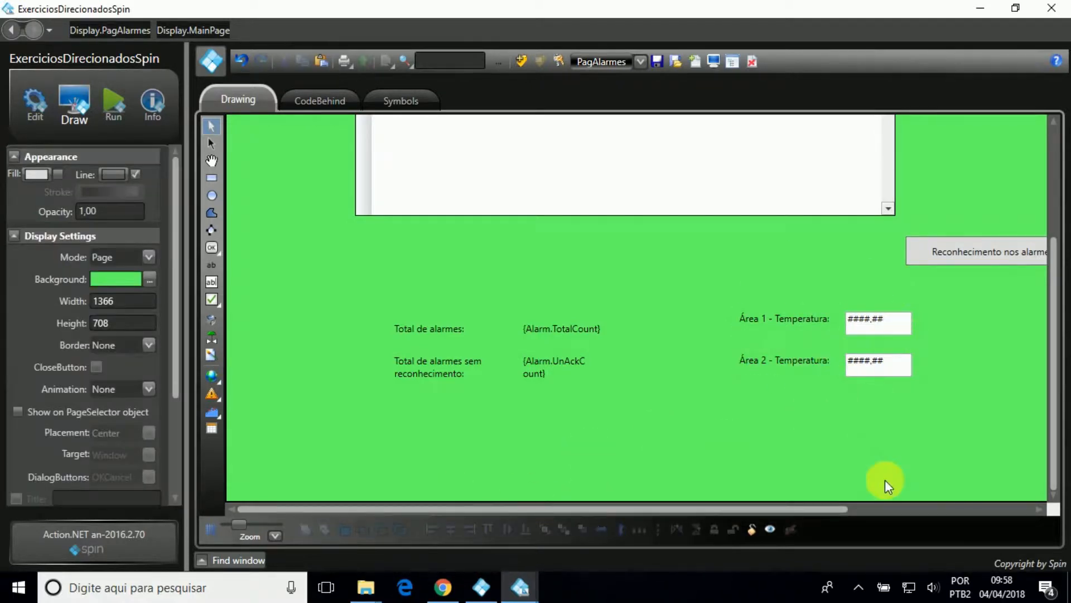
Add a button about 199 wide and 44 high near the page's lower right, labelled "Voltar".
drag(239, 534, 235, 535)
click(211, 247)
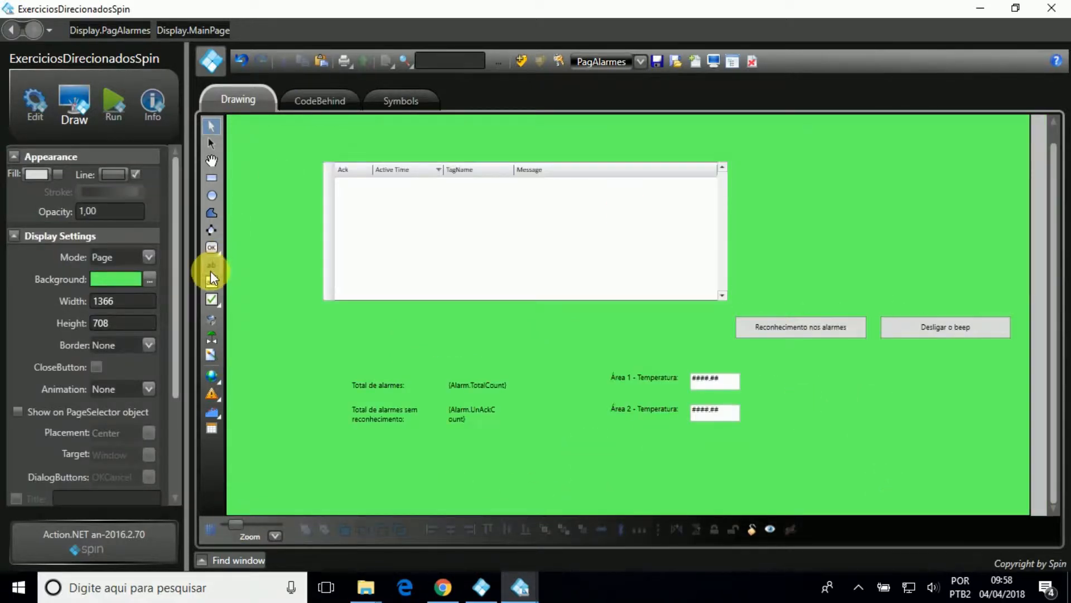
drag(776, 445, 904, 483)
click(927, 472)
click(211, 127)
click(852, 450)
double_click(96, 262)
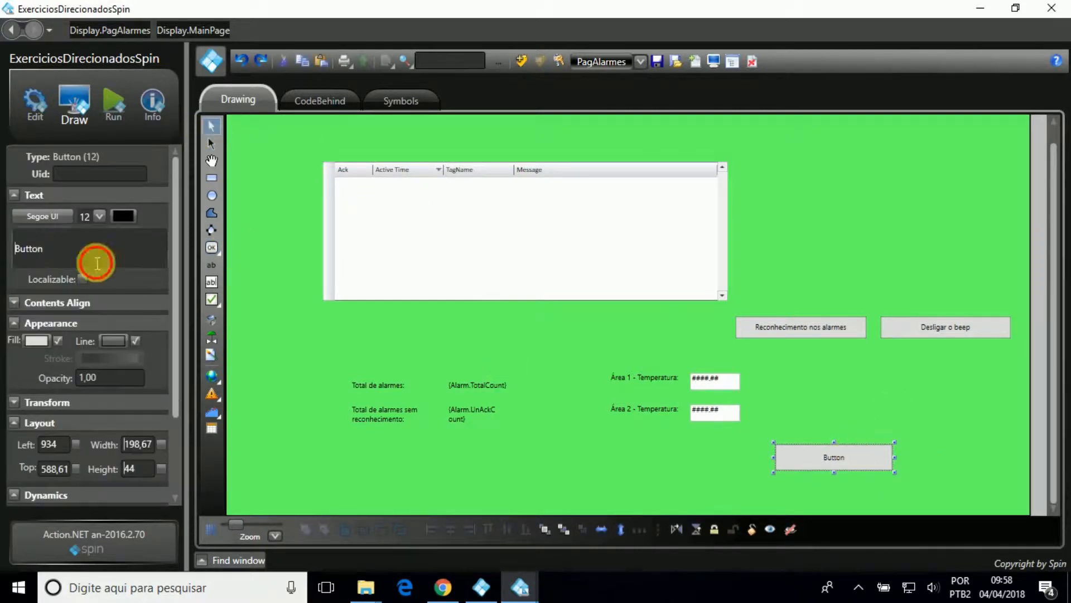
text(Voltar)
Give the Voltar button an Action dynamic that runs OpenDisplay with MainPage on MouseLeftButtonDown.
double_click(798, 456)
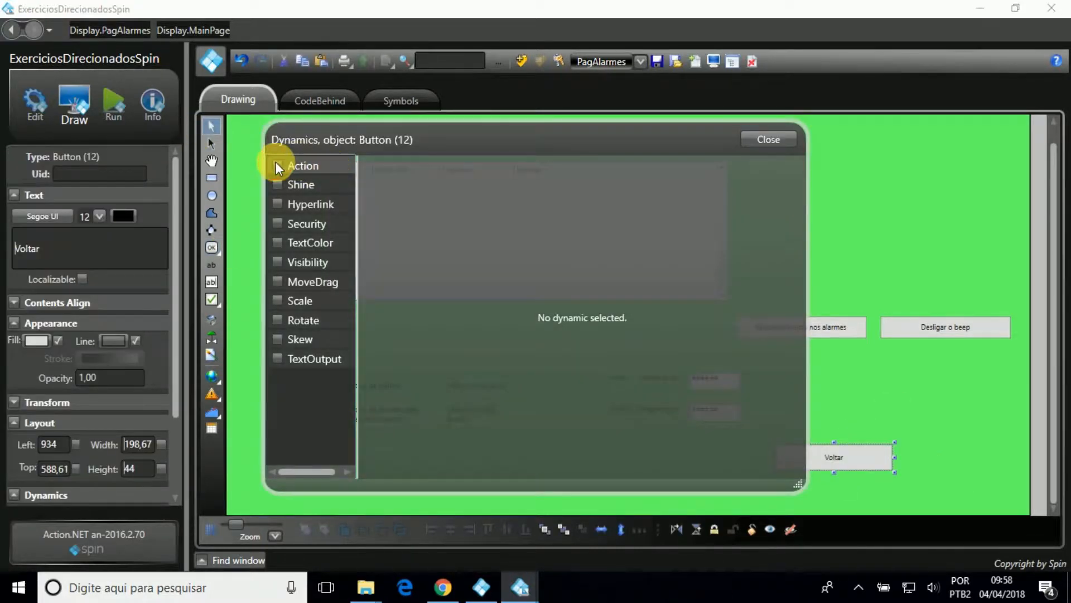
click(277, 165)
click(535, 282)
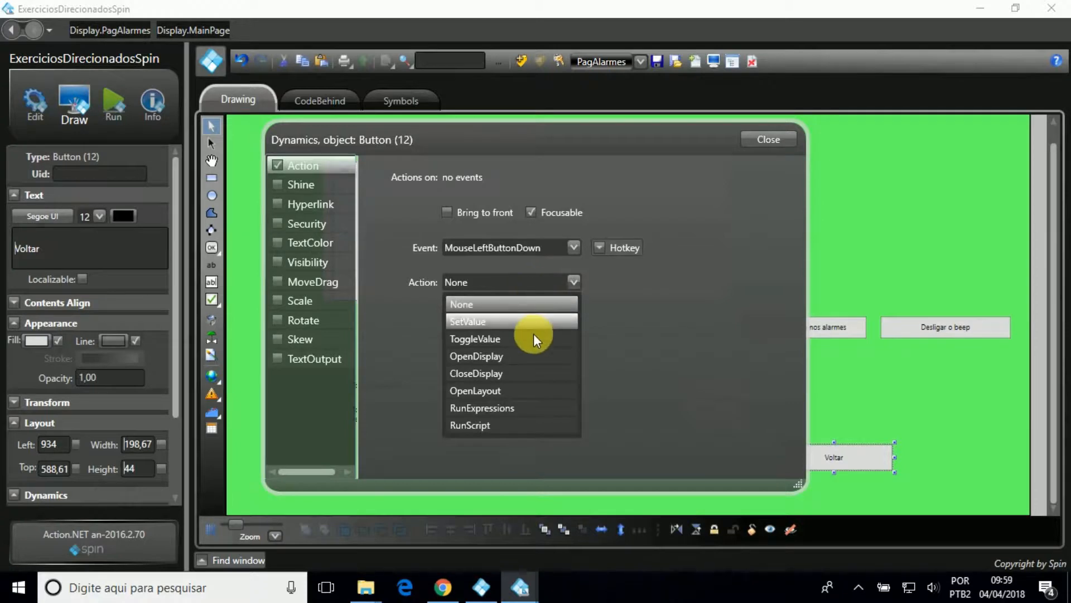
click(521, 356)
click(509, 323)
text(M)
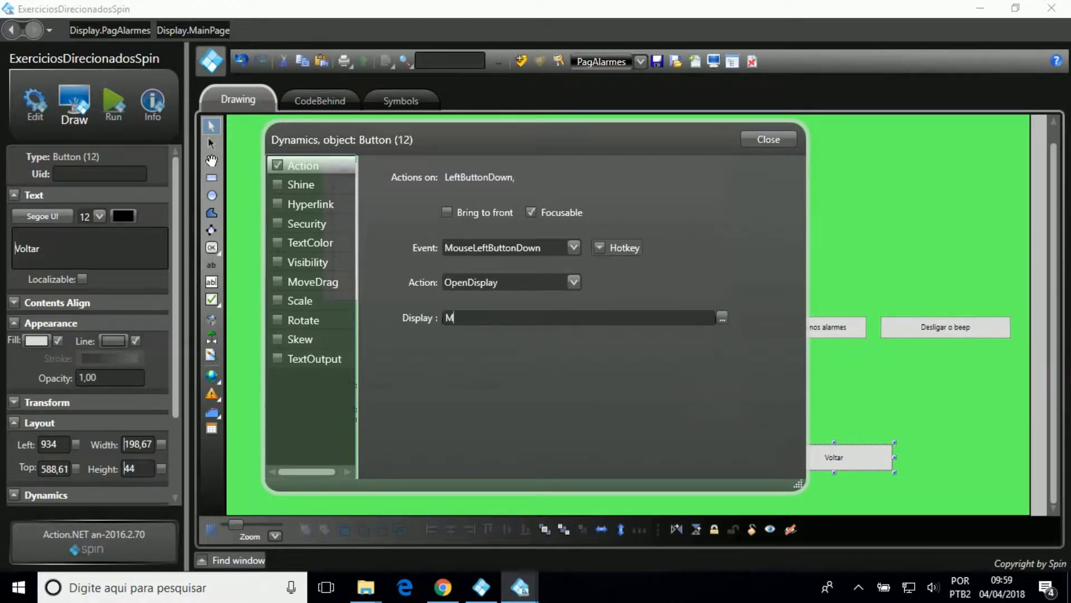
key(Return)
click(788, 139)
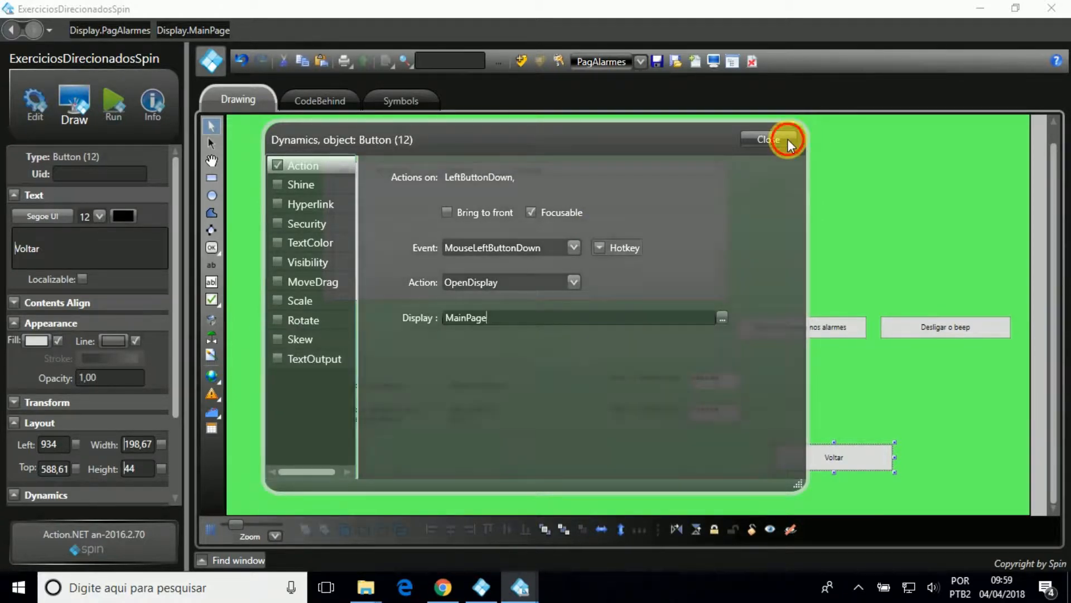
Nudge the Voltar button down slightly and shift all the objects on the page a little up and left together.
click(993, 431)
drag(859, 453, 858, 463)
click(904, 404)
drag(999, 493, 290, 143)
drag(504, 198, 452, 188)
click(800, 370)
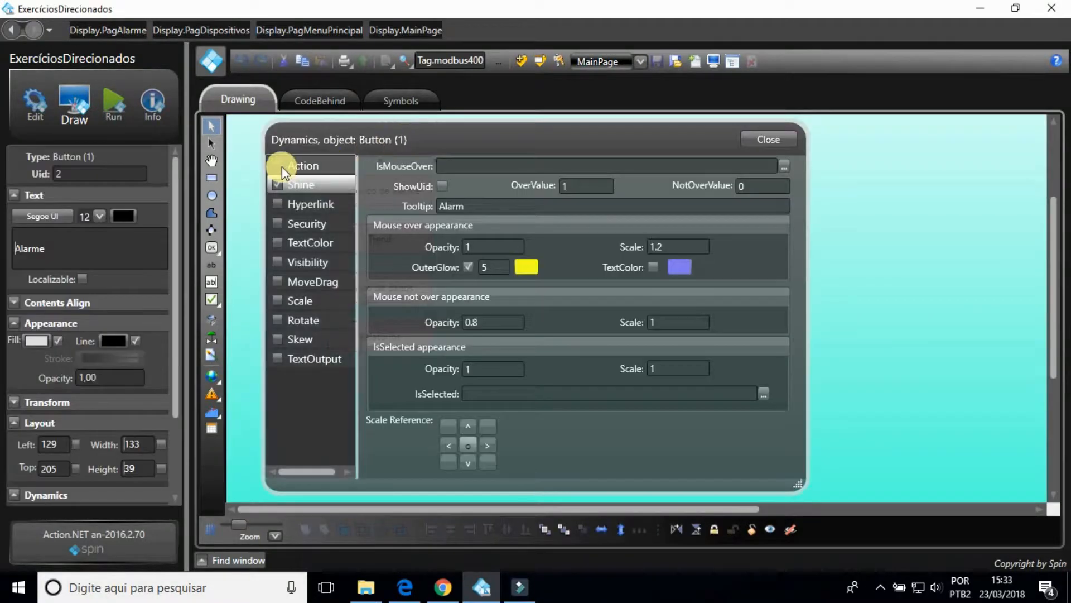
On MainPage, enable the Alarme button's Action dynamic and set it to OpenDisplay with PagAlarme.
click(278, 165)
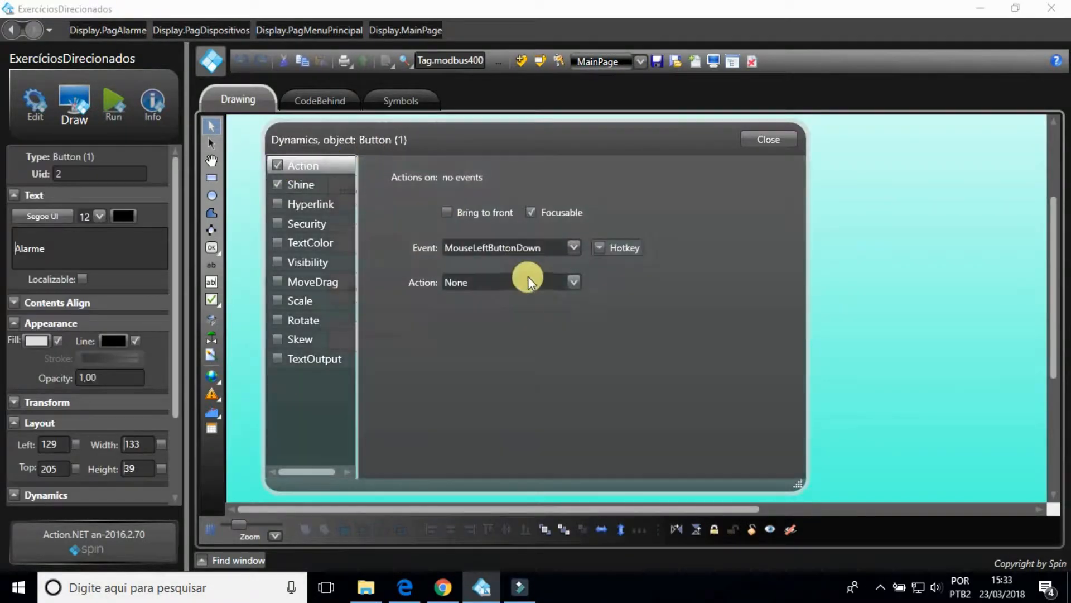
click(528, 277)
click(514, 357)
click(513, 315)
text(PagAlarme)
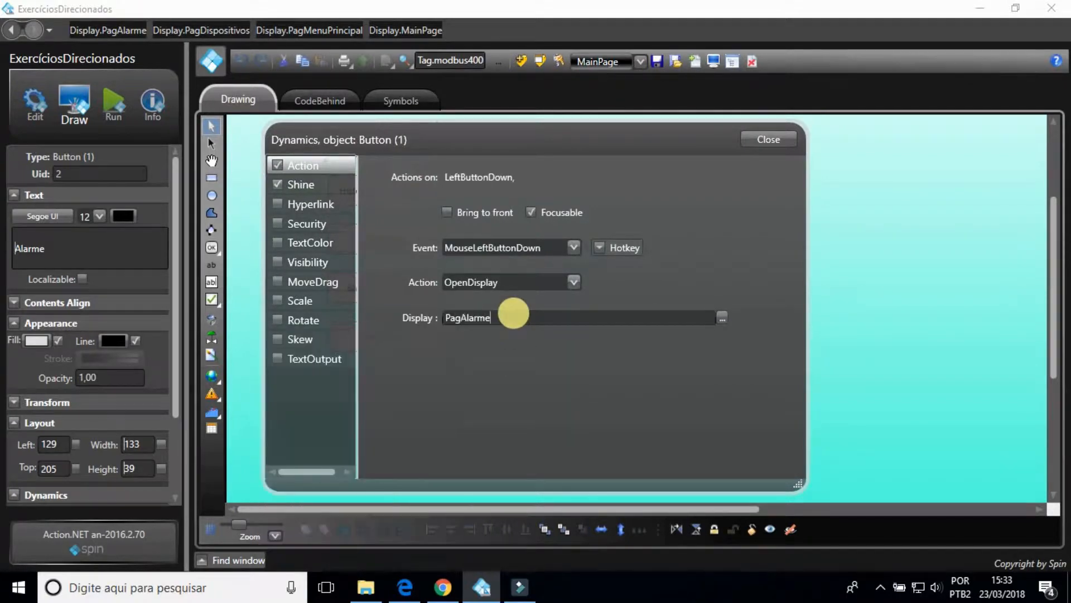
click(781, 139)
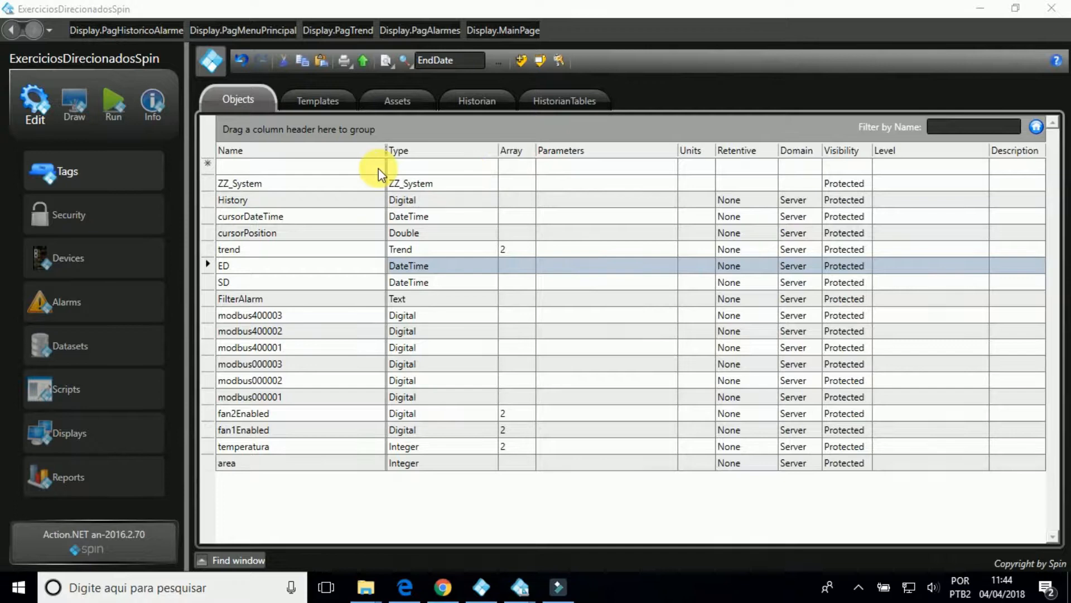
Add a tag named AlarmFilter with type Text to the tag objects.
click(378, 168)
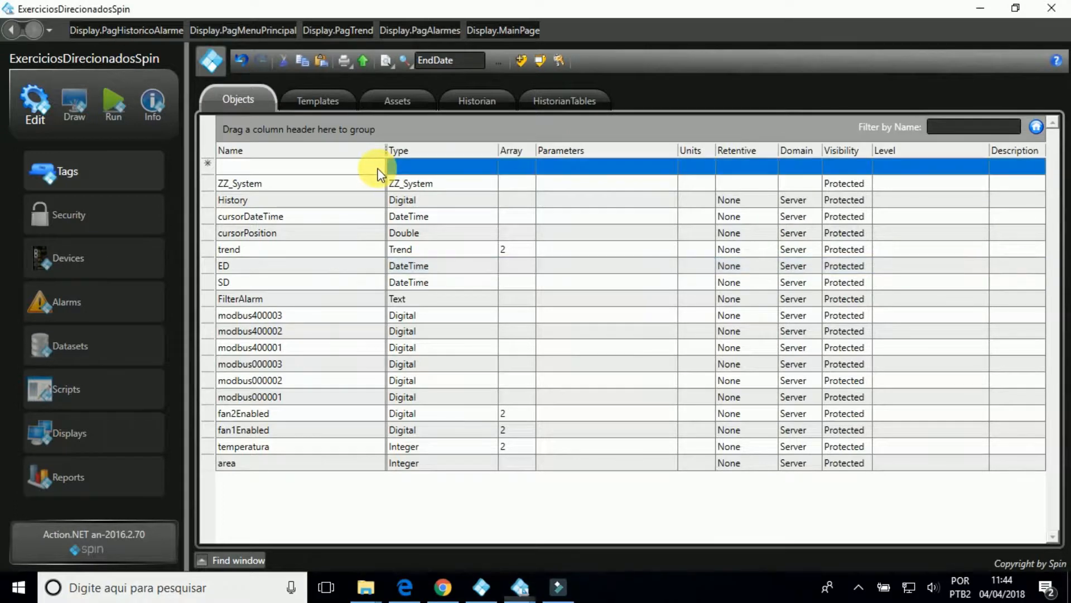
click(379, 169)
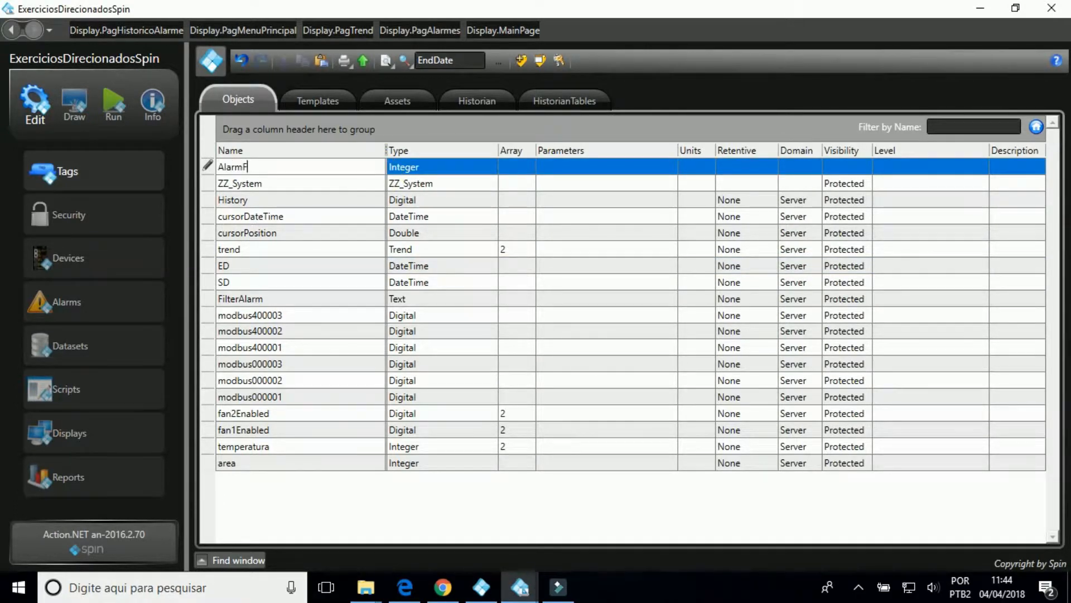
click(409, 162)
click(413, 168)
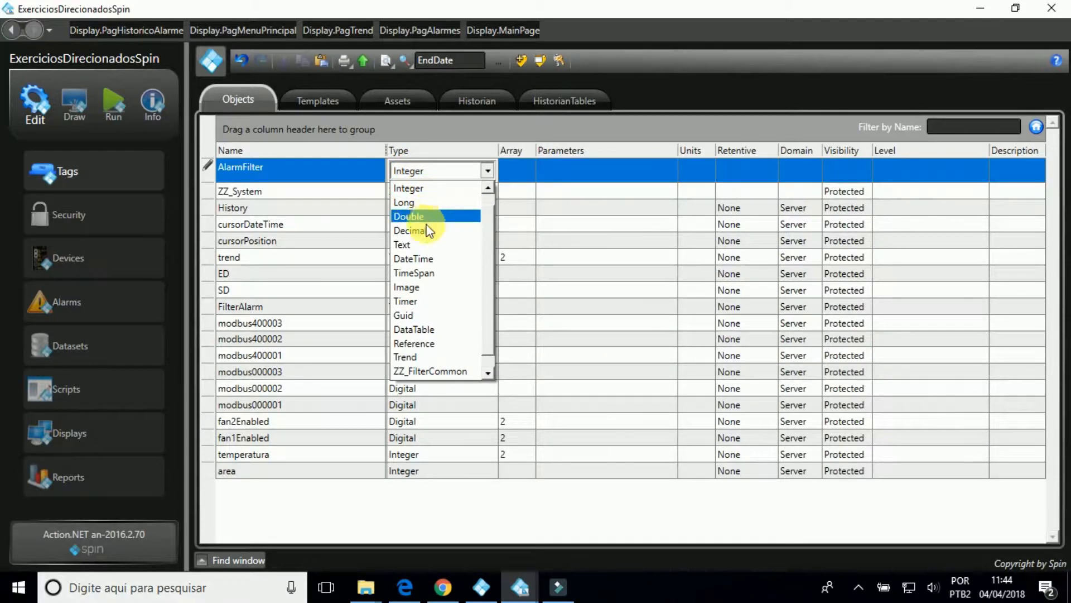
click(421, 243)
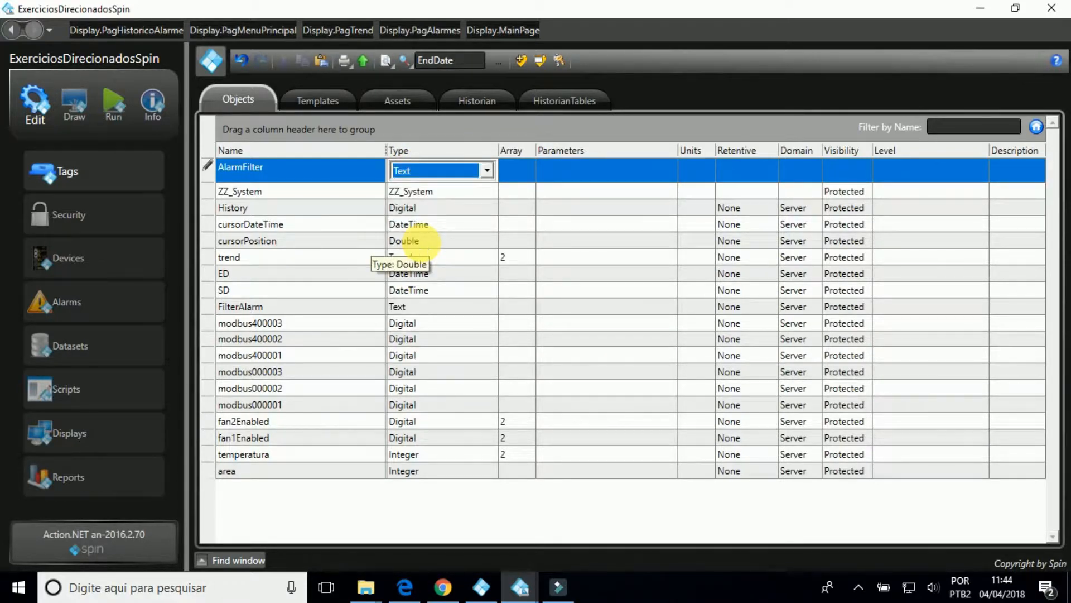
key(Return)
Add two tags of type DateTime named StartDate and EndDate.
text(StartDate)
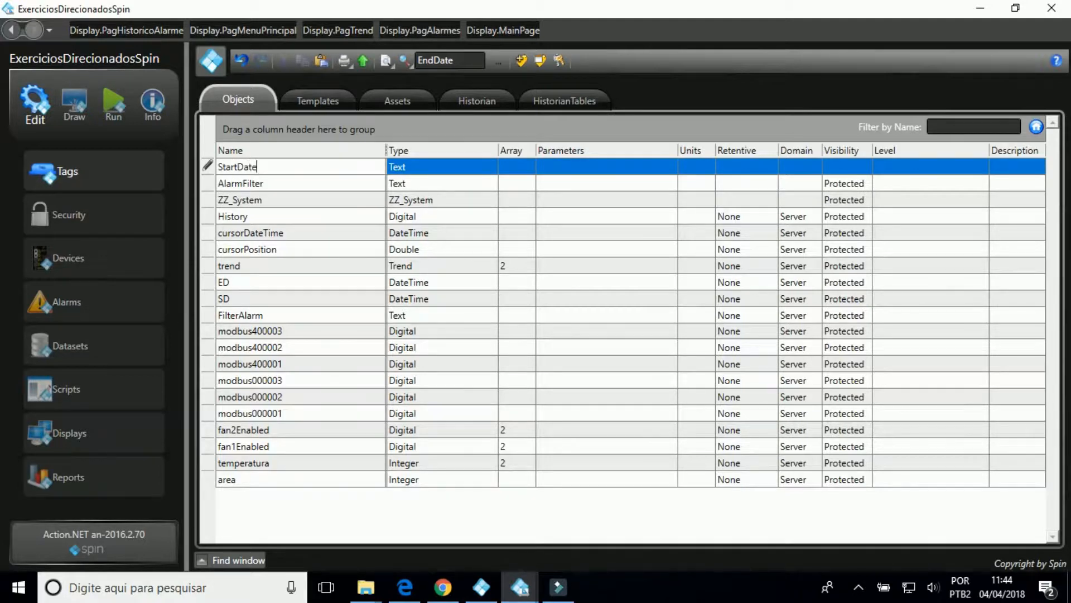
click(426, 171)
click(425, 171)
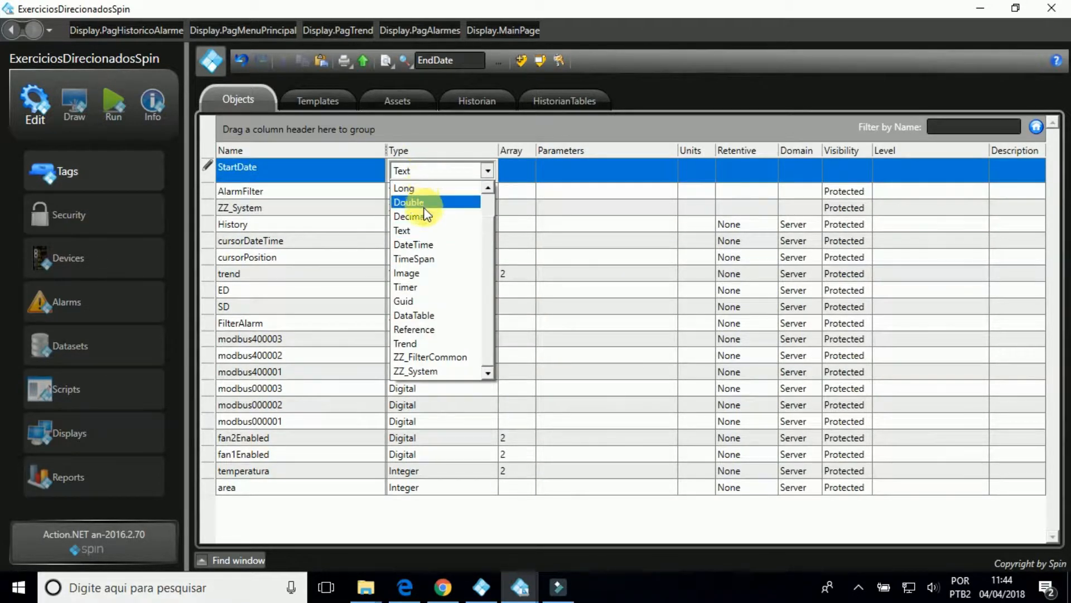
click(425, 244)
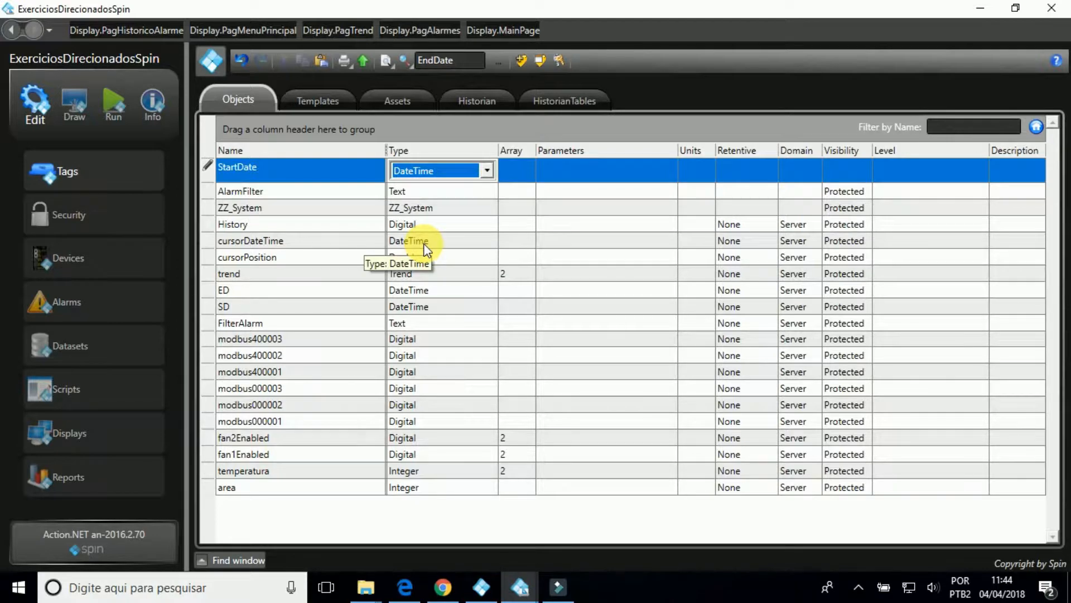
key(Return)
text(EndDate)
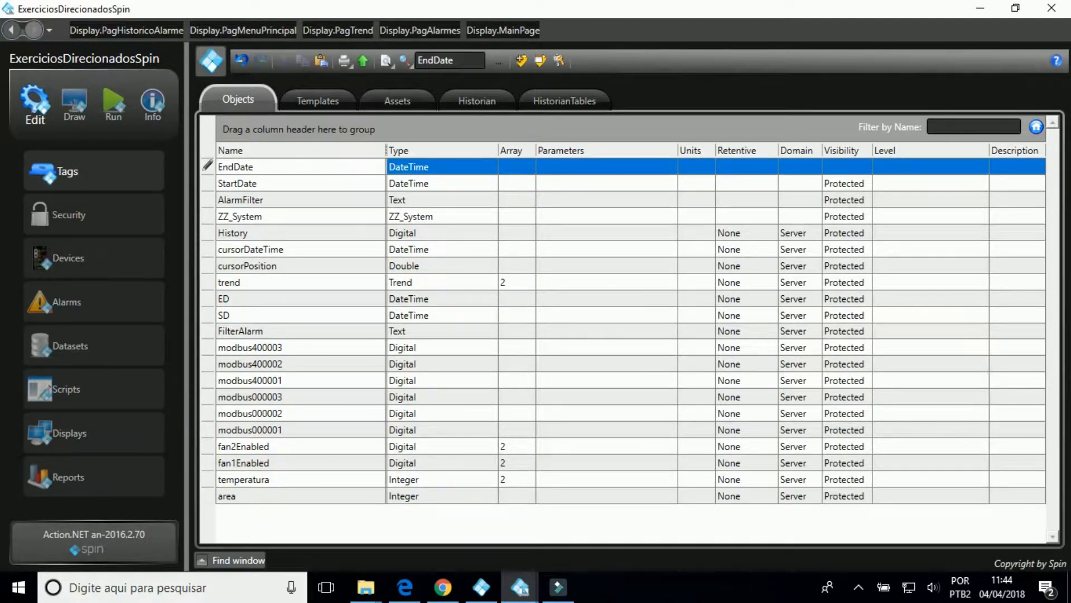
key(Return)
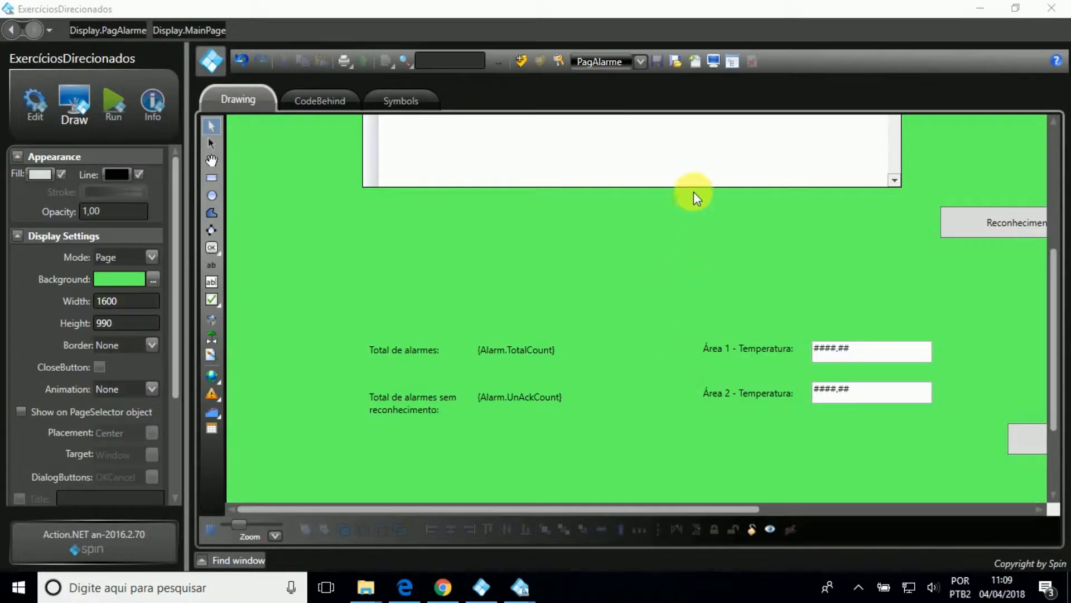
Create a new .NET Smart Client display named PagHistoricoAlarmes.
click(694, 60)
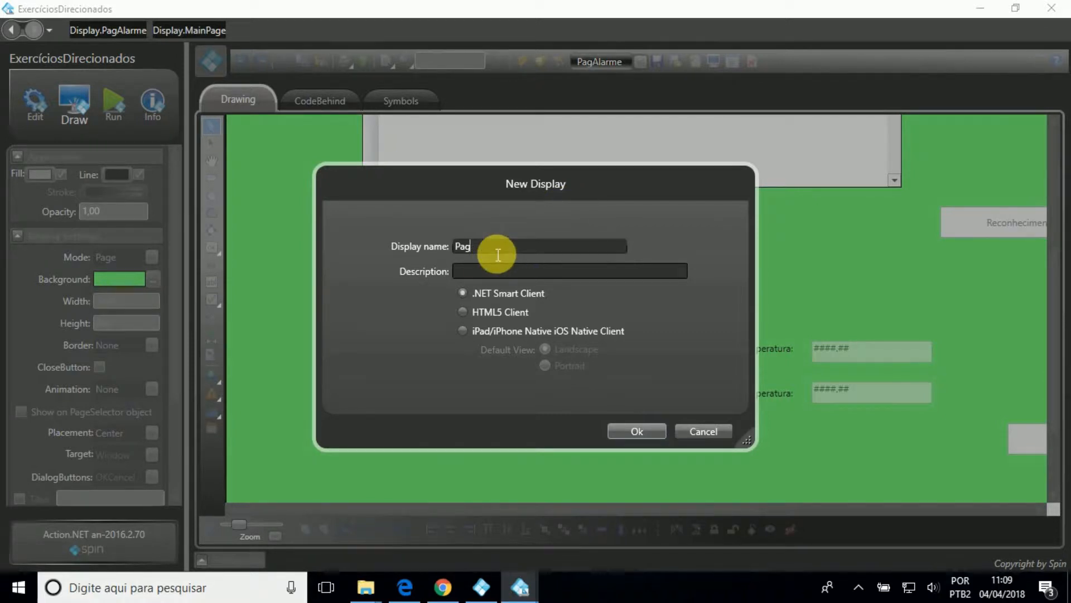
text(PagHistoricoAlarmes)
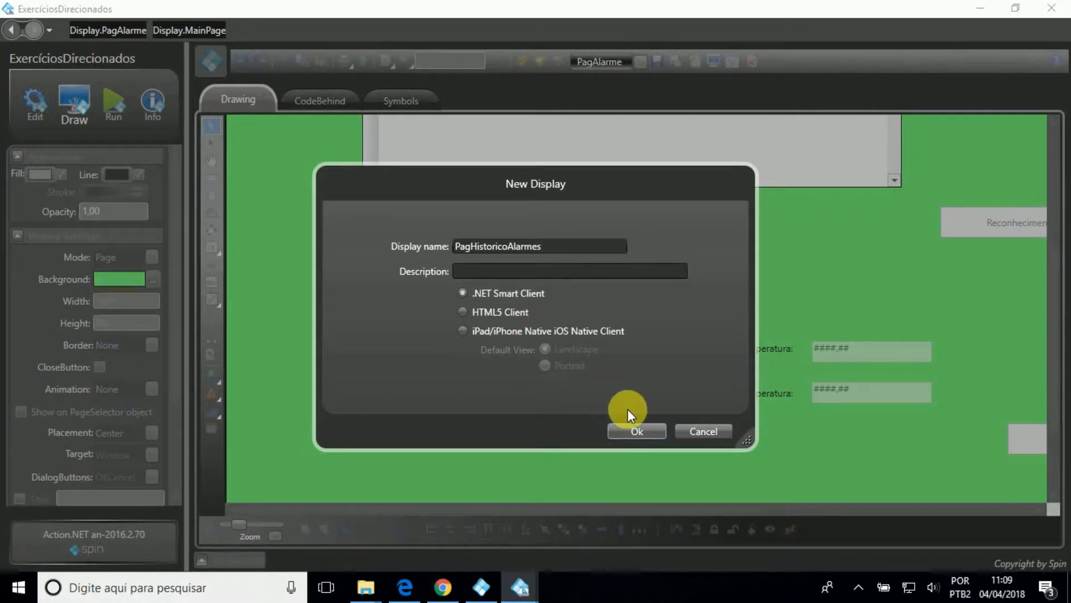
click(631, 431)
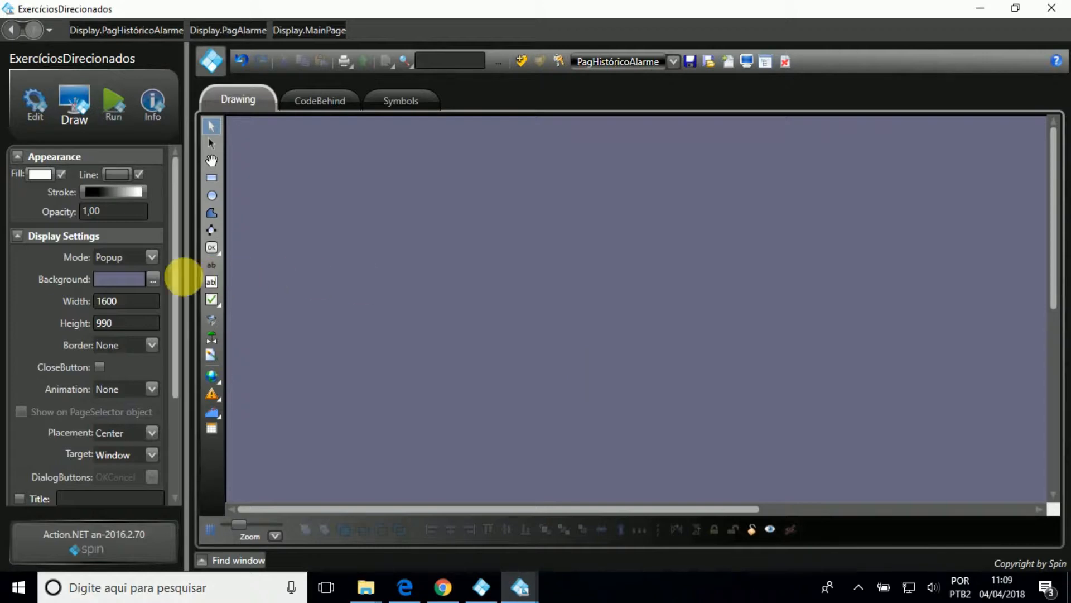
Set the alarm history display's background to a solid golden orange, #FFCC9900.
click(153, 280)
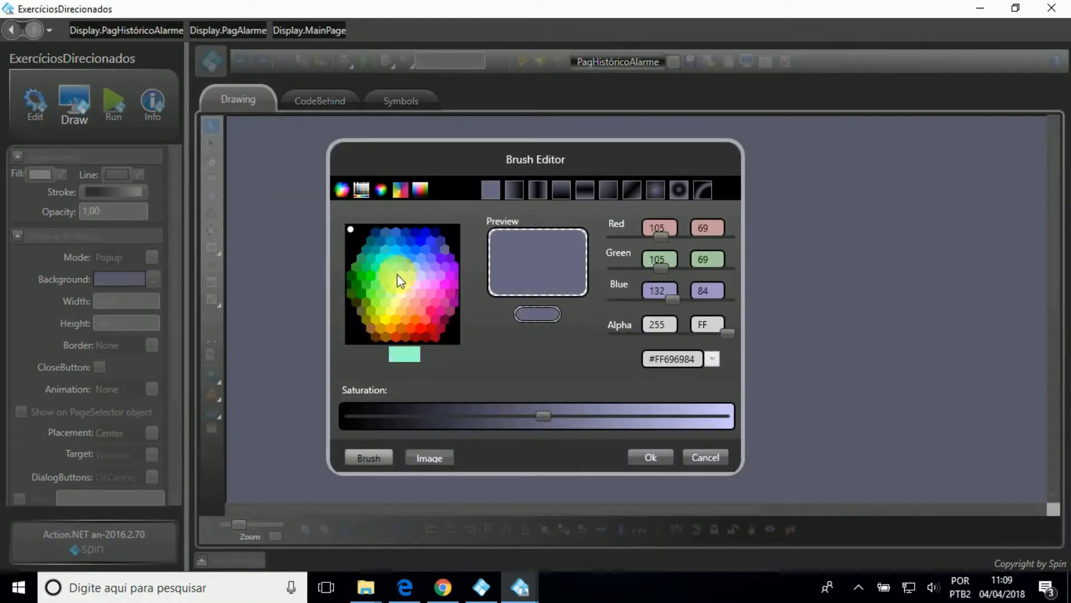
click(380, 326)
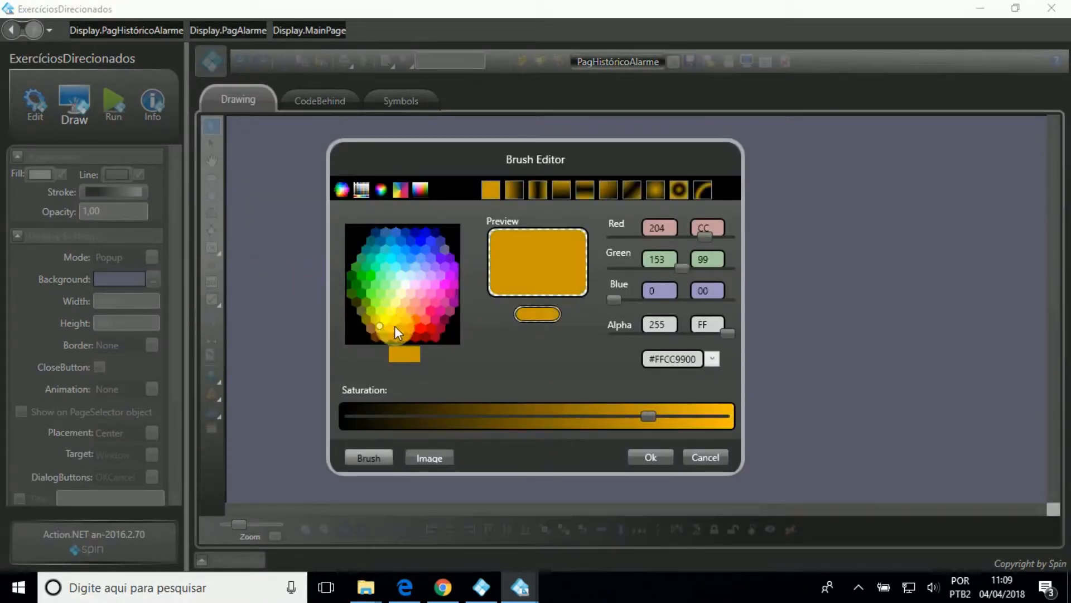
mouse_move(648, 414)
mouse_down()
mouse_move(671, 413)
mouse_move(647, 416)
mouse_up()
click(648, 450)
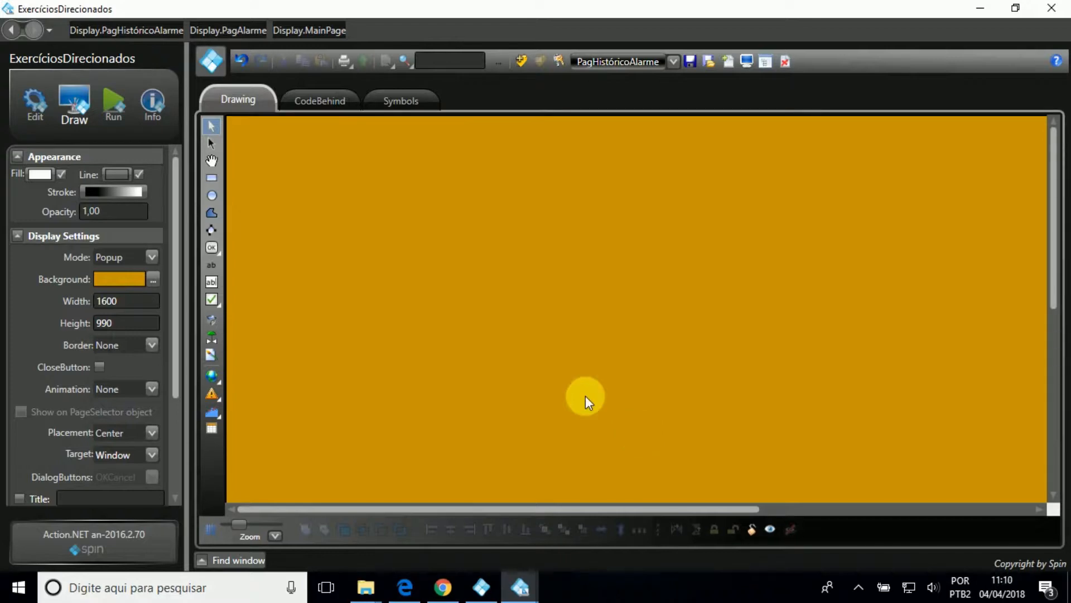
Place a wide alarm window across the upper part of the alarm history display.
click(215, 393)
drag(407, 184, 1029, 346)
click(244, 267)
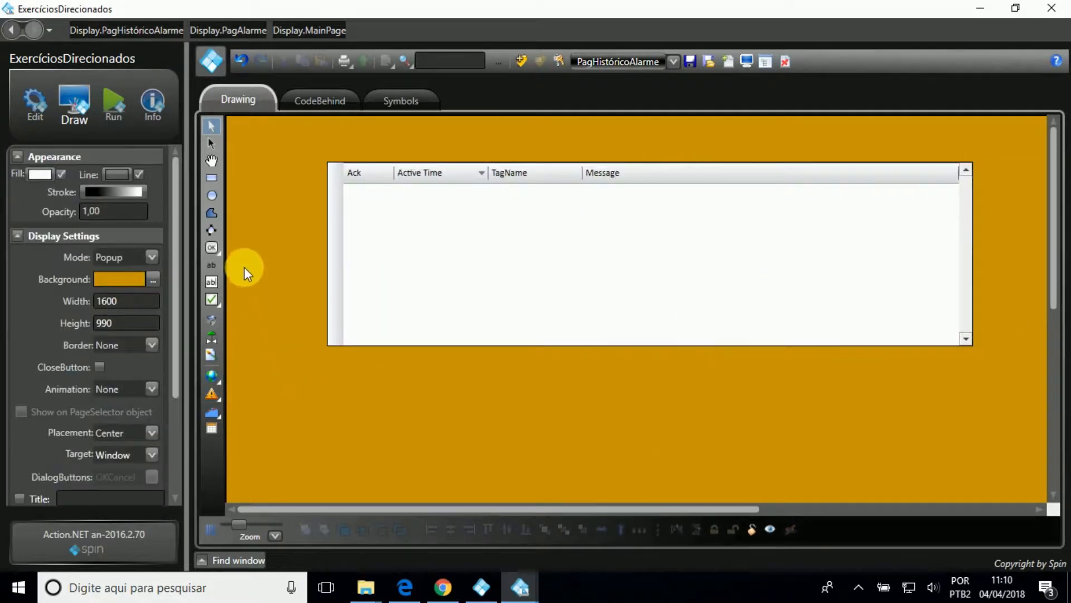
Draw three buttons in a row below the alarm window, about 156, 161 and 173 wide.
click(212, 248)
drag(393, 418, 513, 444)
drag(563, 414, 695, 445)
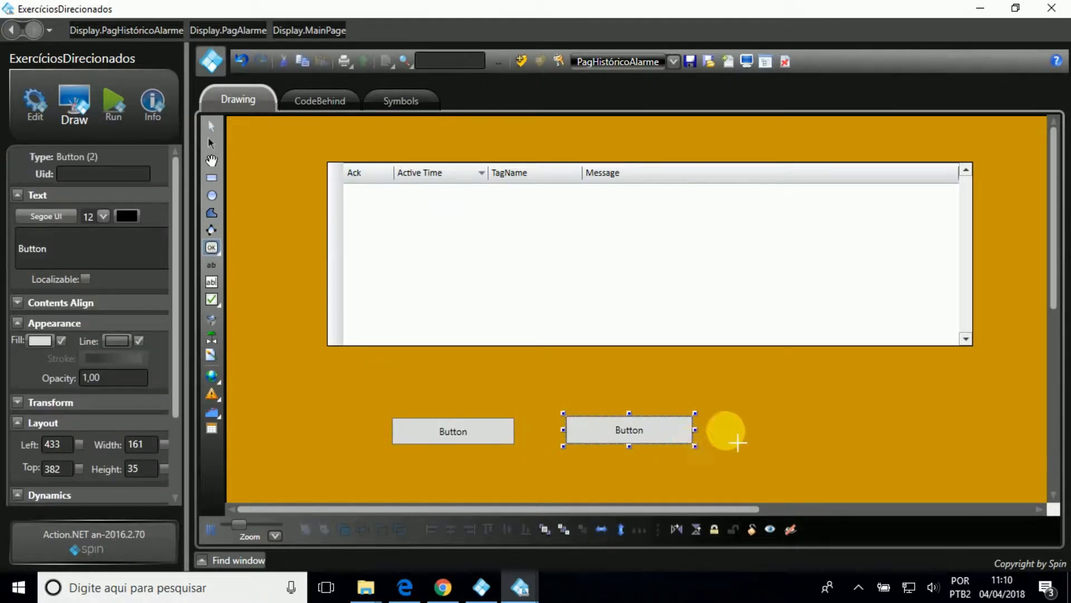
drag(737, 413, 871, 445)
click(282, 230)
Place a text label about 85 by 30 beside the first button, reading "Filtros:", and adjust its position slightly.
click(211, 264)
drag(303, 416, 375, 444)
click(163, 265)
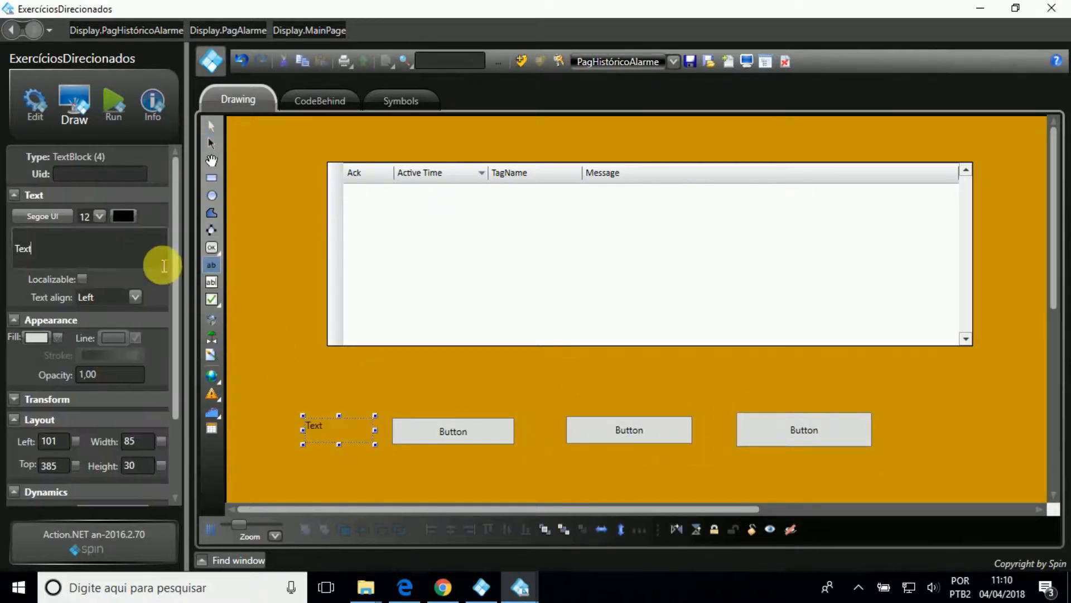
drag(164, 266, 17, 249)
text(Filtros:)
click(211, 126)
drag(332, 431, 341, 433)
Change the text of the first filter button to "Todos".
click(453, 431)
click(62, 255)
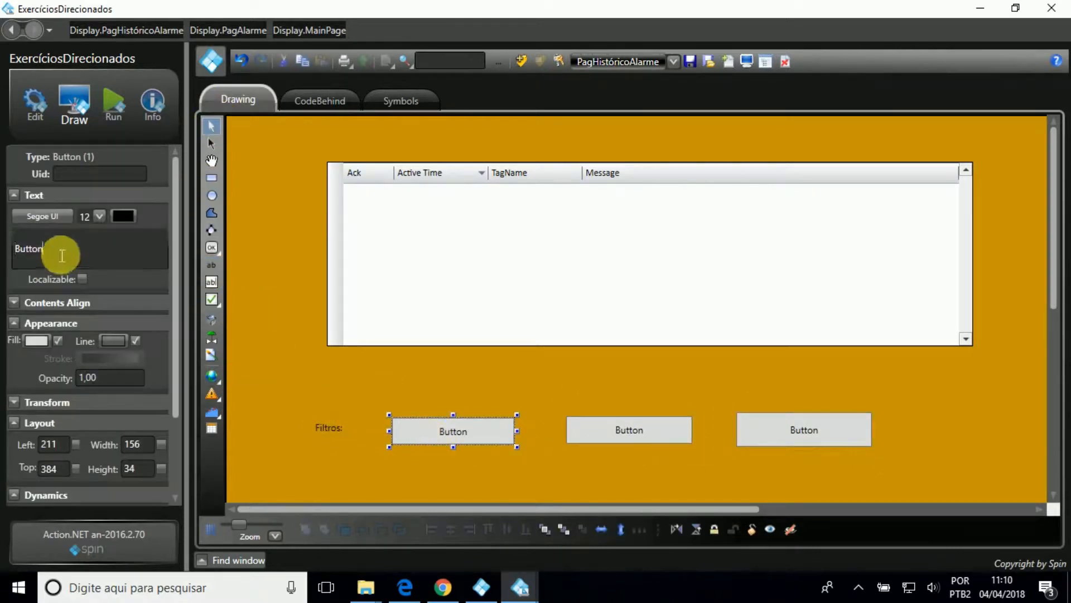
key(BackSpace)
key(BackSpace)
key(BackSpace)
key(BackSpace)
key(BackSpace)
key(BackSpace)
text(Todos)
Label the middle filter button "Alarmes" and the last one "Avisos".
click(624, 429)
drag(65, 256, 11, 254)
text(Alarmes)
click(777, 429)
text(Avisos)
click(399, 380)
Resize the Alarmes button to 156 wide and 34 high to match the Todos button.
click(454, 433)
click(602, 433)
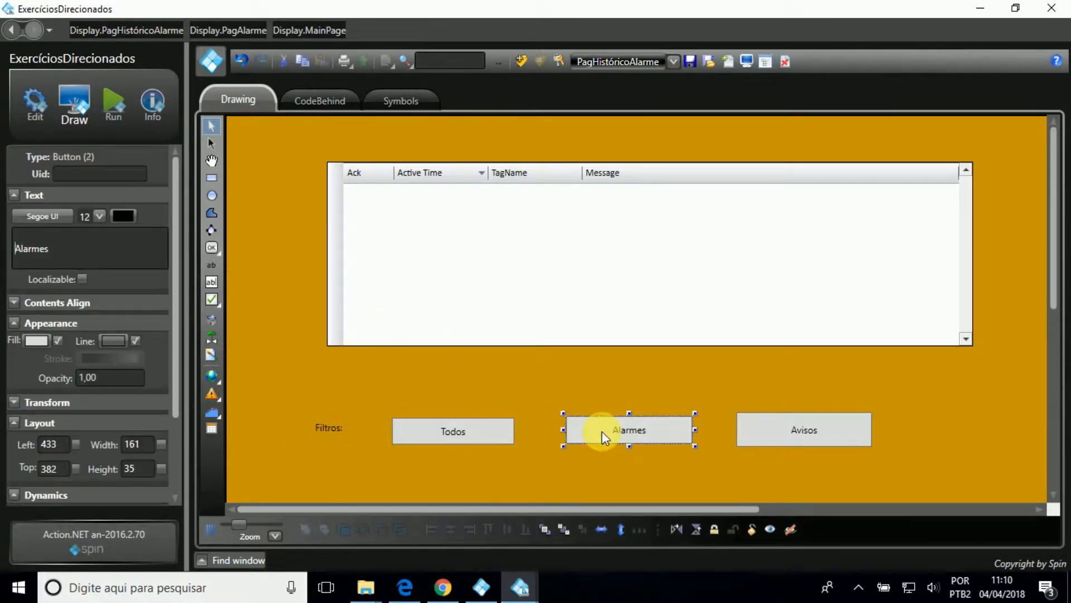
click(142, 445)
key(BackSpace)
key(BackSpace)
text(56)
click(149, 471)
key(BackSpace)
text(4)
click(420, 489)
Resize the Avisos button to 156 wide and 34 high.
click(775, 431)
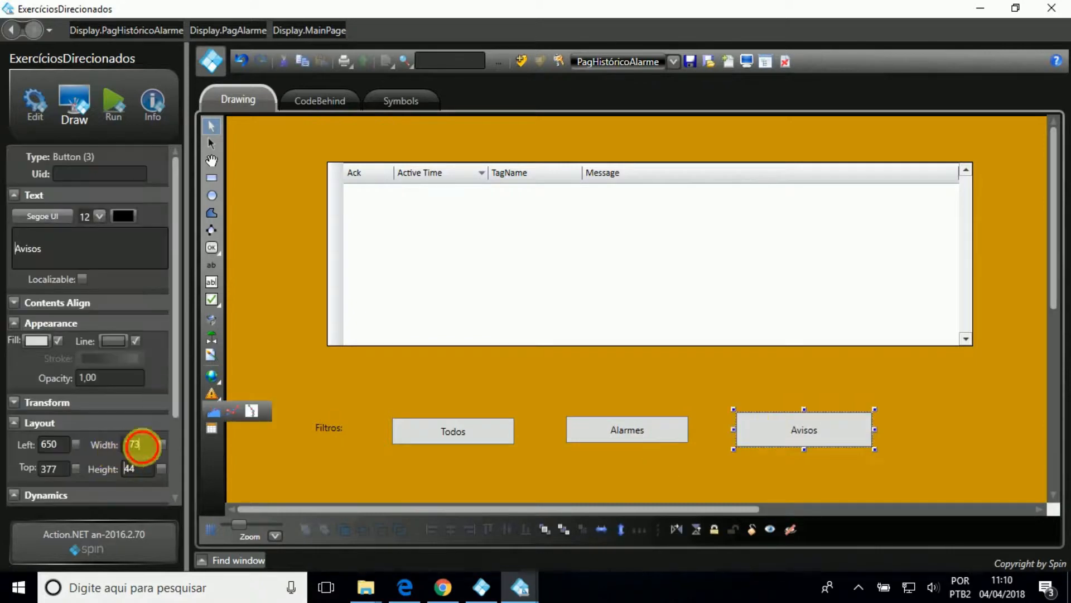
key(BackSpace)
key(BackSpace)
text(56)
click(144, 468)
key(BackSpace)
key(BackSpace)
text(34)
Align the top edges of the three filter buttons and the Filtros label.
click(453, 432)
ctrl+click(638, 435)
ctrl+click(781, 428)
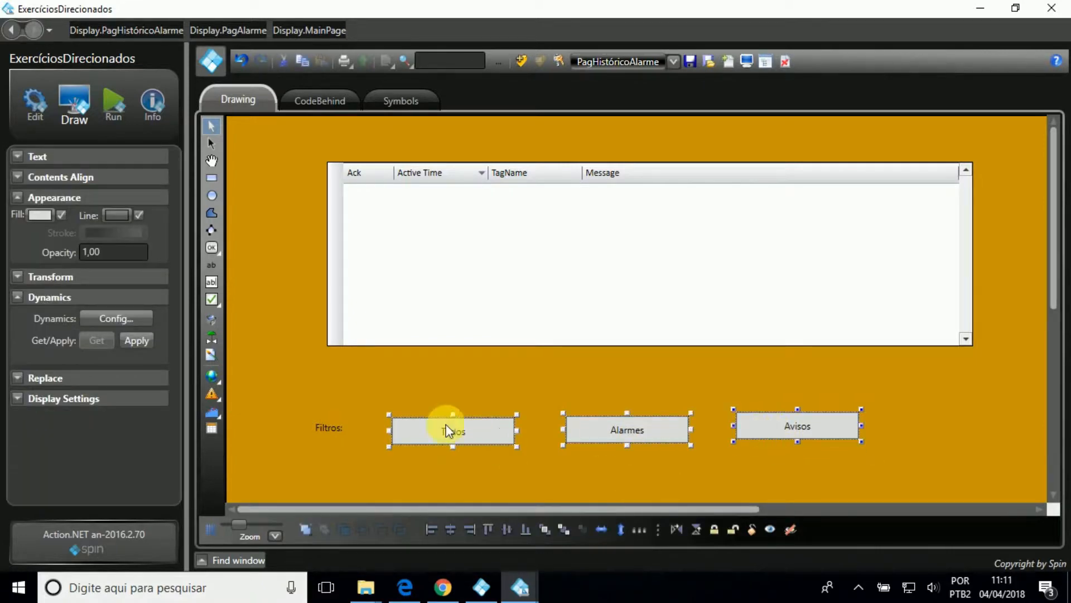
ctrl+click(329, 428)
click(488, 530)
click(469, 481)
Space the three filter buttons evenly in their row and shift the alarm window slightly up and left.
click(462, 438)
ctrl+click(625, 436)
ctrl+click(781, 436)
click(639, 529)
click(619, 477)
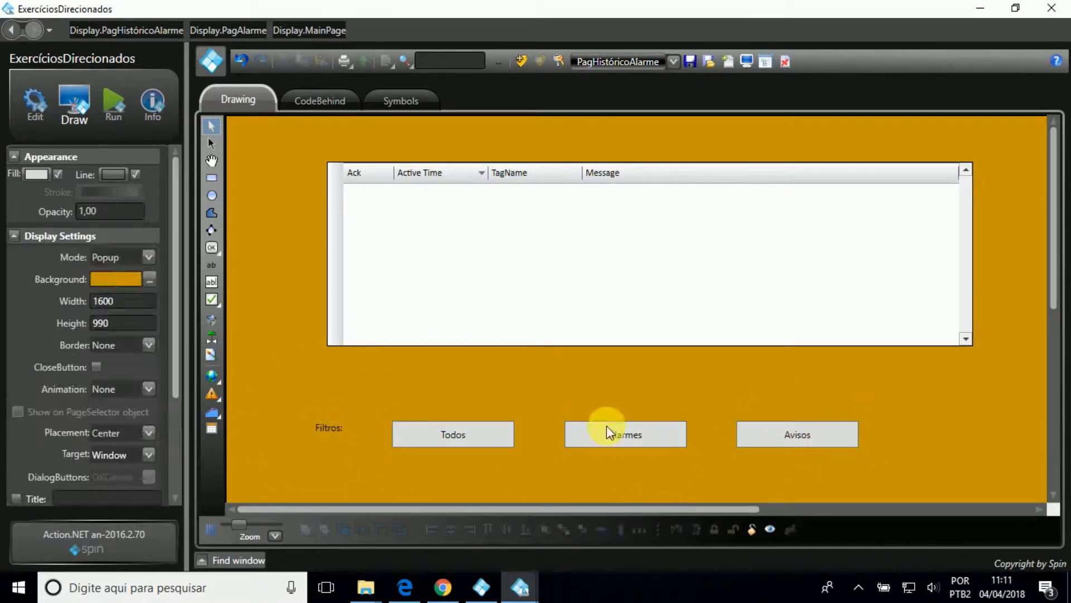
drag(580, 322, 520, 300)
click(511, 386)
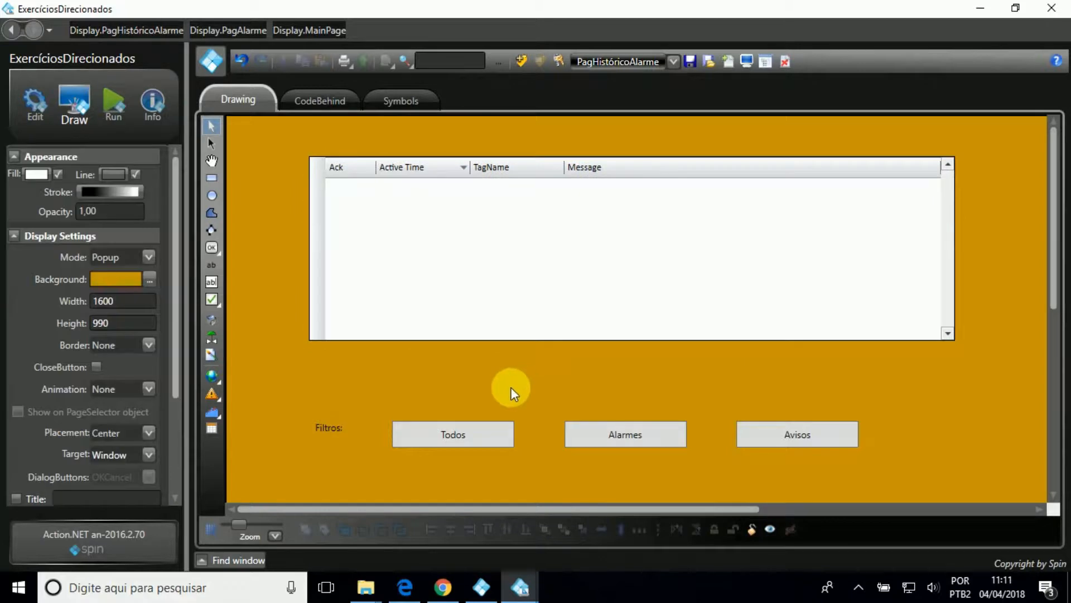
Draw two date pickers below the alarm window, about 93 by 34 on the left and 114 by 34 on the right.
click(221, 302)
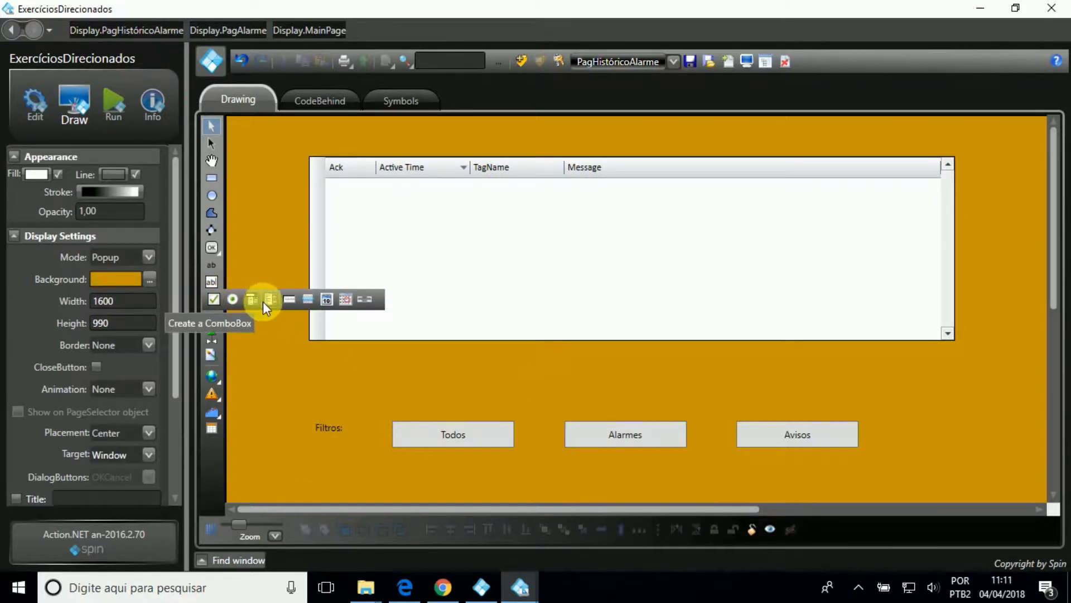
click(326, 300)
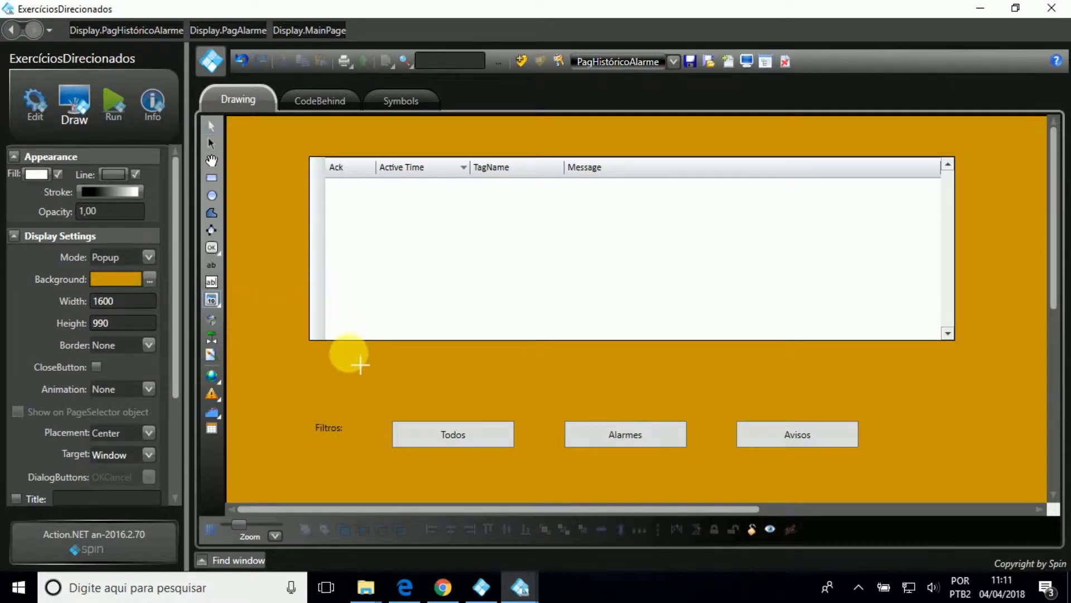
drag(347, 351, 433, 390)
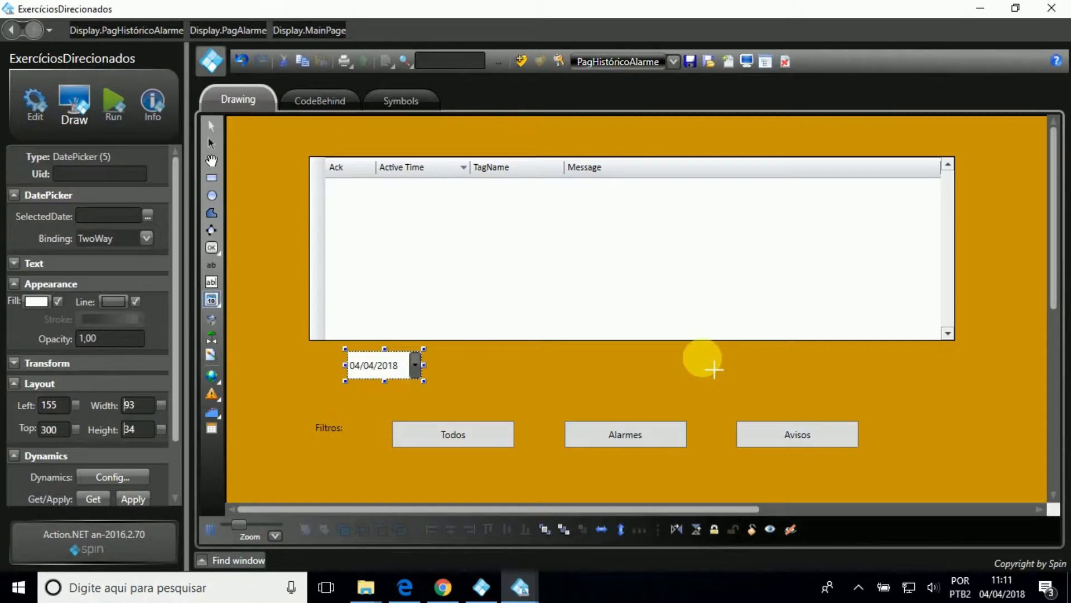
drag(690, 356, 778, 384)
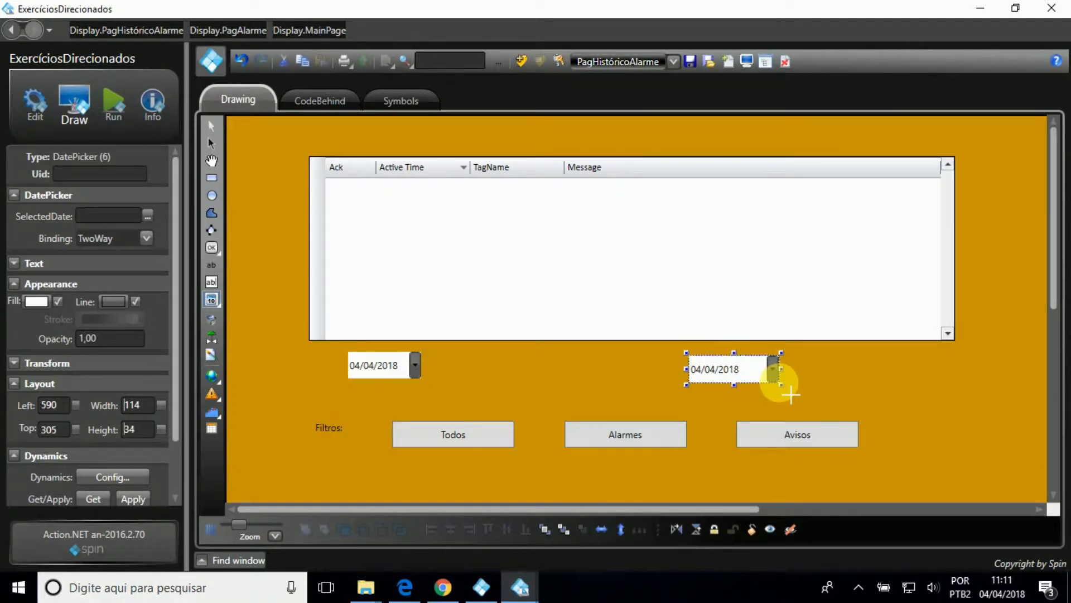
Draw a date-time text box beside each date picker, about 53 by 33 for the first and 50 by 26 for the second.
right_click(211, 299)
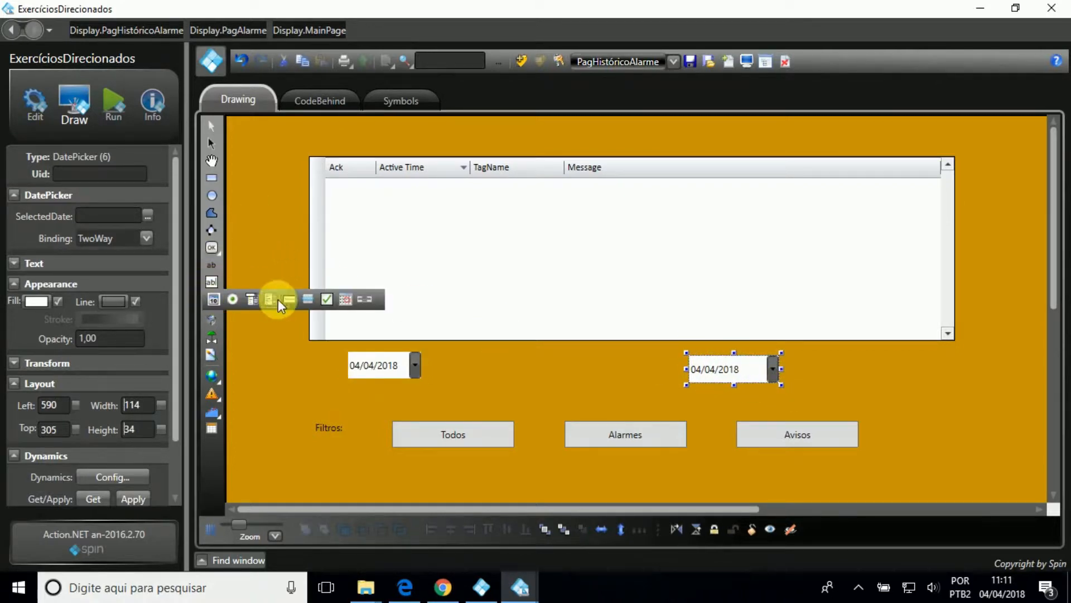
click(346, 299)
drag(435, 354, 480, 382)
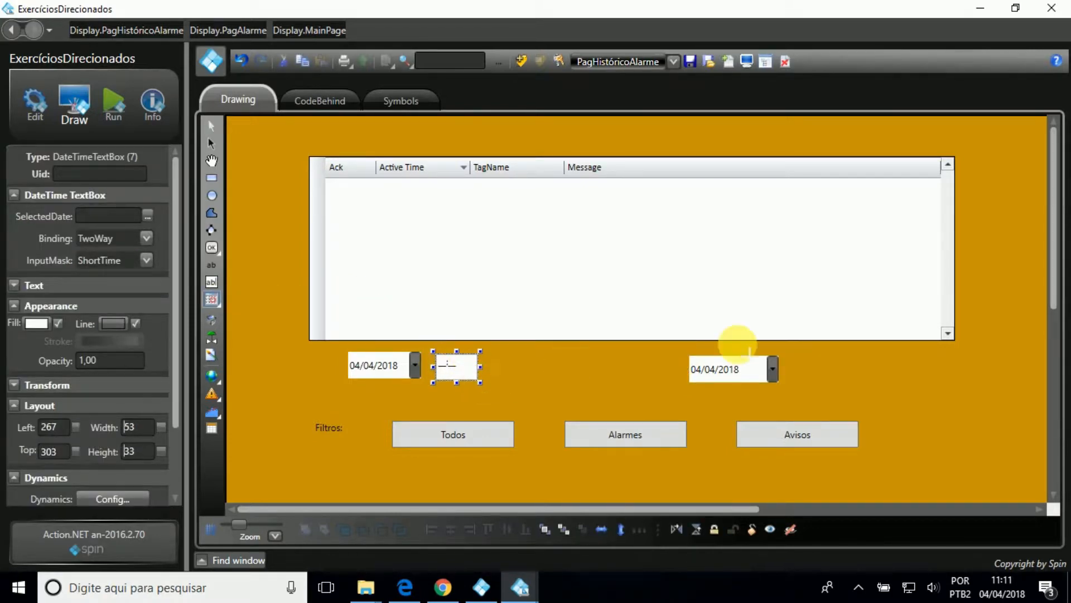
drag(787, 353, 831, 378)
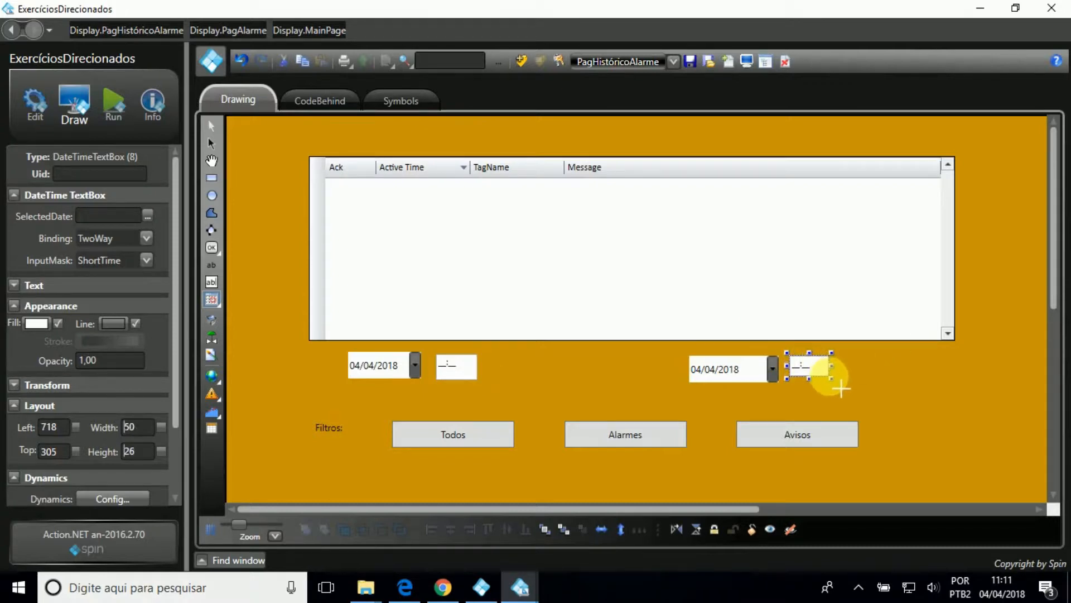
Align the top edges of the first date picker and its time box.
click(211, 126)
click(382, 366)
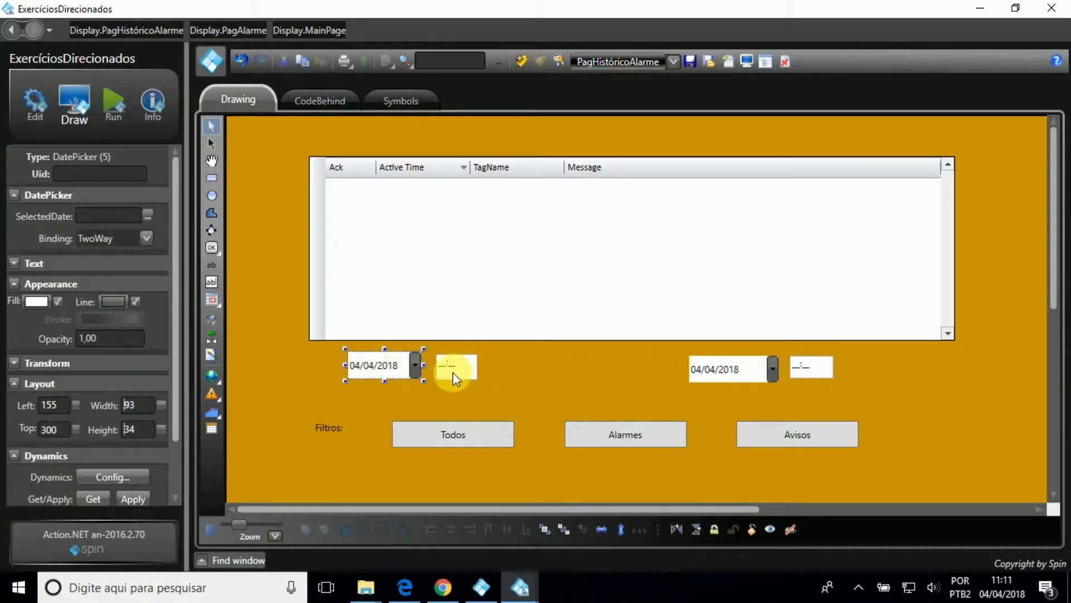
ctrl+click(453, 371)
click(488, 529)
Set the second date picker's width to 93 and resize its time box to match the first pair.
click(569, 390)
click(736, 381)
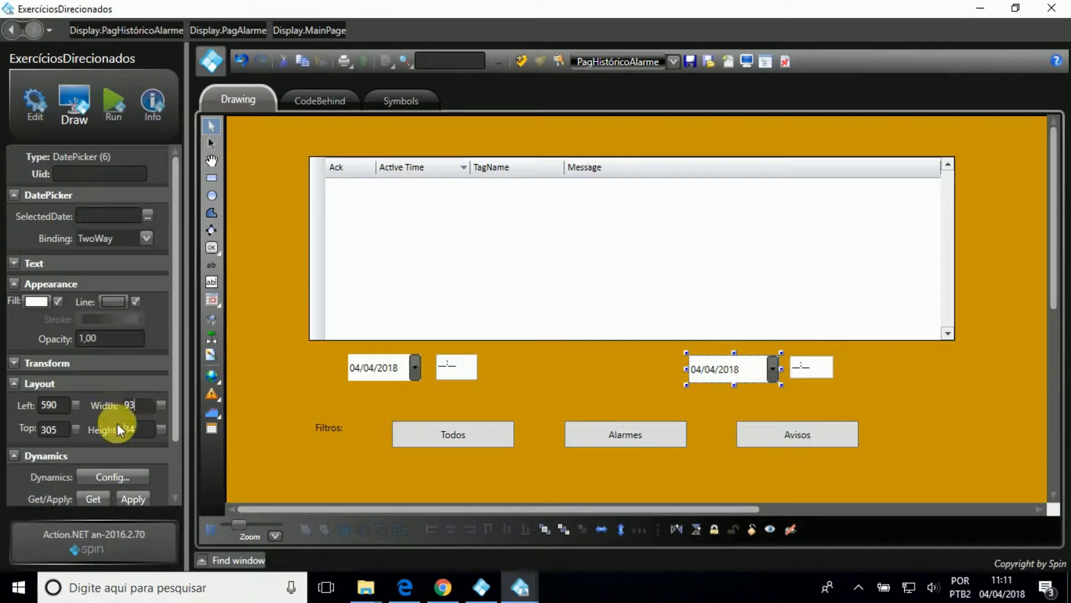
click(796, 363)
click(483, 375)
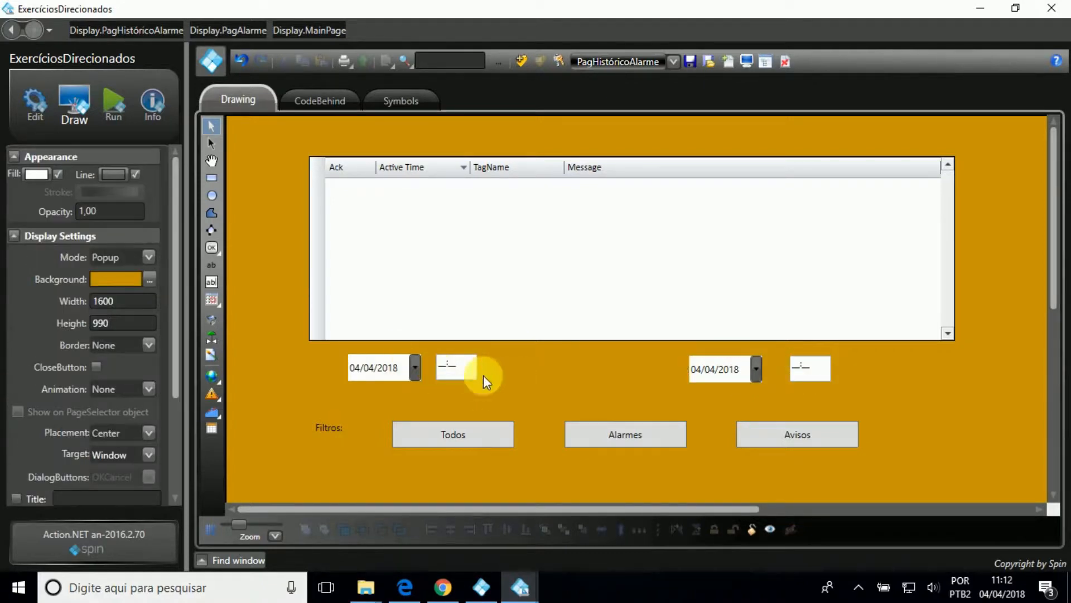
Move the first date and time pair to the right and bring the second time box closer to its date picker.
click(459, 369)
ctrl+click(392, 372)
drag(392, 373, 435, 375)
drag(822, 366, 804, 366)
ctrl+click(729, 369)
drag(729, 368, 735, 370)
Align the top edges of the four date and time fields and shift them together slightly right.
ctrl+click(502, 371)
ctrl+click(431, 371)
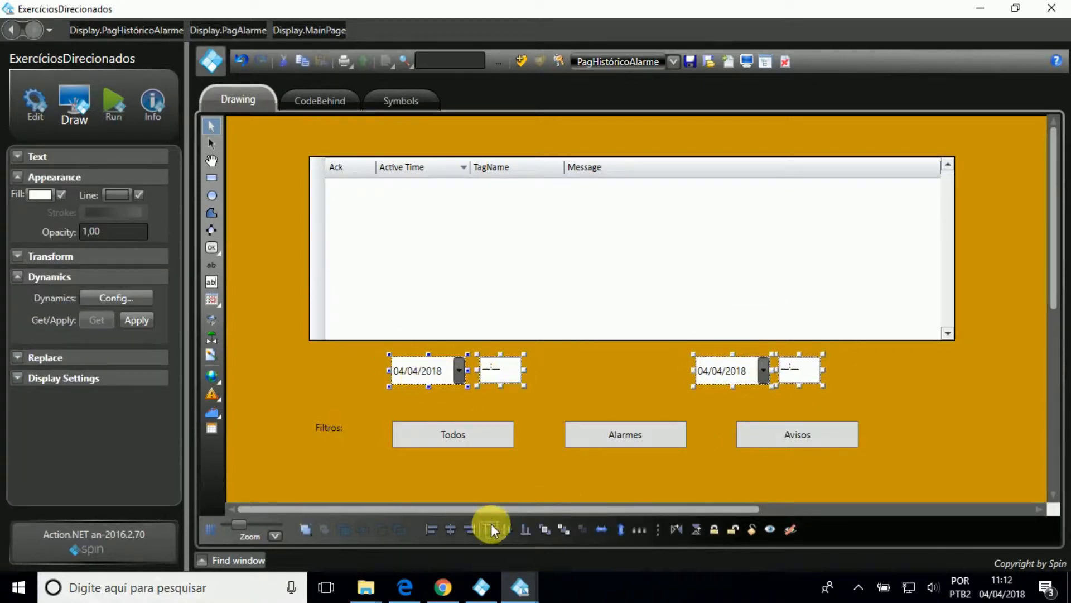
drag(361, 350, 866, 404)
drag(736, 372, 756, 371)
click(346, 391)
Add an 85 by 30 text label reading "Data inicial:" in front of the first date picker.
click(212, 265)
drag(333, 364, 402, 387)
click(47, 256)
text(Data in)
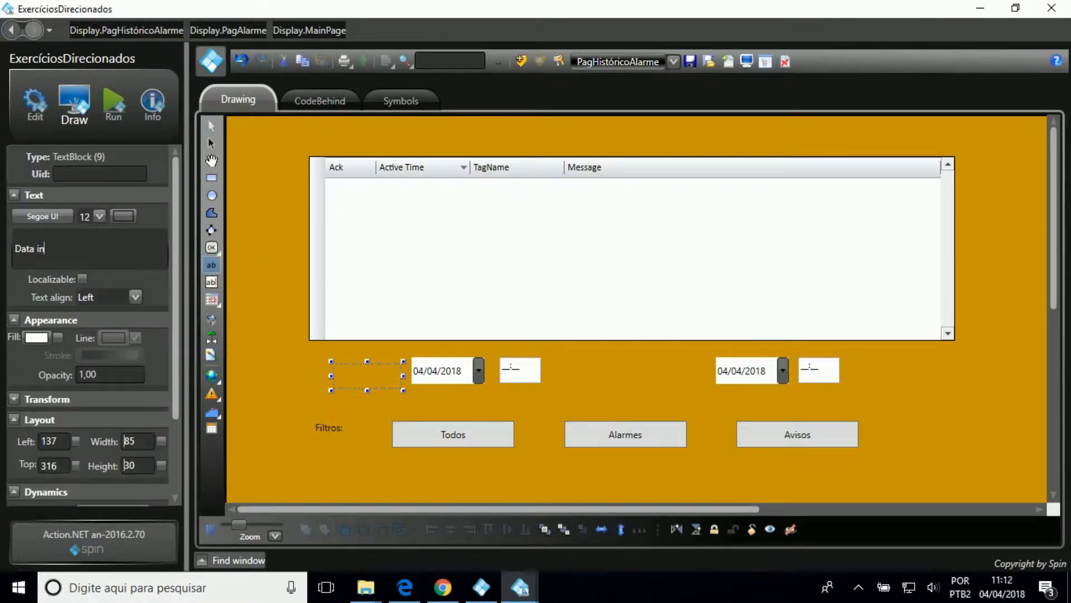
text(icial:)
Add a text label reading "Data final:" in front of the second date picker.
click(635, 362)
drag(119, 256, 12, 251)
text(Data final:)
Set the text colour of the Data final and Data inicial labels to black.
click(129, 215)
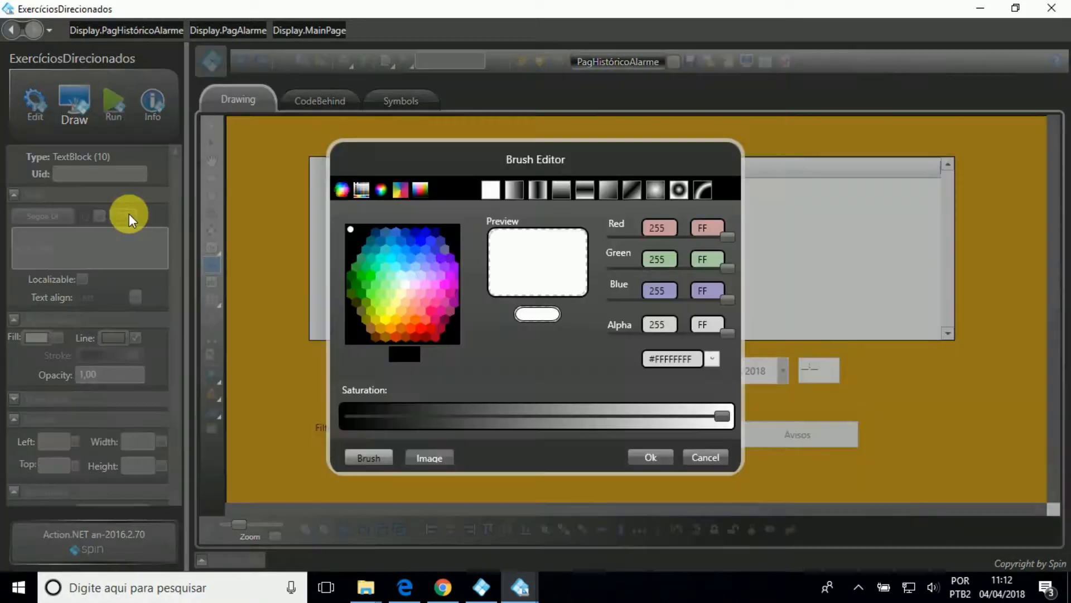
click(405, 354)
click(651, 457)
click(212, 126)
click(366, 373)
click(131, 216)
click(405, 354)
click(650, 457)
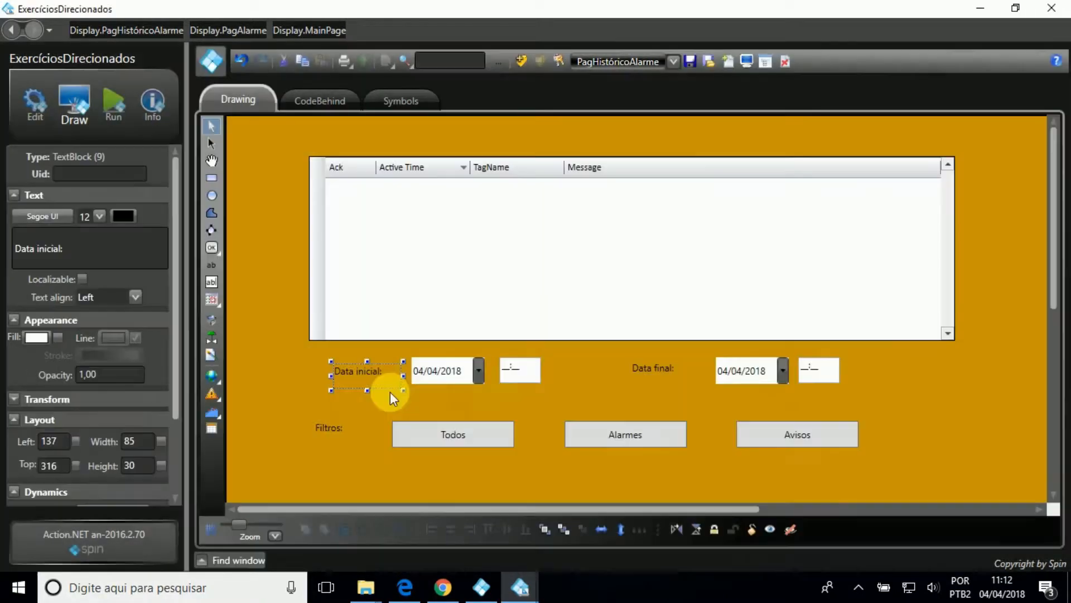
Reposition the Data final label and align the tops of the Data inicial label, date picker and time box.
drag(667, 373, 668, 369)
click(370, 366)
shift+click(442, 372)
shift+click(517, 373)
click(489, 529)
Space the label, date picker and time box evenly within the Data final group and the Data inicial group.
click(667, 368)
shift+click(731, 366)
shift+click(818, 372)
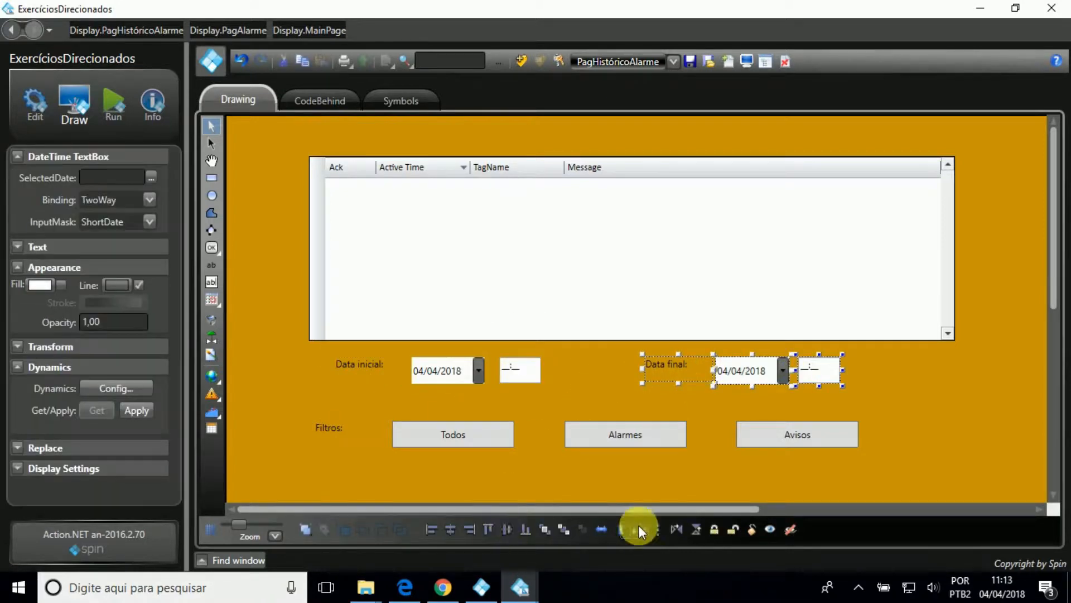
click(639, 529)
click(359, 365)
shift+click(442, 372)
shift+click(517, 373)
click(639, 529)
Nudge the Data inicial and Data final labels into place beside their date pickers.
click(389, 377)
drag(374, 361, 388, 364)
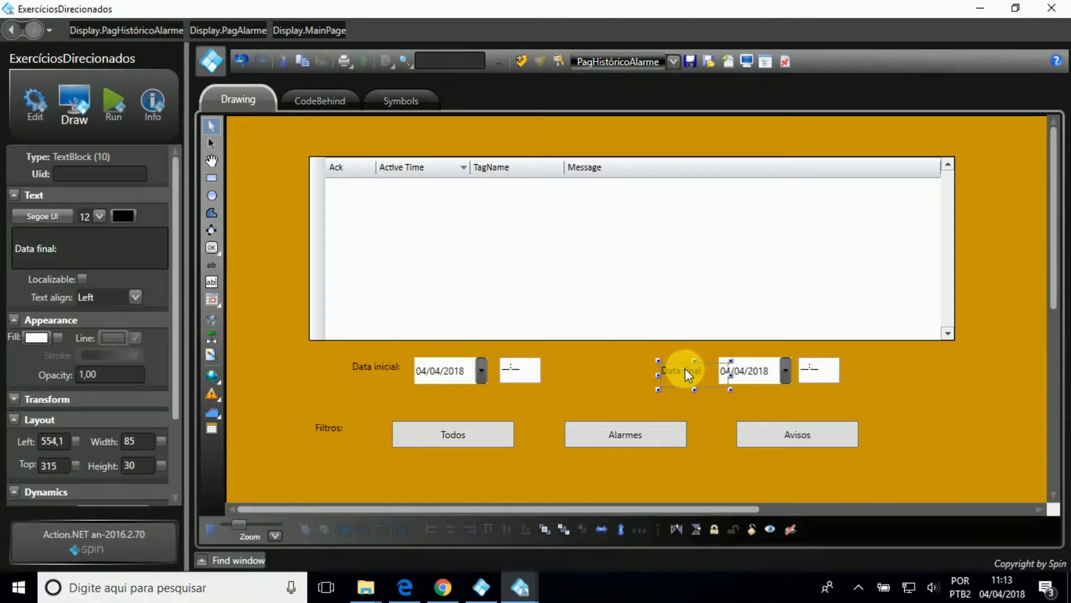
drag(685, 369, 684, 363)
click(671, 411)
scroll(671, 411, down, 3)
scroll(670, 411, up, 3)
Bind the selected date of the Data inicial date picker to Tag.StartDate.
click(458, 371)
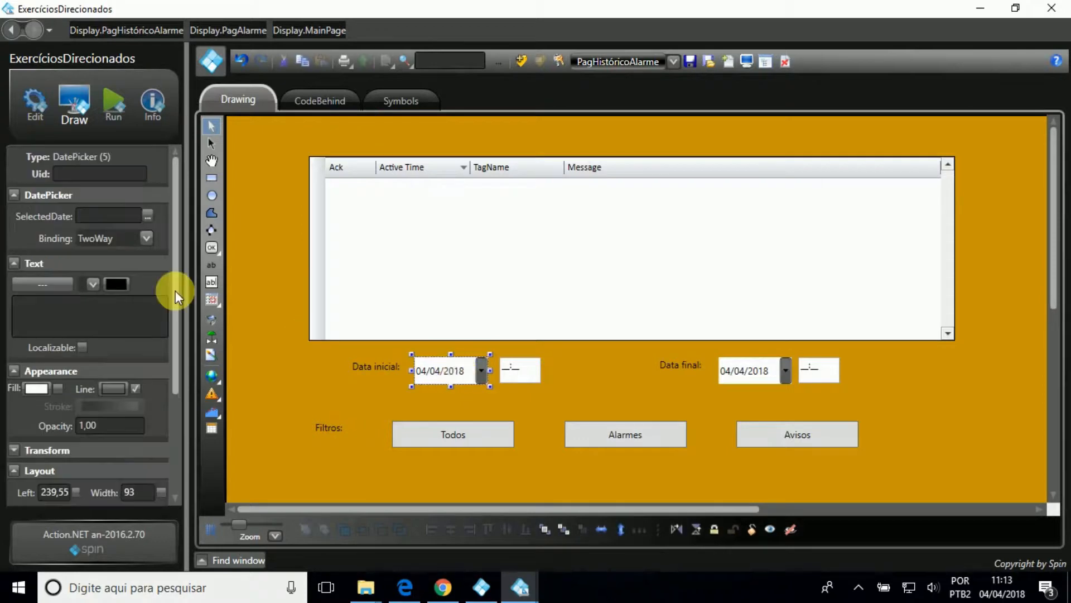
click(125, 217)
text(Tag.)
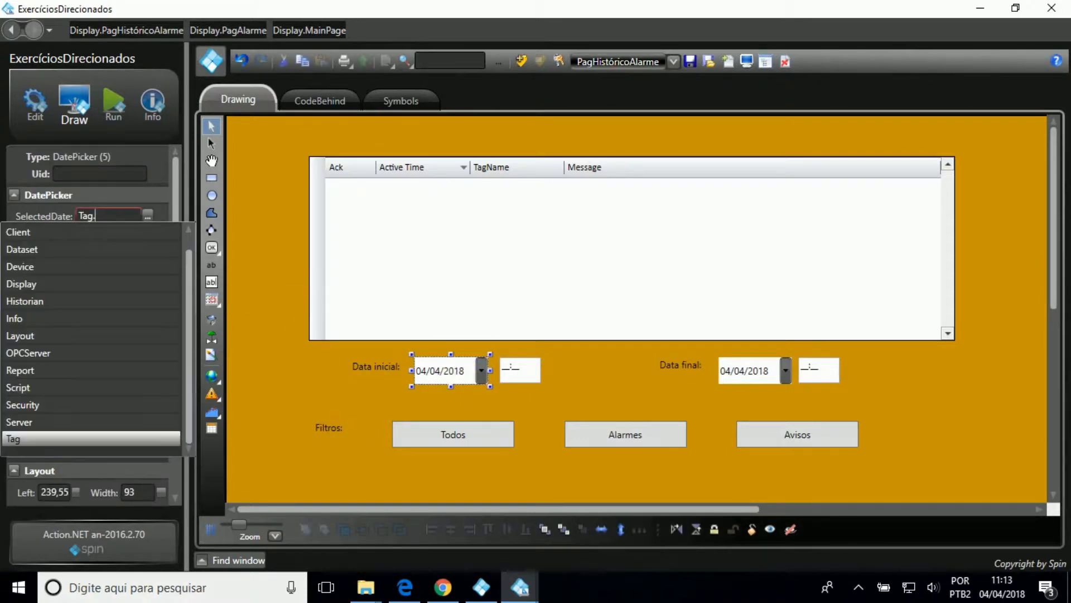
text(S)
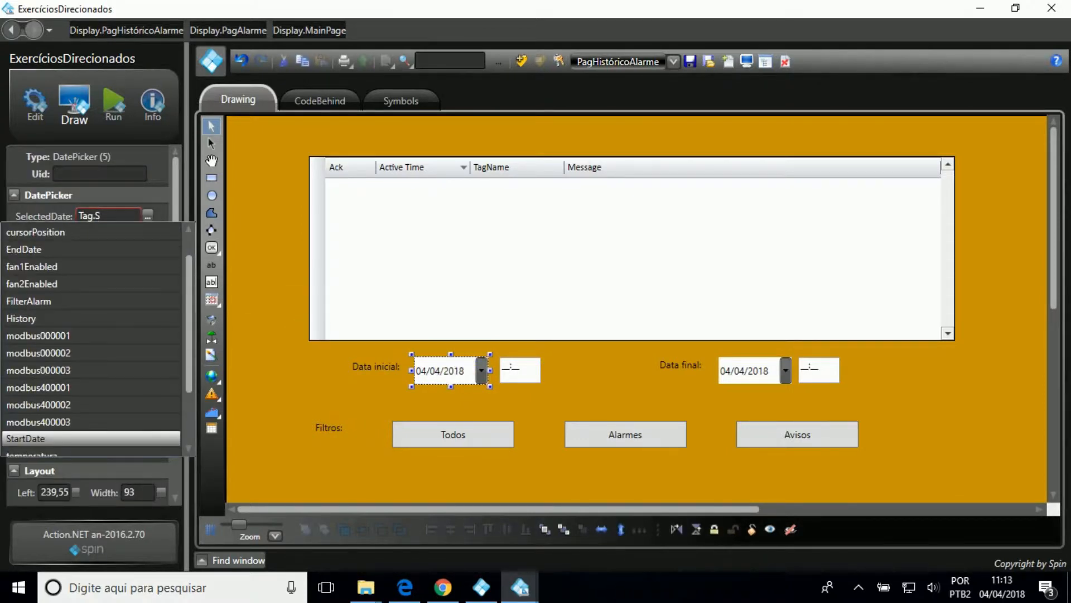
key(Return)
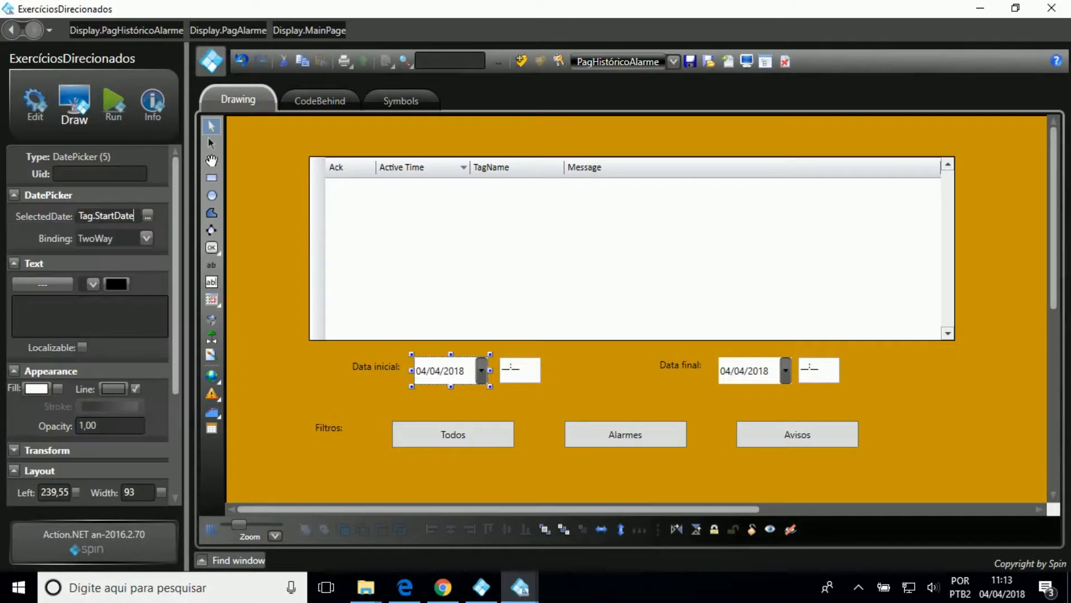
click(290, 371)
Bind the selected date of the Data inicial time box to Tag.StartDate.
click(537, 370)
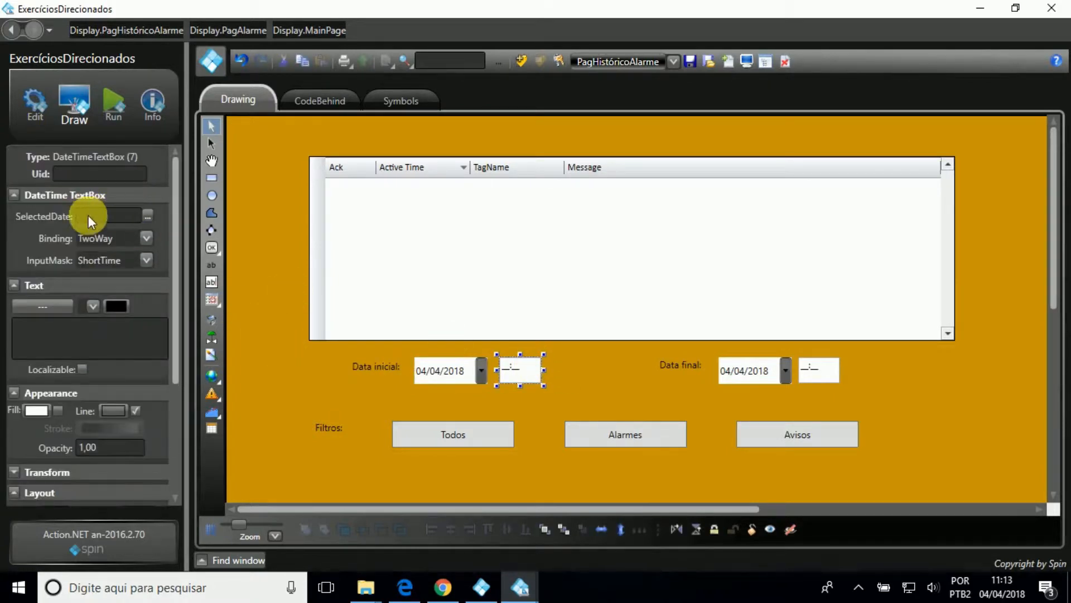
click(105, 225)
text(Tag.)
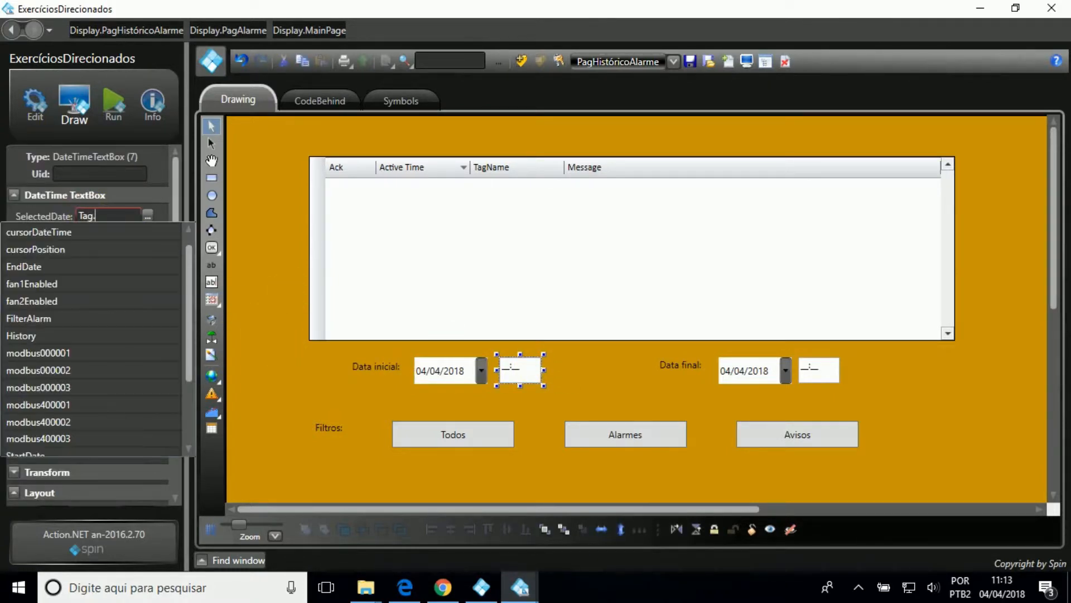
text(S)
key(Return)
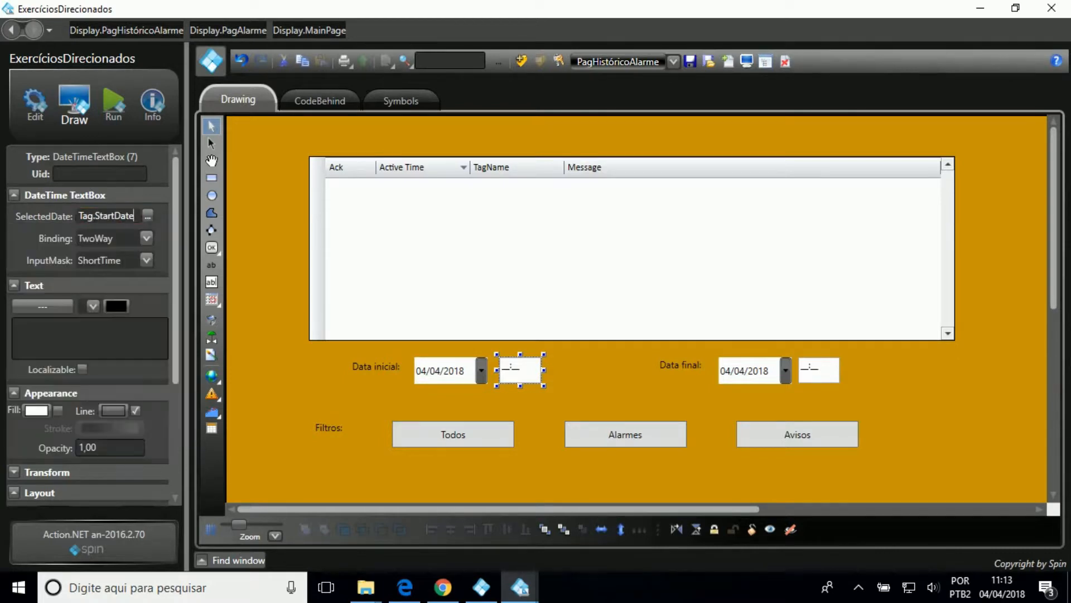
Bind the selected date of the Data final date picker to Tag.EndDate.
click(687, 366)
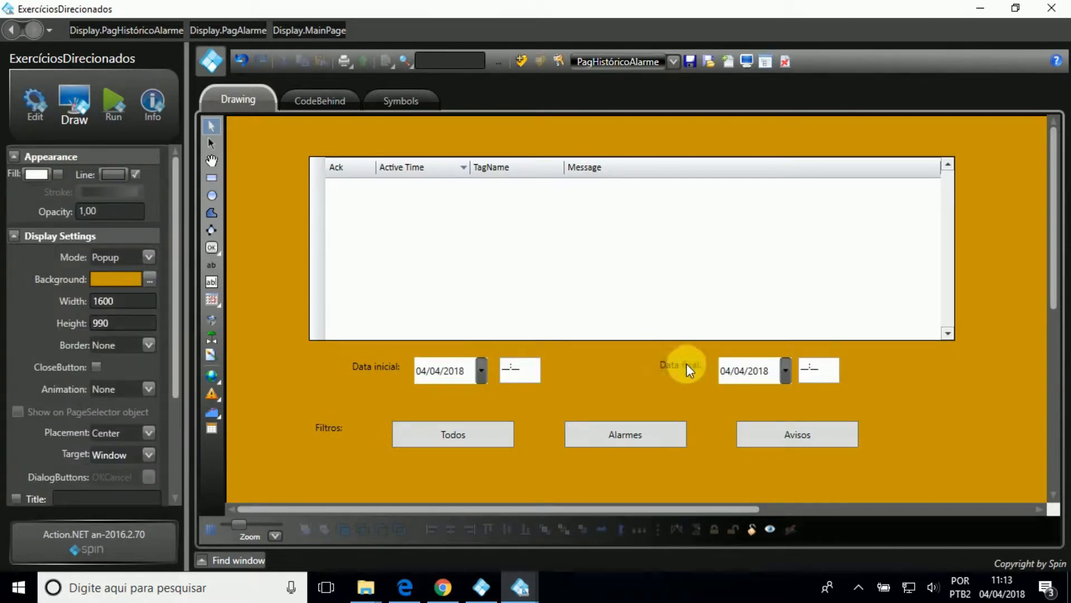
click(759, 370)
click(137, 214)
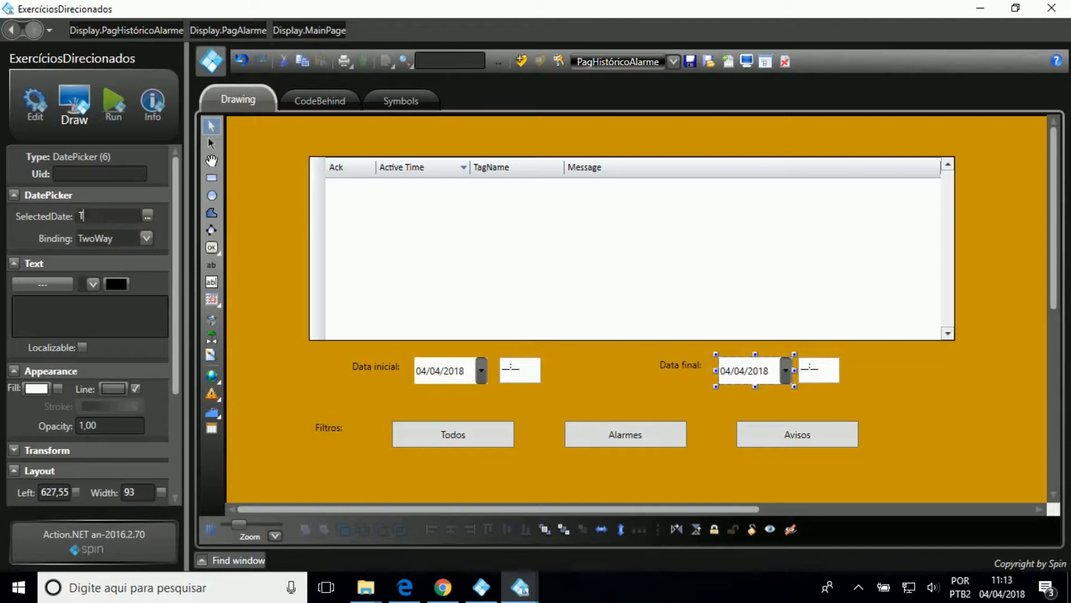
text(Tag.EndDate)
Bind the selected date of the Data final time box to Tag.EndDate.
click(826, 371)
click(112, 217)
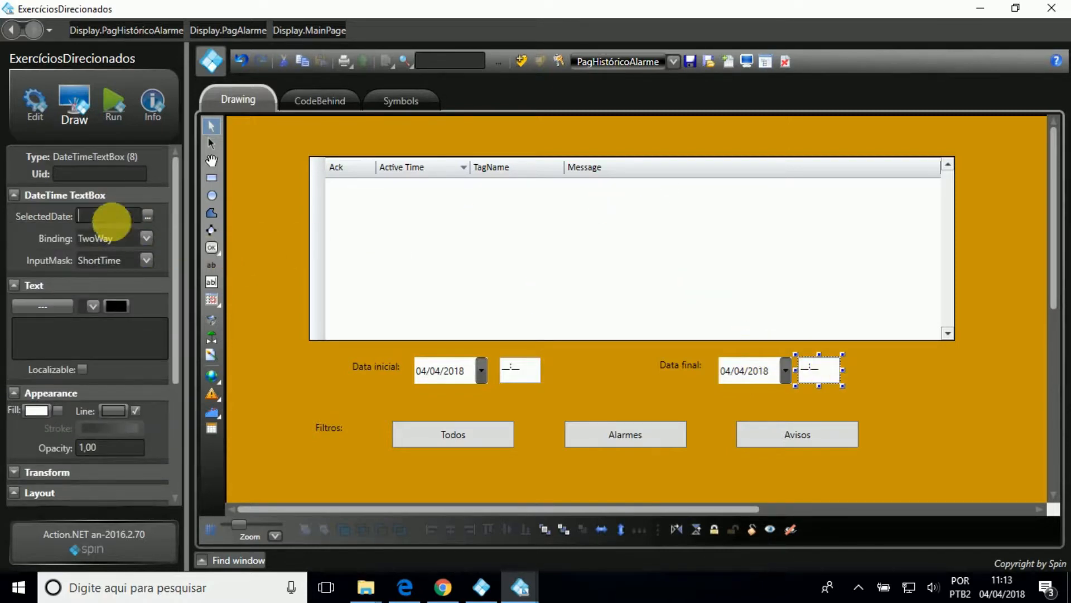
text(Tag.En)
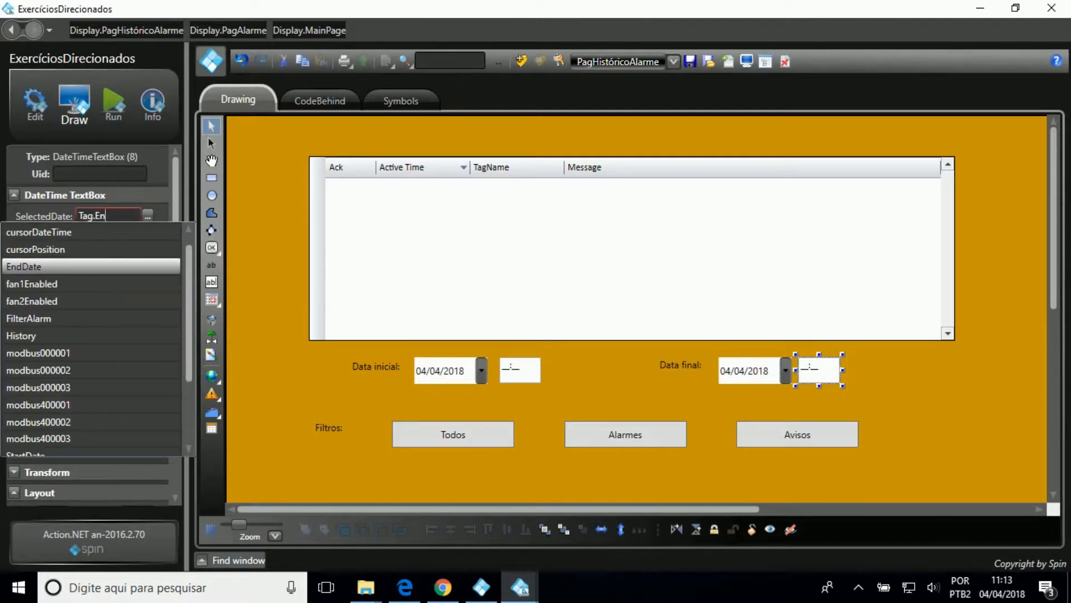
key(Return)
click(631, 384)
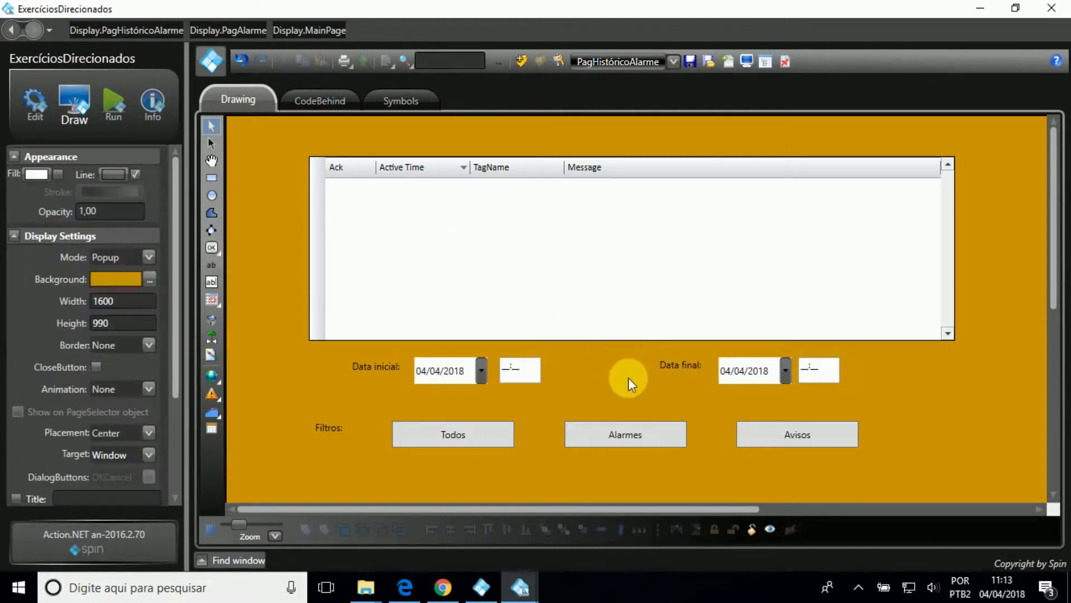
Open the alarm window's configuration and set its history interval from {Tag.StartDate} to {Tag.EndDate}.
click(618, 275)
double_click(618, 276)
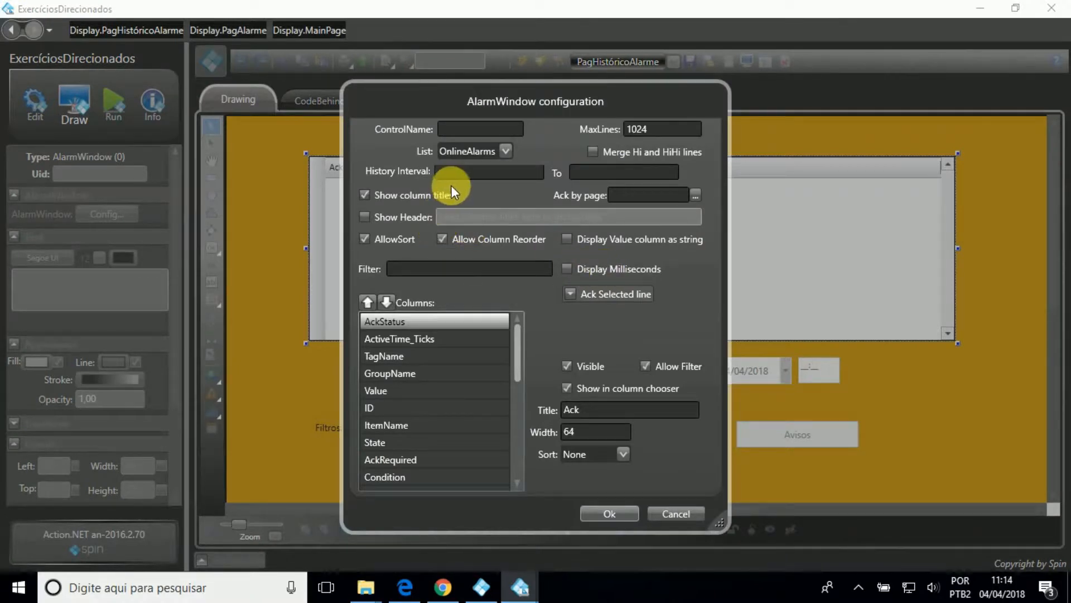
click(472, 172)
text({Tag.StartDate)
key(Return)
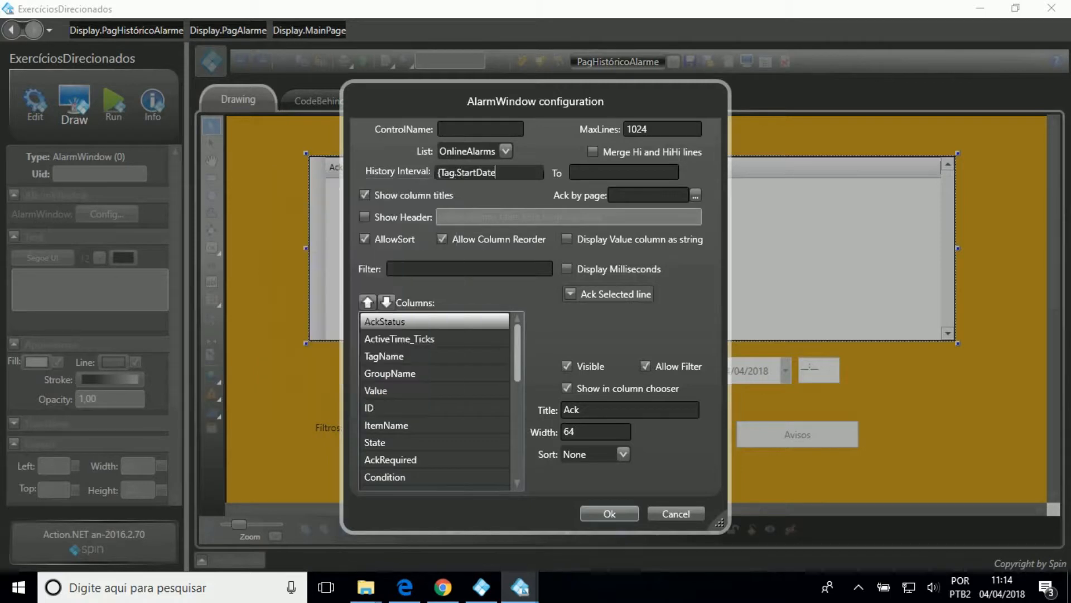
text(})
click(586, 176)
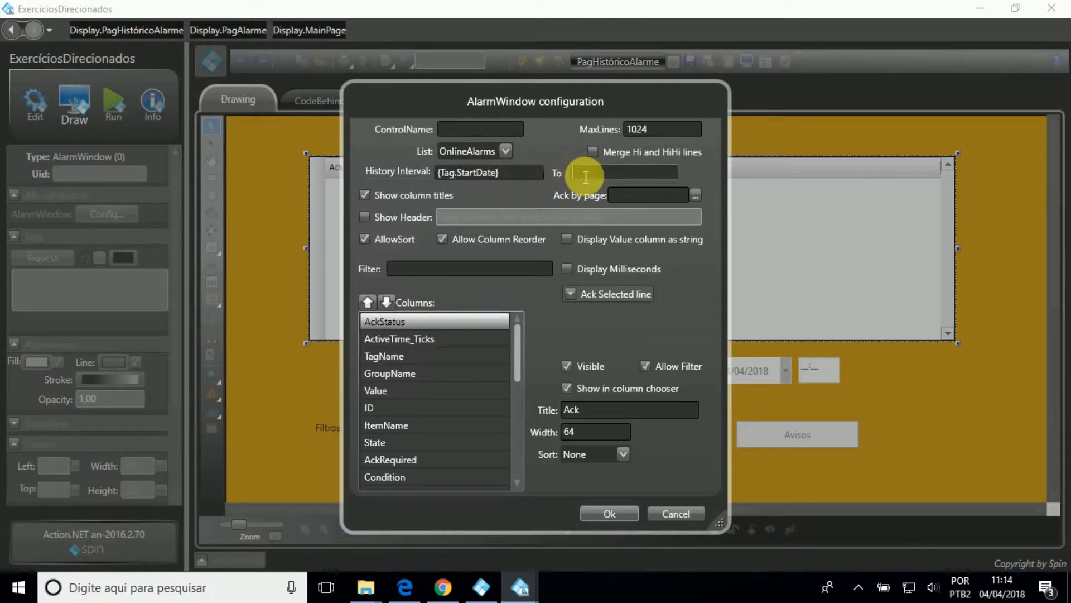
text({Tag.EndDate)
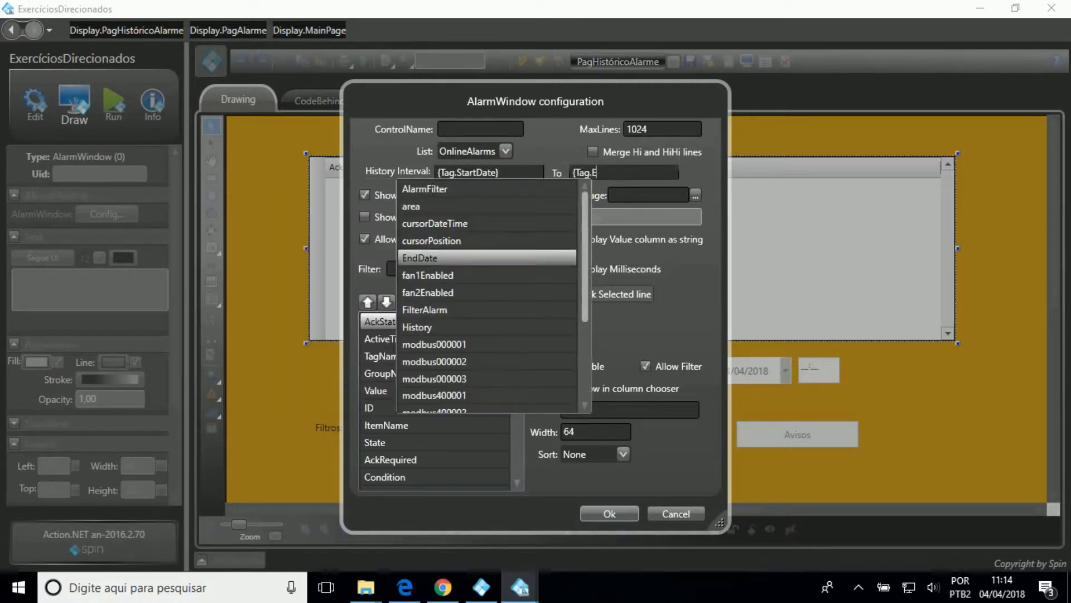
key(Return)
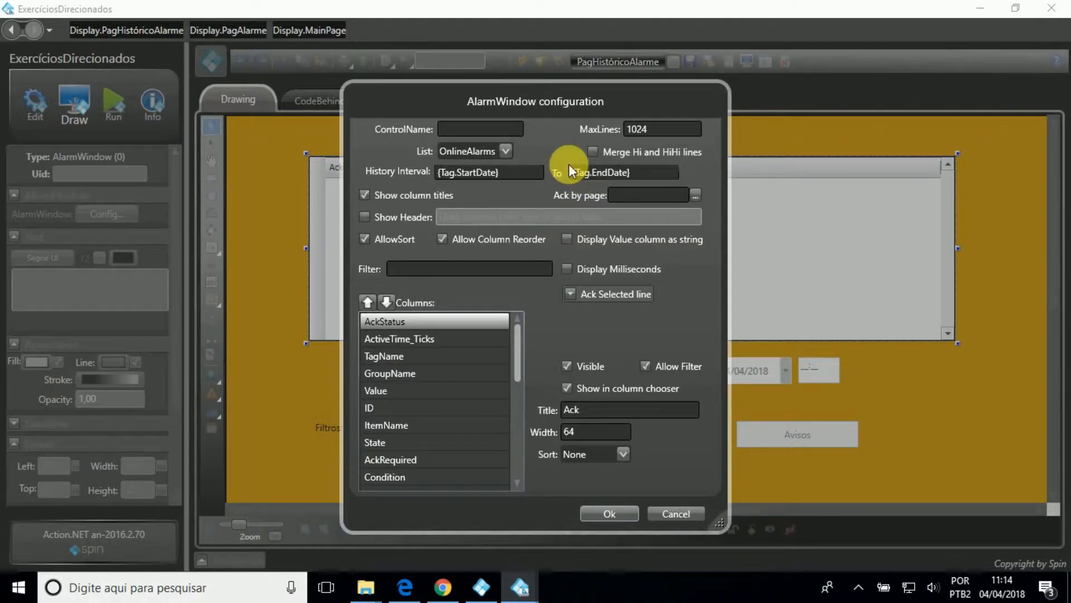
Set the alarm window's list to AlarmHistory and its control name to alarm.
click(514, 147)
click(497, 185)
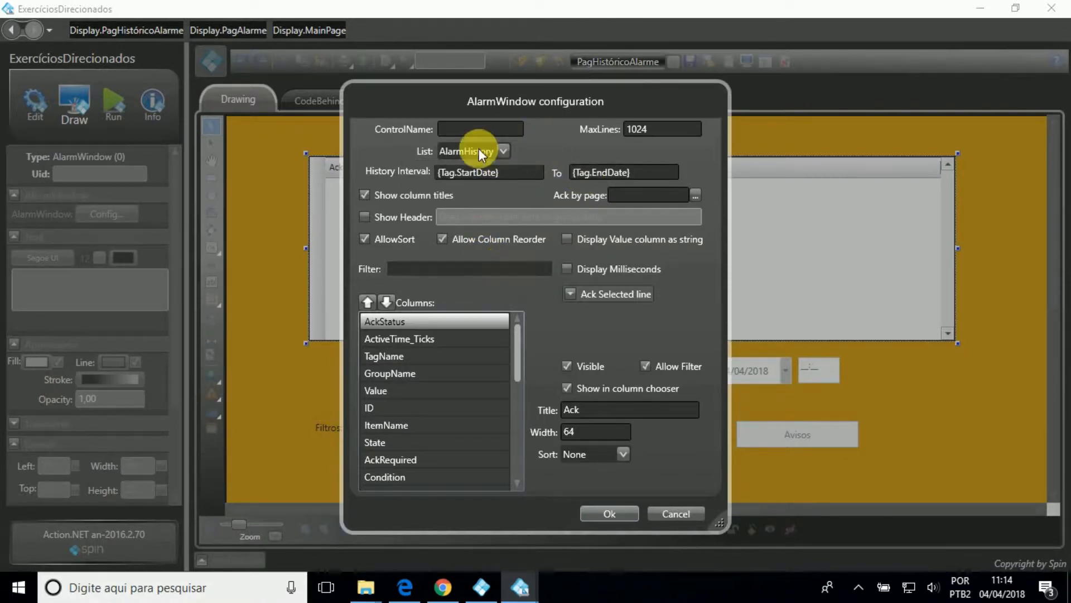
click(477, 130)
text(alarm)
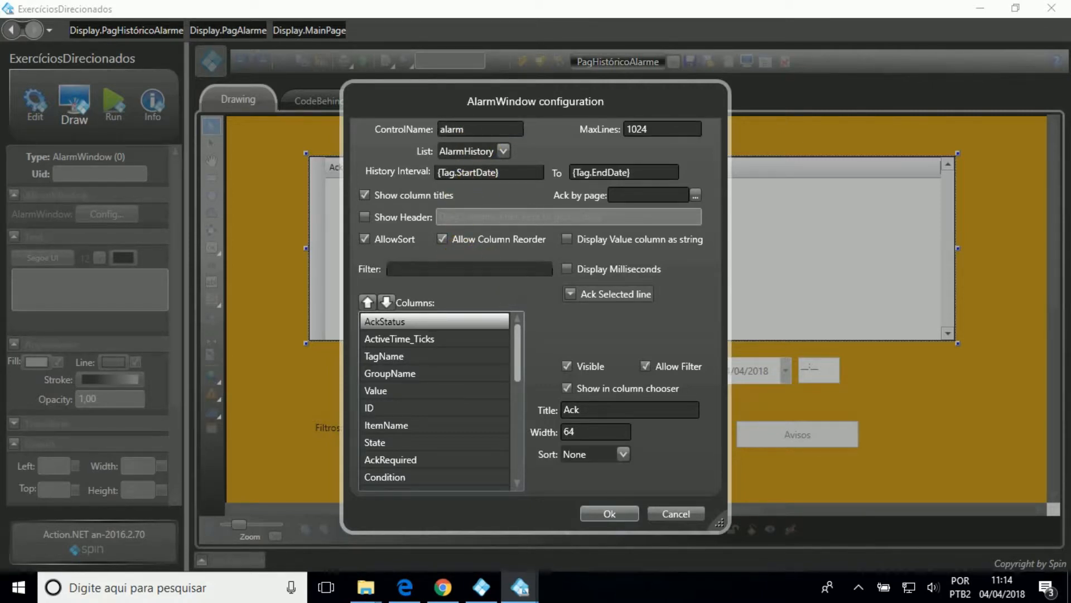
Set the alarm window's filter to {Tag.AlarmFilter.Value} and accept the configuration.
text({Tag.A)
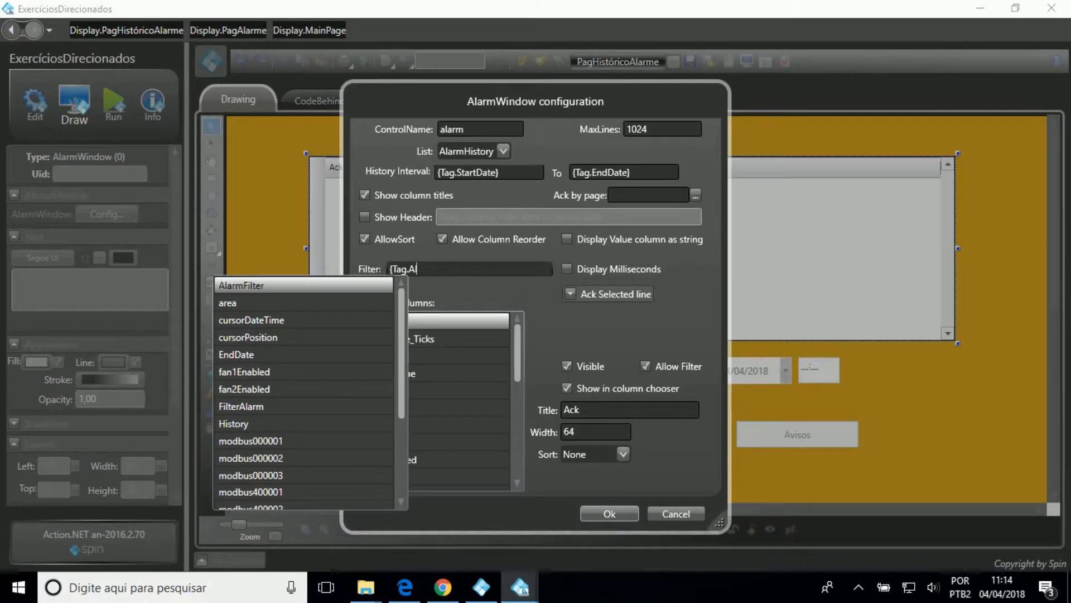
key(Return)
text(.Value)
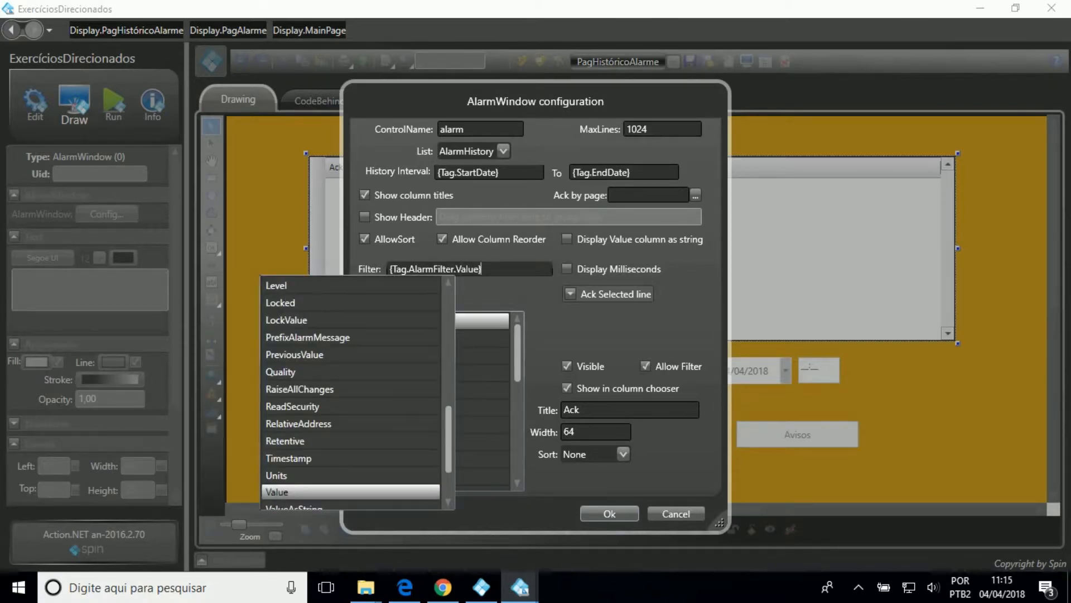
click(513, 255)
click(607, 514)
click(607, 514)
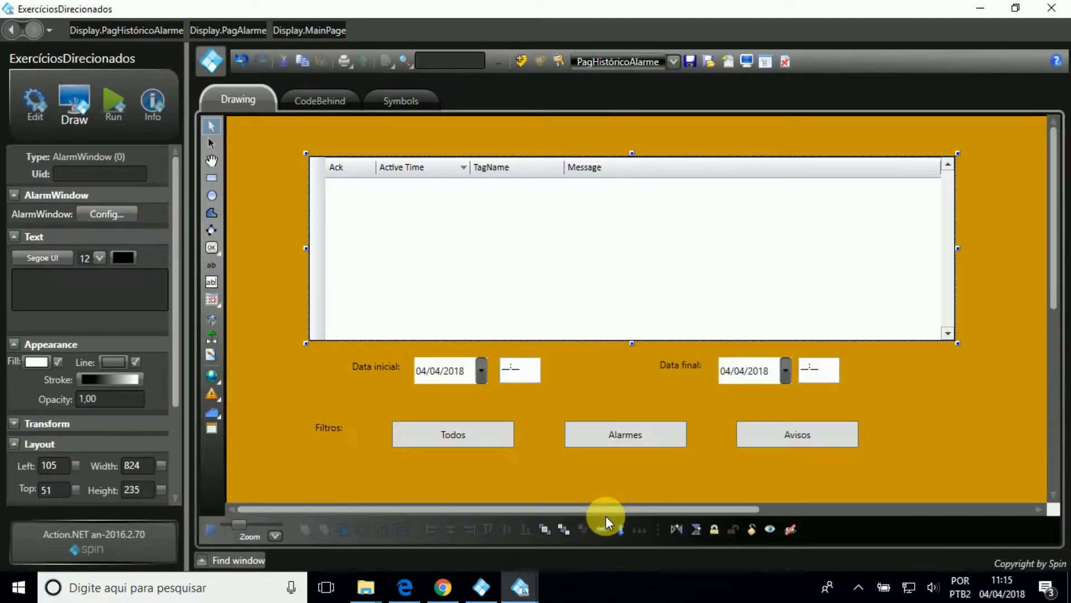
click(536, 483)
Give the Todos button a SetValue action that sets Tag.AlarmFilter to an empty string "".
click(480, 444)
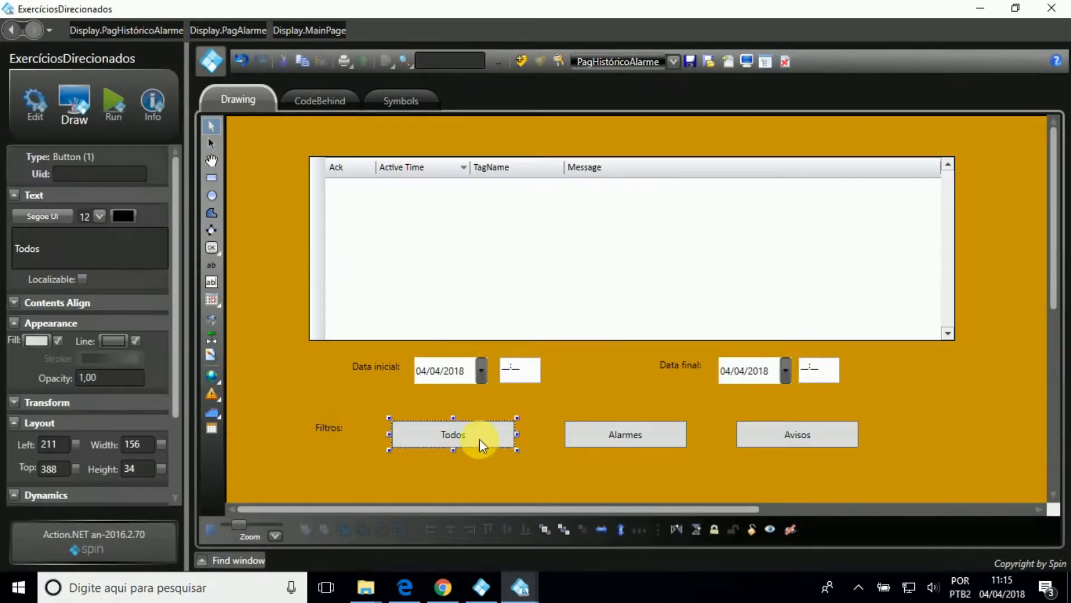
double_click(480, 444)
click(296, 166)
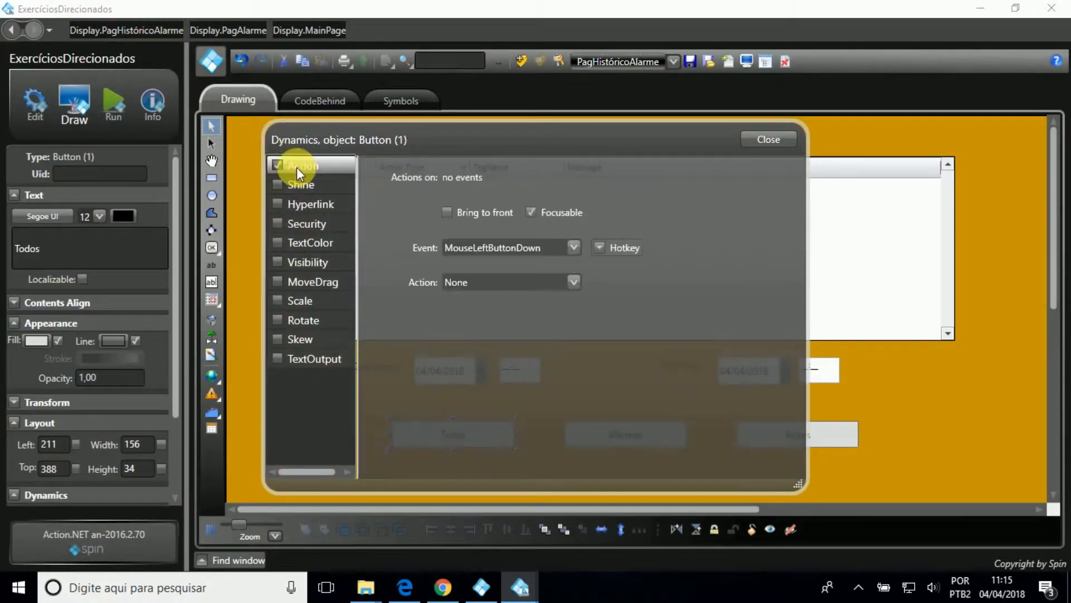
click(466, 283)
click(474, 316)
click(491, 323)
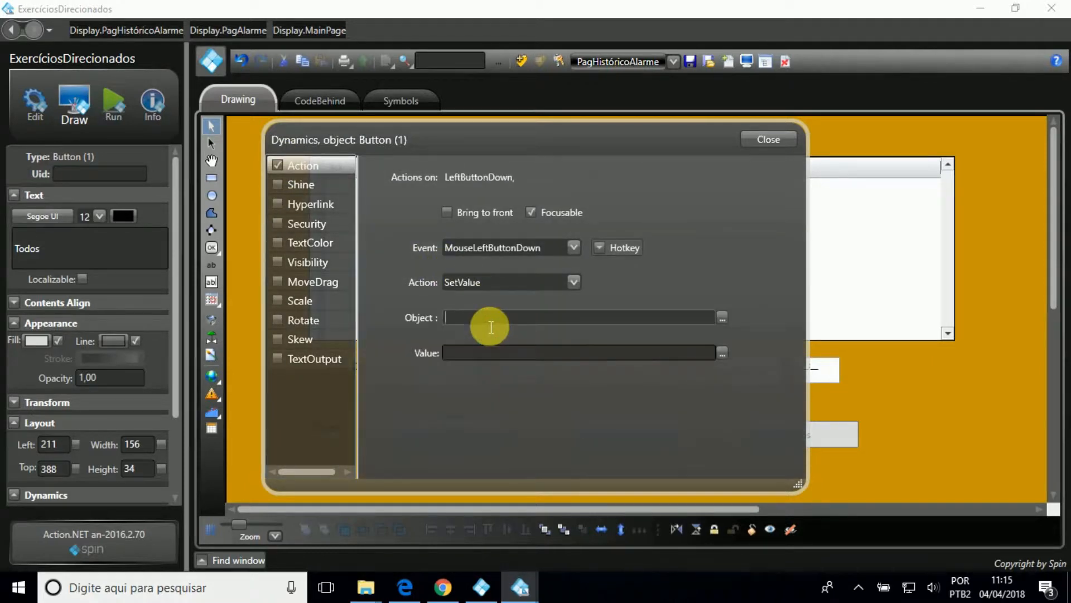
text(Tag.AlarmFilter)
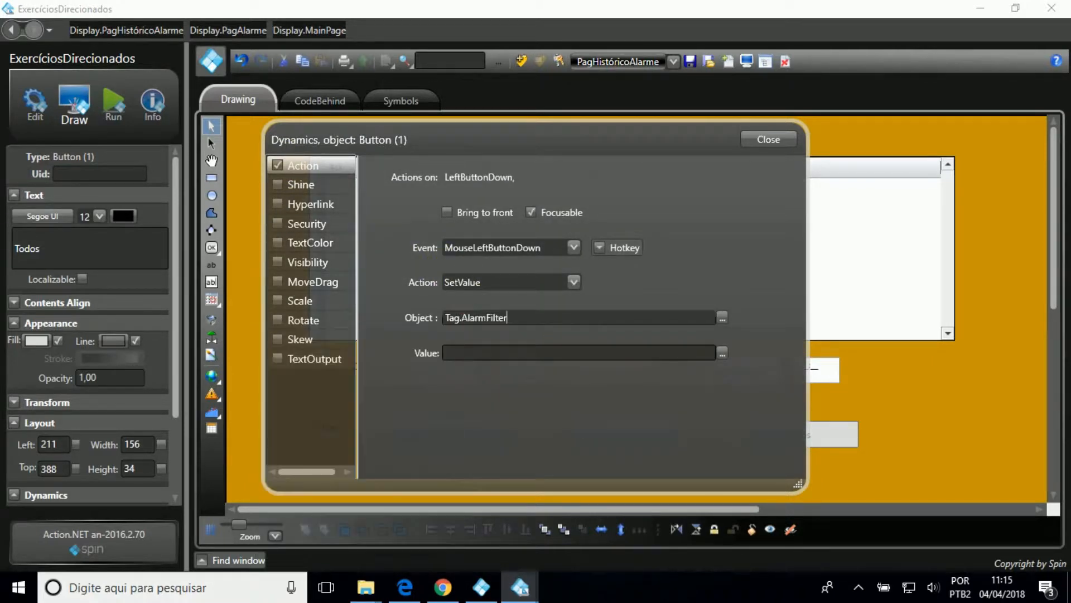
click(490, 353)
text("")
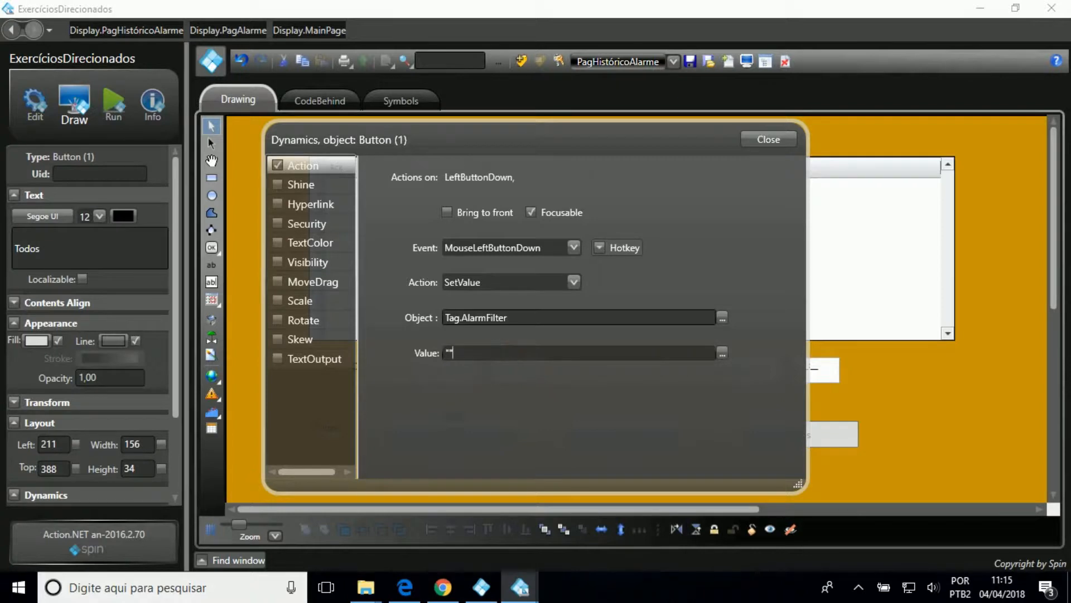
click(778, 143)
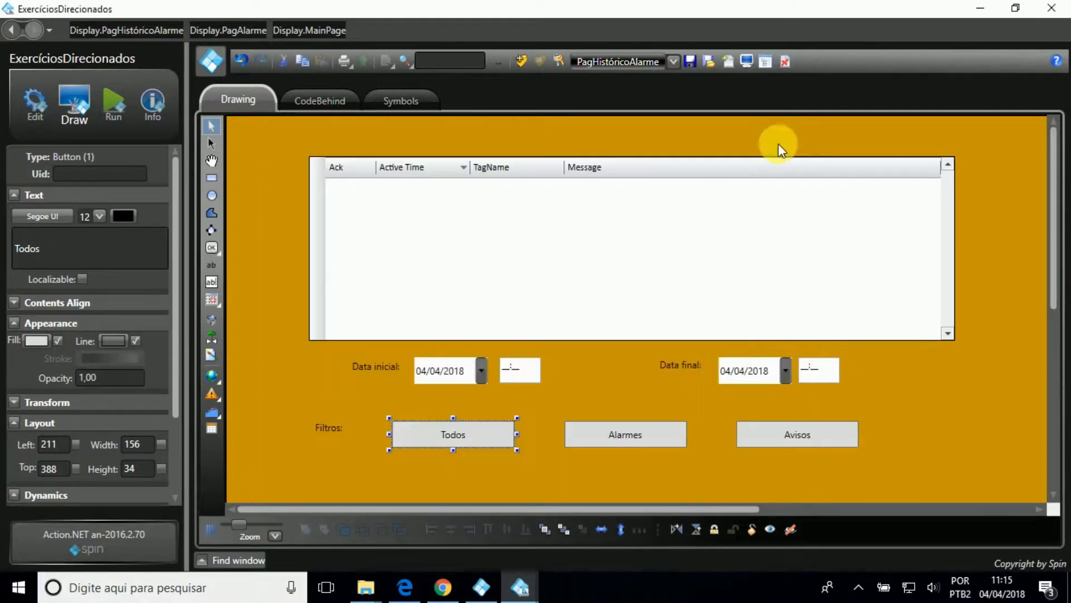
Give the Alarmes button a SetValue action that sets Tag.AlarmFilter to "Group='Critical'".
double_click(641, 435)
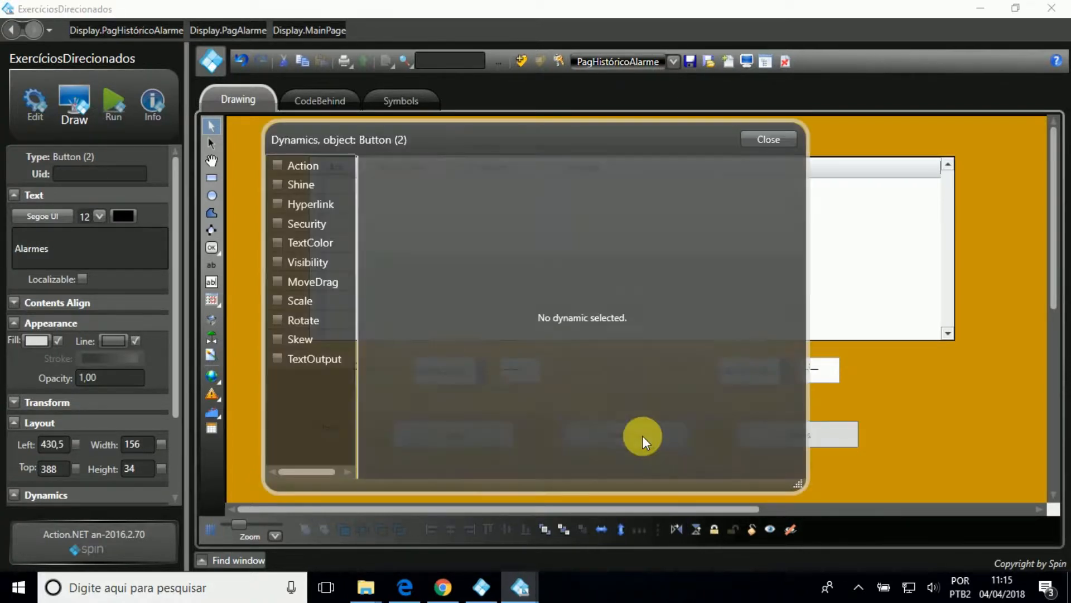
click(282, 166)
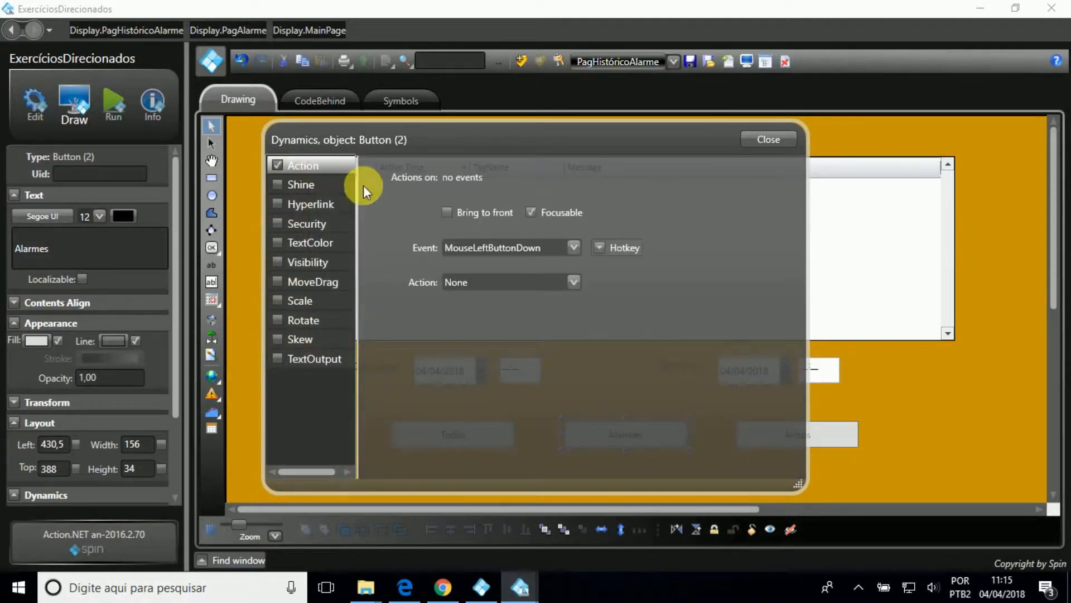
click(486, 283)
click(485, 314)
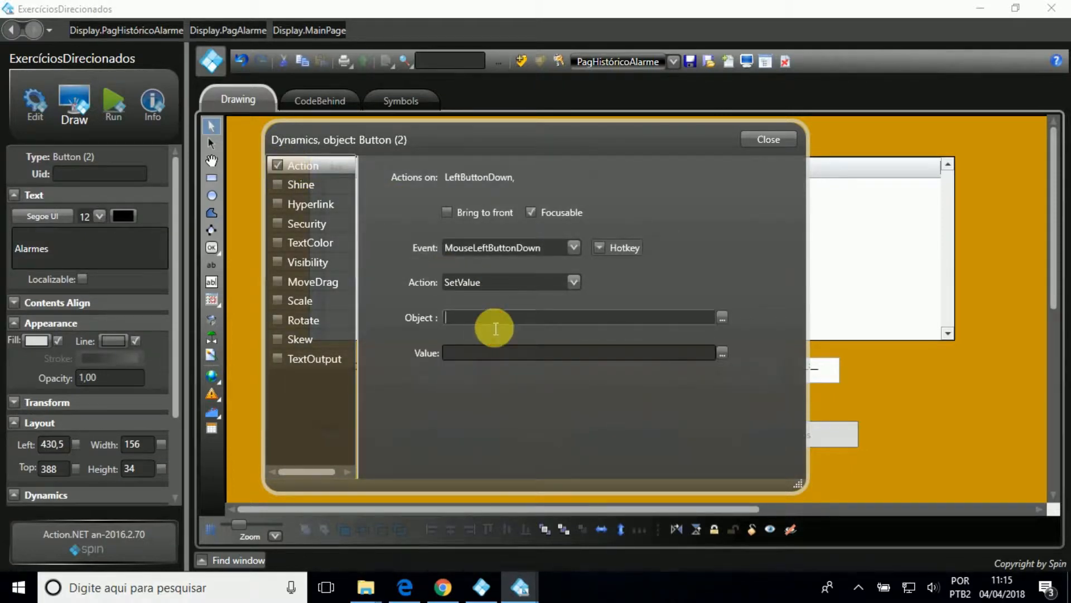
text(Tag.AlarmFilter)
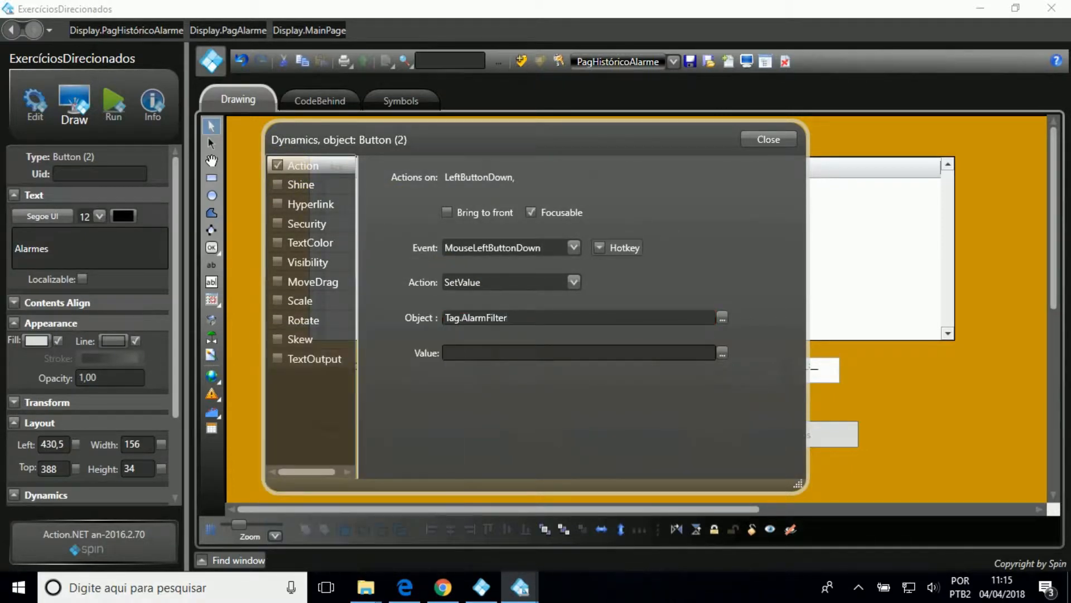
click(495, 354)
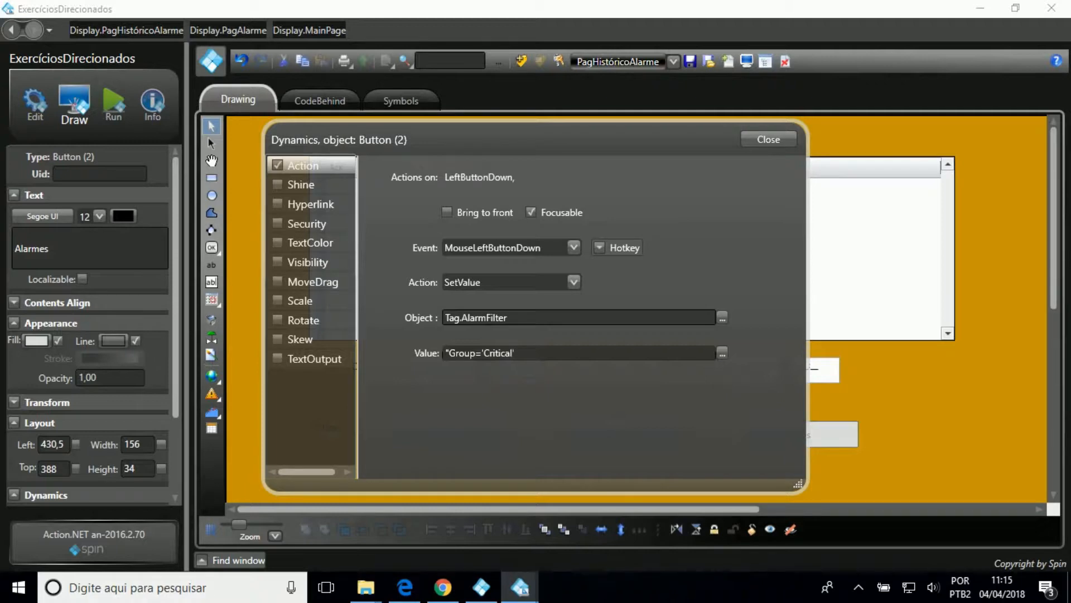
click(766, 138)
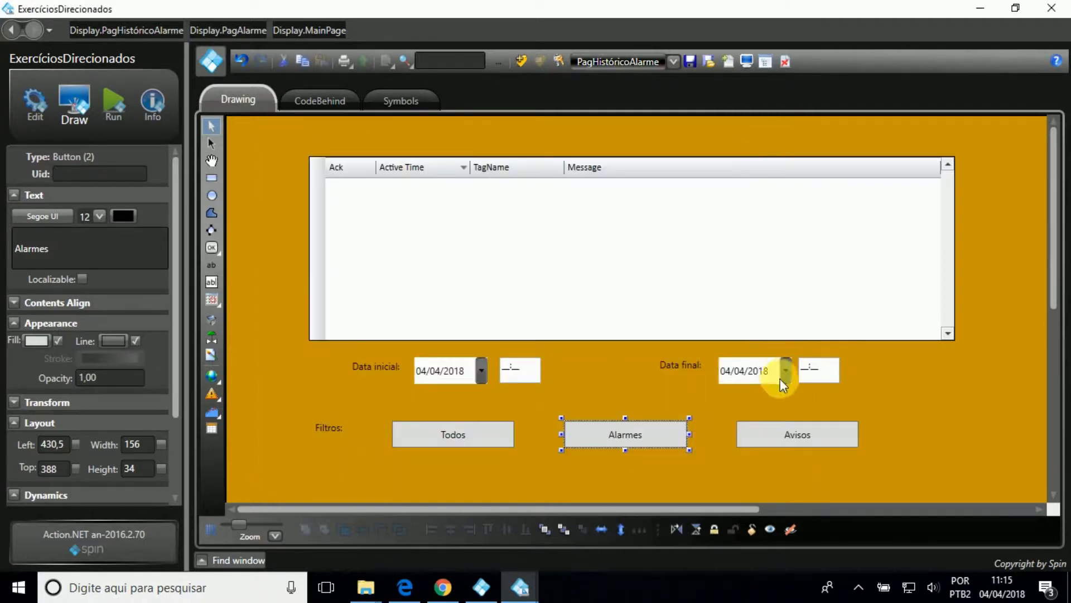
Give the Avisos button a SetValue action that sets Tag.AlarmFilter to "Group='Warning'".
double_click(790, 433)
click(274, 168)
click(276, 167)
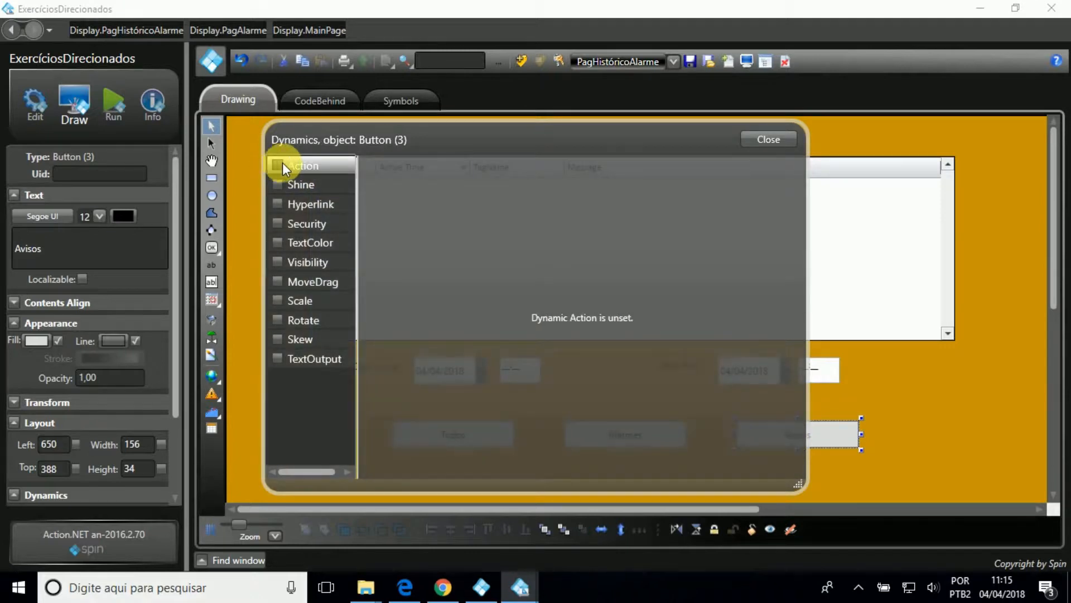
click(467, 282)
click(478, 320)
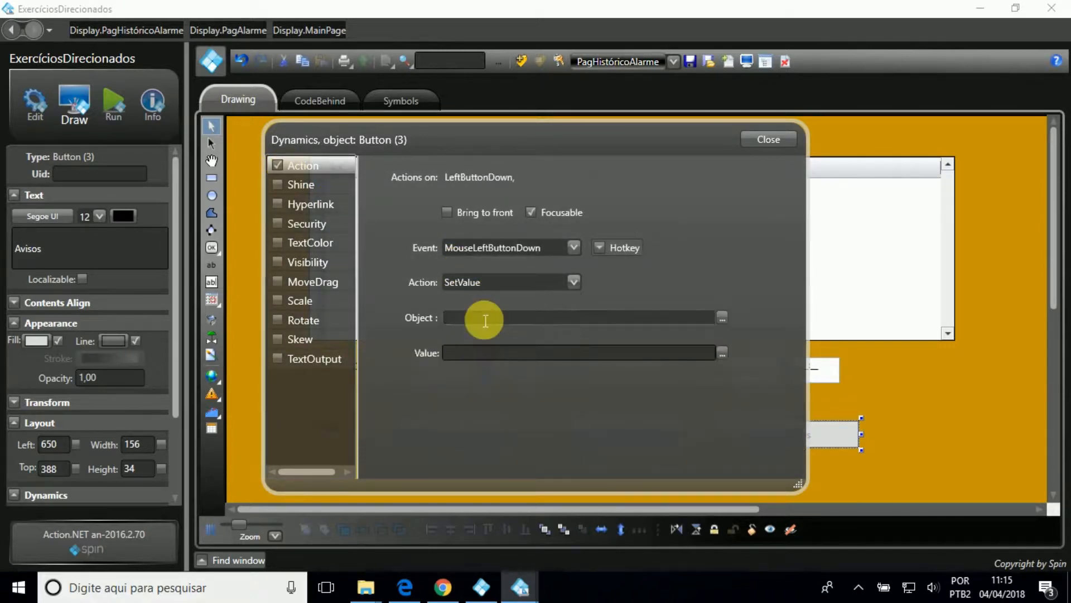
click(479, 318)
text(Tag.A)
key(Return)
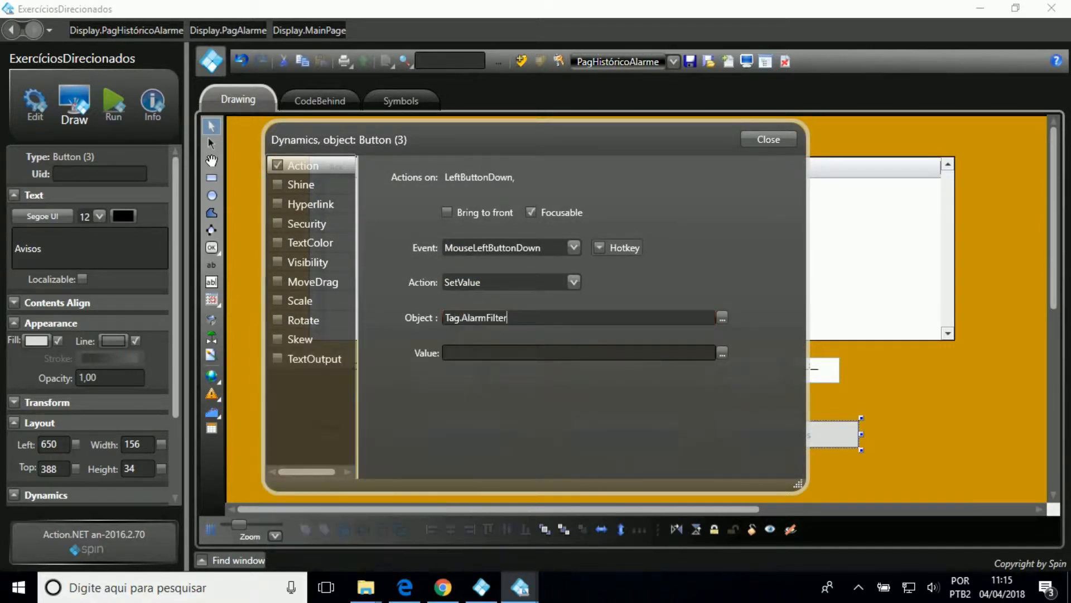
click(511, 355)
text("Group='Warning)
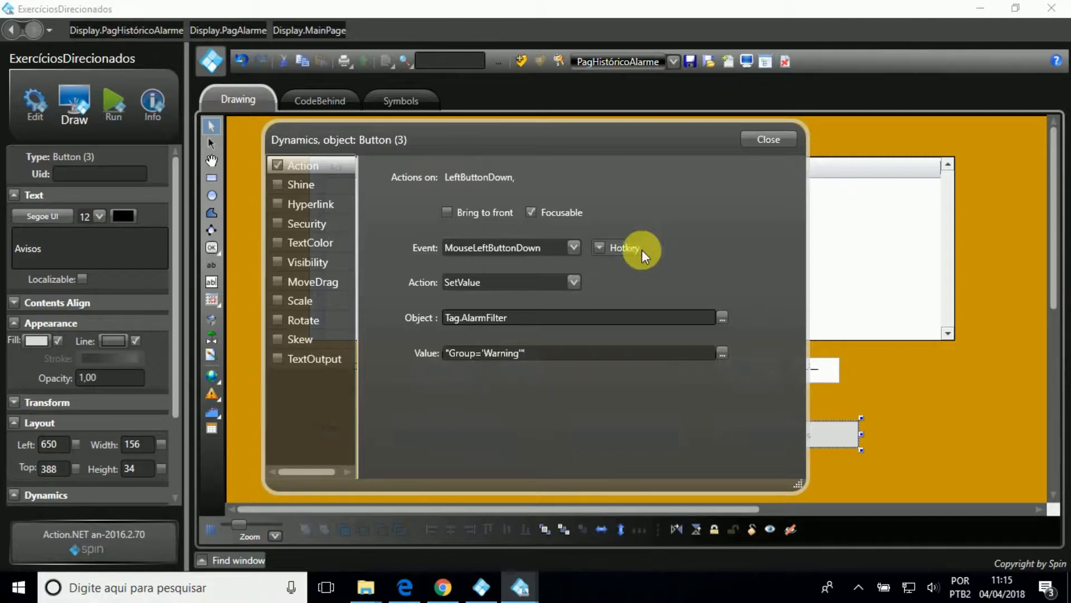
click(768, 139)
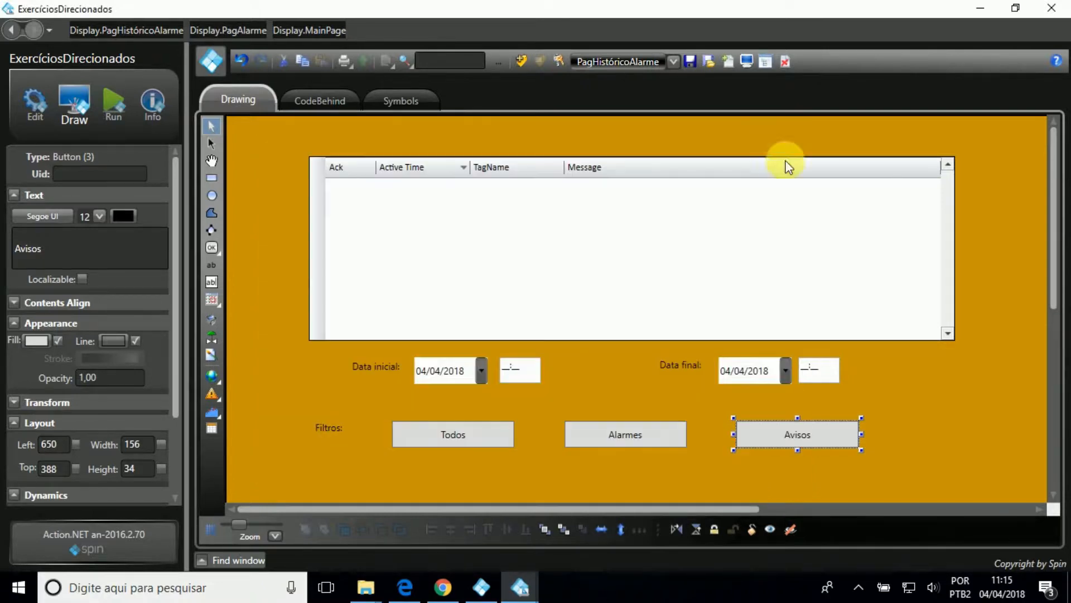
Add a button 160 wide and 36 high below and to the right of the filter buttons, at about left 1003, top 443.
click(893, 390)
scroll(910, 486, down, 3)
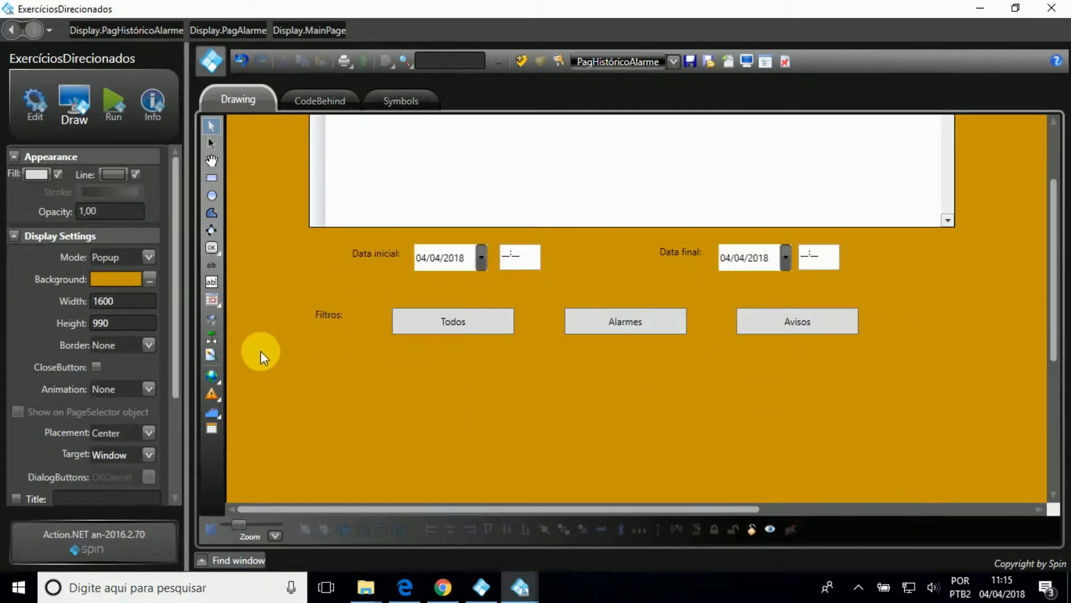
click(211, 247)
drag(953, 337, 1040, 373)
click(212, 126)
drag(561, 509, 751, 508)
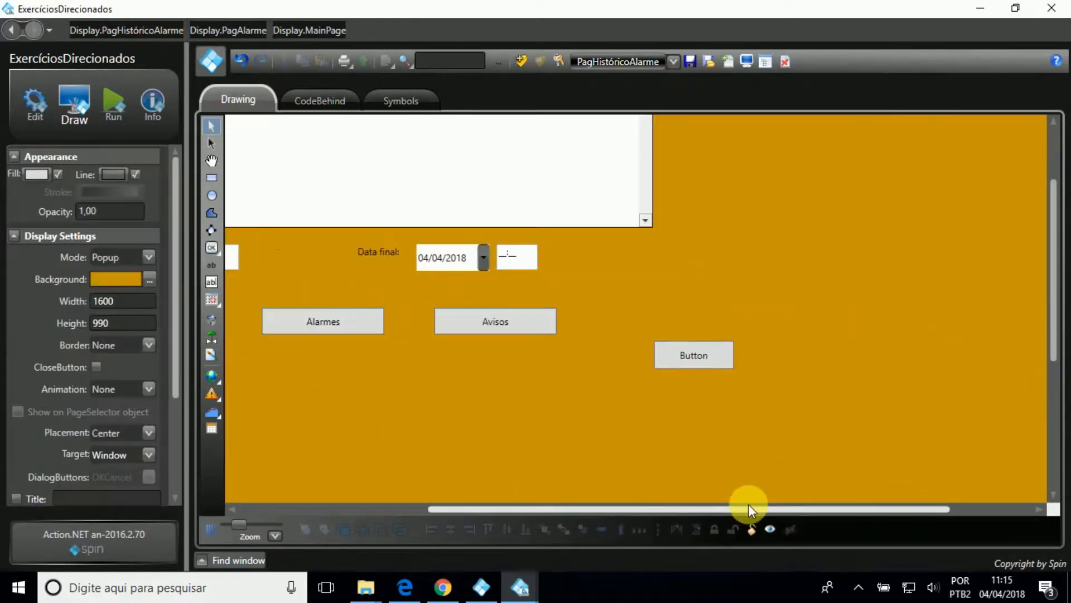
drag(693, 359, 759, 352)
drag(125, 445, 202, 441)
text(120)
key(Return)
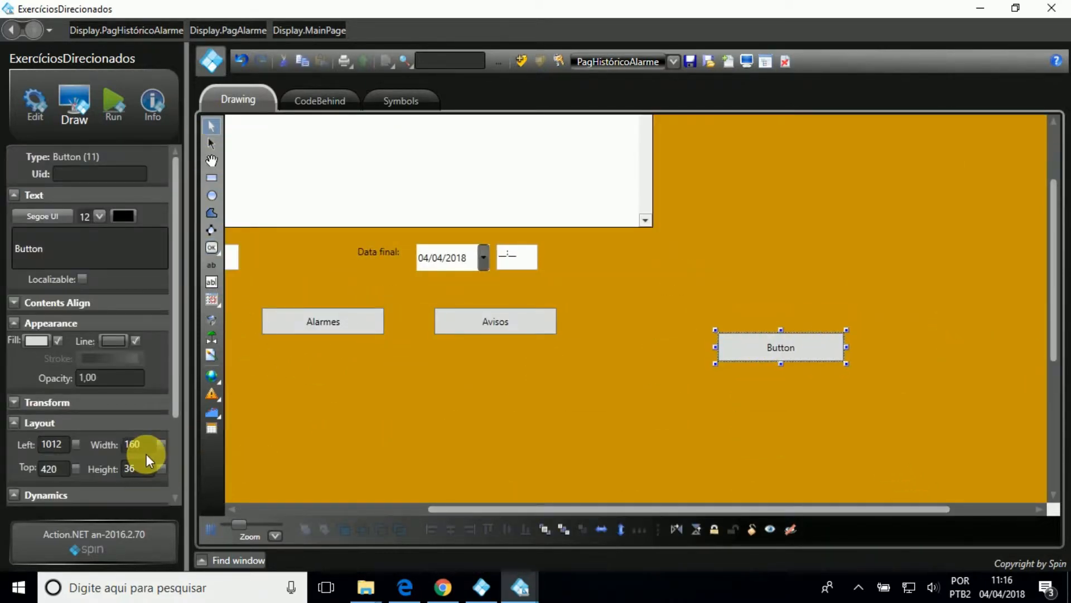
drag(768, 351, 761, 371)
Give the new button an OpenDisplay action that opens MainPage.
double_click(761, 370)
click(281, 167)
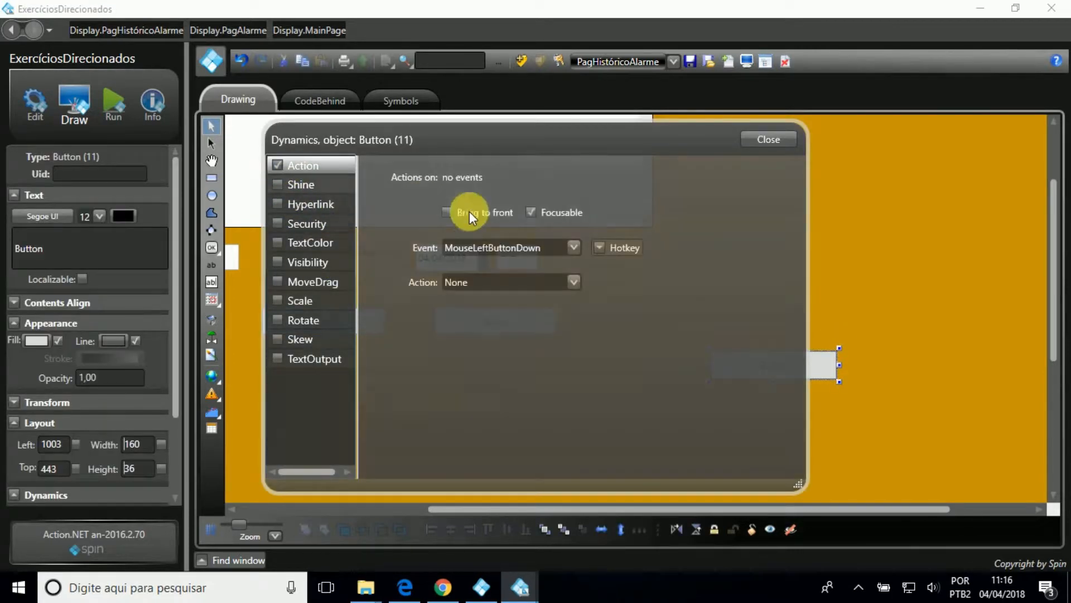
click(496, 282)
click(504, 359)
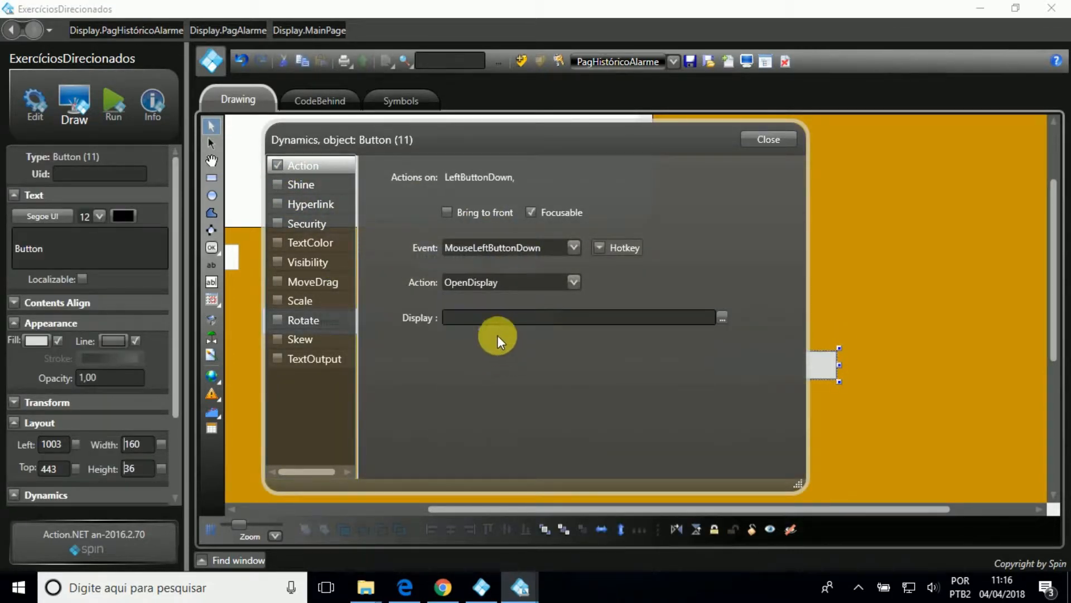
click(508, 322)
text(Ma)
key(Return)
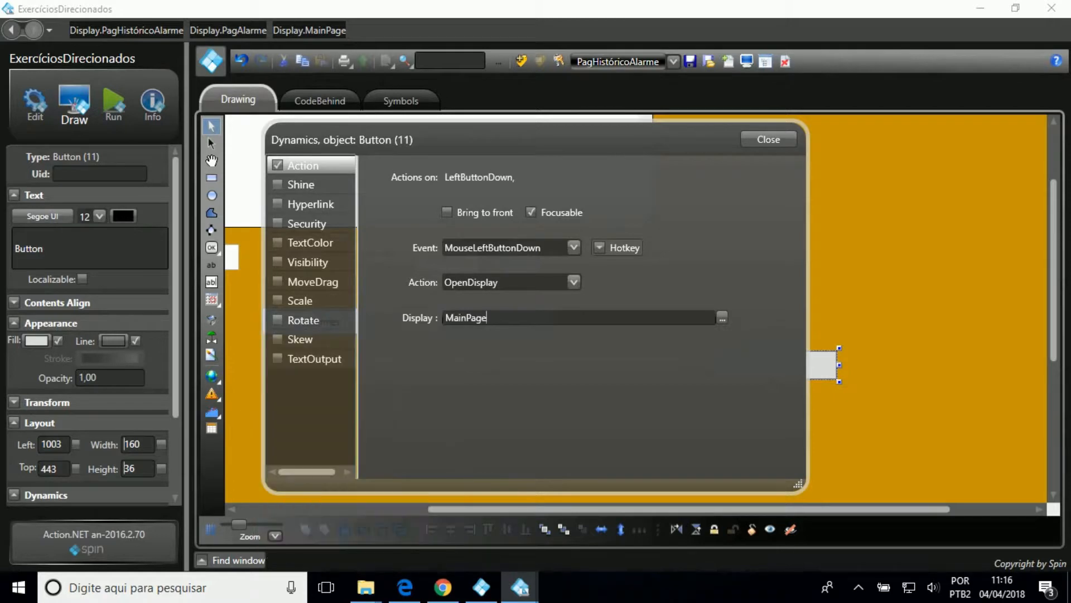
click(768, 139)
Change the new button's text to Voltar and save the display.
drag(109, 249, 11, 251)
text(Volta)
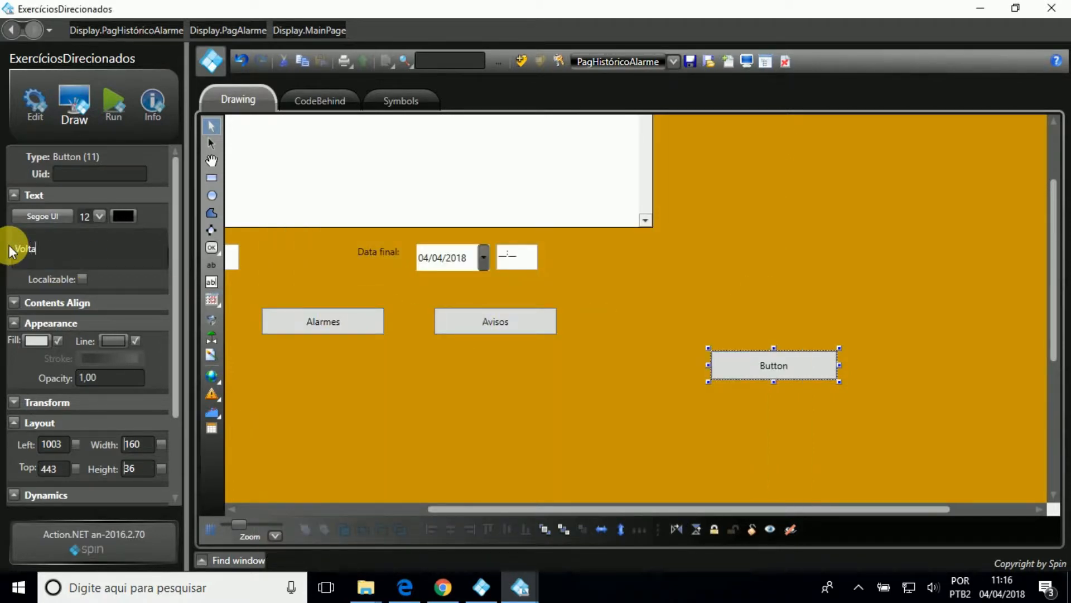
text(r)
click(784, 440)
scroll(769, 334, up, 3)
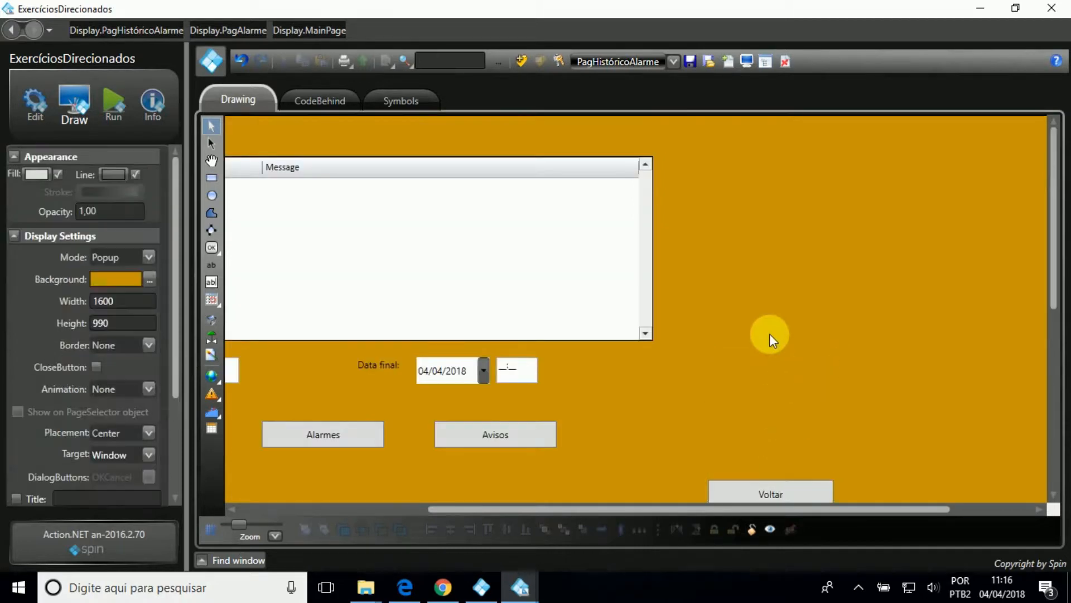
click(691, 63)
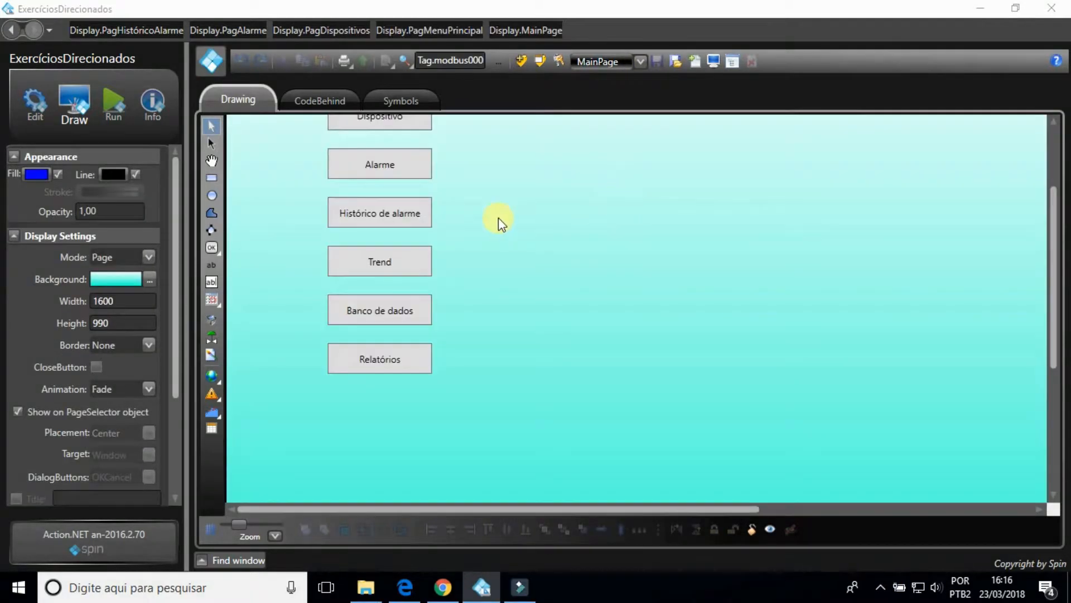
Give MainPage's Histórico de alarme button an OpenDisplay action for PagHistóricoAlarme and undo the button's accidental move.
double_click(412, 213)
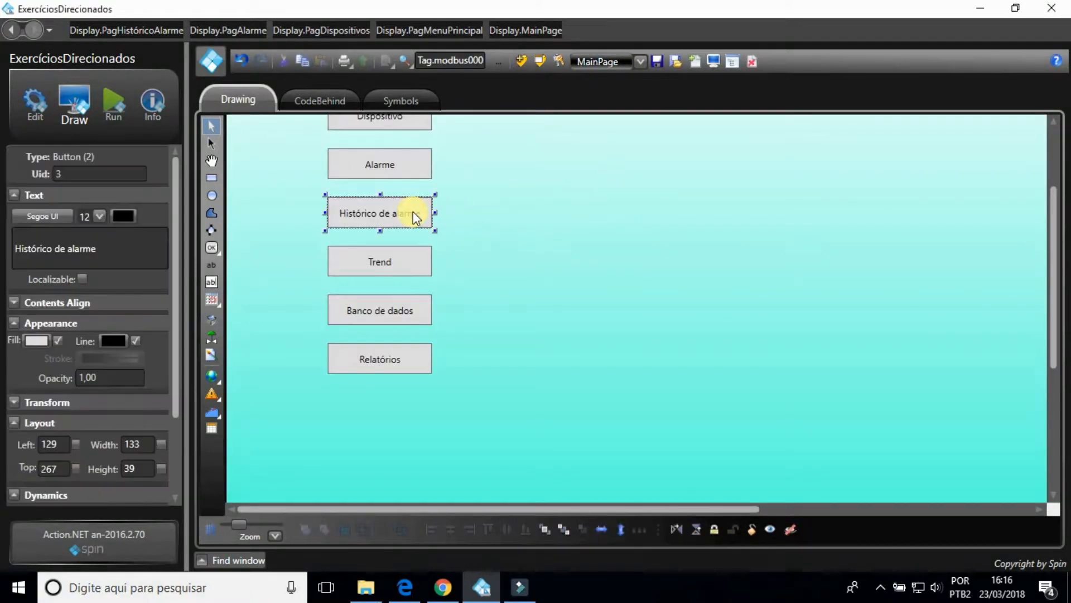
click(282, 164)
click(544, 286)
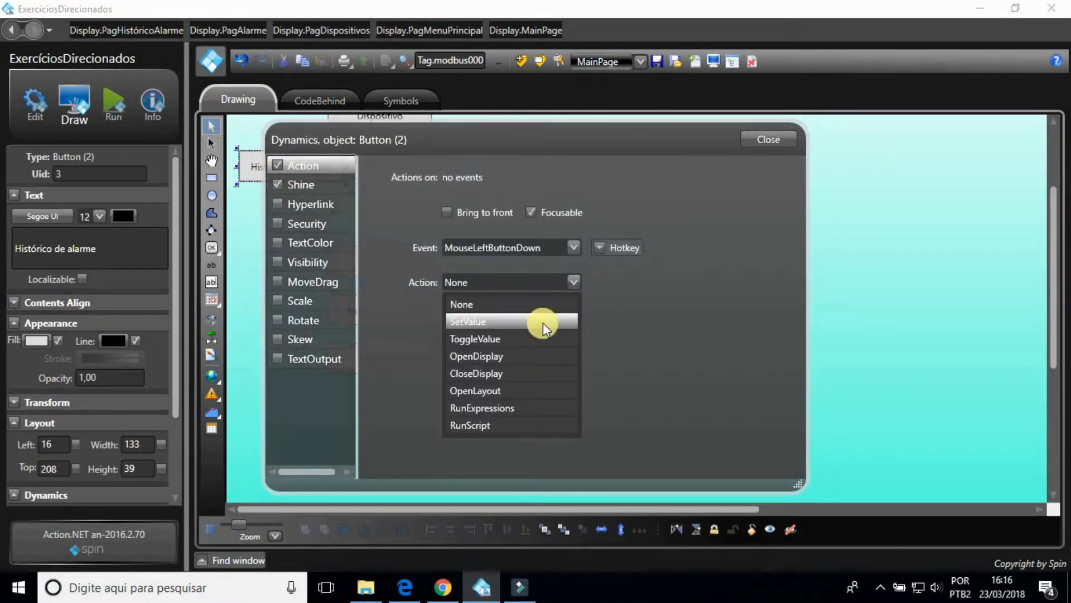
click(546, 356)
click(522, 318)
text(Pa)
key(Down)
key(Down)
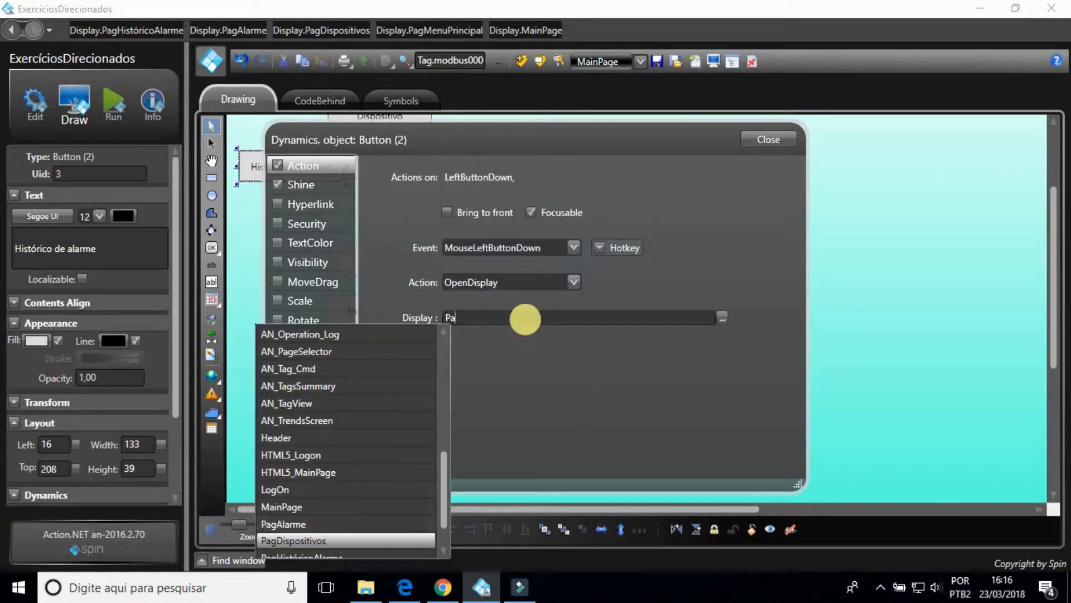
key(Return)
click(775, 140)
key(ctrl+z)
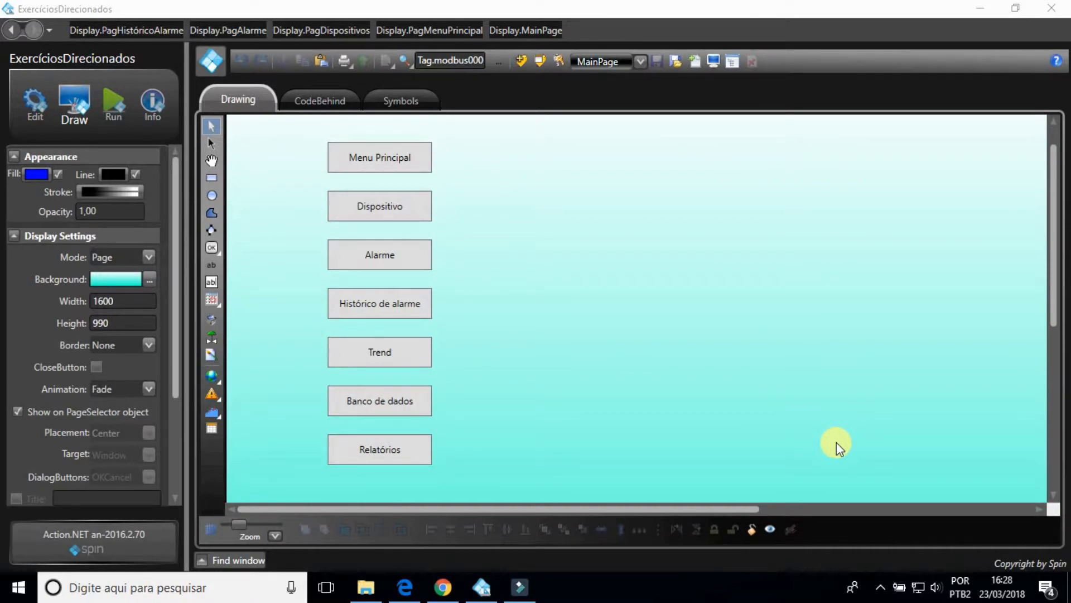
Create a new custom tag type named Trend in the project's tag templates.
click(32, 101)
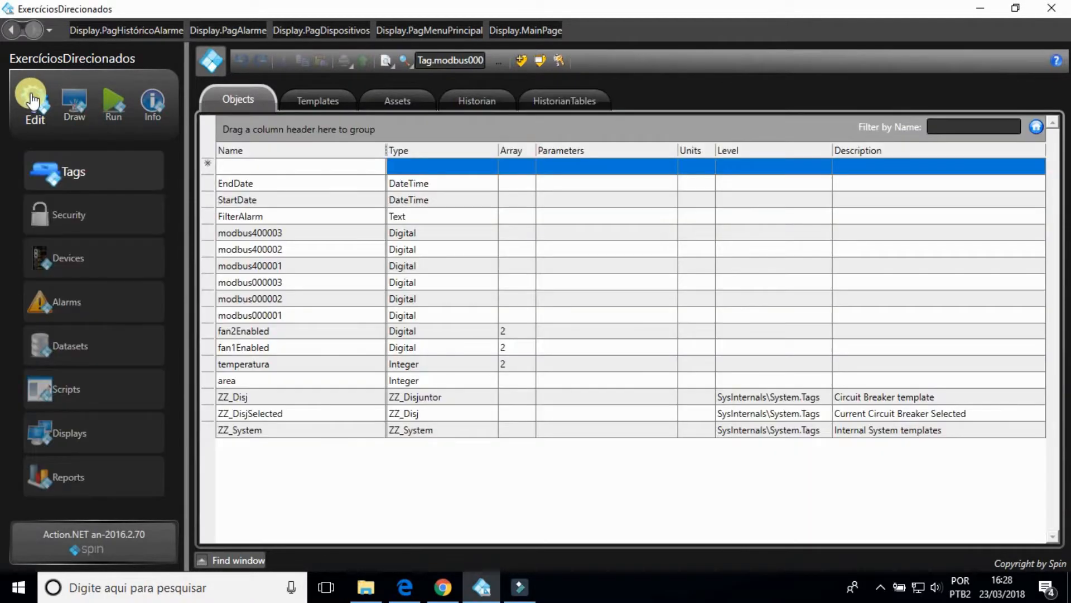
click(338, 96)
click(435, 139)
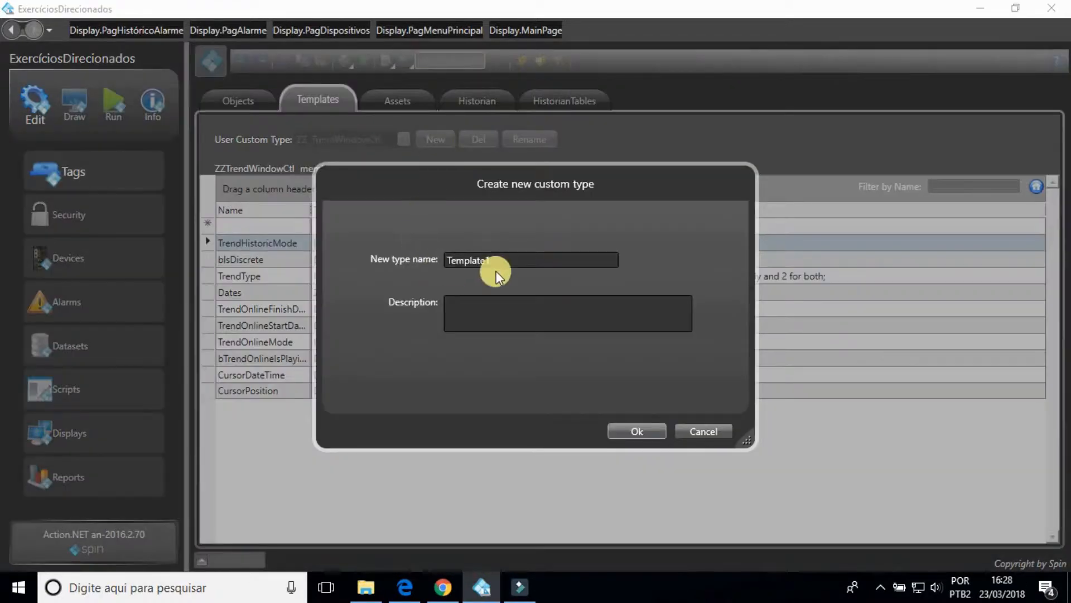
drag(495, 265, 423, 262)
text(Trend)
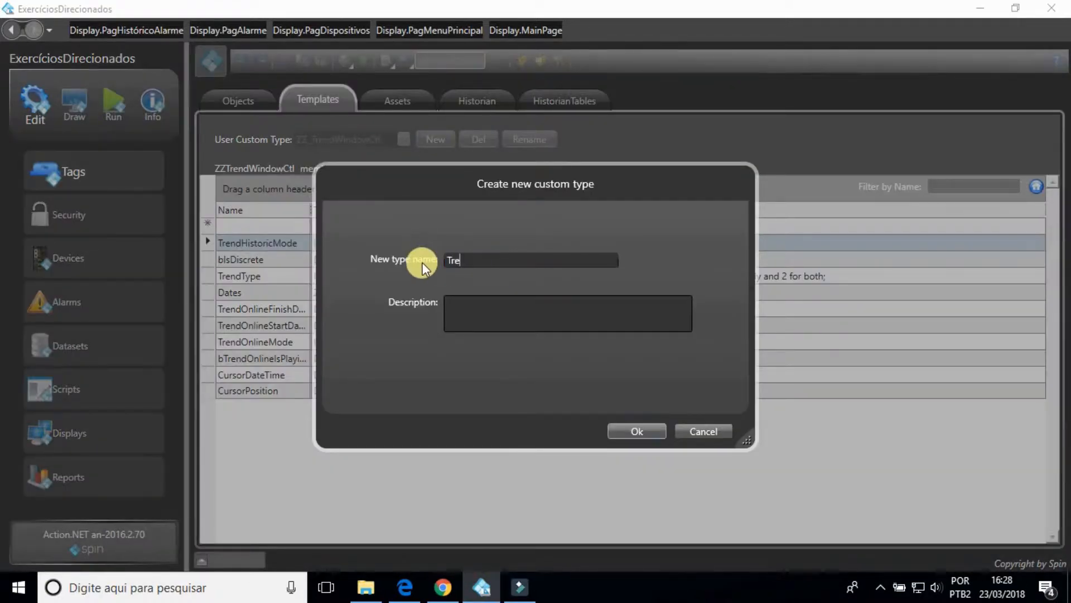
click(642, 430)
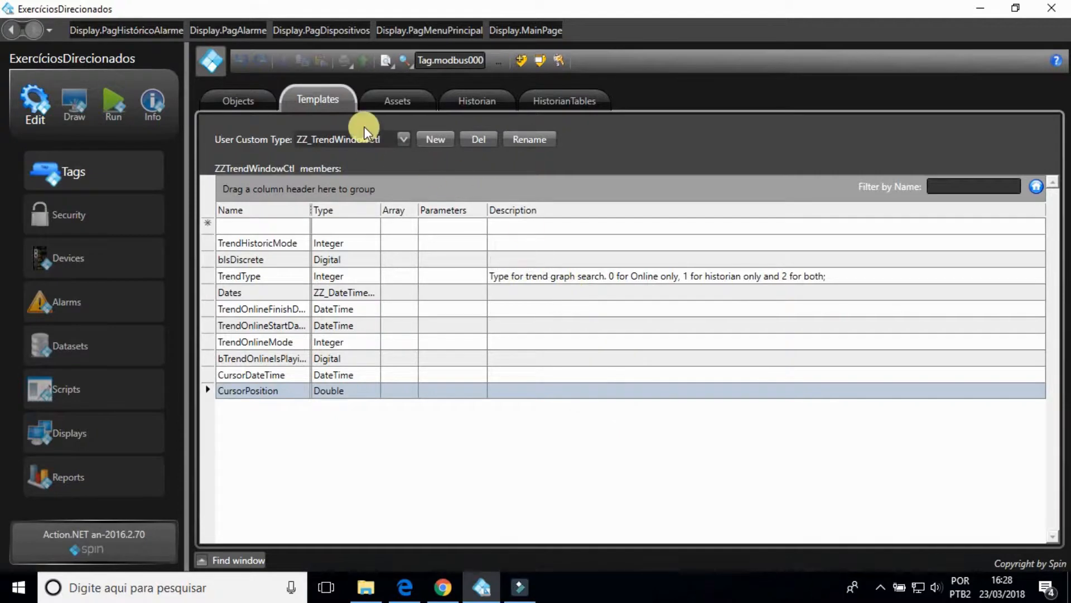
Display the Trend template's members and add a member named ref of type Reference.
click(402, 139)
scroll(358, 299, up, 3)
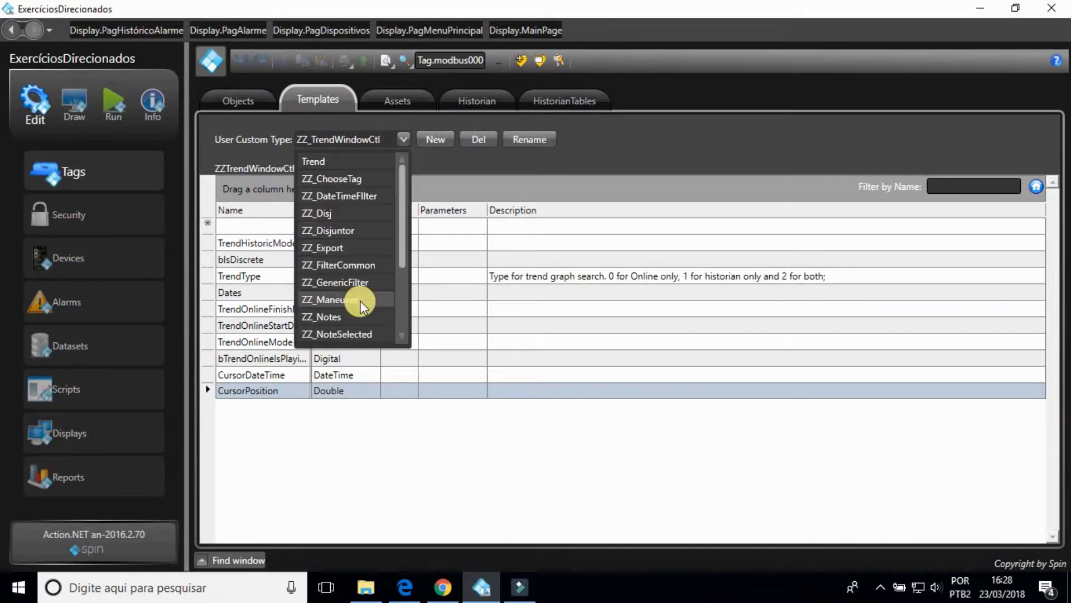
click(324, 161)
click(270, 226)
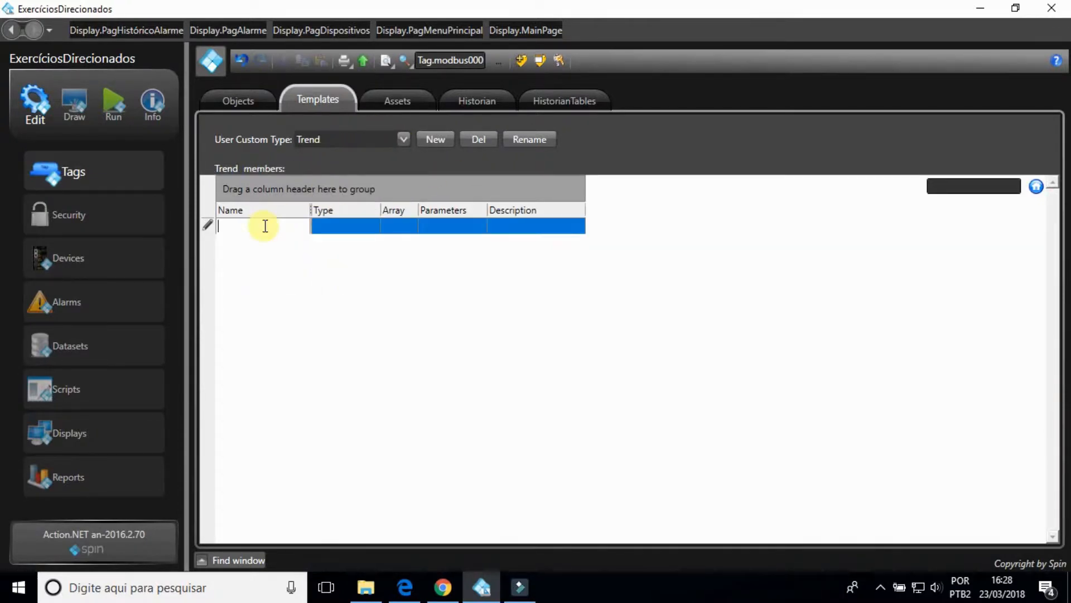
text(ref)
click(335, 228)
click(329, 416)
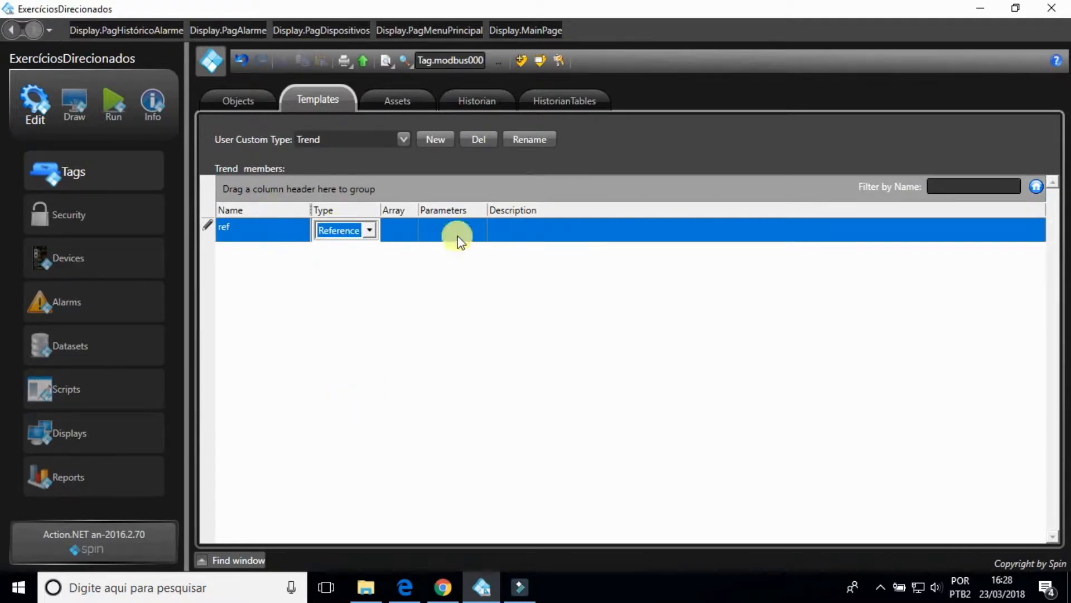
click(454, 233)
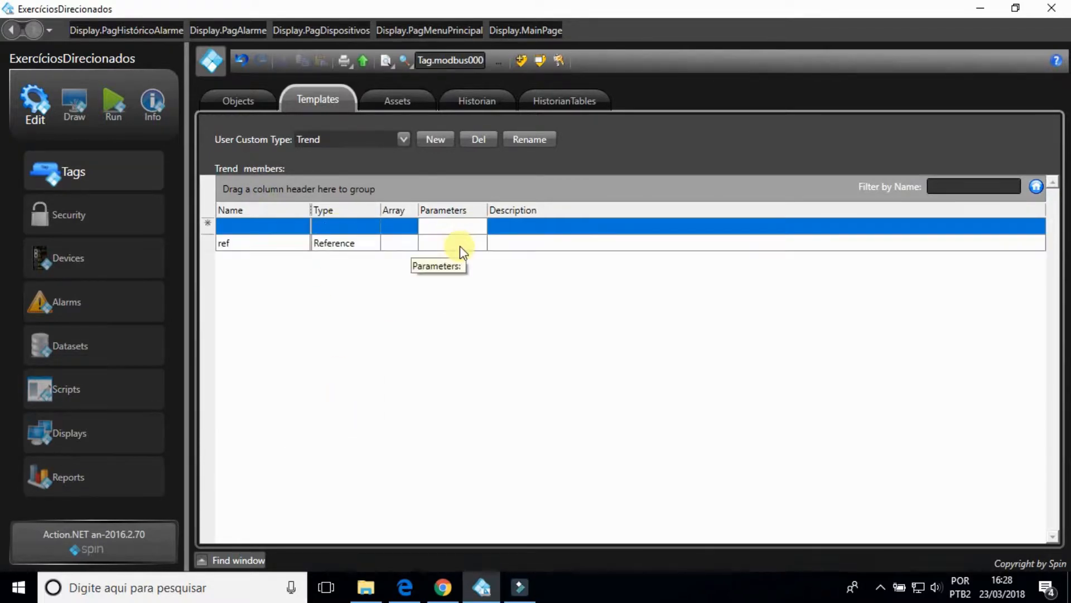
Set the ref member's parameter to Integer.
click(458, 246)
click(415, 280)
click(413, 318)
click(406, 313)
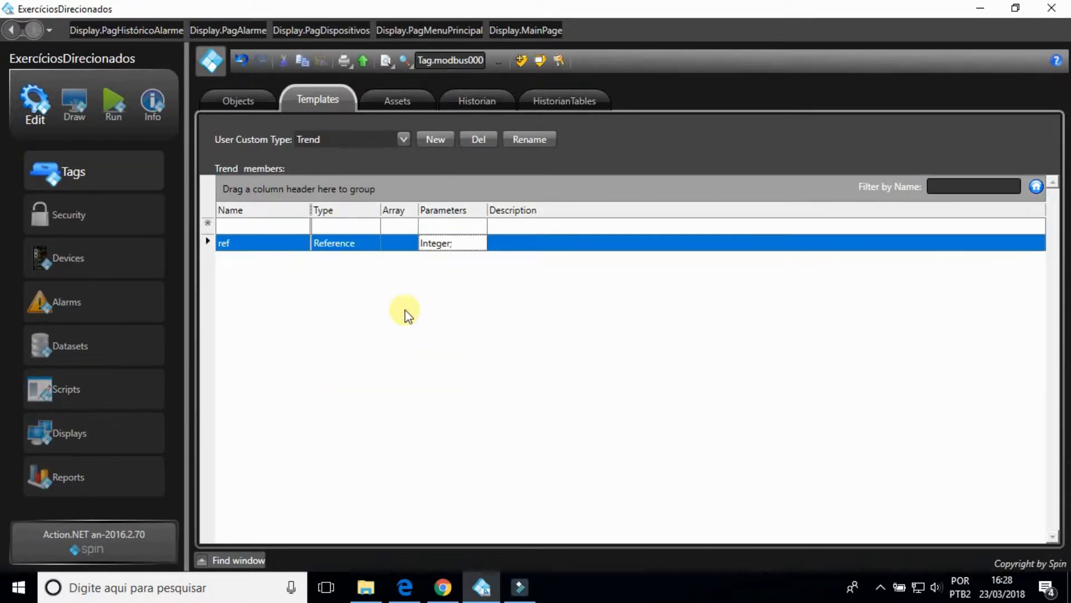
Add a member named cursor of type Double to the Trend template.
click(285, 230)
text(cursor)
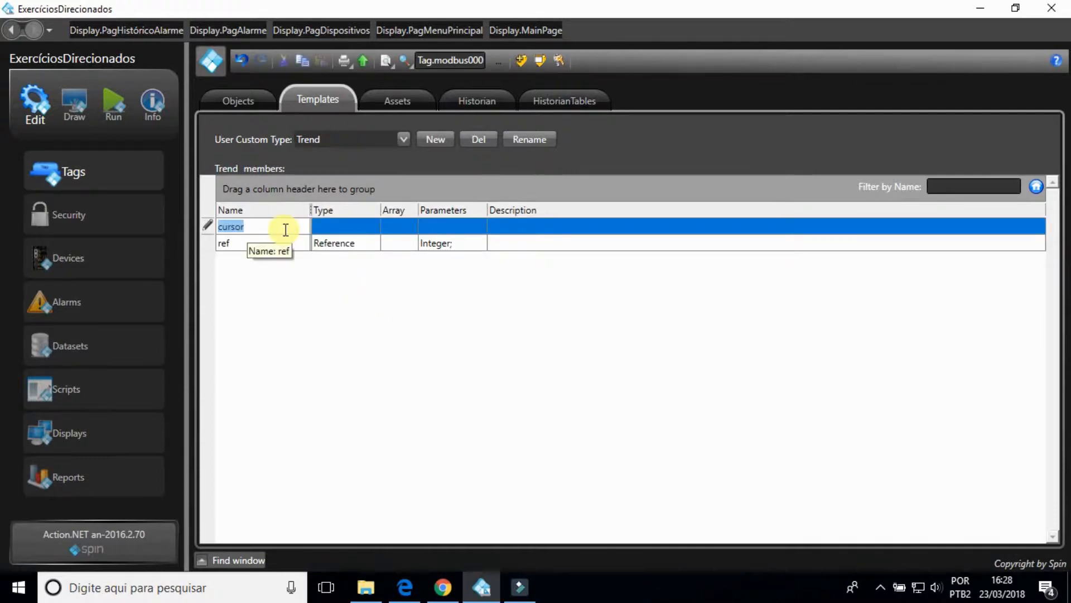
click(338, 224)
click(320, 289)
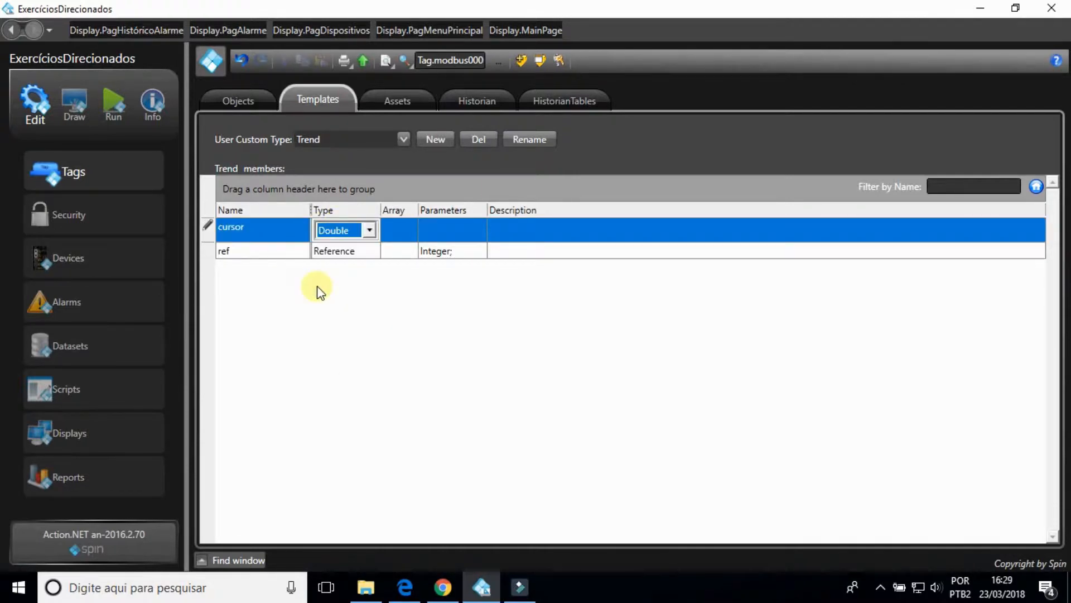
key(Return)
Add a member named pen of type Integer to the Trend template.
click(273, 226)
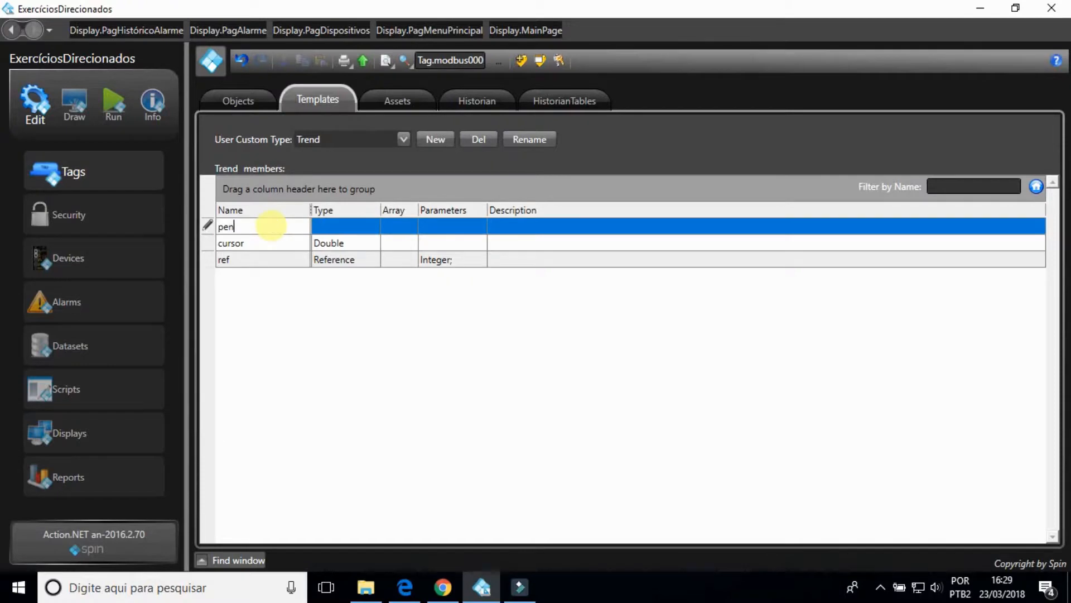
text(pen)
click(342, 228)
click(342, 230)
click(343, 259)
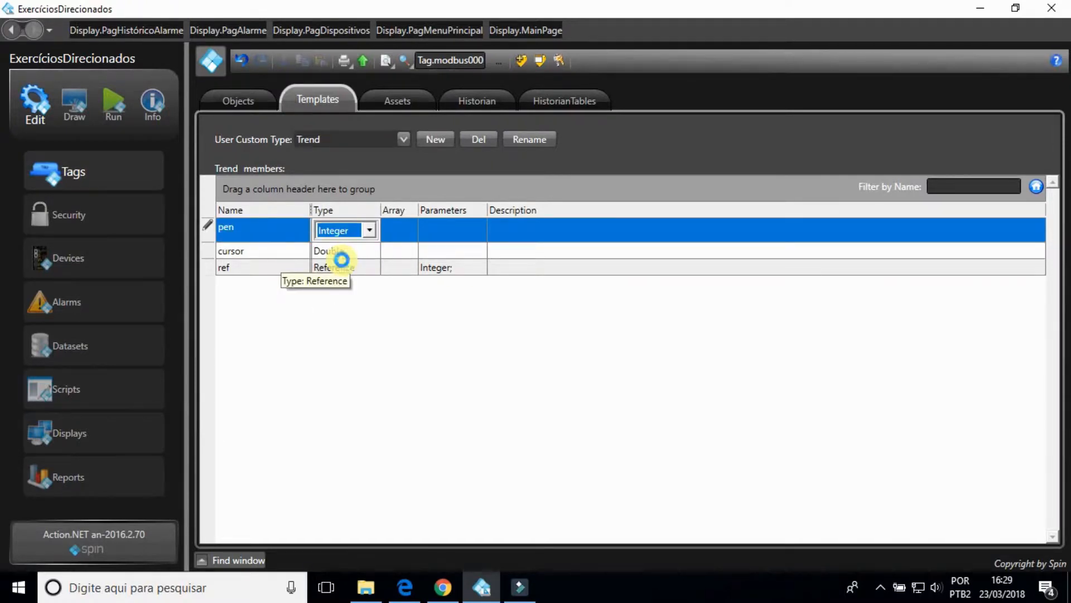
key(Return)
Add a tag object named trend of type Trend with an array size of 2.
click(243, 103)
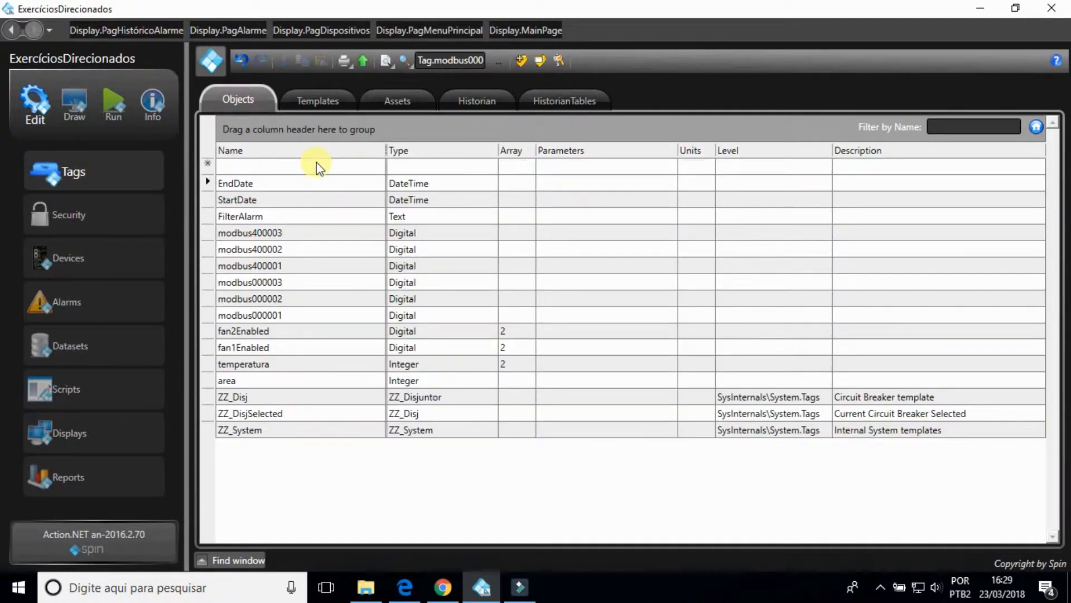
click(318, 165)
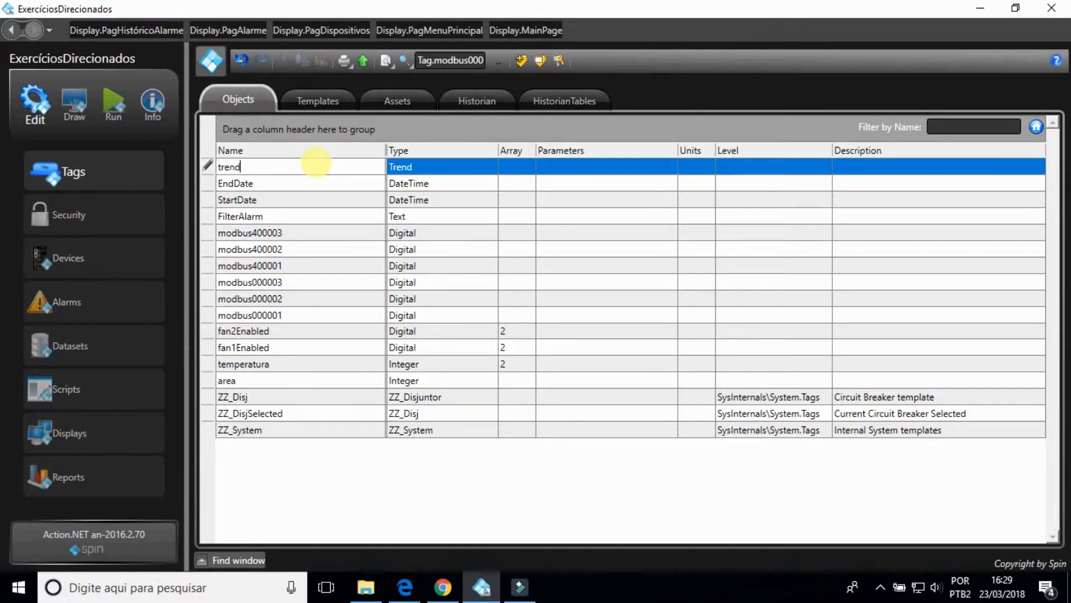
click(524, 169)
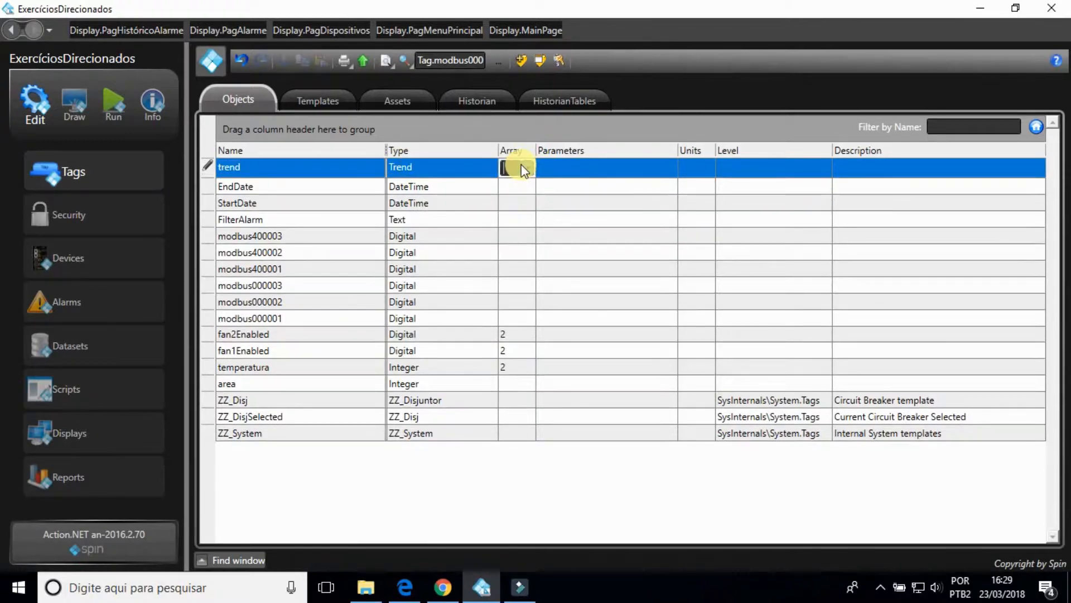
text(2)
key(Return)
Add a tag object named cursorPosition and set its type to Double.
click(336, 166)
text(cursorPosition)
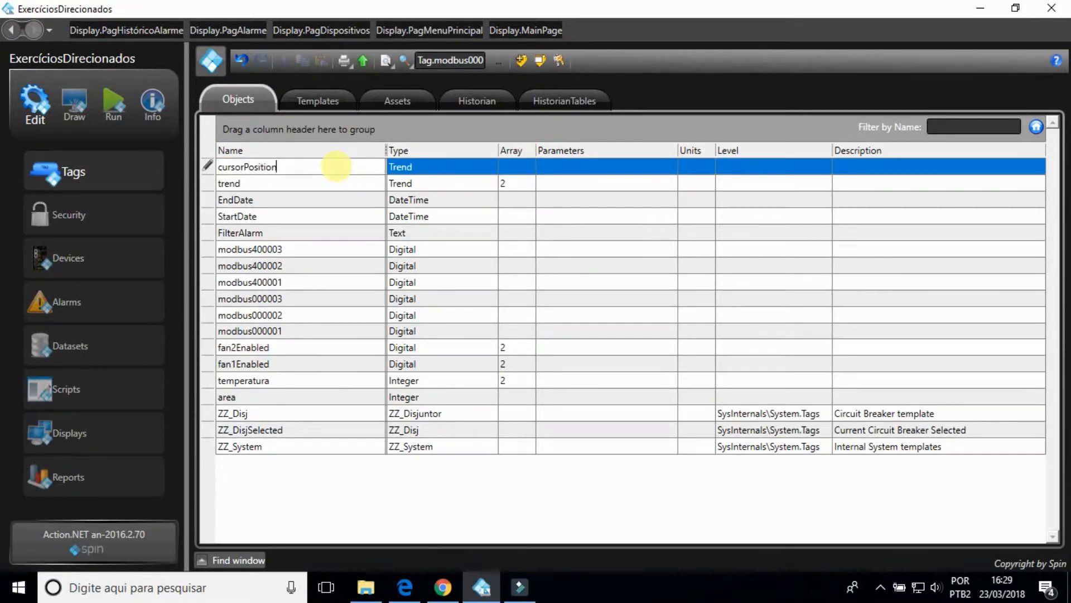
click(407, 167)
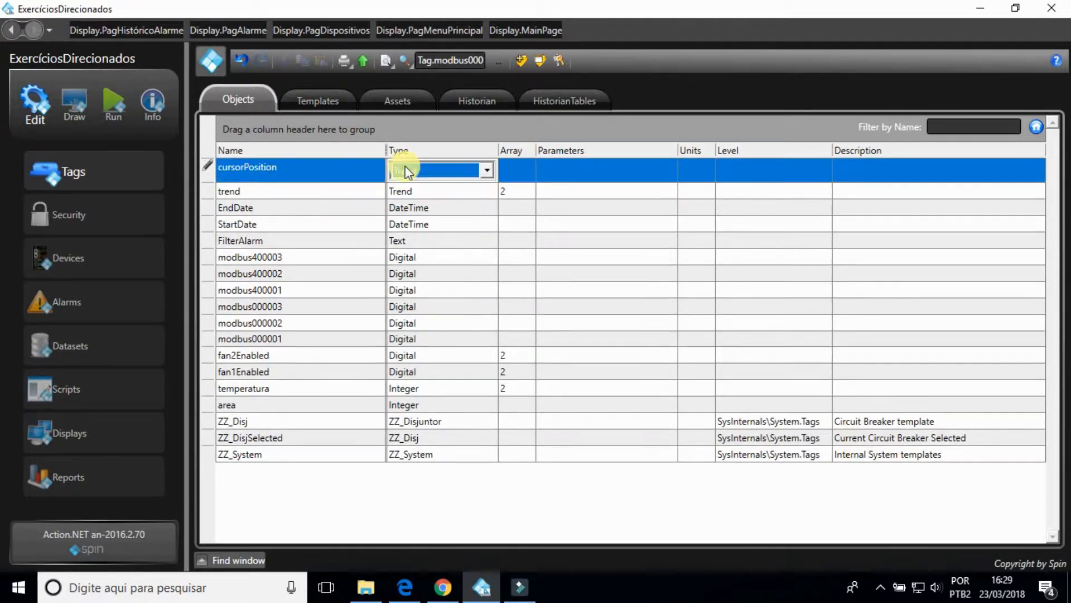
scroll(426, 207, up, 5)
click(429, 219)
key(Return)
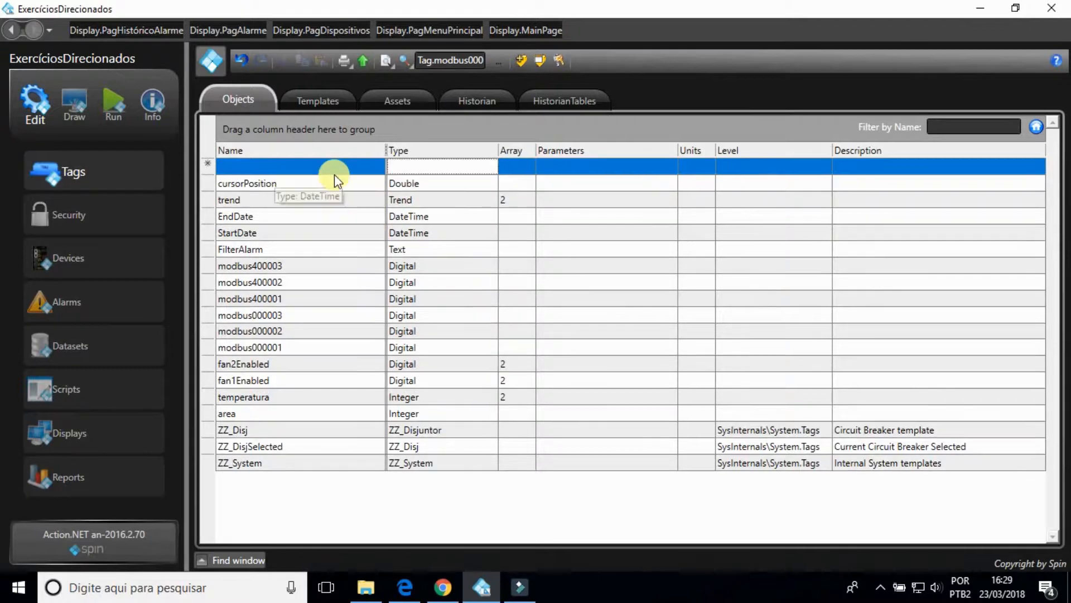
Add a tag object named cursorDateTime and set its type to DateTime.
click(334, 170)
text(cursorDa)
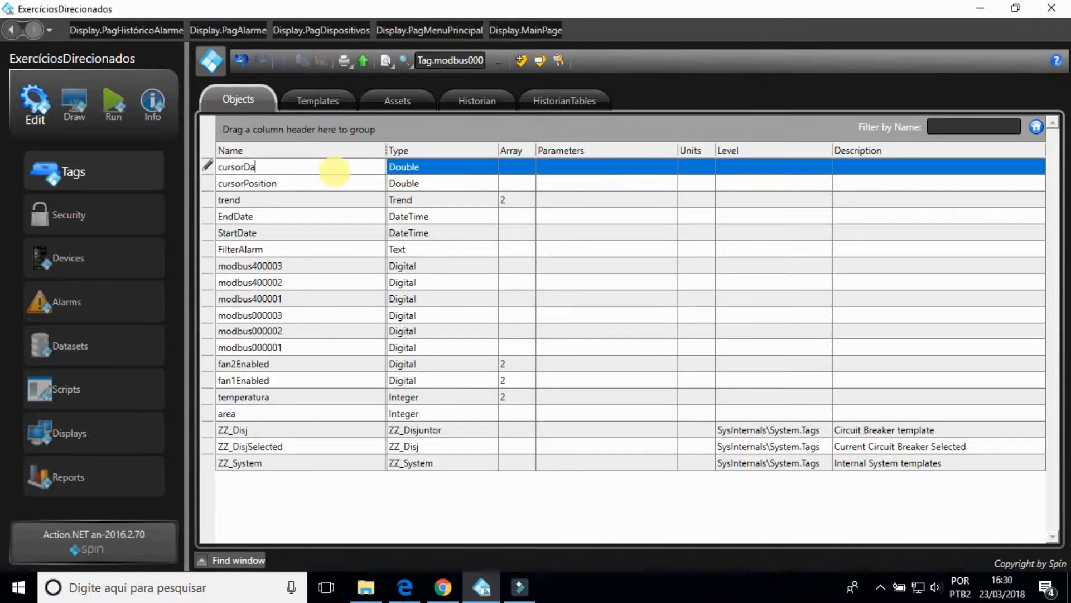
text(teTime)
click(424, 167)
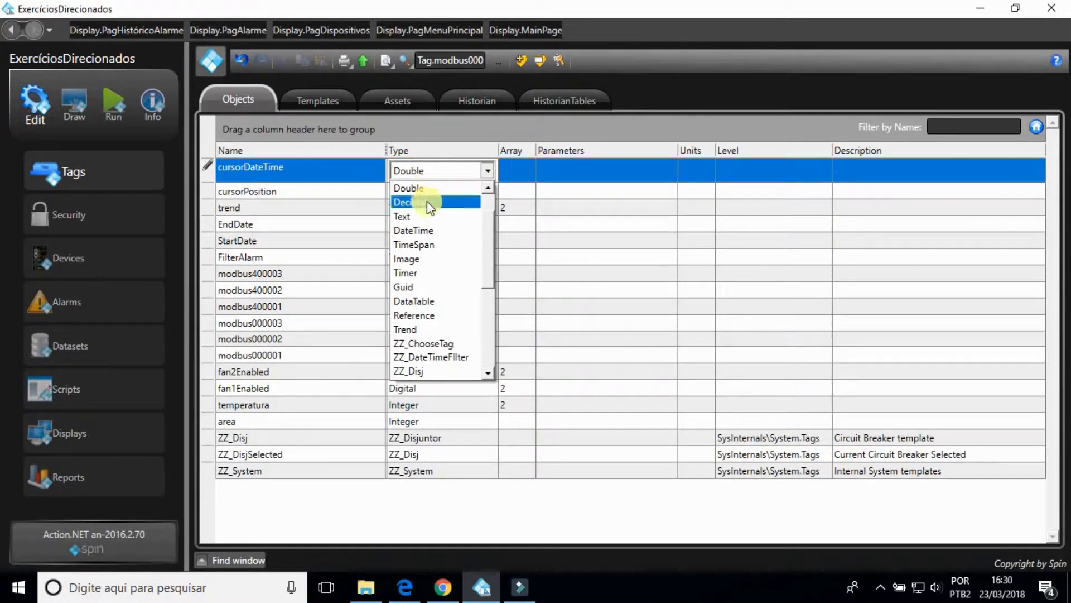
click(433, 228)
key(Return)
Add a tag object named History and set its type to Digital.
click(315, 165)
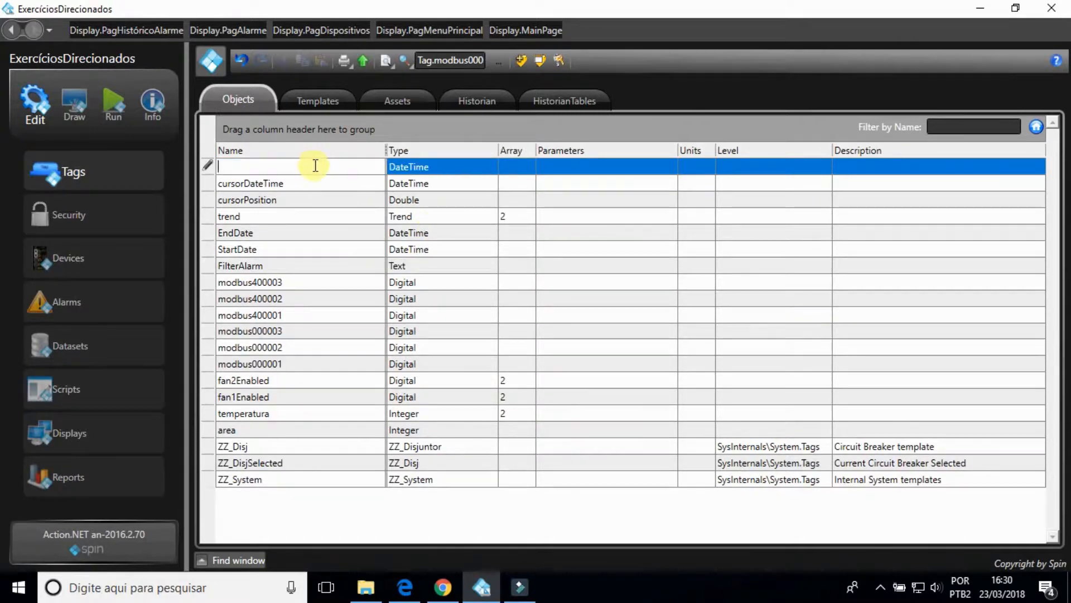
click(412, 168)
click(413, 168)
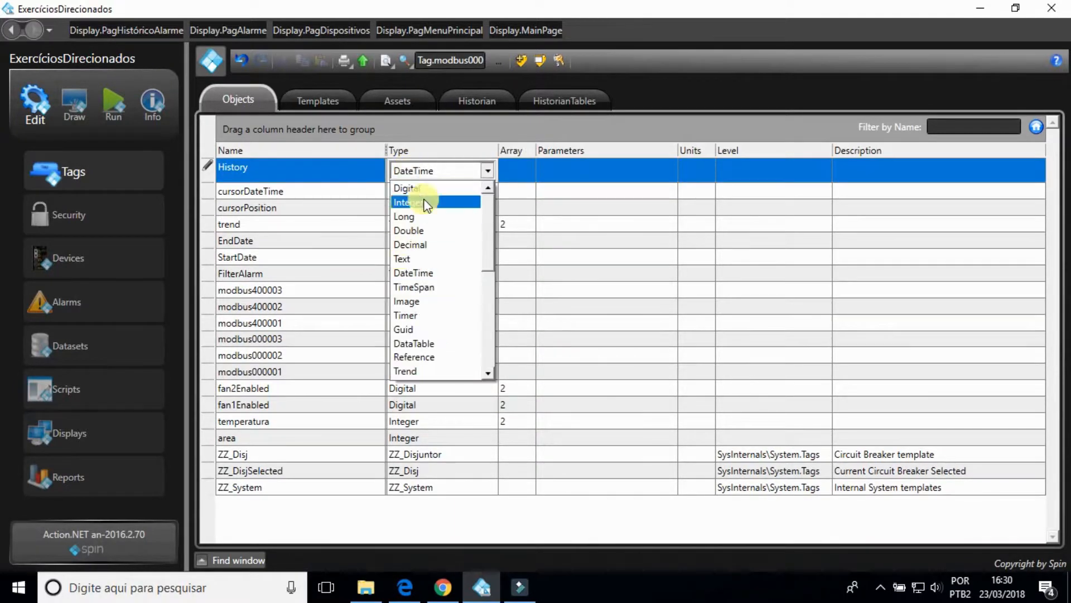
click(431, 192)
key(Return)
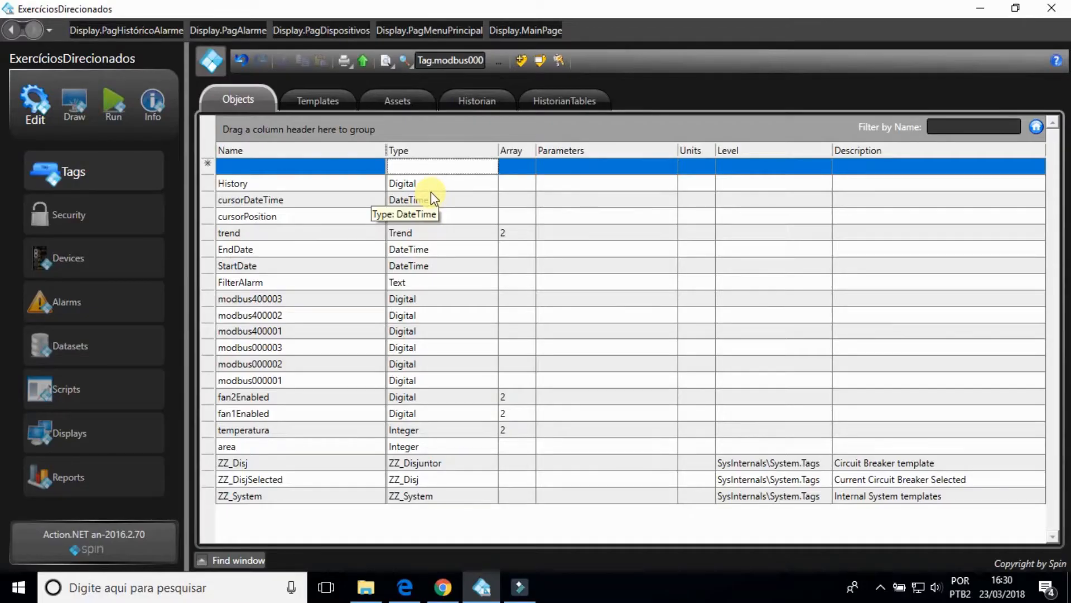
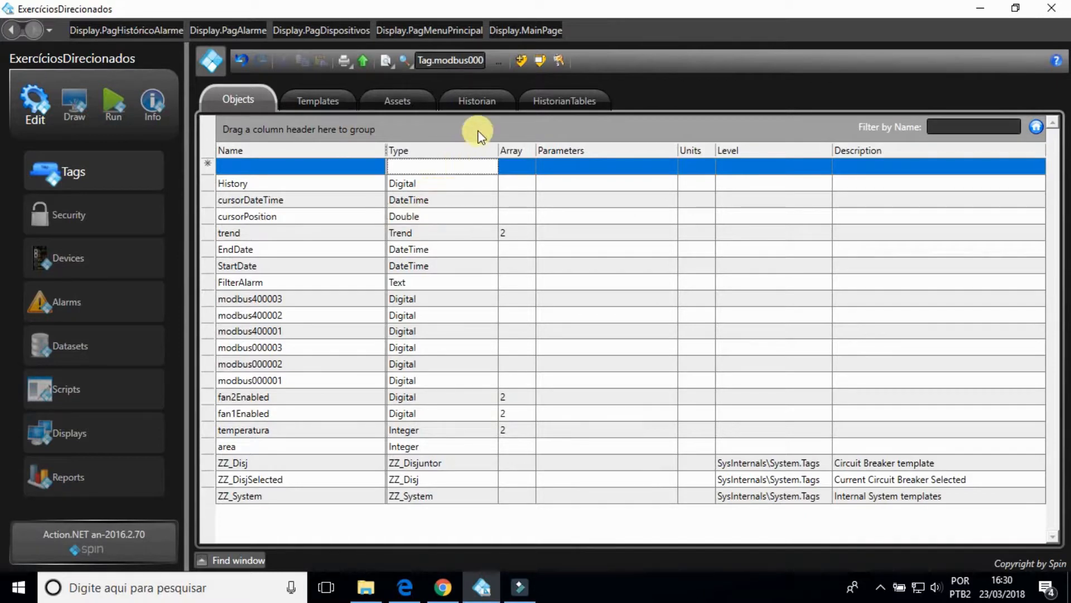
Add a new historian table named SaveOnChange to the list of historian tables.
click(481, 98)
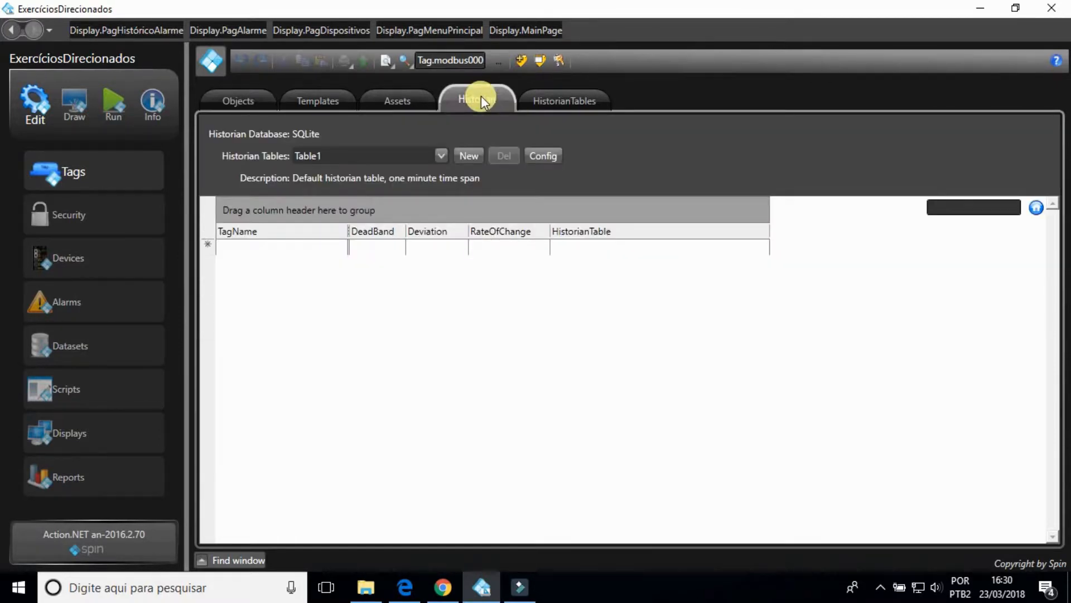
click(539, 95)
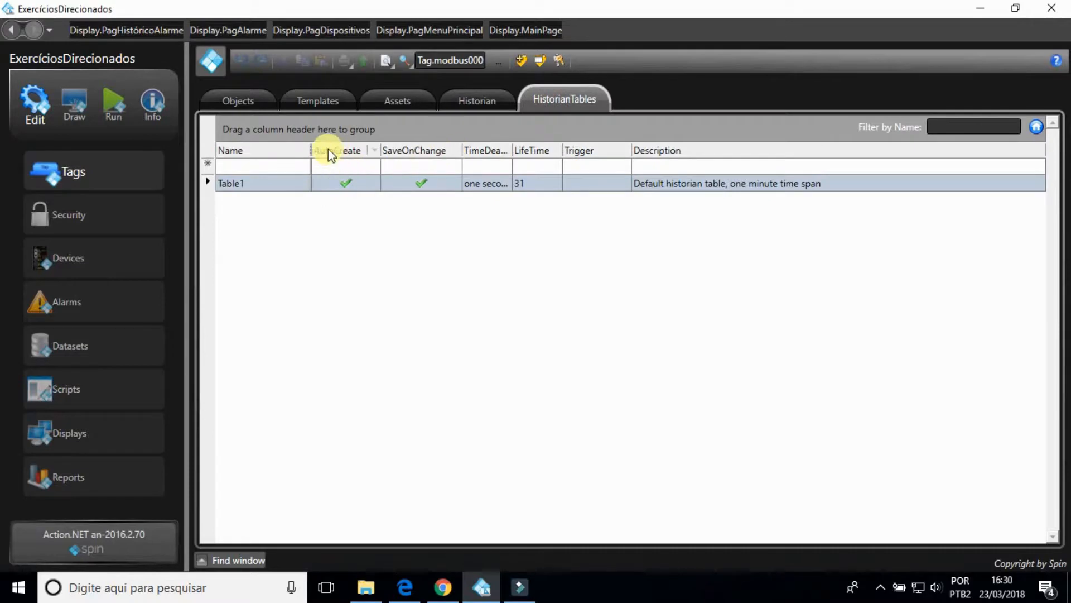
click(288, 165)
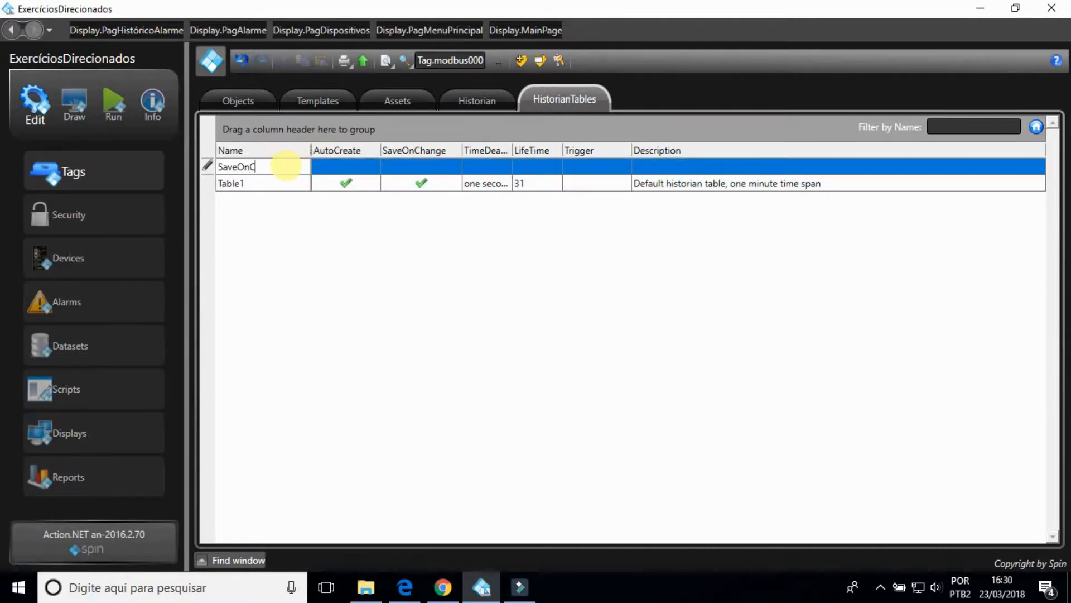
click(351, 167)
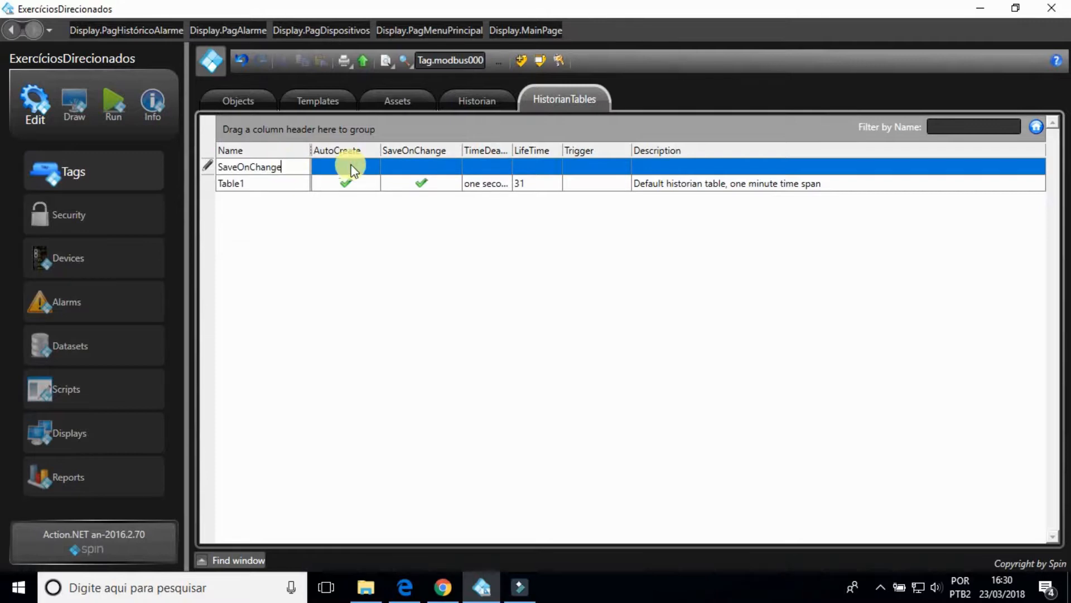
key(Return)
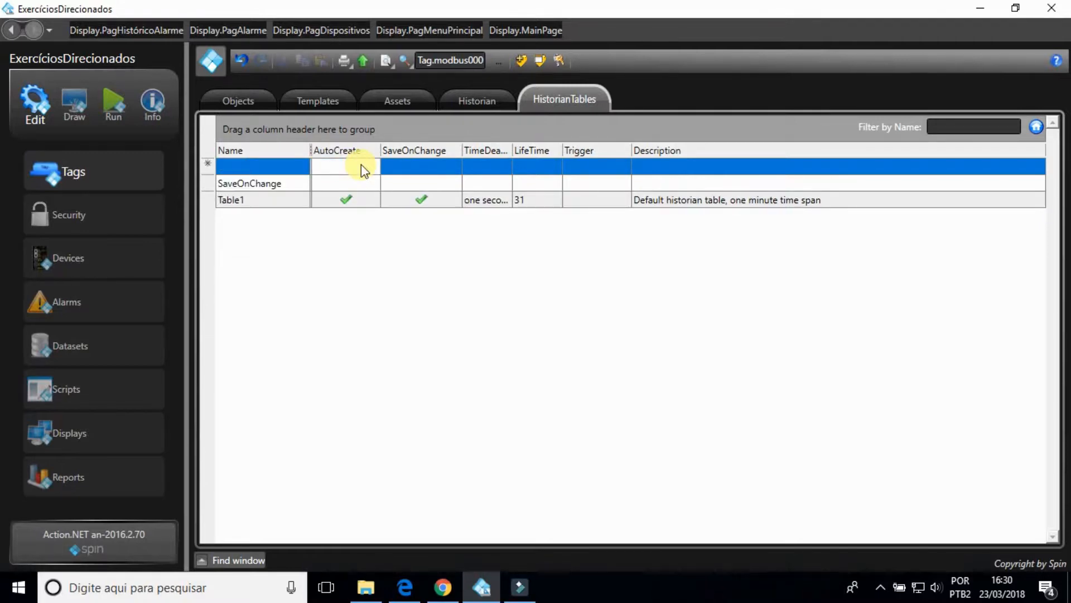
Enable AutoCreate for the SaveOnChange historian table and set its LifeTime to 31.
click(349, 183)
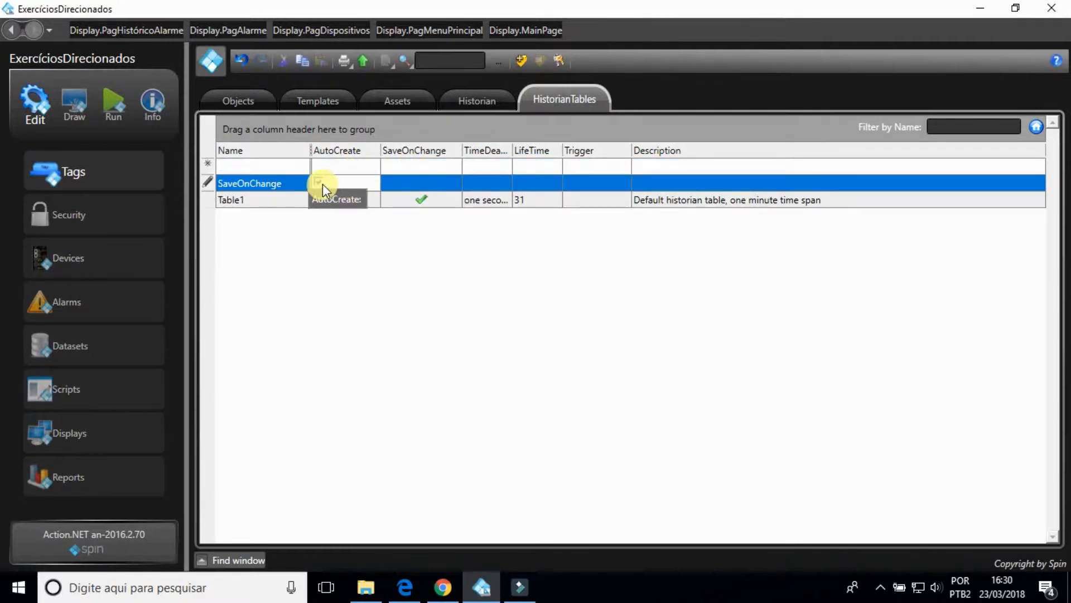
click(323, 183)
click(407, 179)
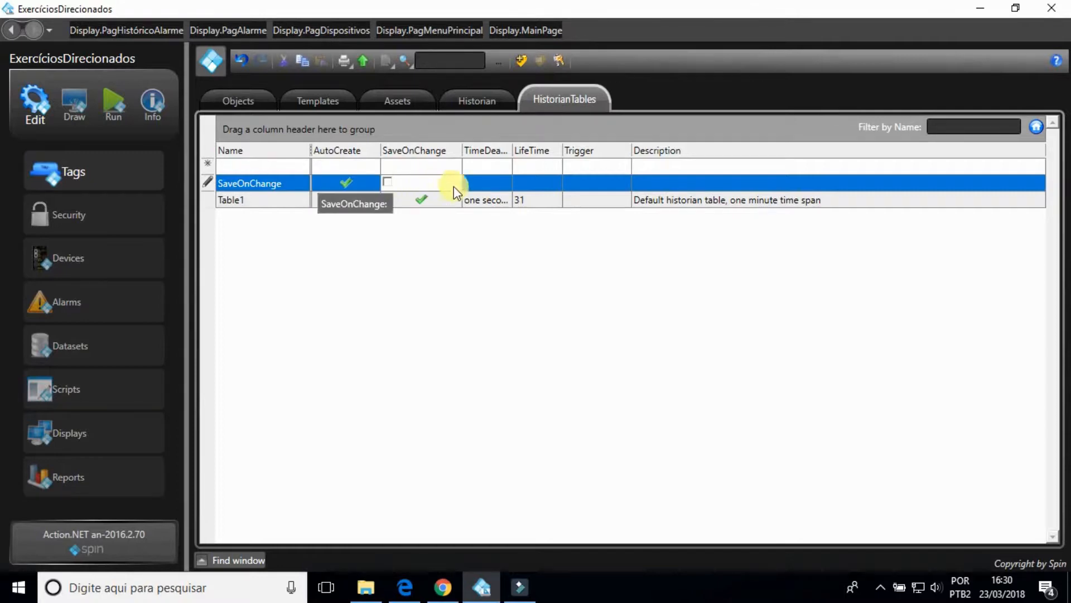
click(539, 188)
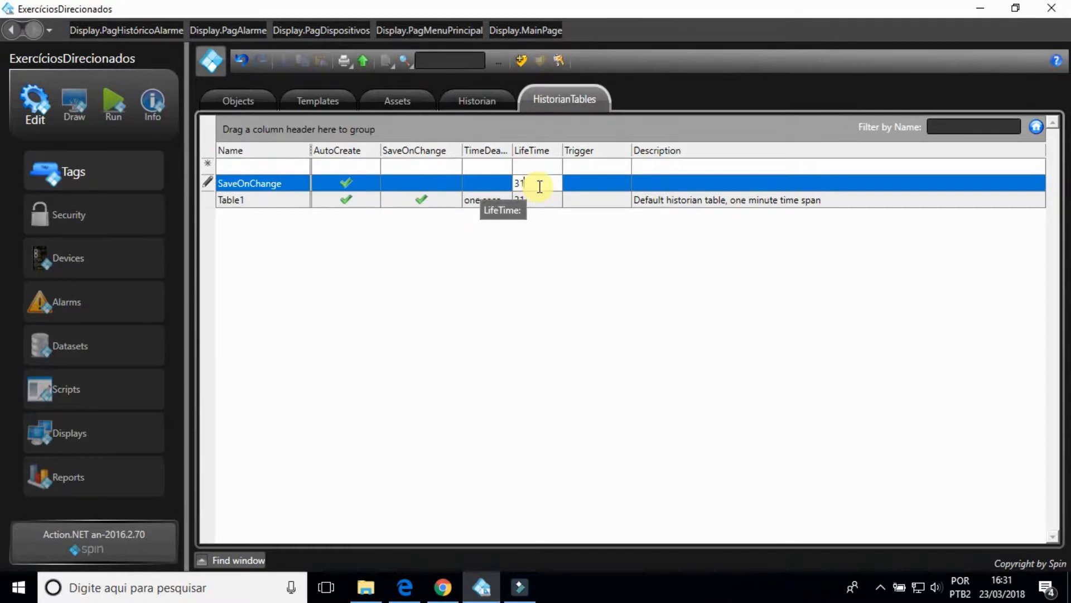
key(Return)
Enable the SaveOnChange option for the SaveOnChange historian table, leaving its TimeDeadband empty.
click(473, 183)
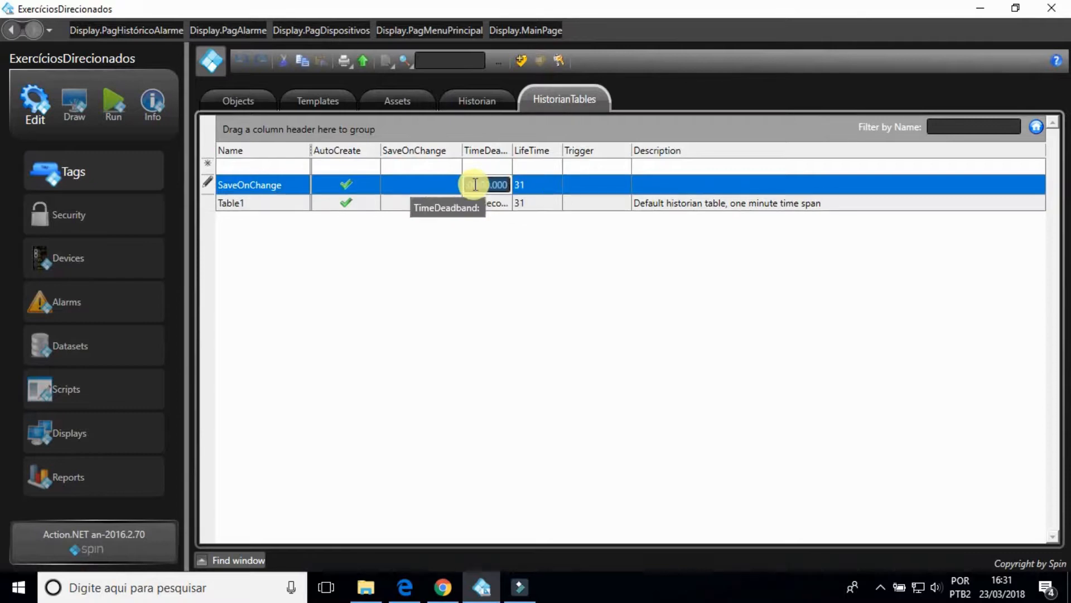
click(452, 201)
click(477, 183)
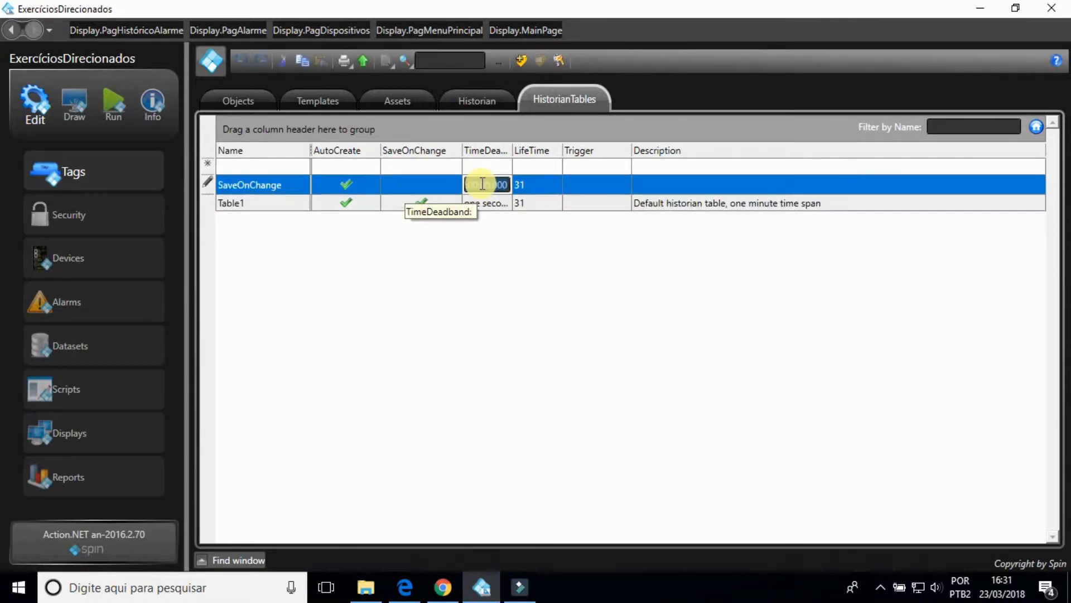
click(551, 187)
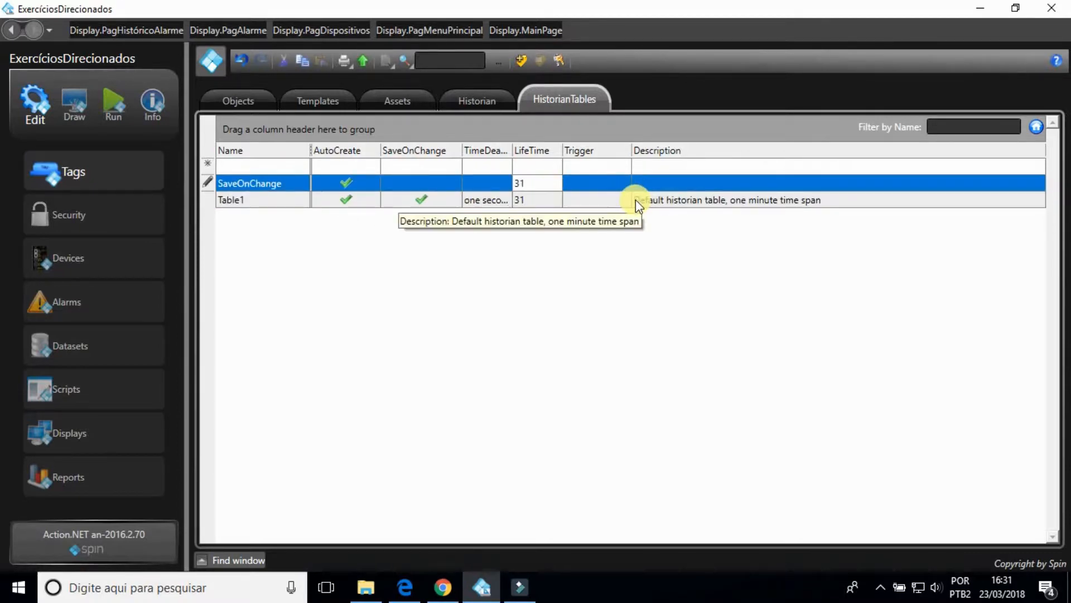
click(441, 184)
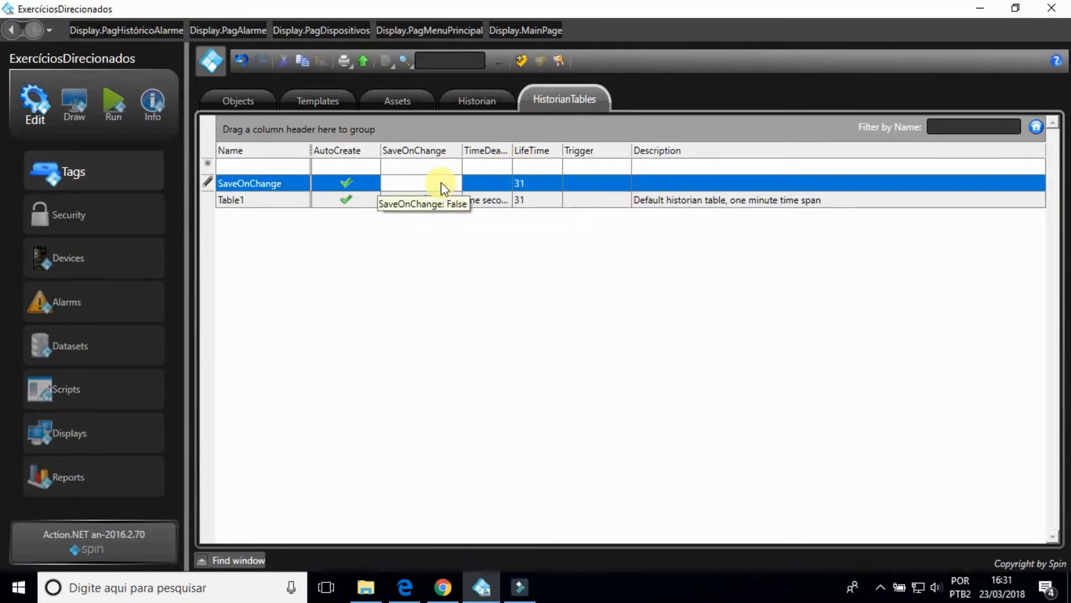
click(488, 200)
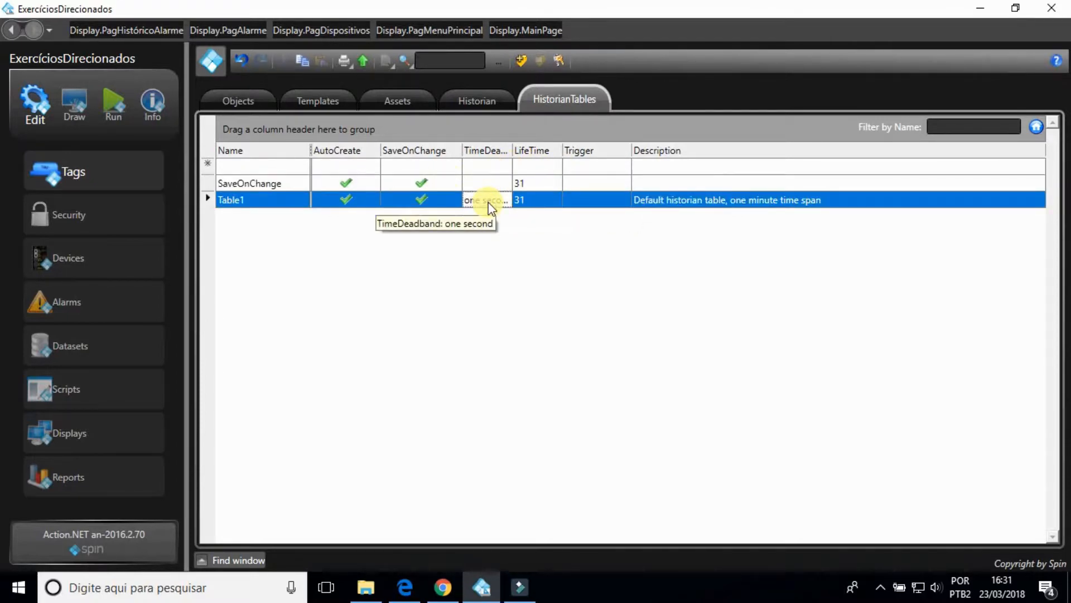
Add the tag temperatura[1] to the historian and assign it to the SaveOnChange table.
click(478, 100)
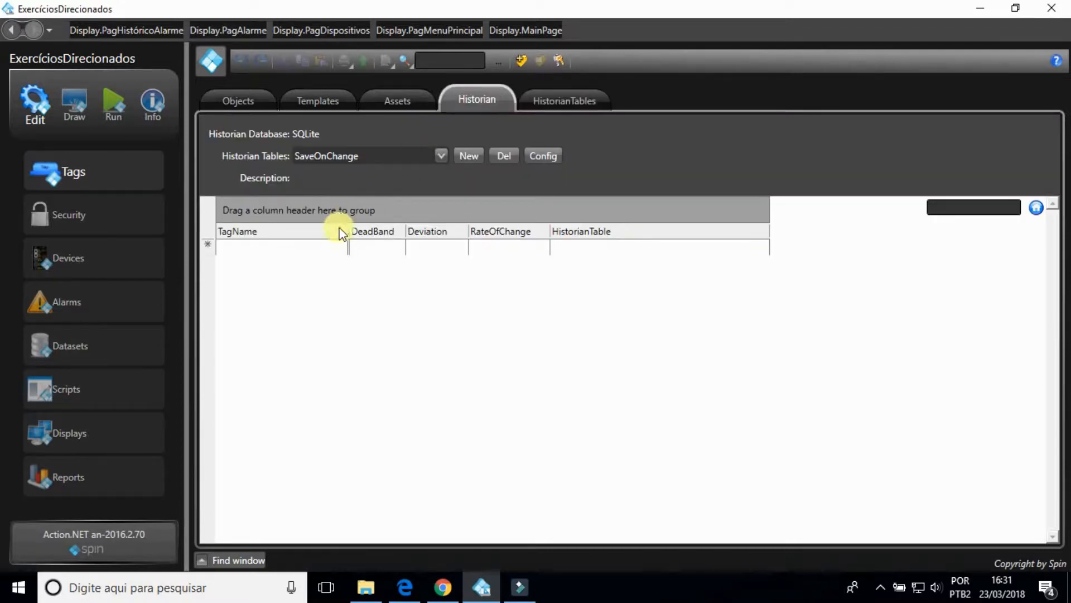
click(296, 246)
text(Tag.tem)
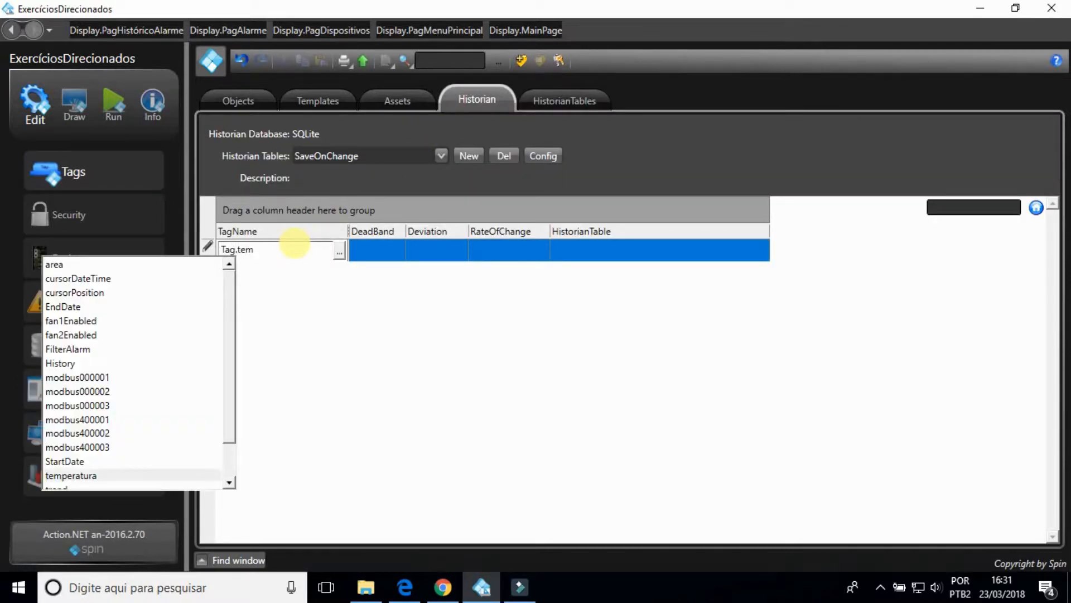
key(Return)
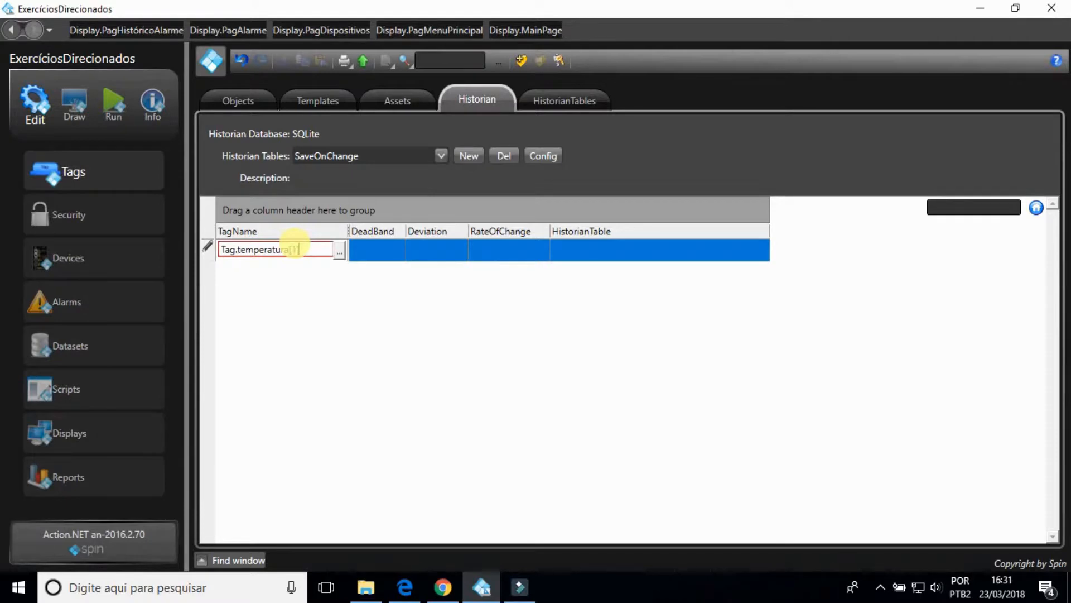
click(592, 252)
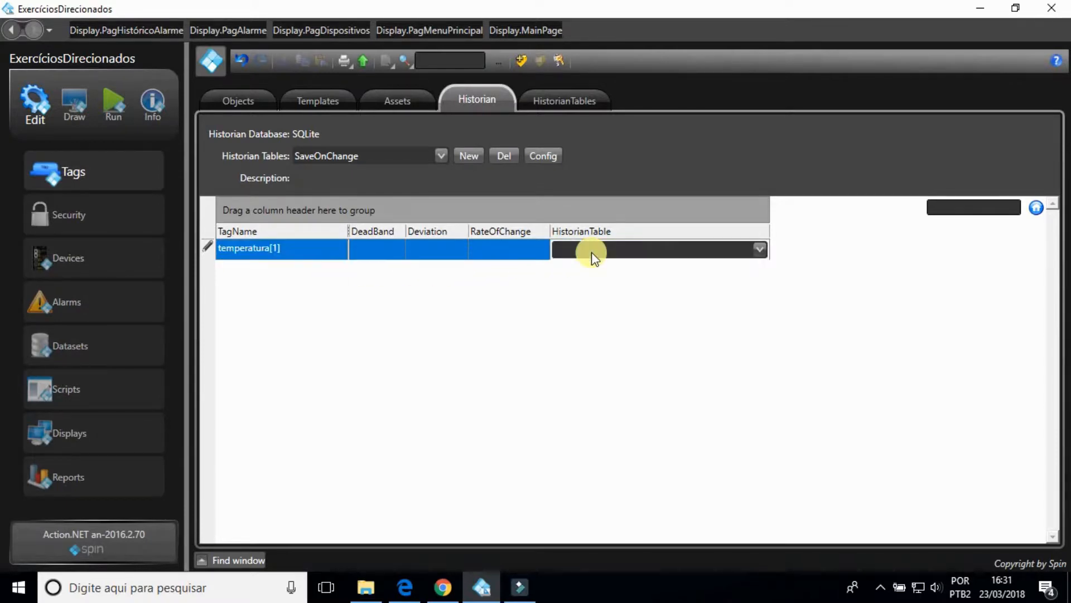
click(594, 272)
key(Return)
Add the tag temperatura[2] to the historian and assign it to the SaveOnChange table.
click(315, 251)
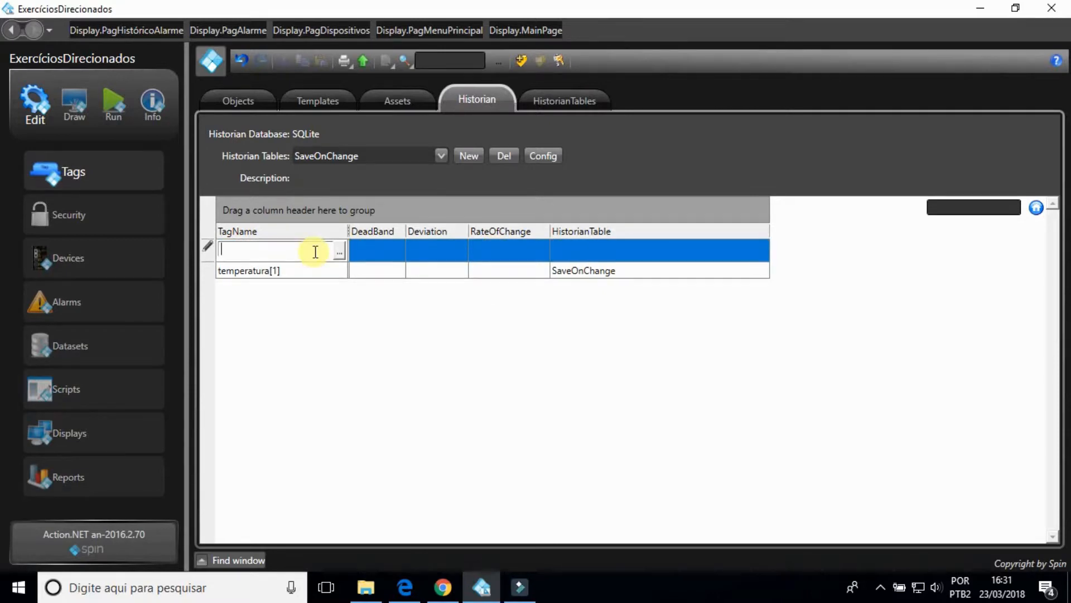
text(Tag.te)
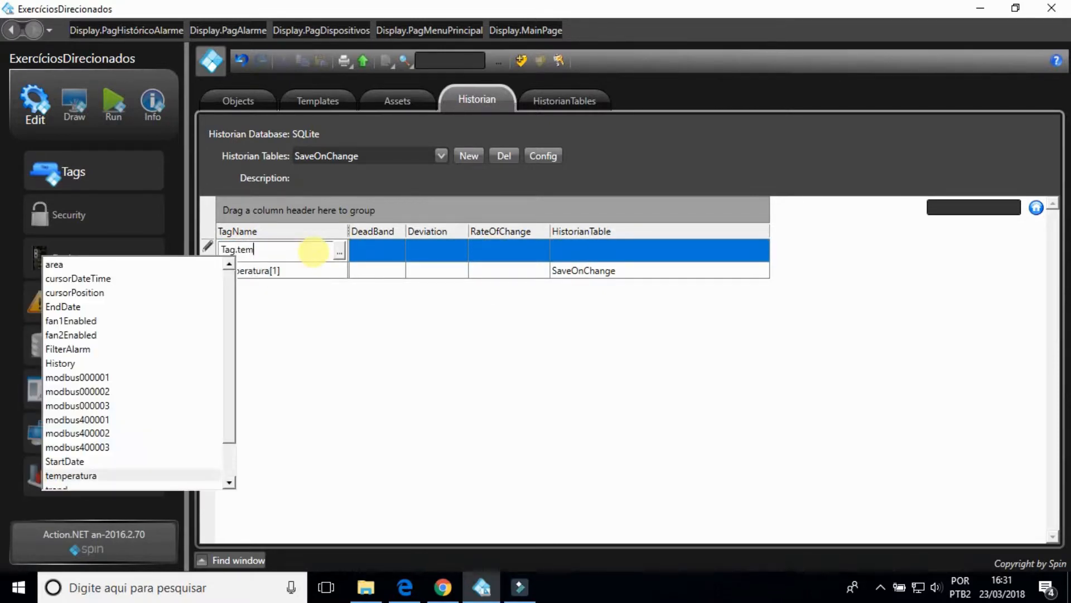
text(m)
key(Return)
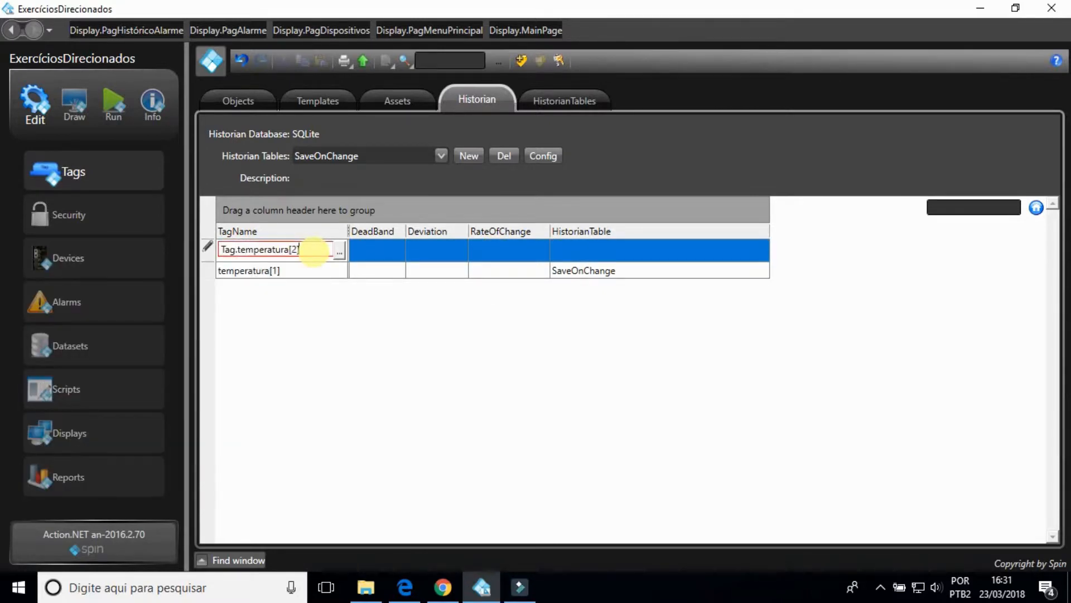
click(597, 249)
click(597, 249)
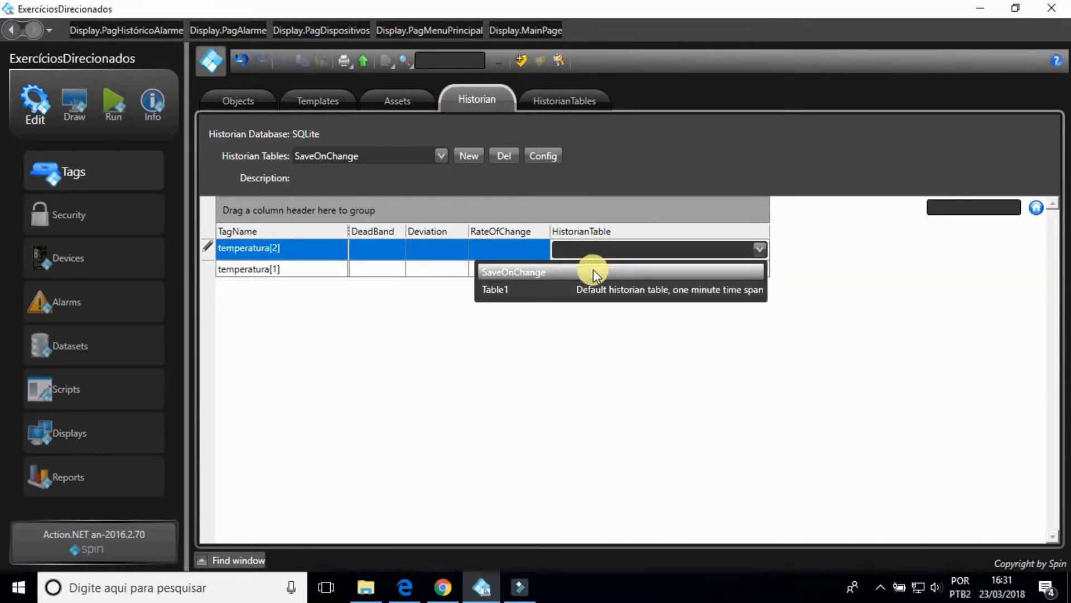
click(593, 272)
key(Return)
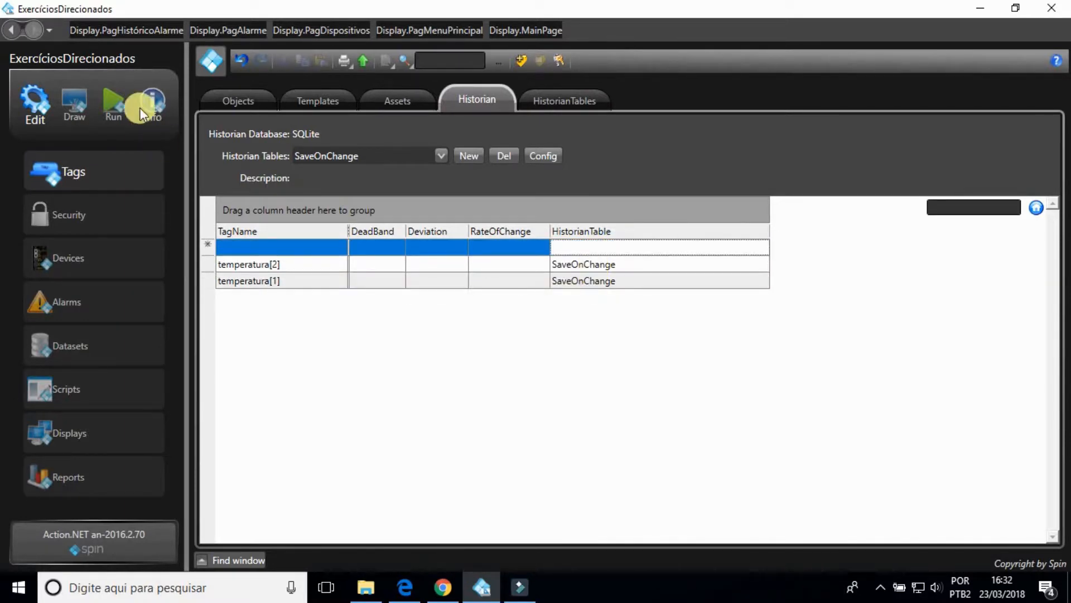
Create a new .NET Smart Client display named PagTrend.
click(74, 104)
click(692, 63)
text(PagTrend)
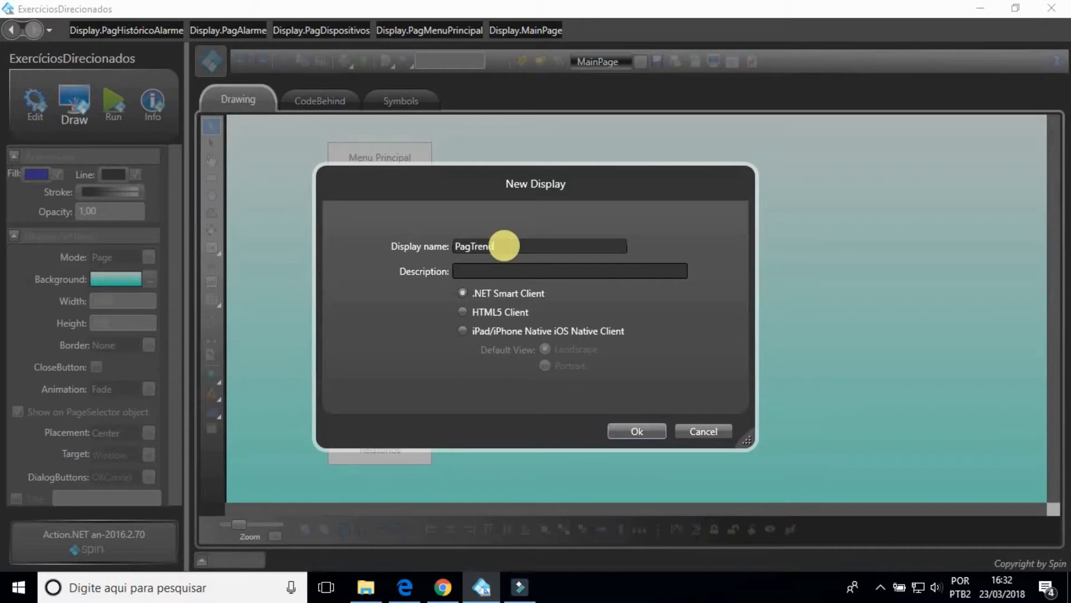
click(636, 431)
Set the background of the PagTrend display to a solid light pink.
click(147, 280)
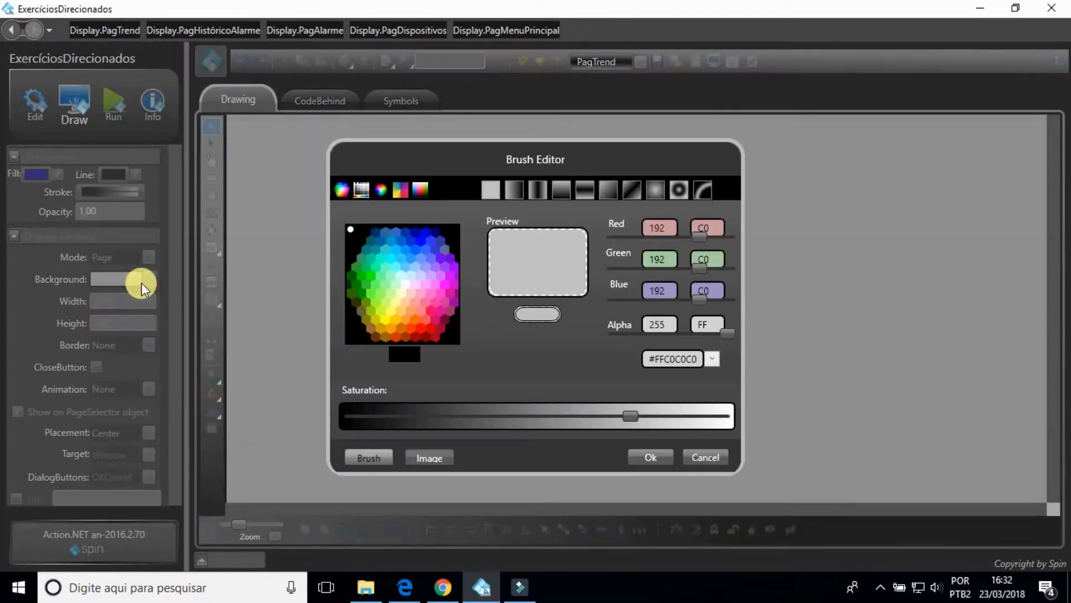
click(381, 279)
click(427, 315)
click(651, 457)
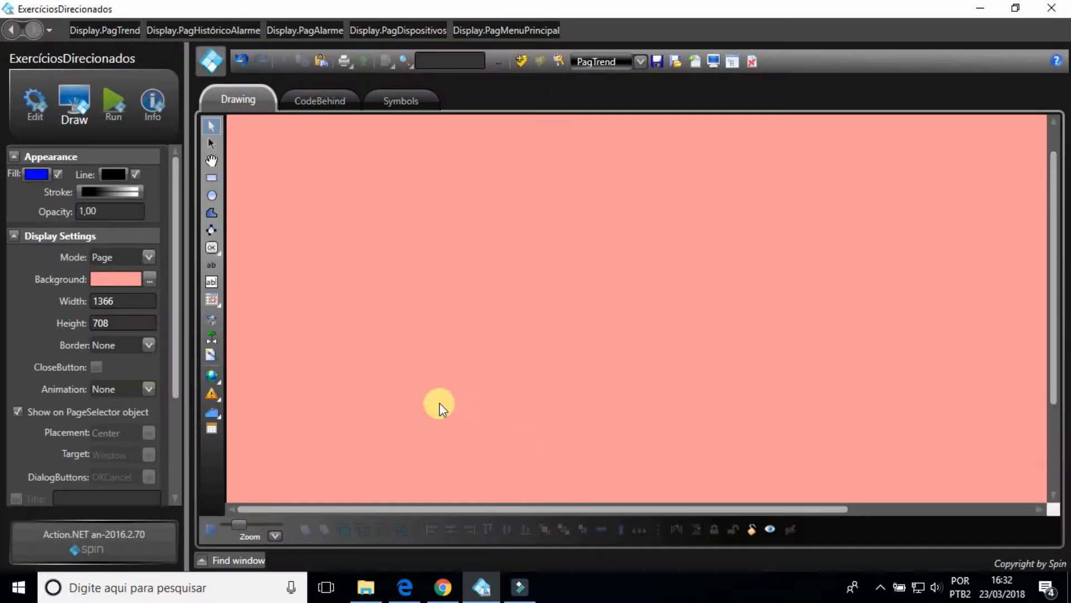
double_click(438, 407)
click(414, 300)
click(651, 457)
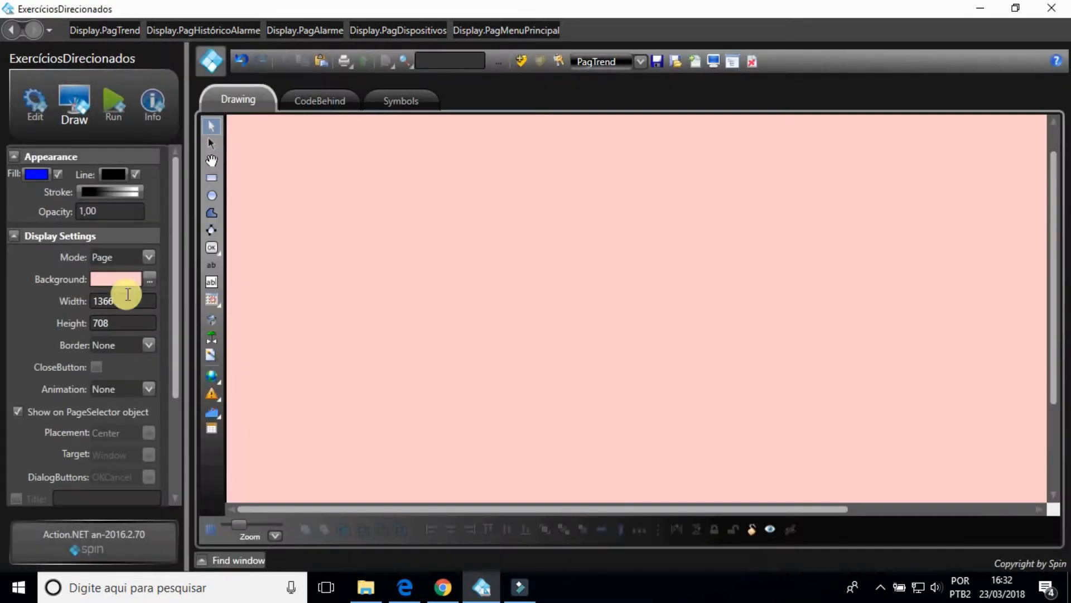
Set the PagTrend display's width to 1600 and its height to 990.
text(1600)
mouse_move(124, 301)
mouse_down()
mouse_move(75, 302)
mouse_move(76, 322)
mouse_up()
text(990)
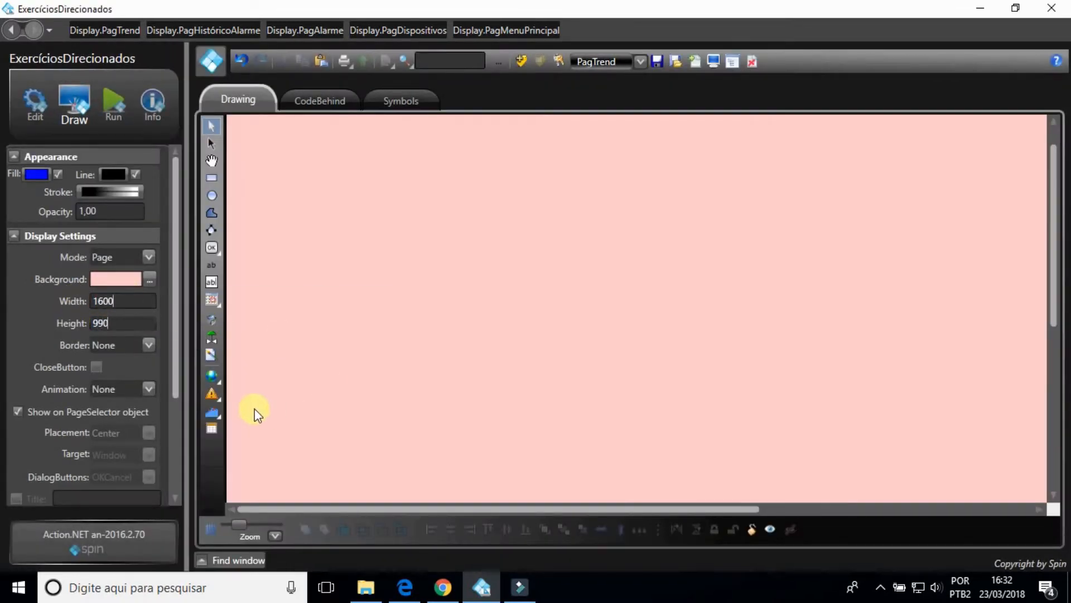
Draw a TrendWindow about 646 wide and 303 high on the PagTrend display and open its configuration.
click(230, 417)
drag(282, 189, 788, 427)
double_click(516, 273)
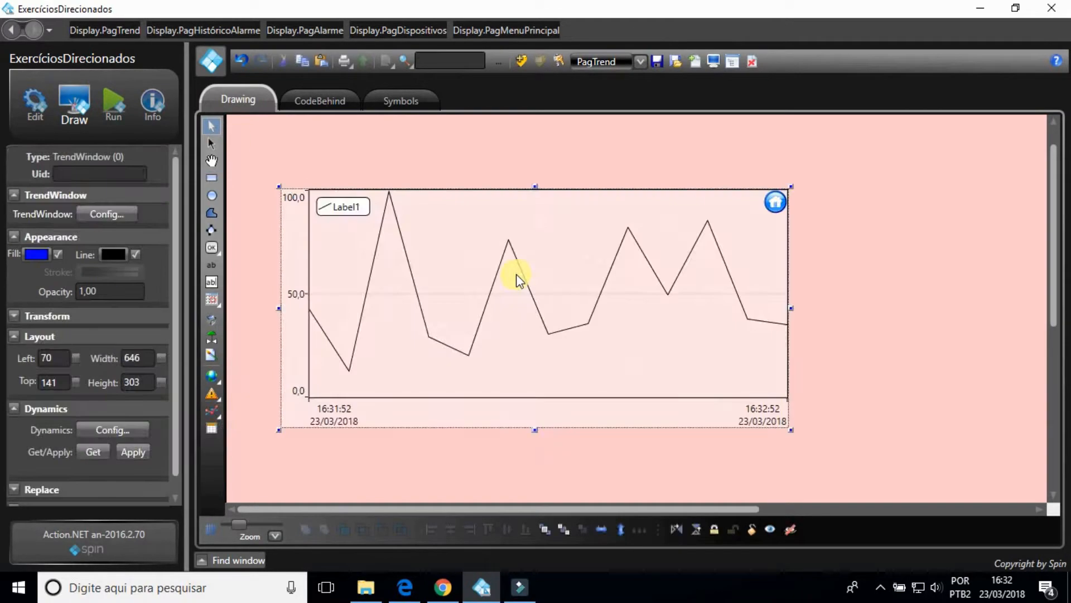
Configure the trend window's default pen with Visible 1, field name Pen1 and tag trend[1].ref.
click(496, 307)
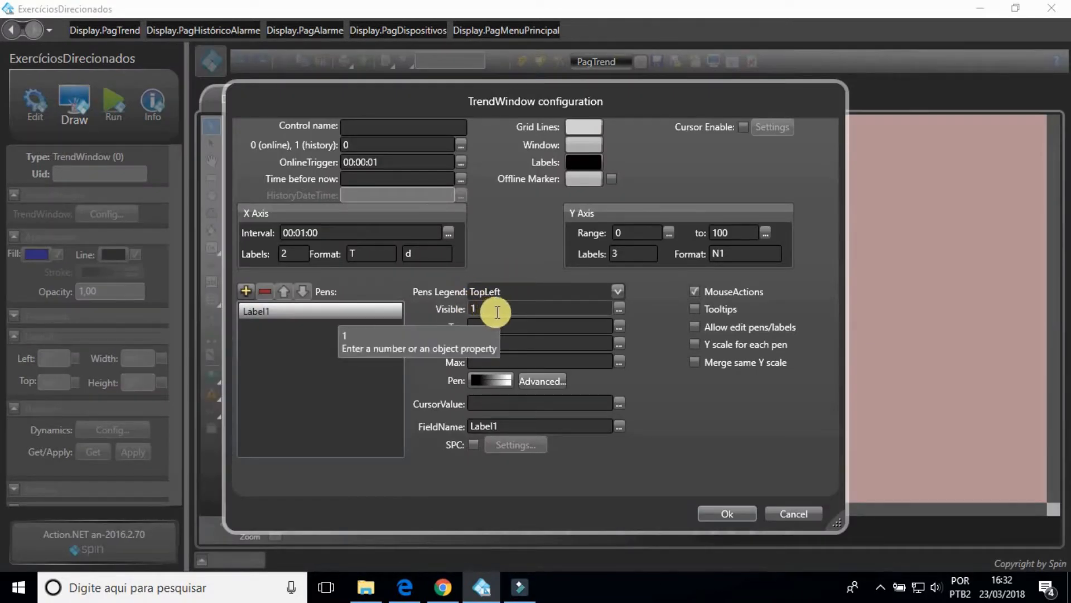
text(1)
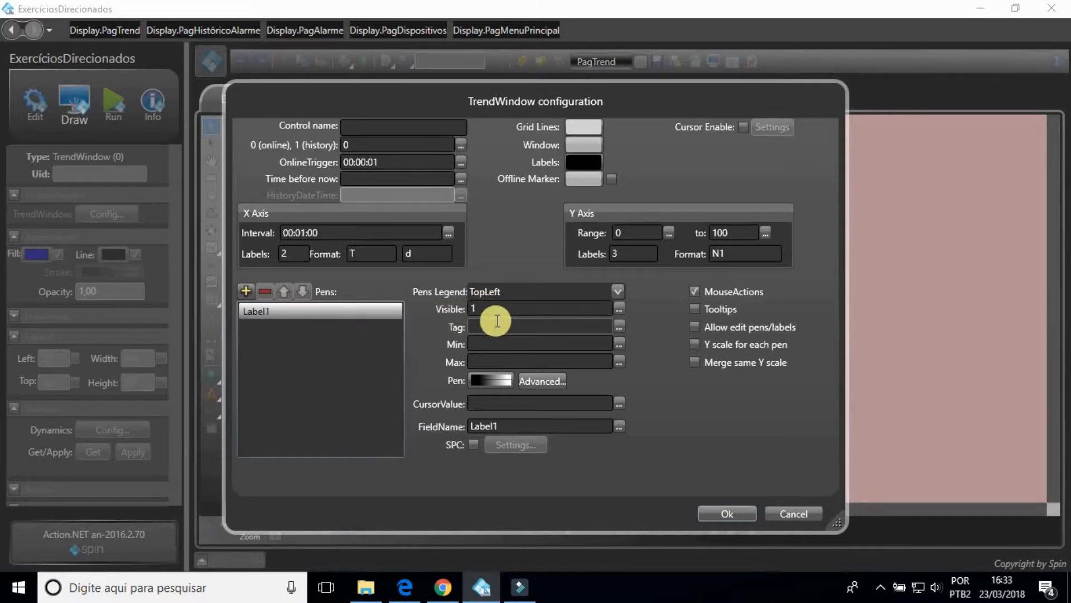
click(497, 323)
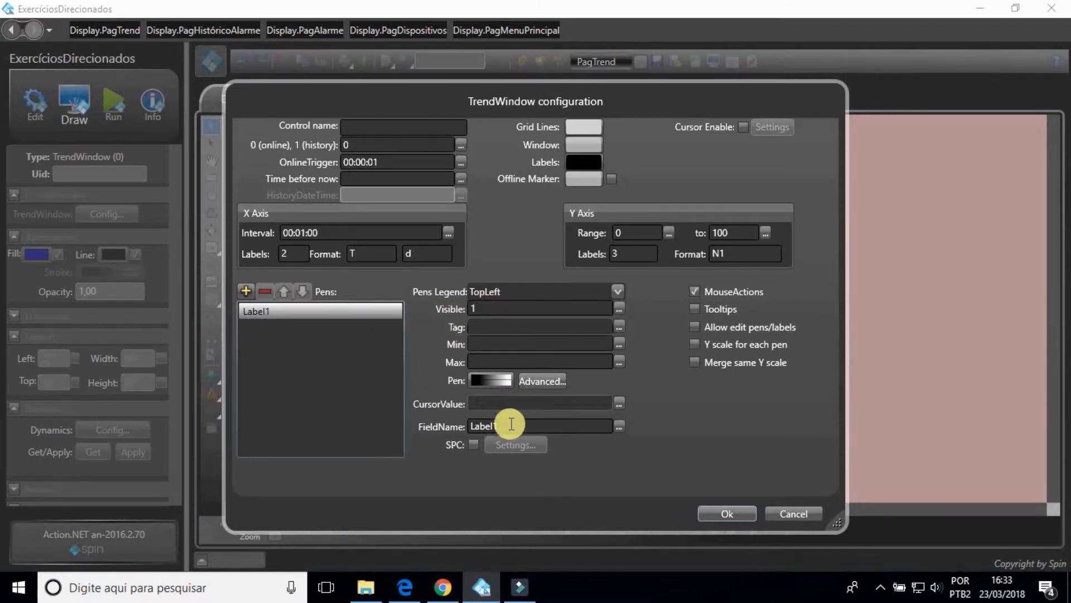
double_click(488, 426)
text(Pen1)
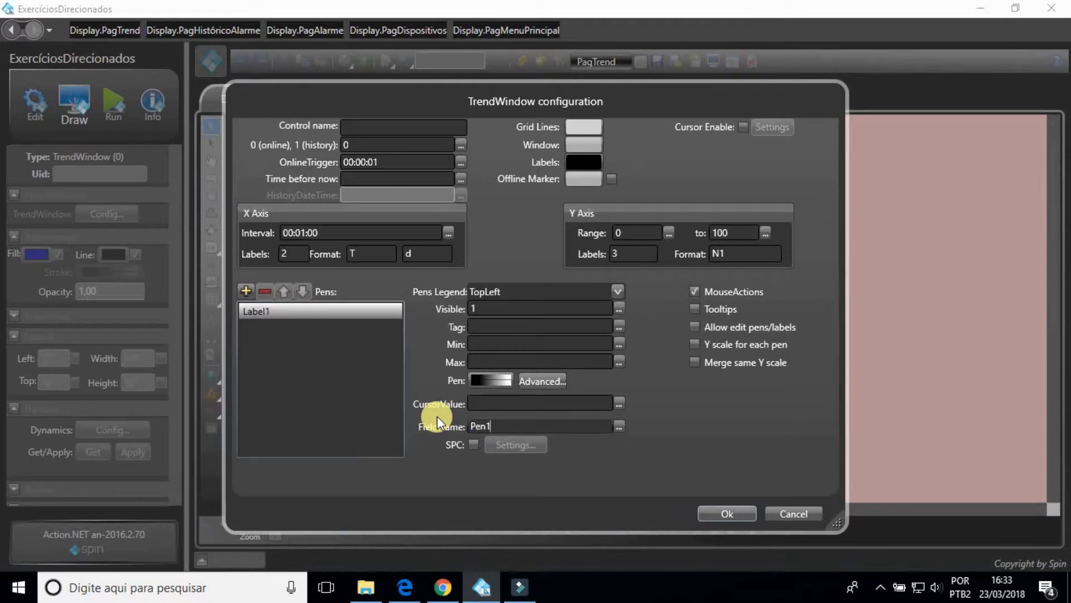
click(510, 327)
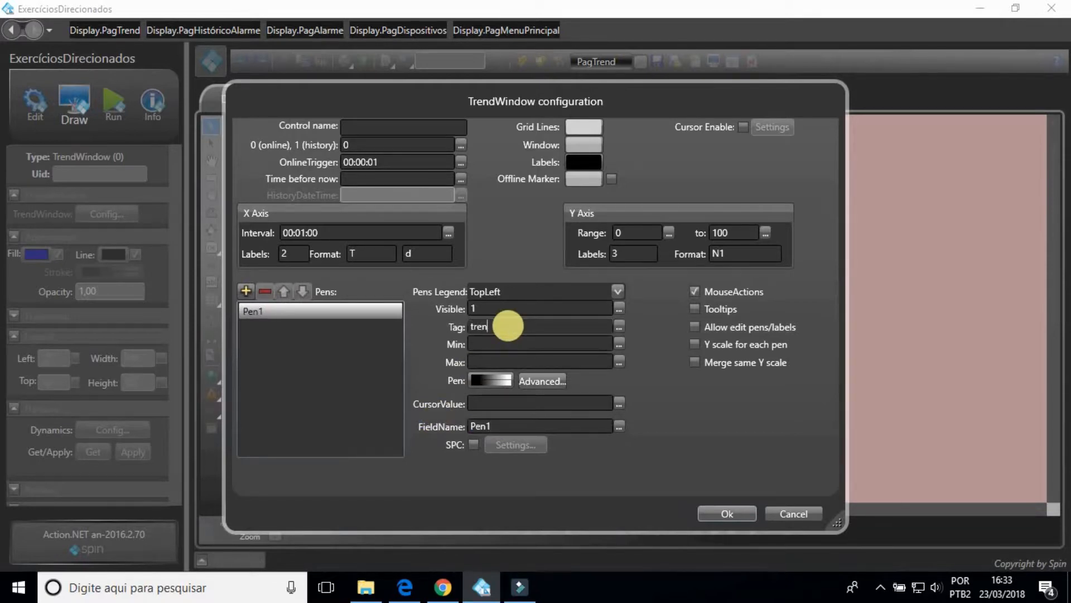
text(trend[1].)
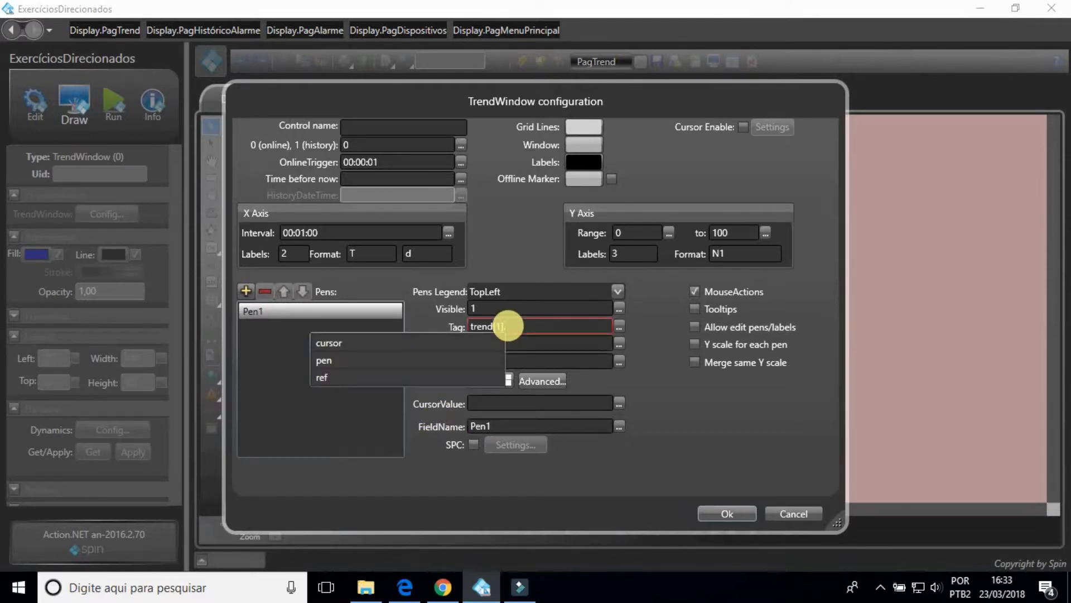
key(Down)
key(Down)
key(Down)
key(Return)
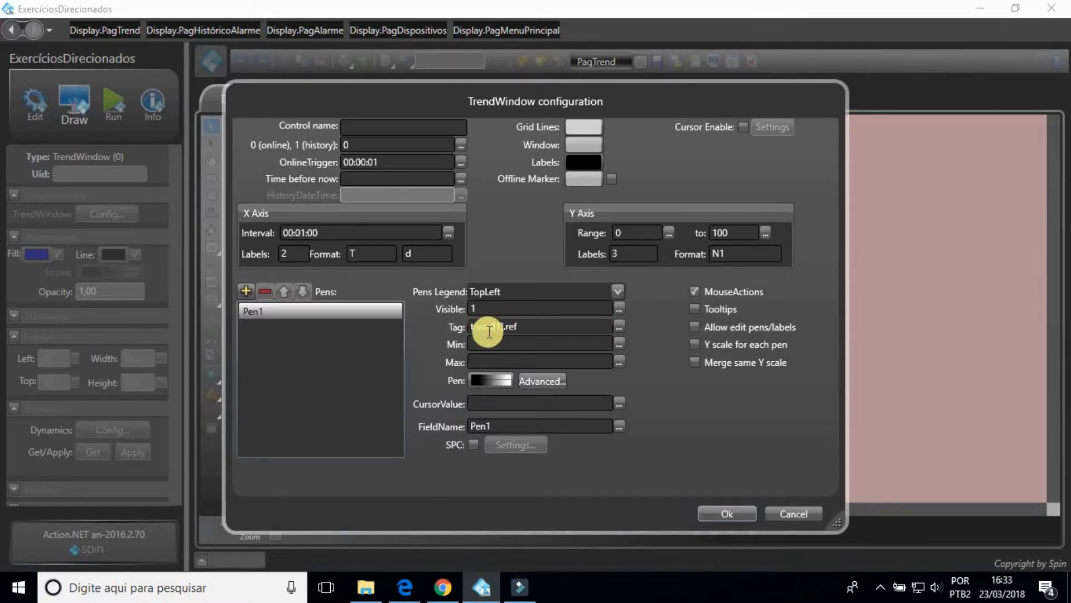
Add a second pen with the field name Pen2 and the tag trend[2].ref.
click(246, 290)
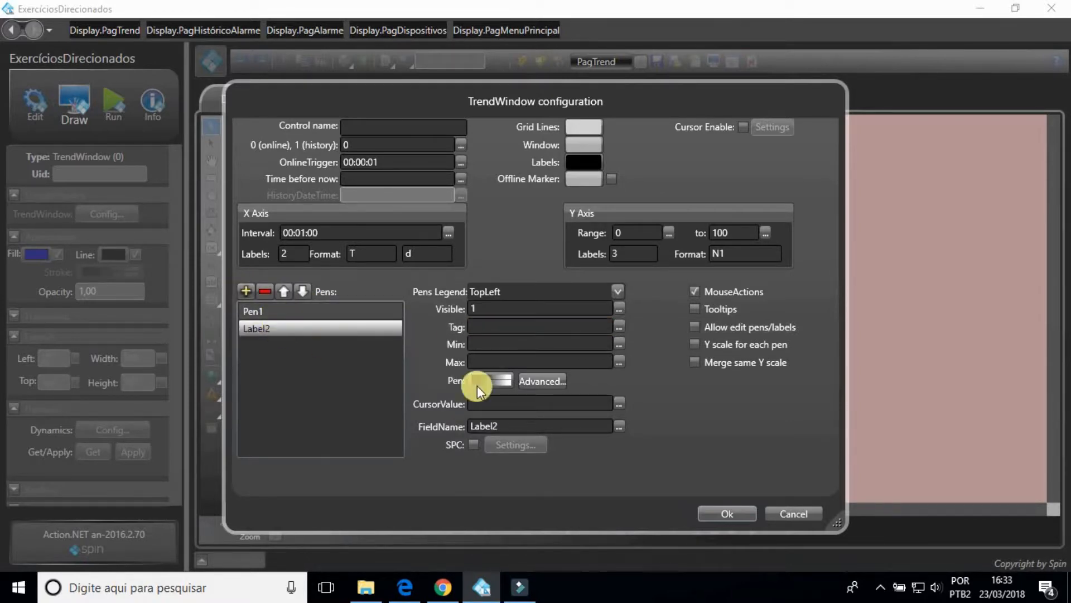
drag(534, 426, 458, 432)
text(Pen2)
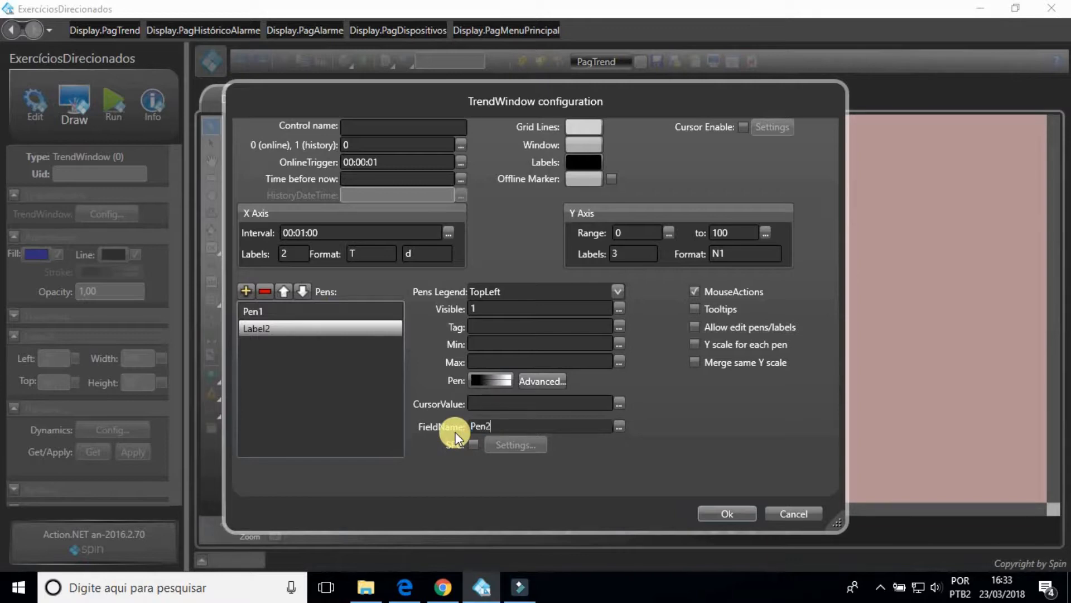
click(499, 326)
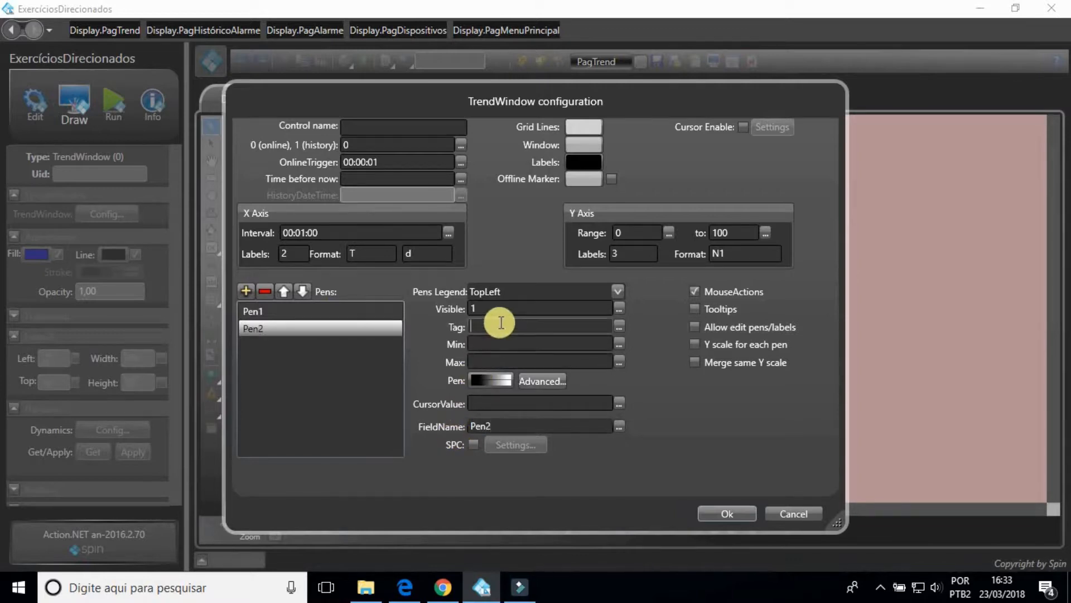
text(trend[2].ref)
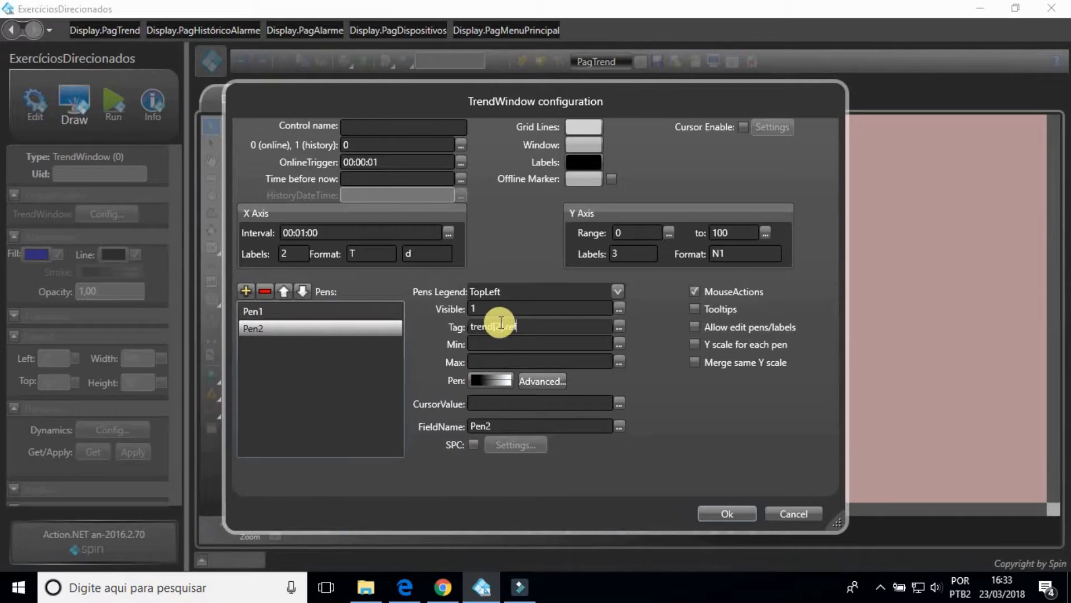
Enable the trend cursor and set the primary cursor's position to cursorPosition and its output to cursorDateTime.
click(742, 127)
click(762, 127)
click(467, 279)
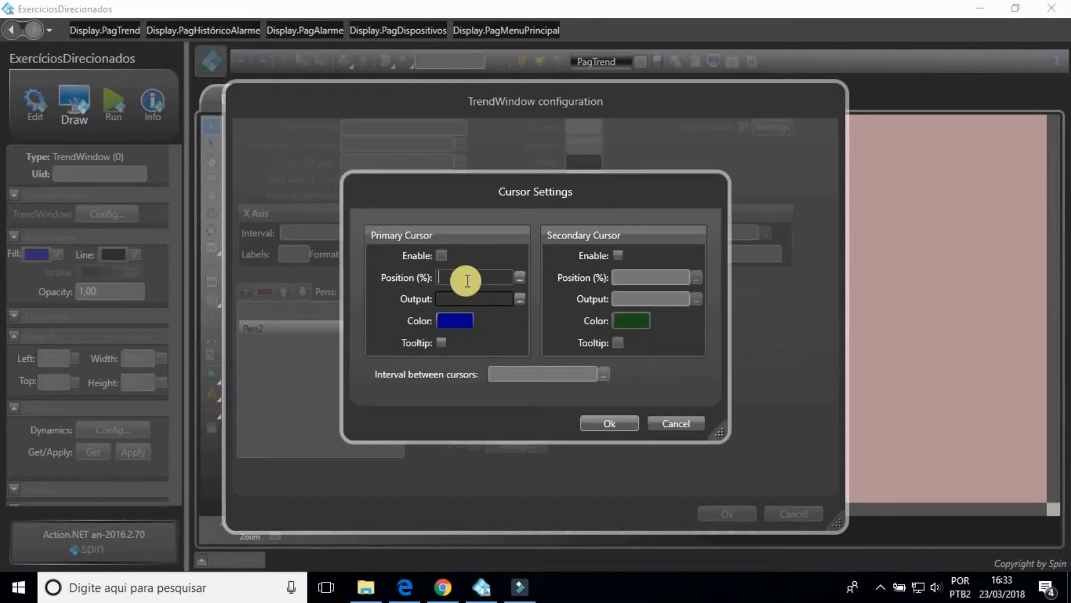
text(cur)
key(Down)
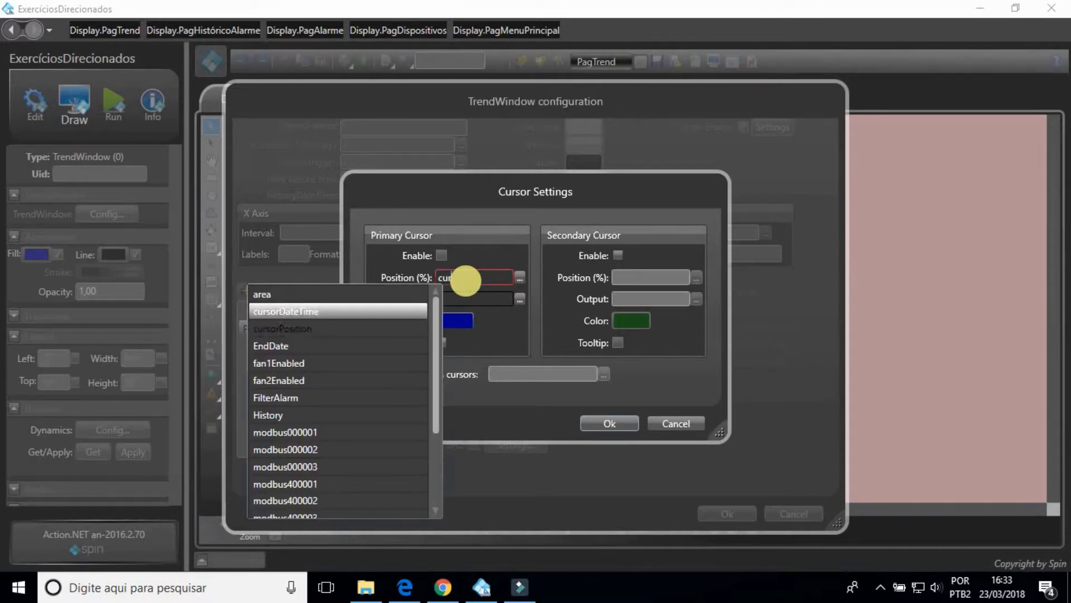
key(Return)
click(475, 298)
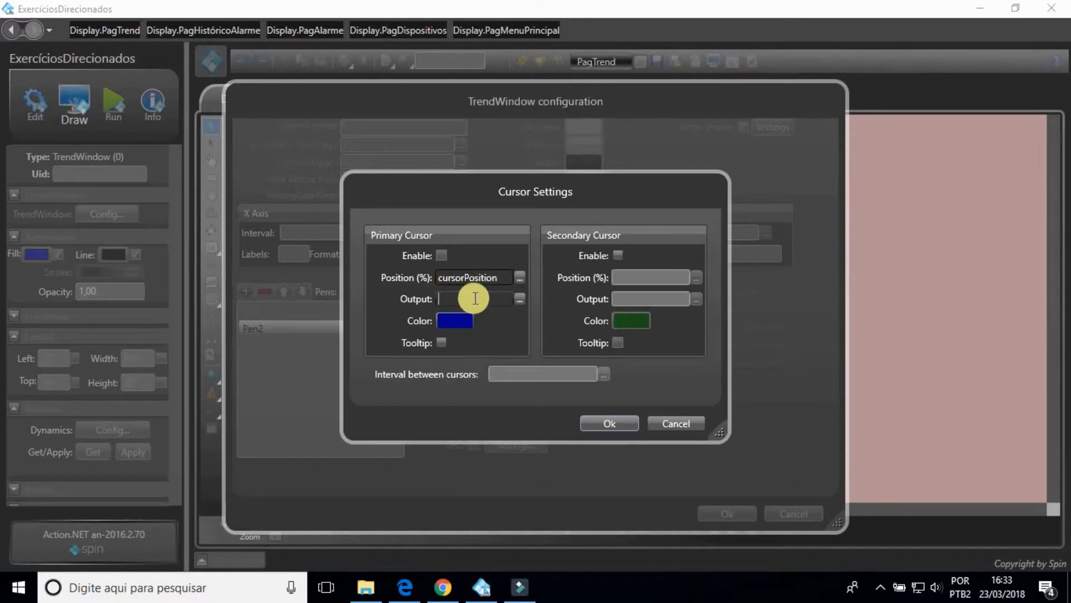
text(cur)
key(Return)
click(615, 426)
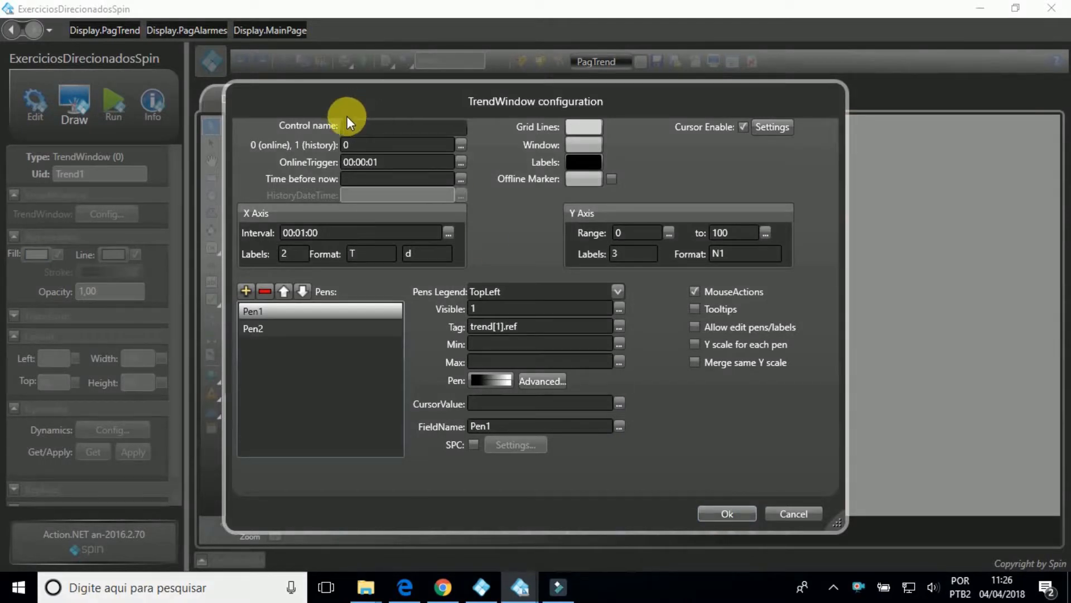
Name the trend window's control Trend1 and accept its configuration.
click(347, 119)
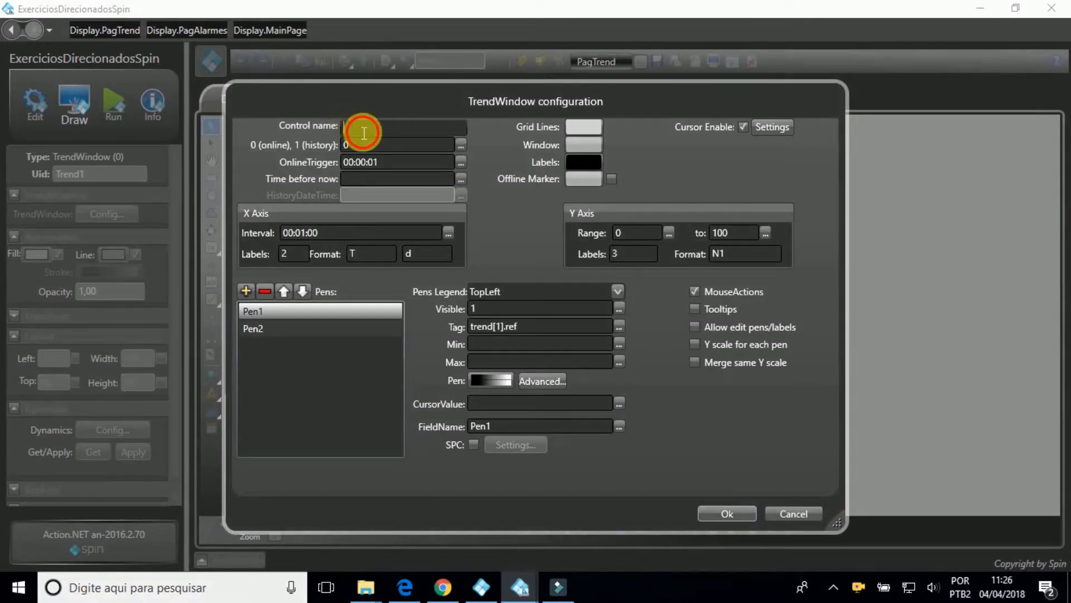
text(Trend1)
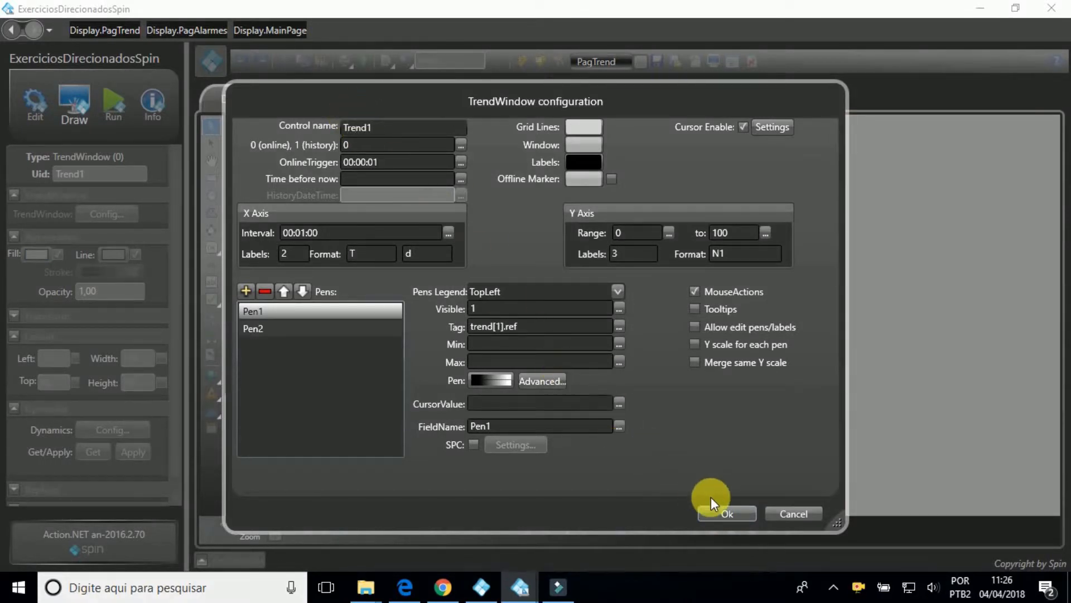
click(719, 512)
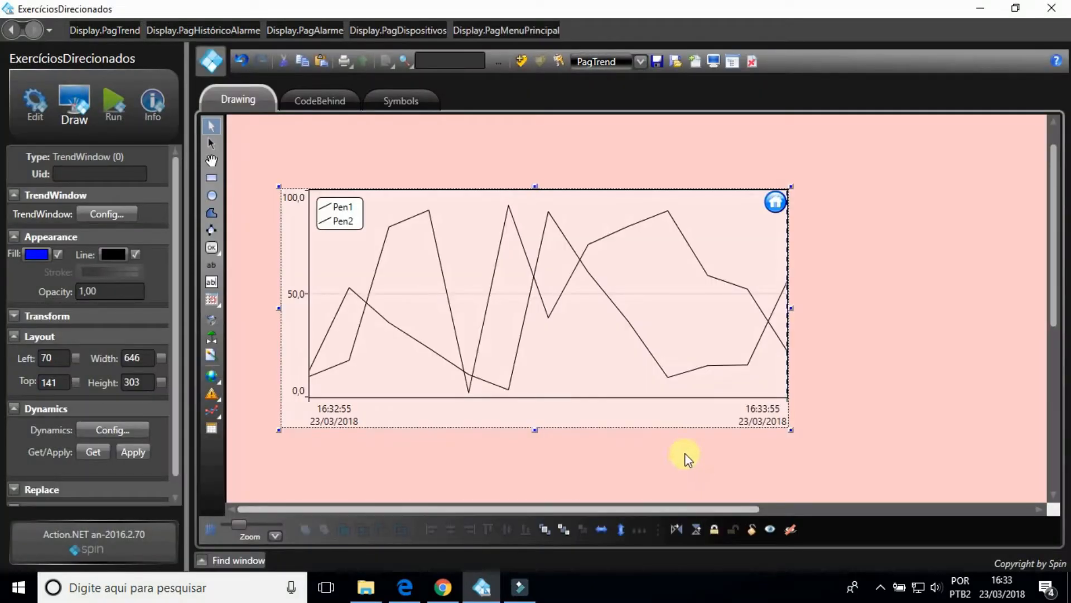
Place two text blocks, one under the other, below the lower-left part of the trend window.
scroll(677, 446, down, 3)
click(558, 407)
click(211, 265)
click(320, 367)
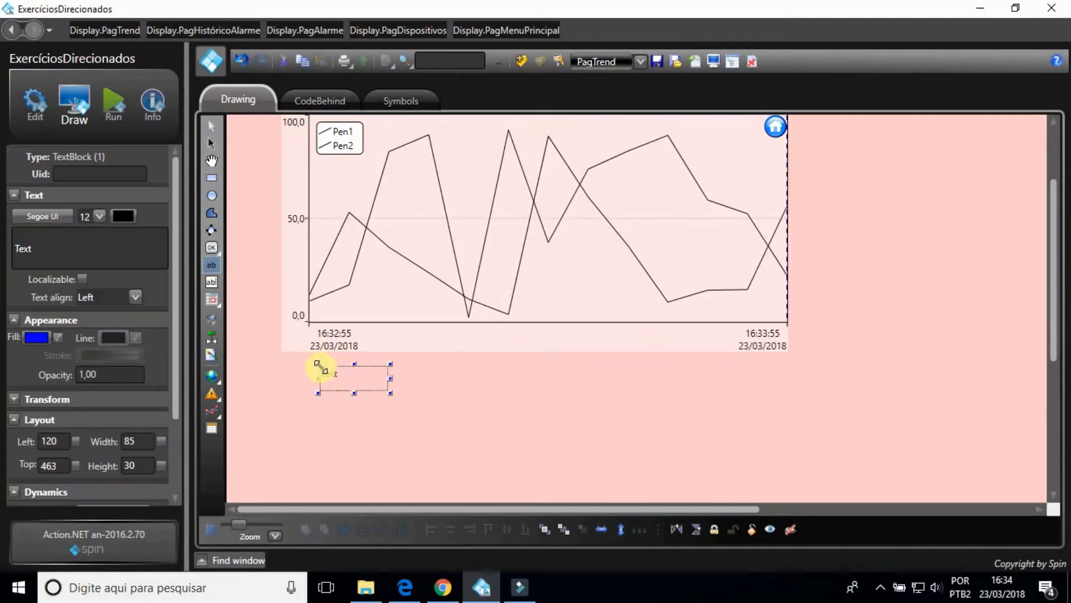
click(321, 414)
click(211, 127)
Set the two text blocks' text to "Pen 1:" and "Pen 2:" and align their left edges.
click(328, 374)
drag(42, 249, 1, 251)
text(Pen 1:)
click(329, 421)
text(Pen 2:)
click(402, 408)
drag(261, 347, 403, 489)
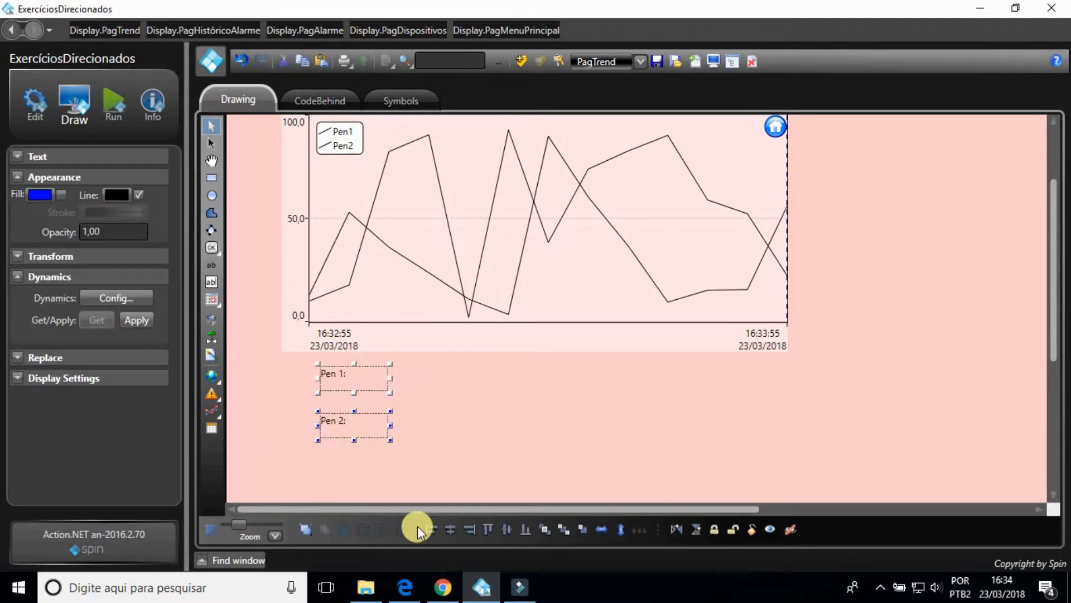
click(431, 455)
Draw two ComboBoxes about 28 high, one beside the Pen 1 label and one beside the Pen 2 label.
click(212, 300)
click(253, 300)
drag(362, 368, 478, 391)
drag(361, 418, 483, 437)
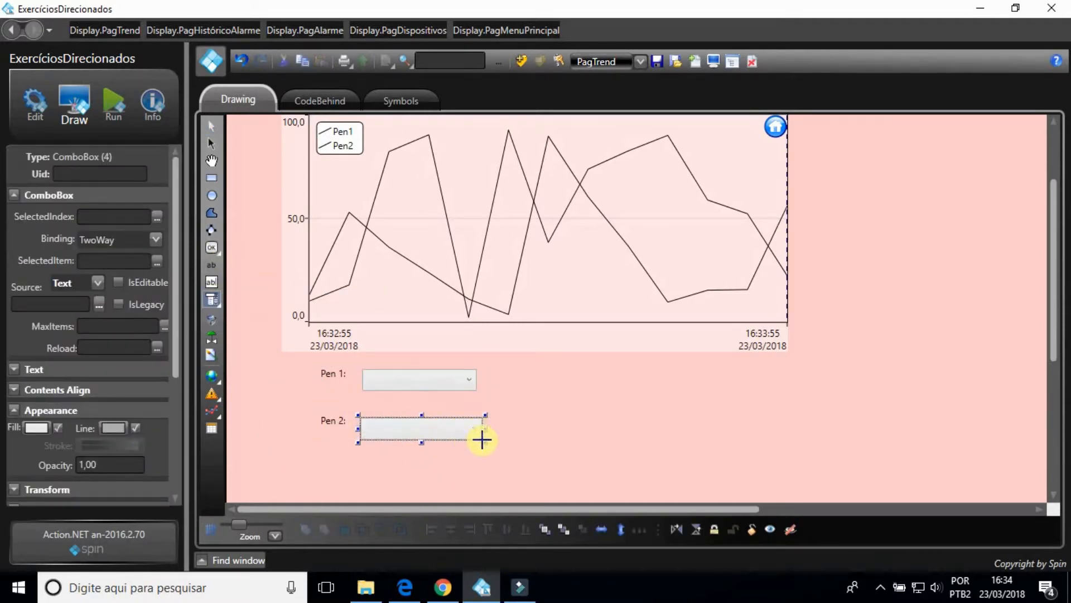
Set the width of the Pen 2 combo box to 146.
click(433, 401)
click(419, 379)
click(395, 433)
click(143, 420)
key(BackSpace)
key(BackSpace)
text(46)
key(Return)
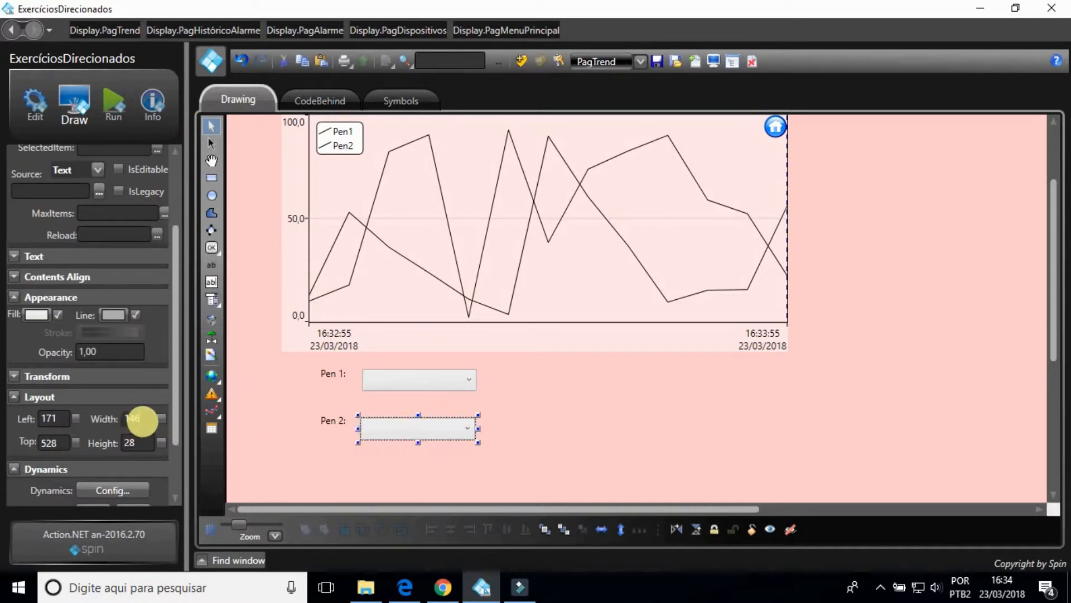
Align the top edges of each pen label and its combo box, for Pen 1 and for Pen 2.
click(491, 423)
click(412, 380)
ctrl+click(336, 375)
click(489, 529)
click(502, 466)
click(333, 422)
ctrl+click(400, 434)
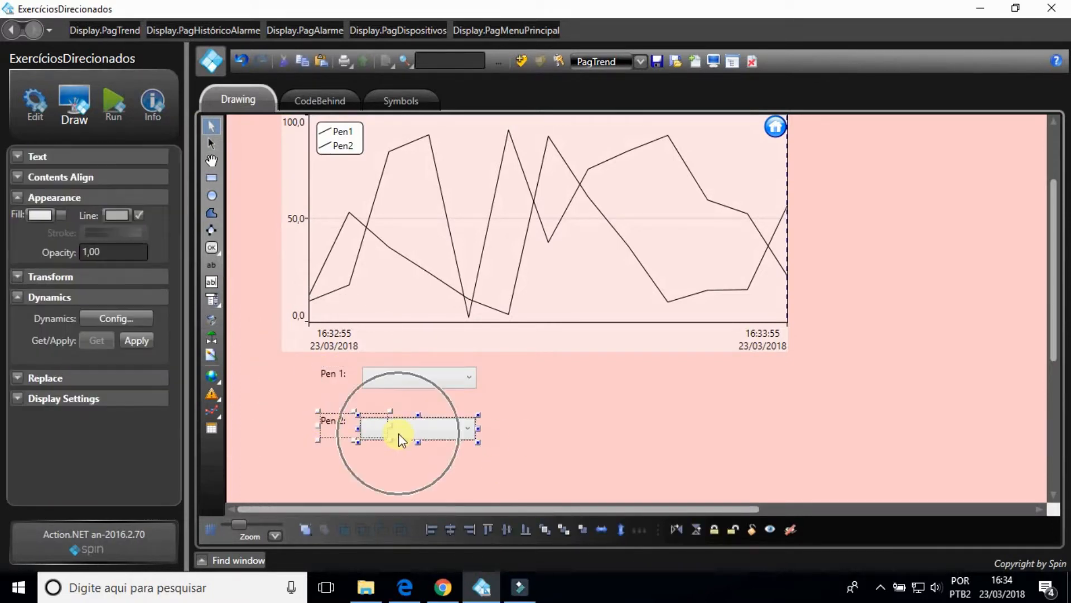
click(489, 530)
click(550, 446)
Nudge the Pen 1 combo box slightly left to line it up with the Pen 2 combo box.
click(421, 382)
click(505, 478)
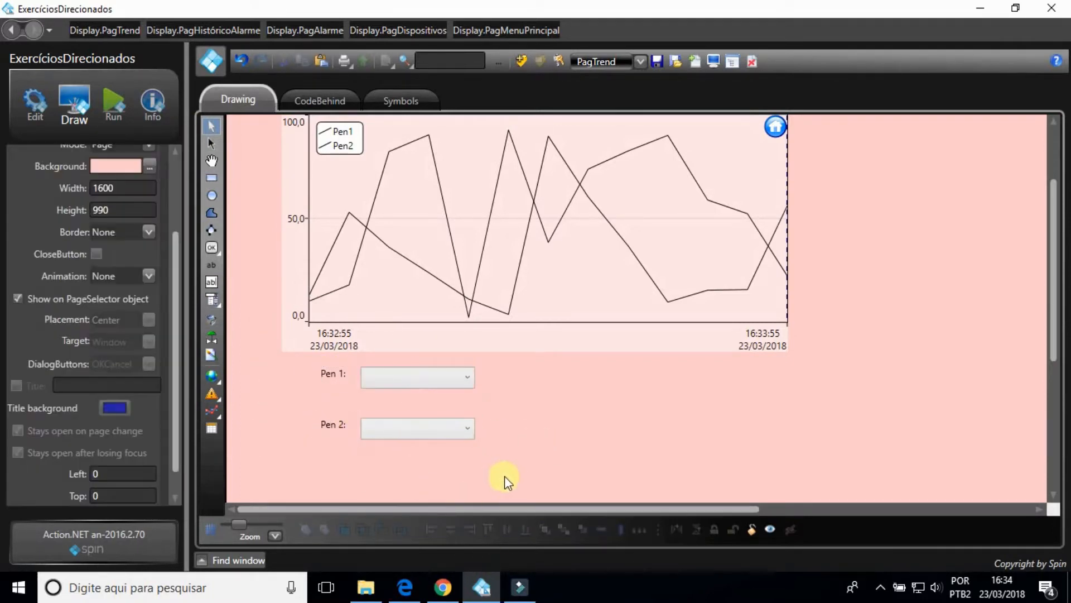
click(426, 376)
key(Left)
key(Left)
Bind the Pen 1 combo box's selected item to trend[1].ref.Link.
scroll(111, 235, up, 3)
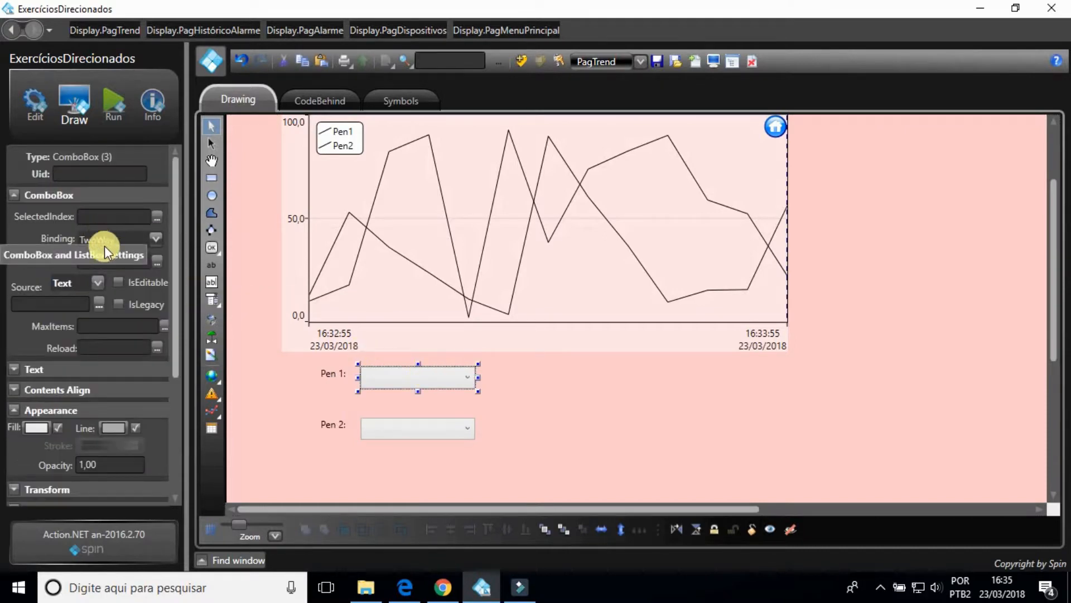
click(102, 259)
text(tre)
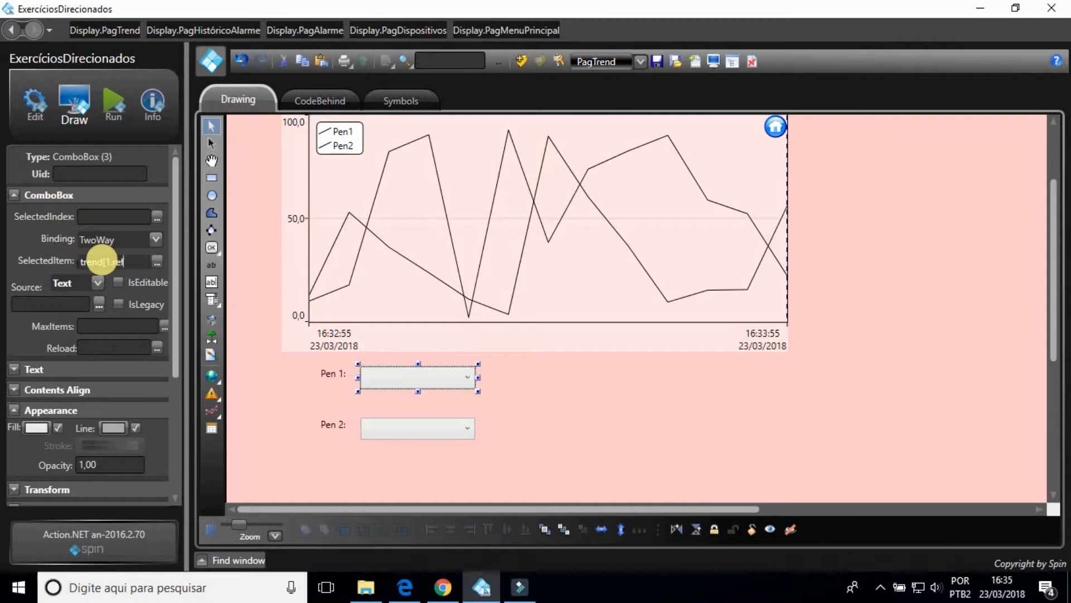
text(nd[1].)
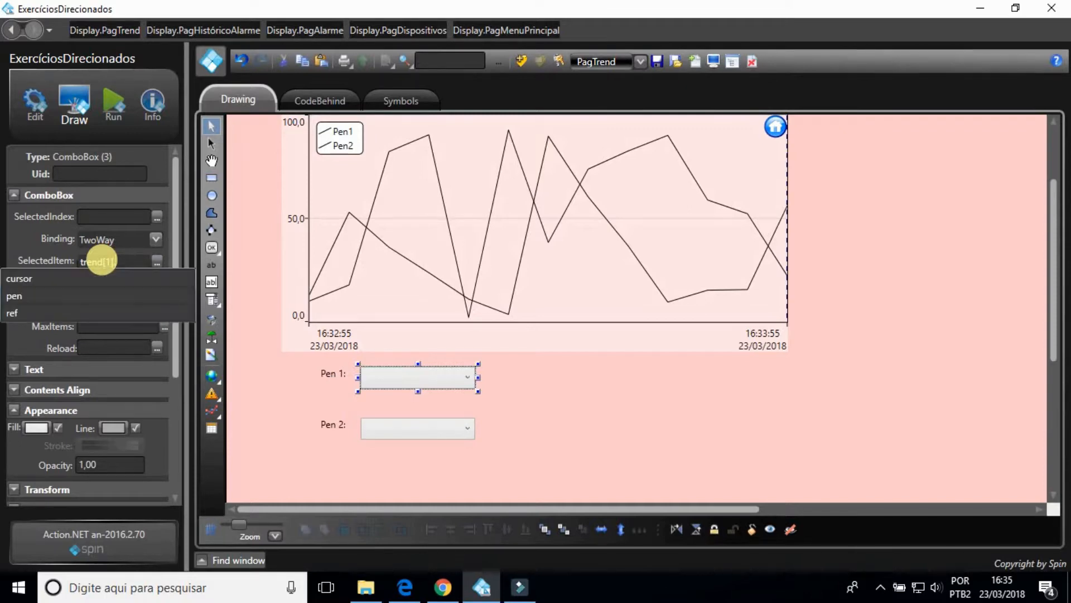
text(ref.Li)
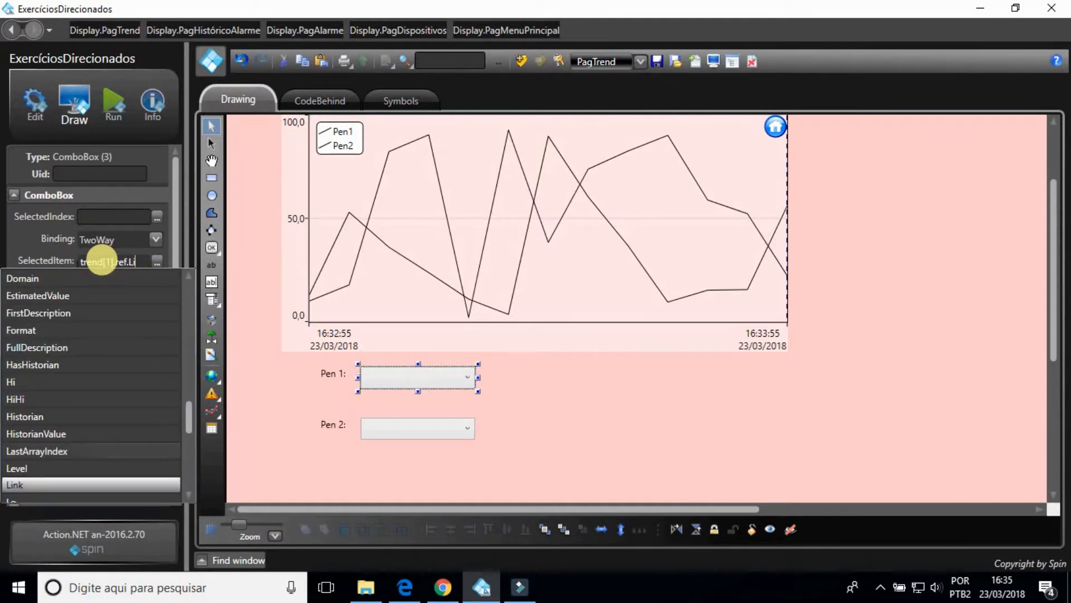
key(Return)
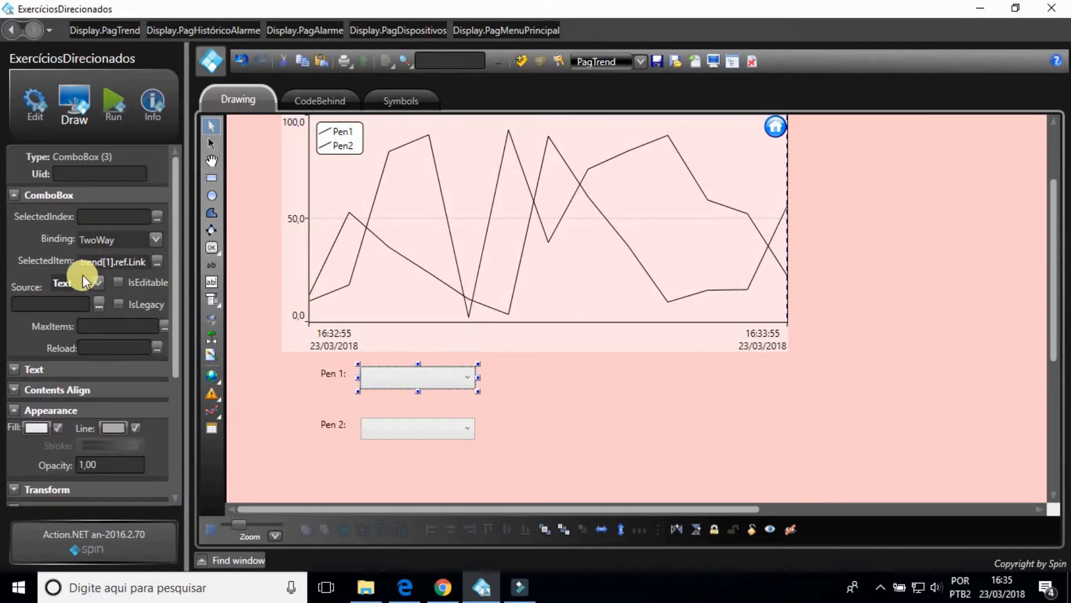
Fill the Pen 1 combo box's source list with Tag.temperatura[1] and Tag.temperatura[2].
click(99, 303)
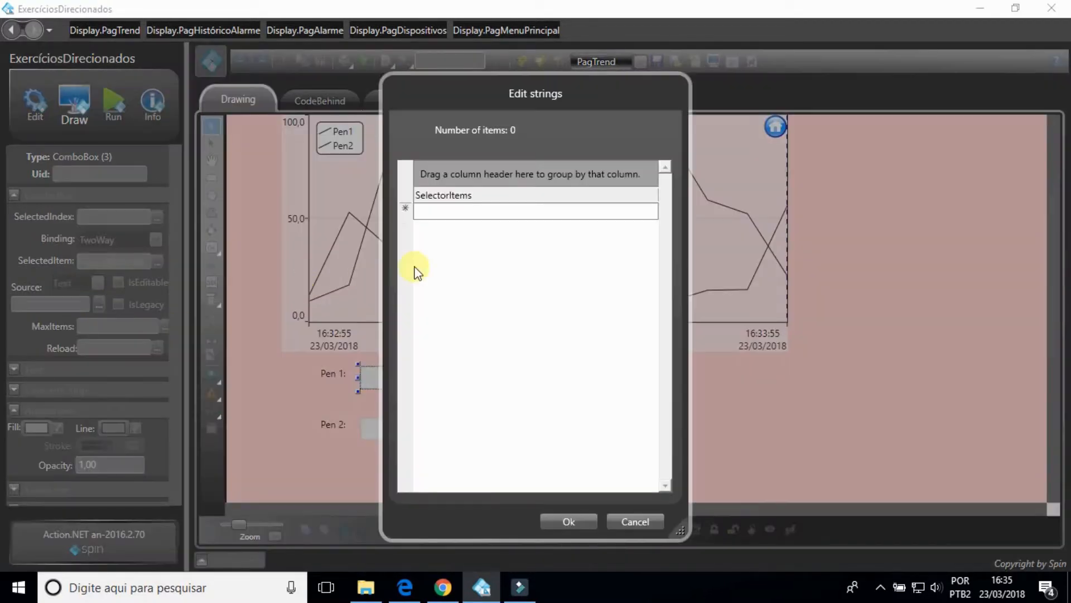
click(462, 212)
text(Tag)
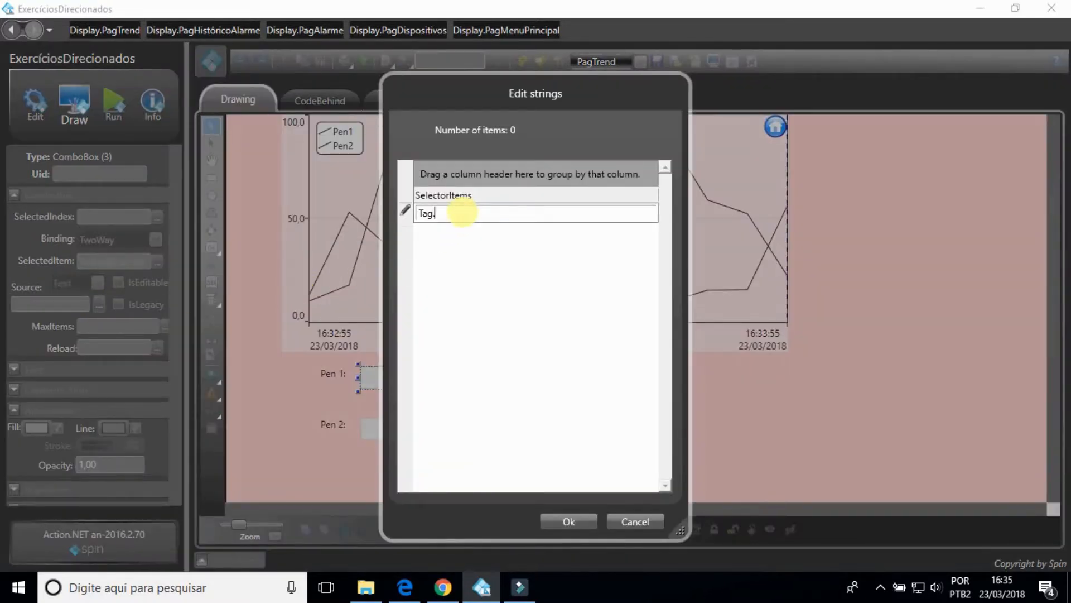
text(.temperatura[1)
key(Return)
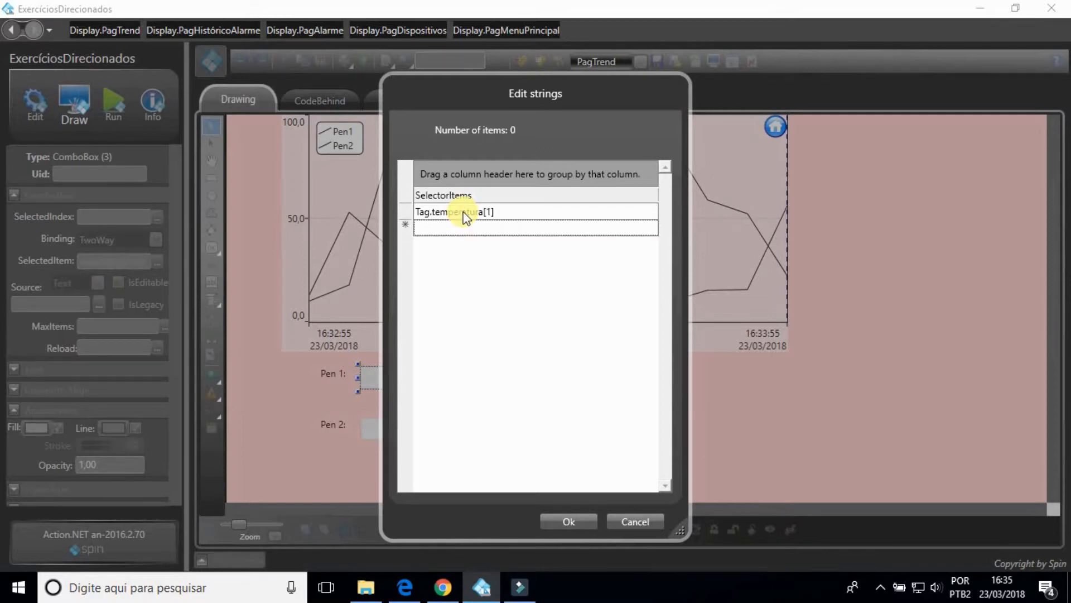
text(Tag.temperatur)
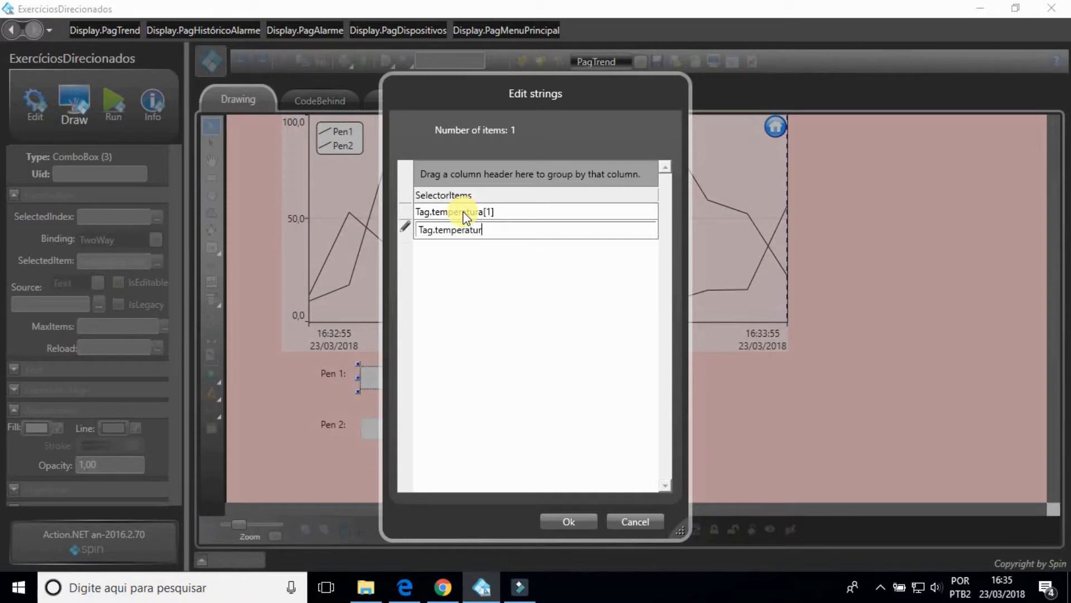
text(a[2])
key(Return)
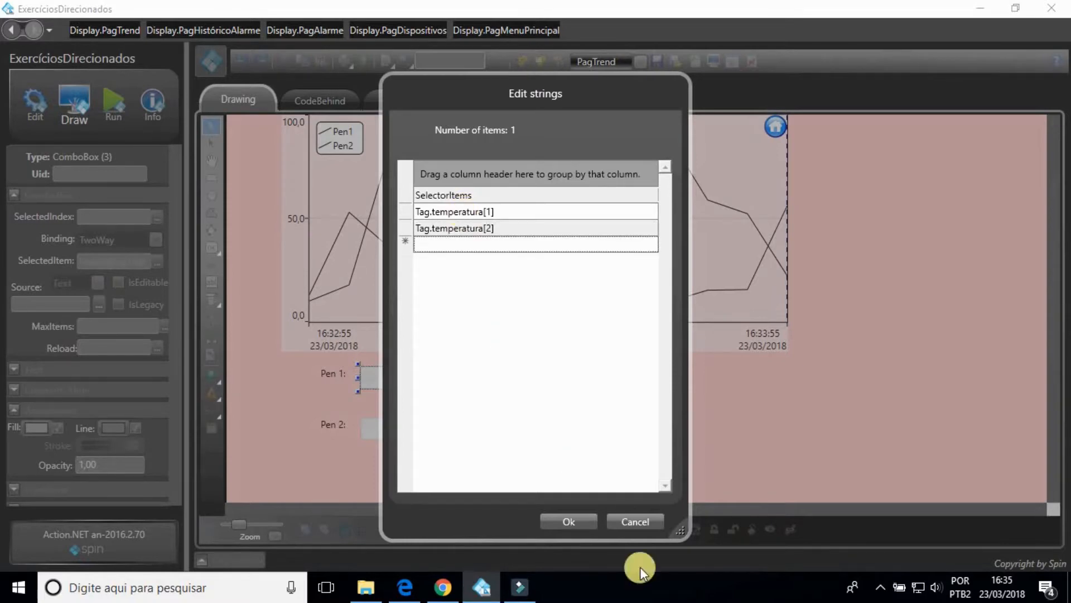
click(572, 516)
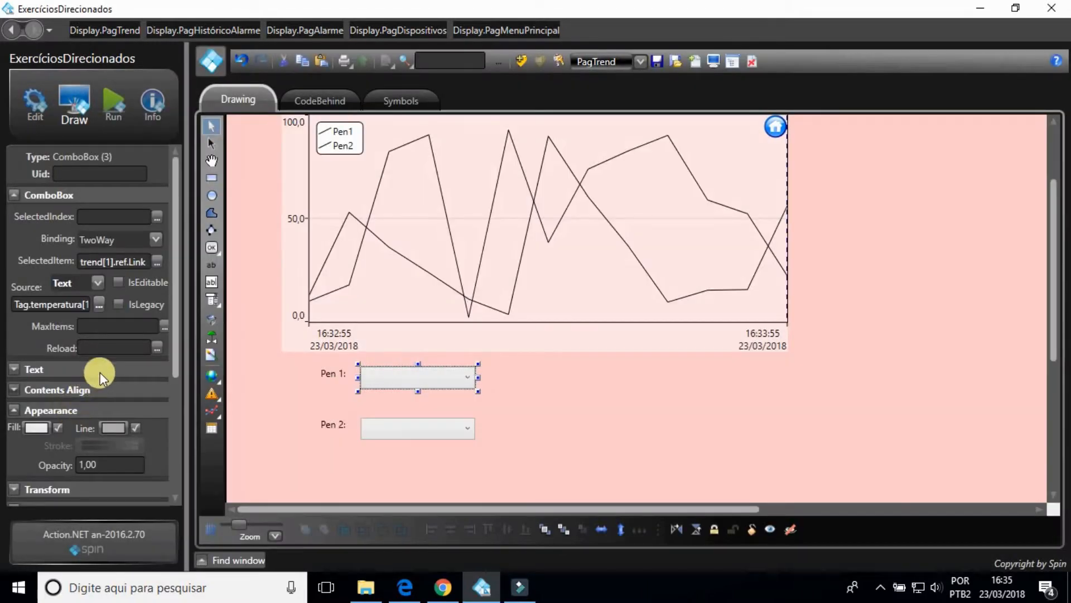
Bind the Pen 2 combo box's selected item to trend[2].ref.Link.
click(400, 427)
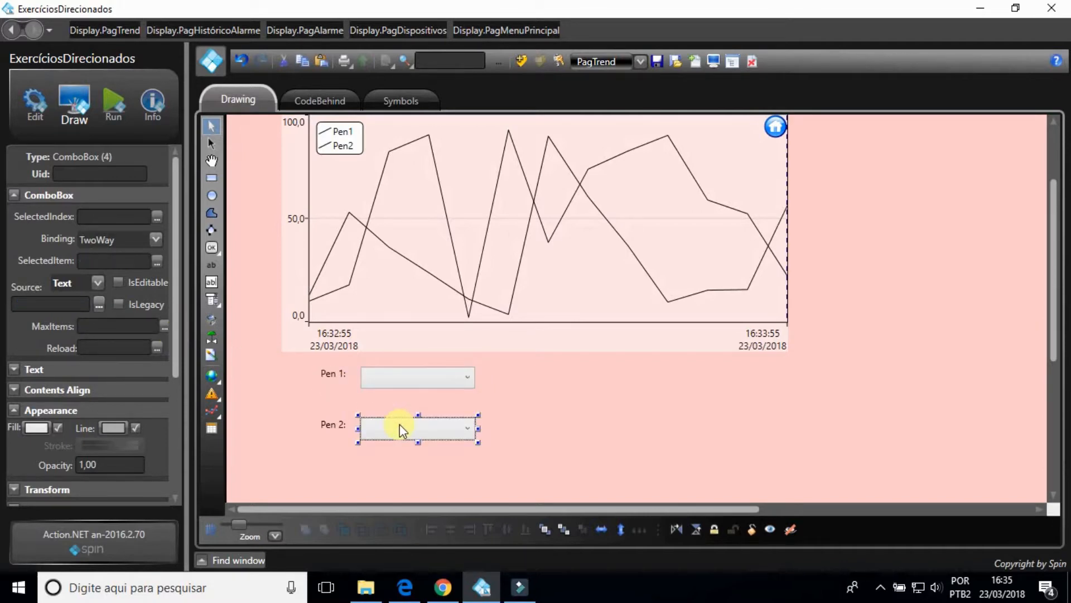
click(109, 262)
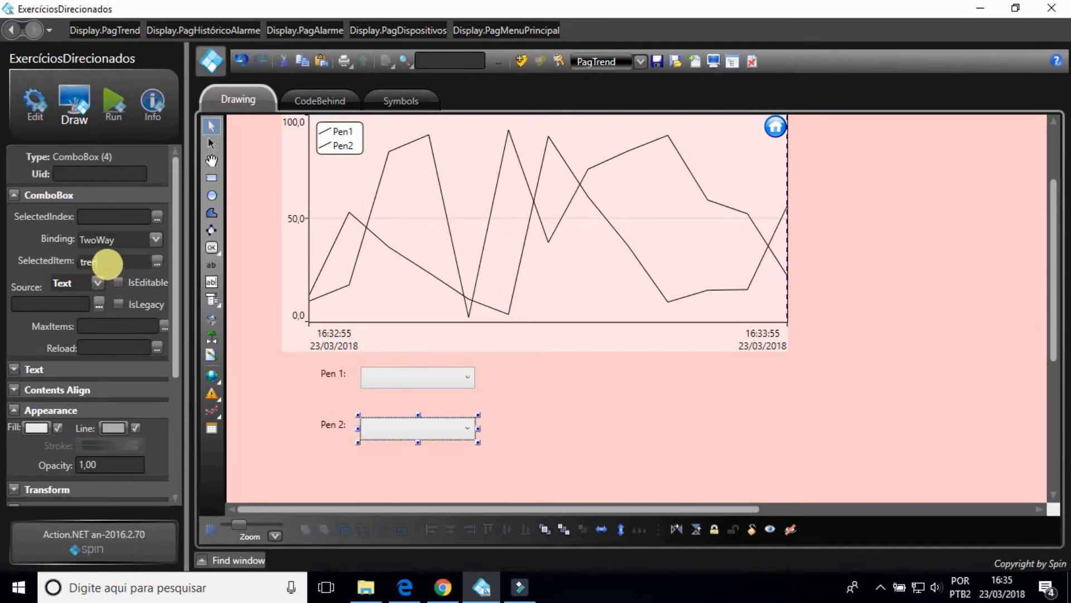
text(trend[2].re)
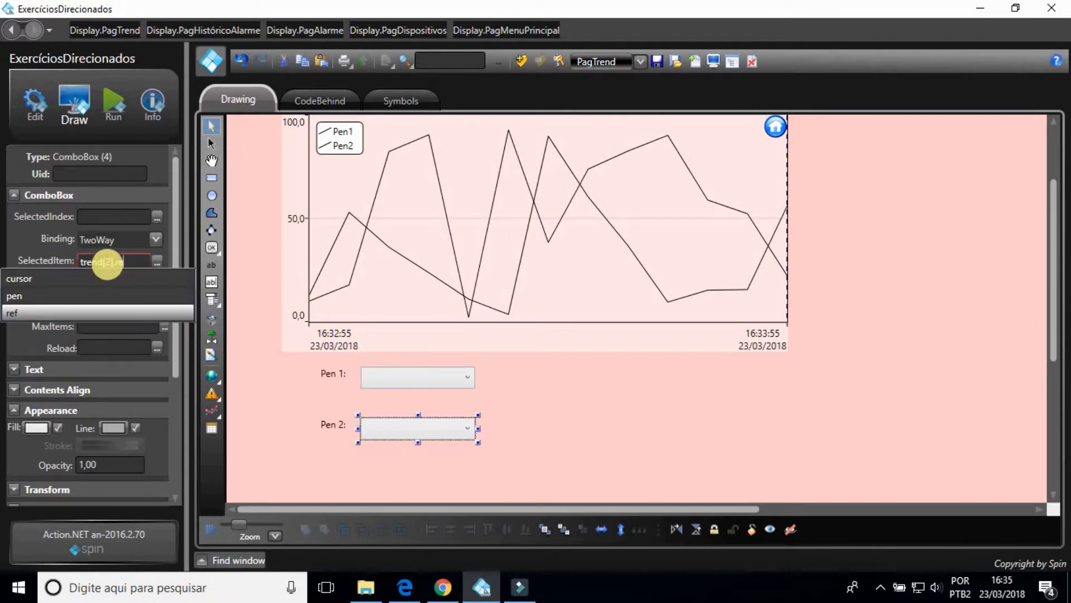
text(f.LastArrayIndex)
key(Return)
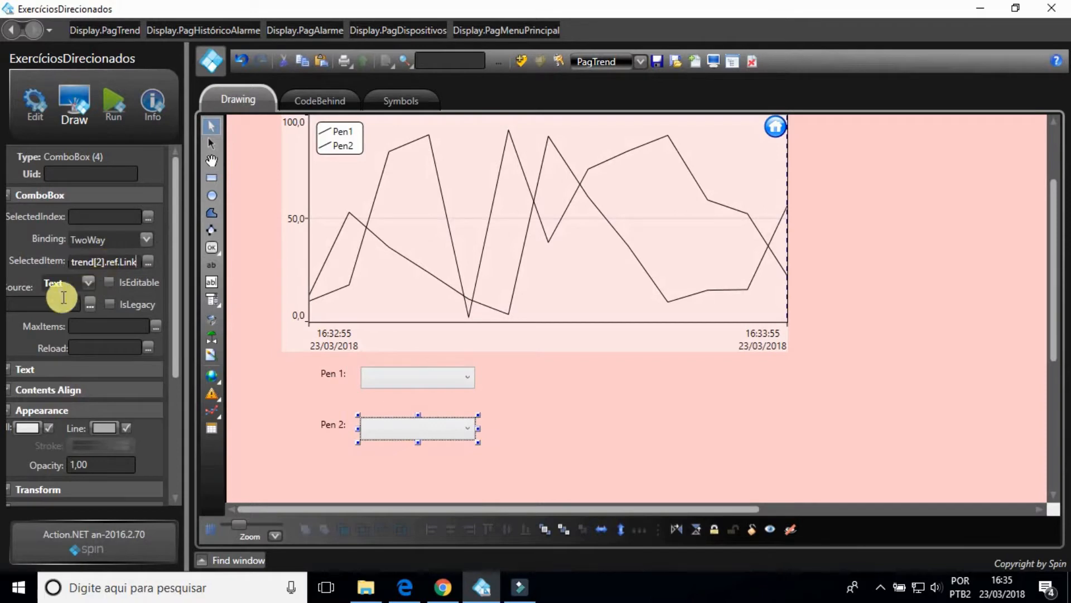
Fill the Pen 2 combo box's source list with Tag.temperatura[1] and Tag.temperatura[2].
click(90, 304)
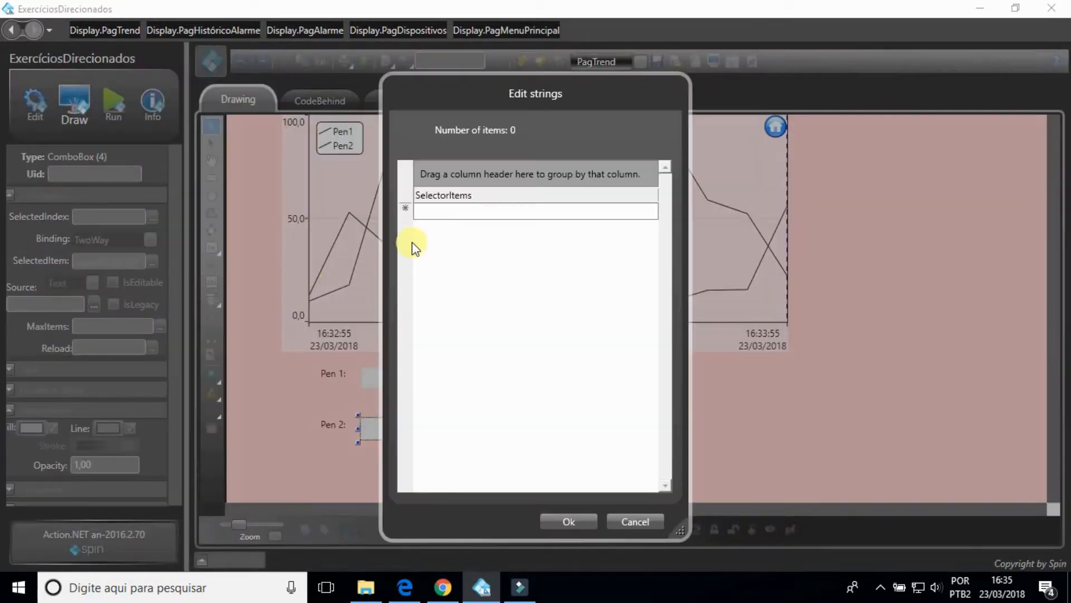
click(459, 212)
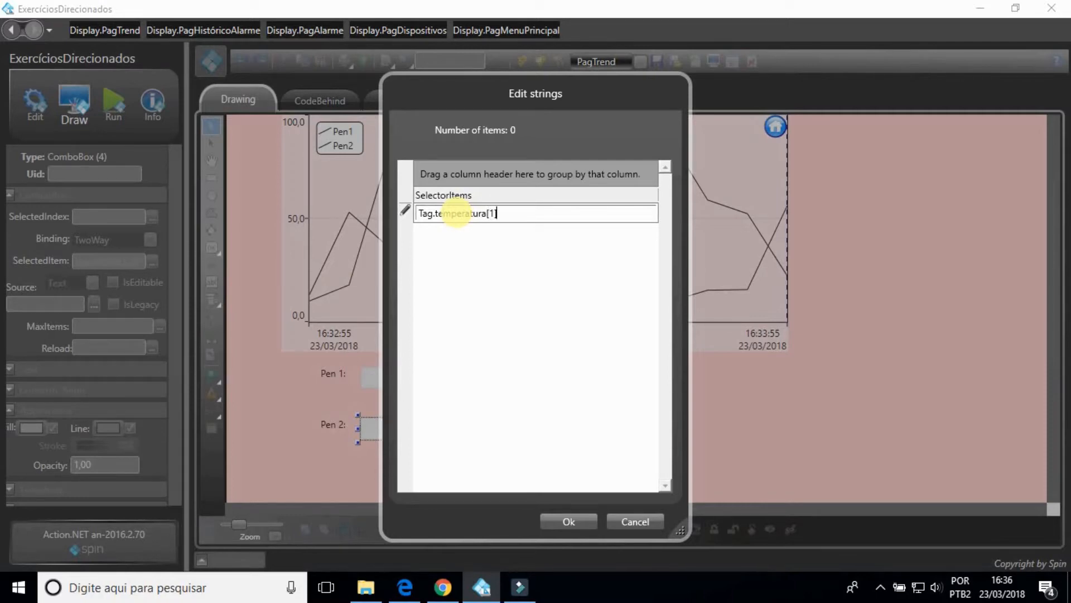
key(Return)
text(Tag.)
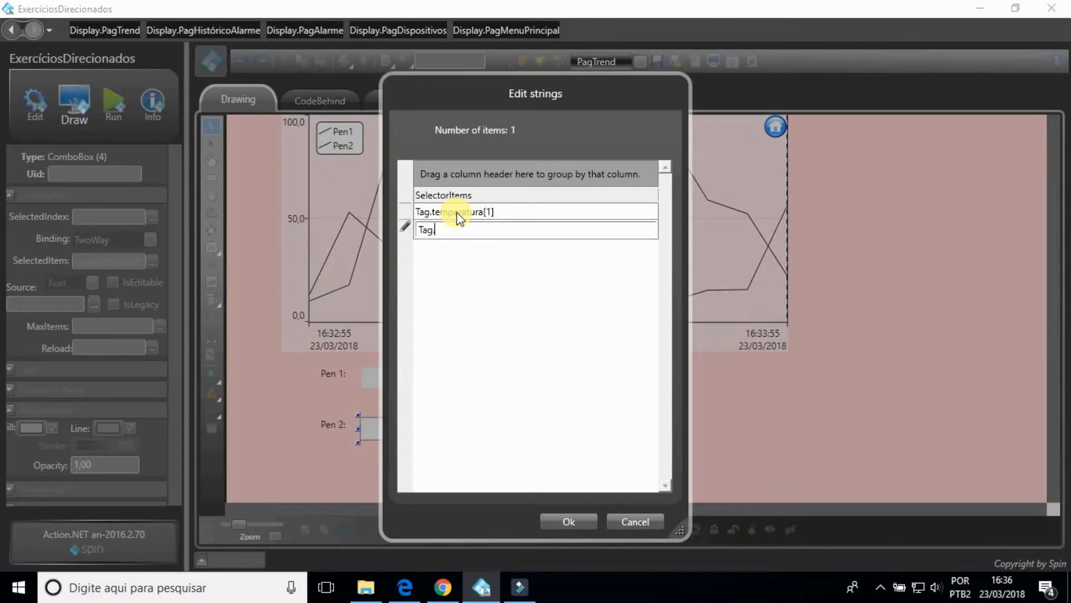
text(temperatura[2)
click(571, 523)
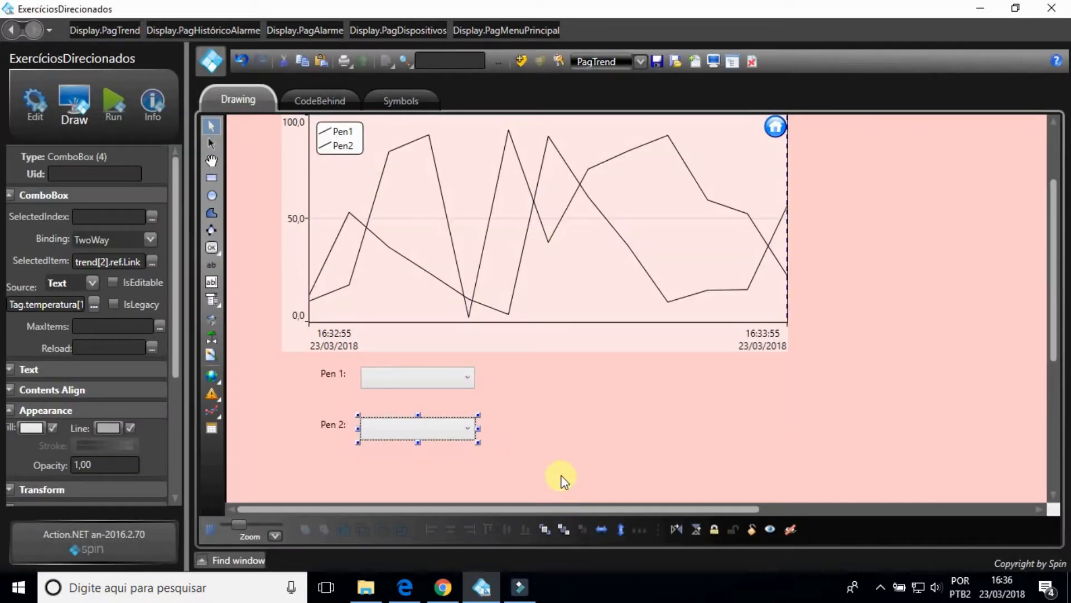
click(561, 478)
Declare "private TTrendWindow trend = null;" above DisplayOpening in the display's code-behind.
click(343, 102)
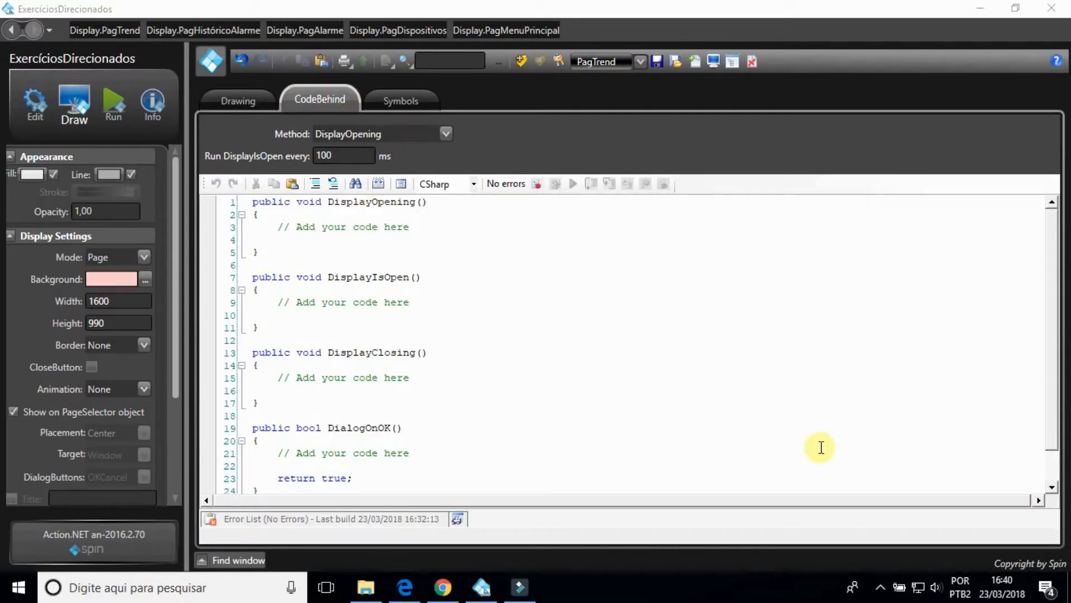
click(822, 447)
click(252, 201)
key(Return)
key(Return)
key(Up)
key(Up)
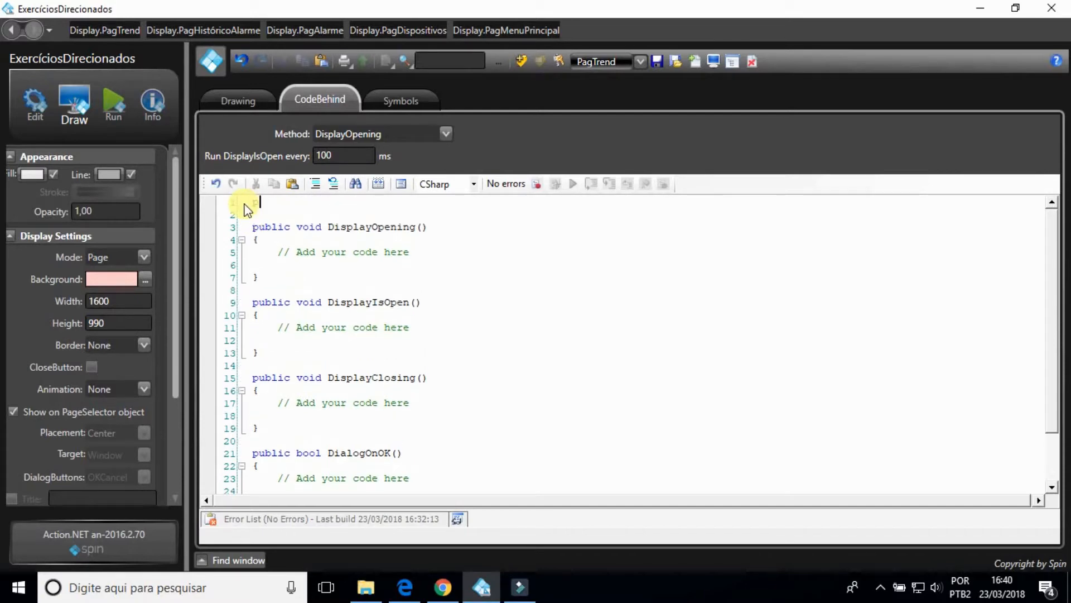
text(private TTrendWindow)
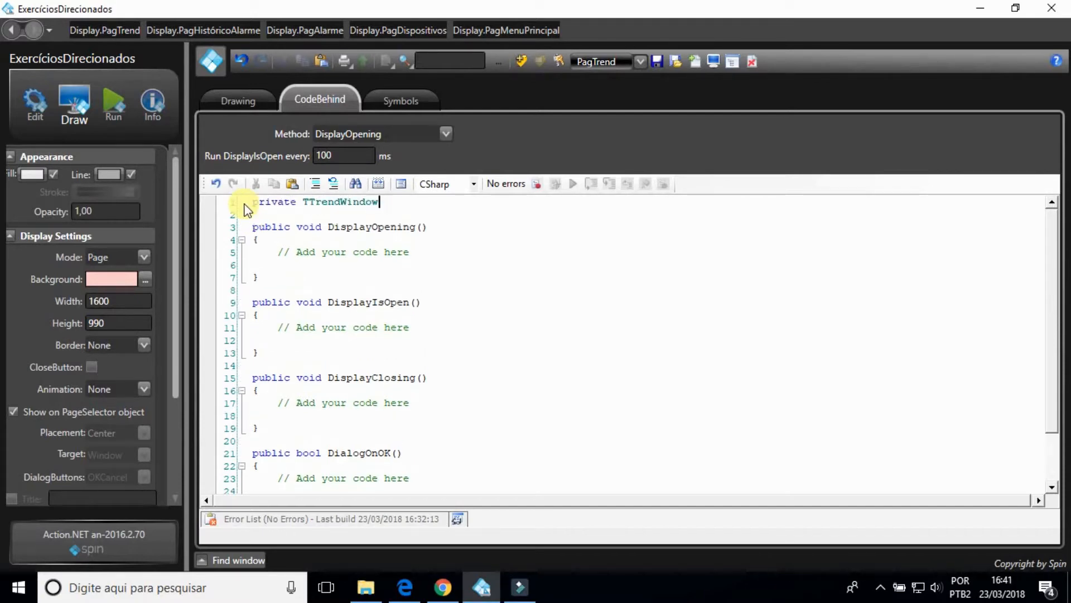
text( trend = null;)
Replace DisplayIsOpen's placeholder comment with "if (trend == null)" followed by "trend = this.CurrentDisplay.GetControl("Trend1") as TTrendWindow;".
drag(416, 328, 281, 335)
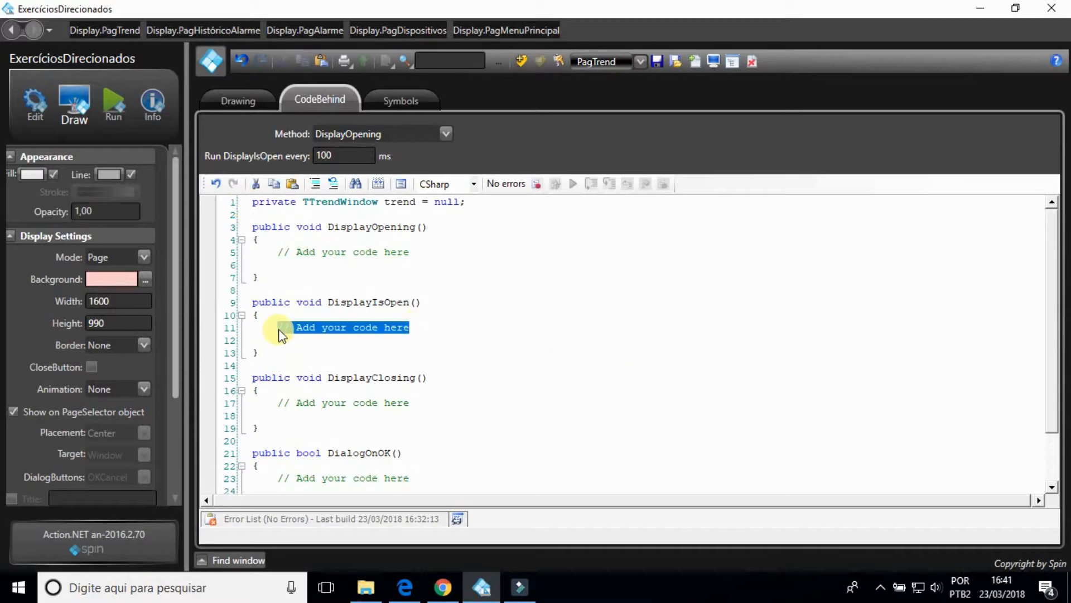
text(if (trend == null))
key(Return)
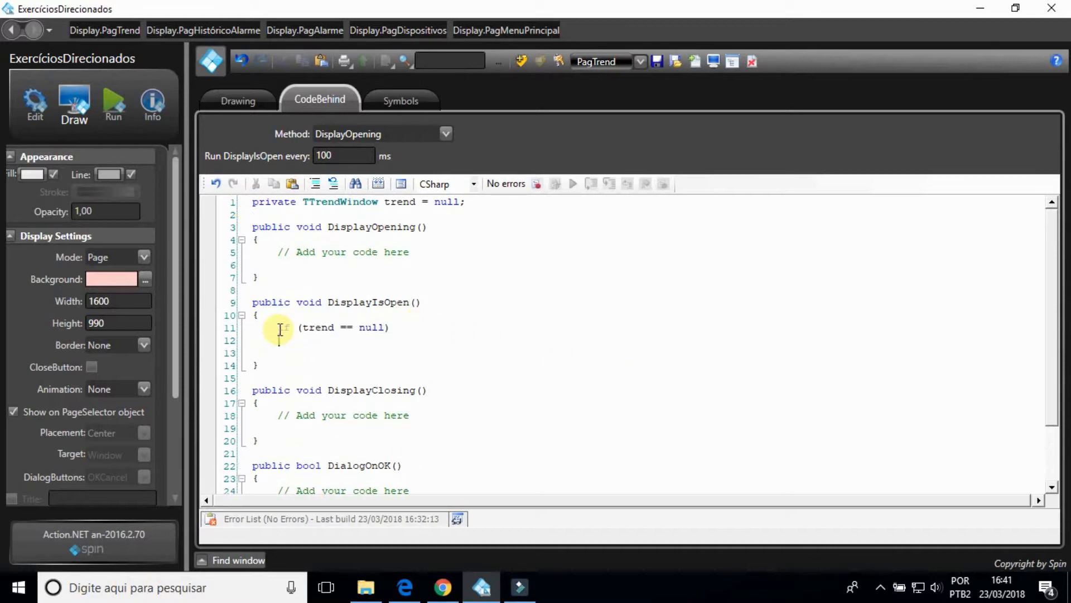
text(trend = )
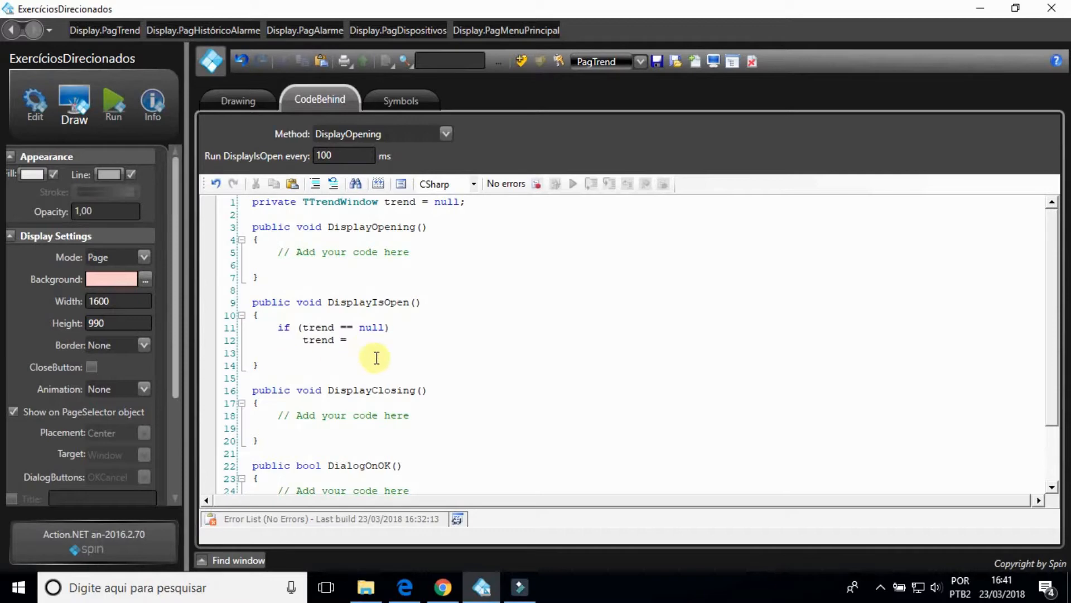
text(this.CurrentDisplay.GetControl)
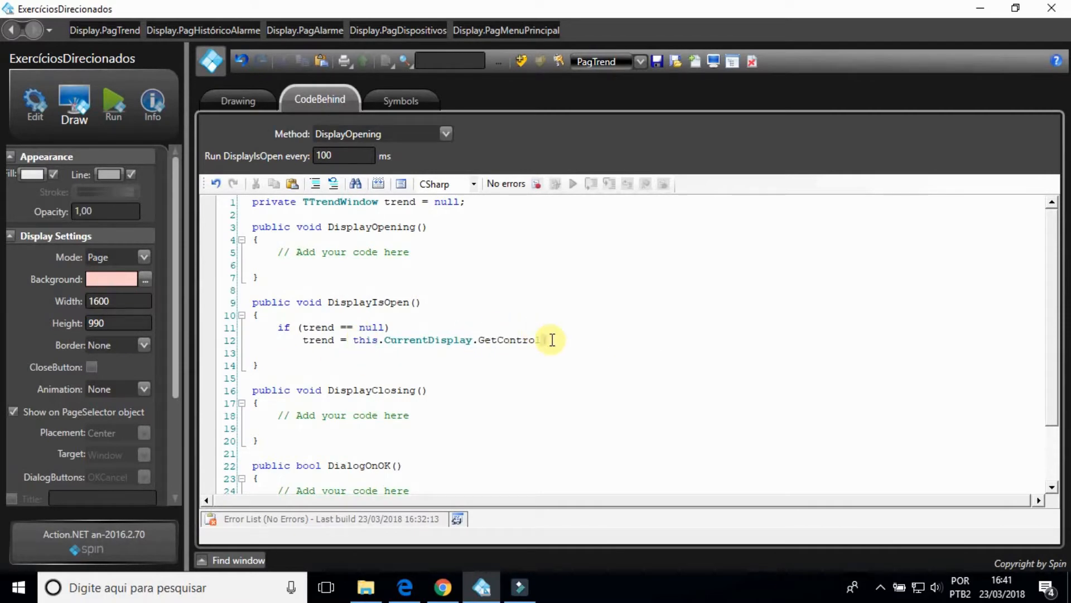
text(("Trend1") as TTrendW)
key(Return)
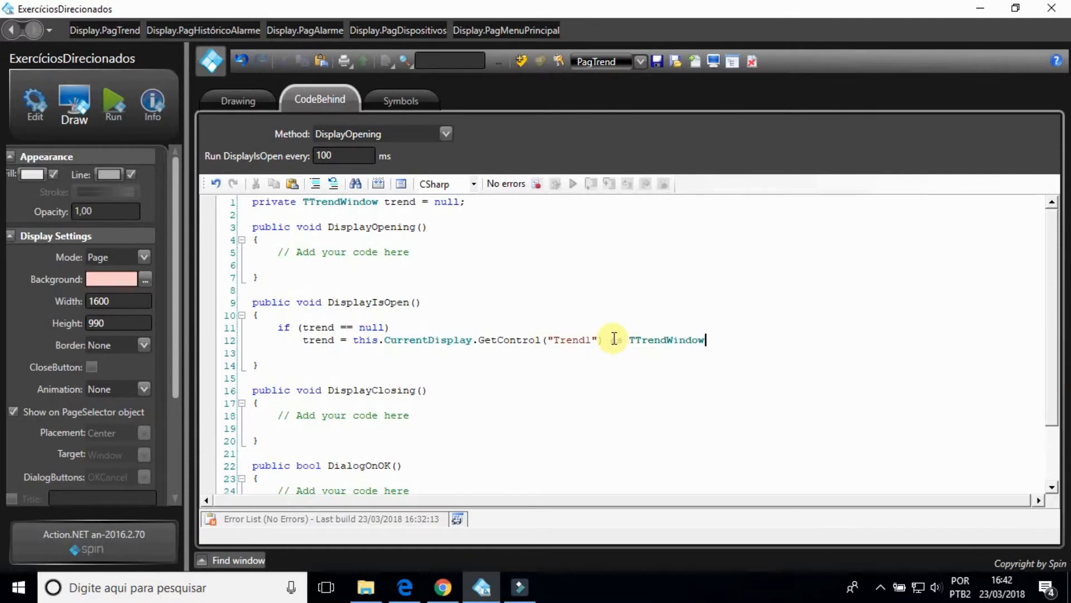
key(Return)
Add "if (trend != null)" with "trend.Home.Opacity = 0.4;" to DisplayIsOpen and build the display's code.
text(if (trend)
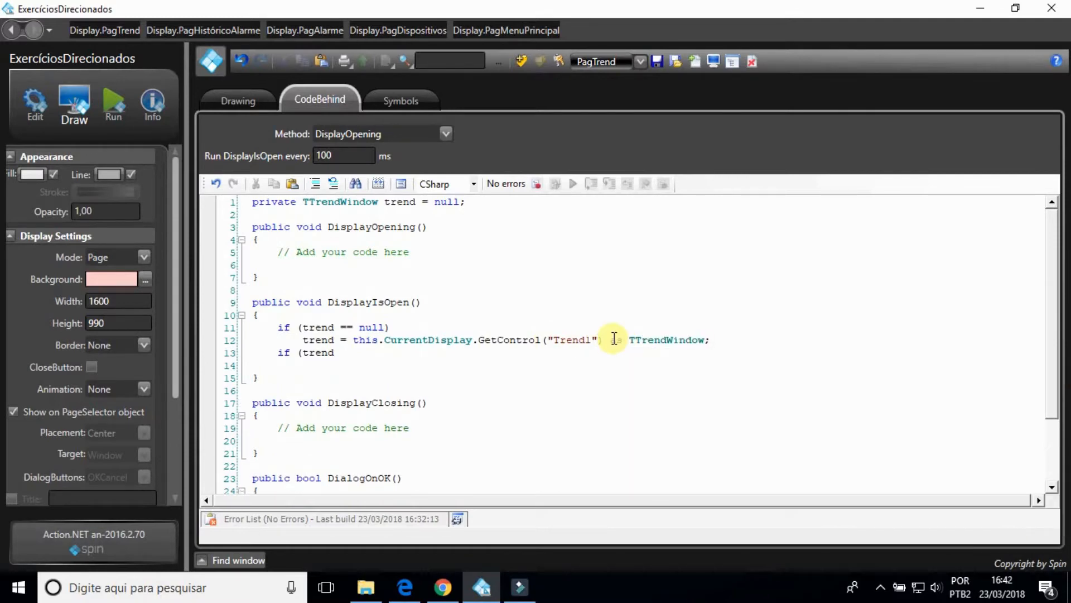
text( != null))
key(Return)
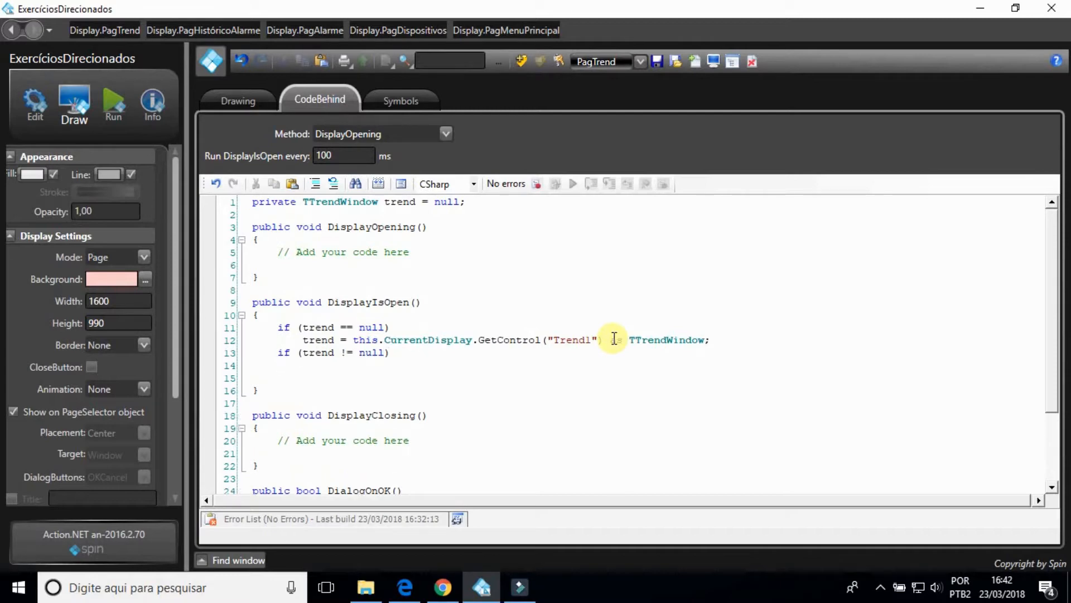
text(trend.Home.Op)
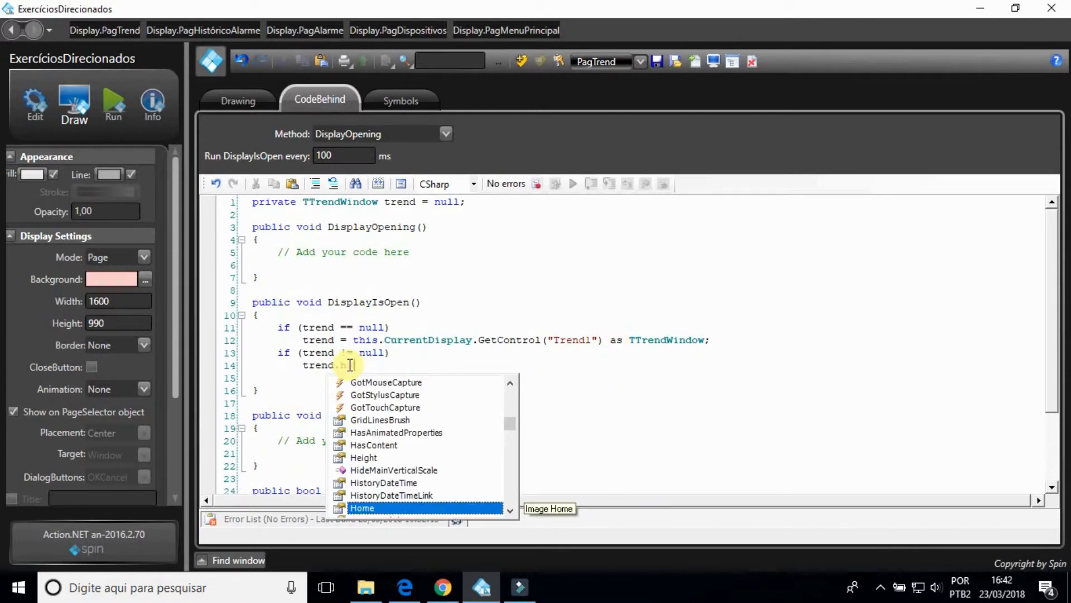
text(acity = 0.4;)
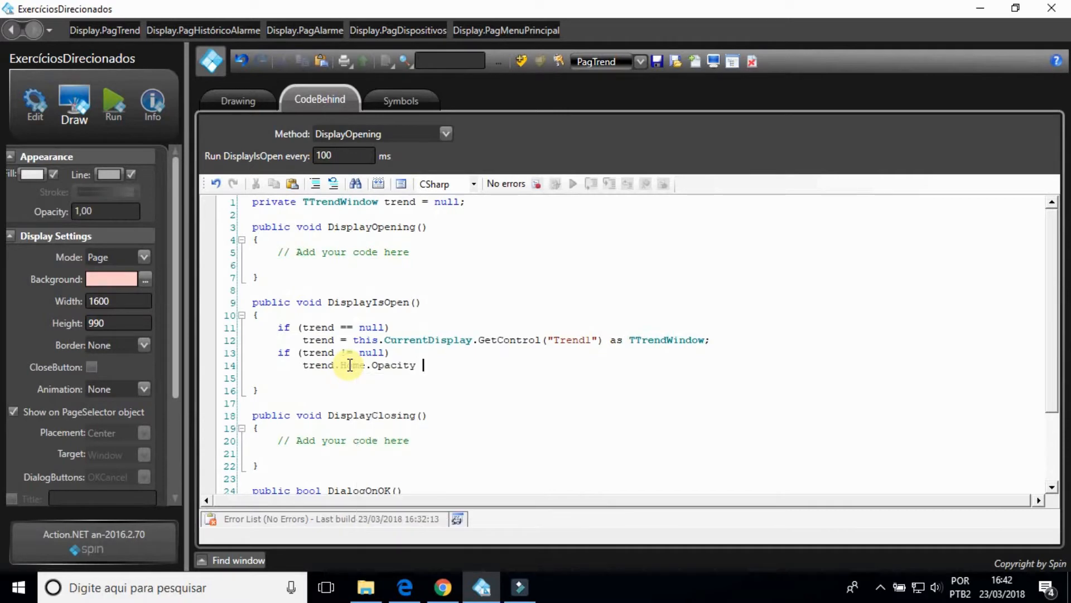
click(373, 186)
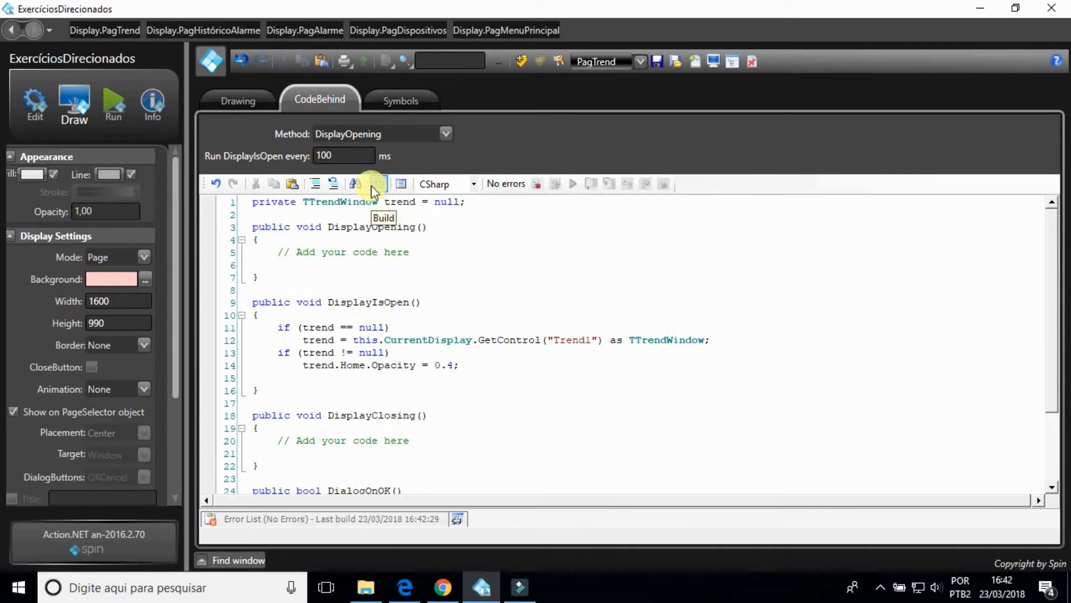
Return to the display's drawing view and open the MainPage display for editing.
click(230, 99)
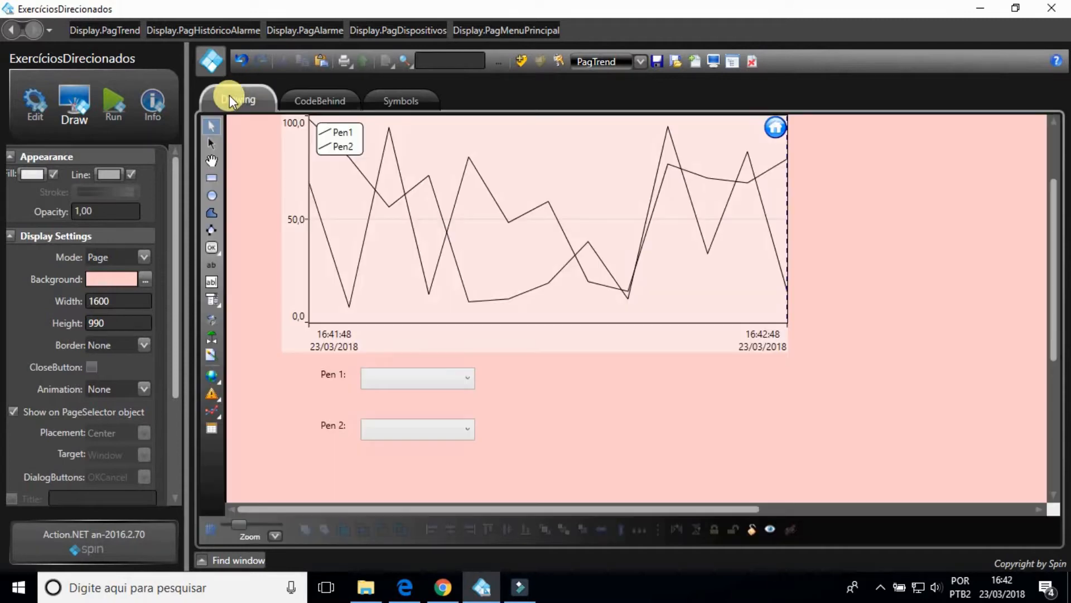
click(640, 64)
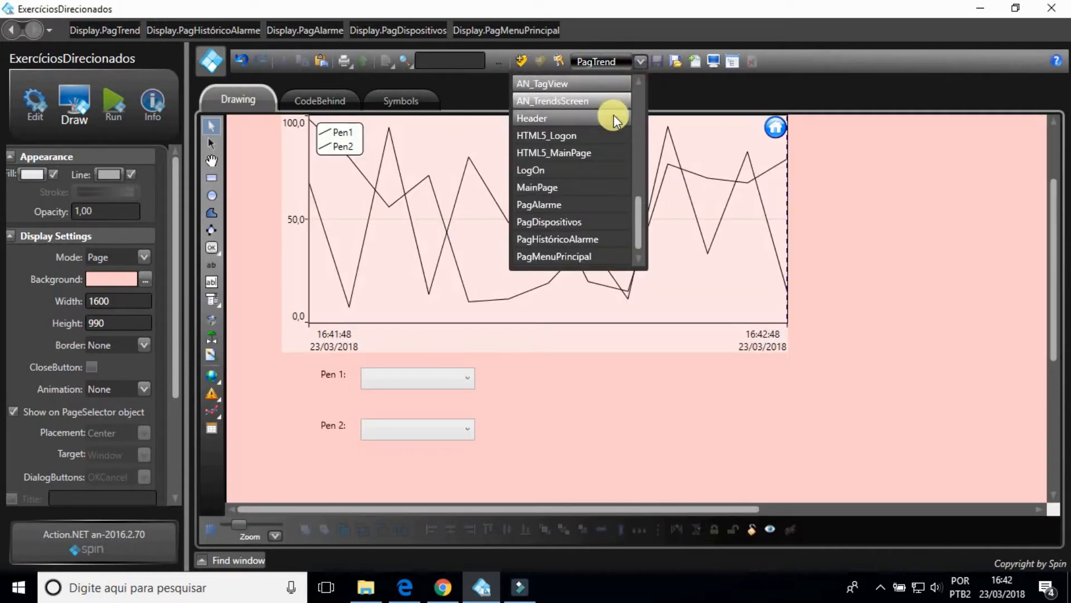
click(605, 187)
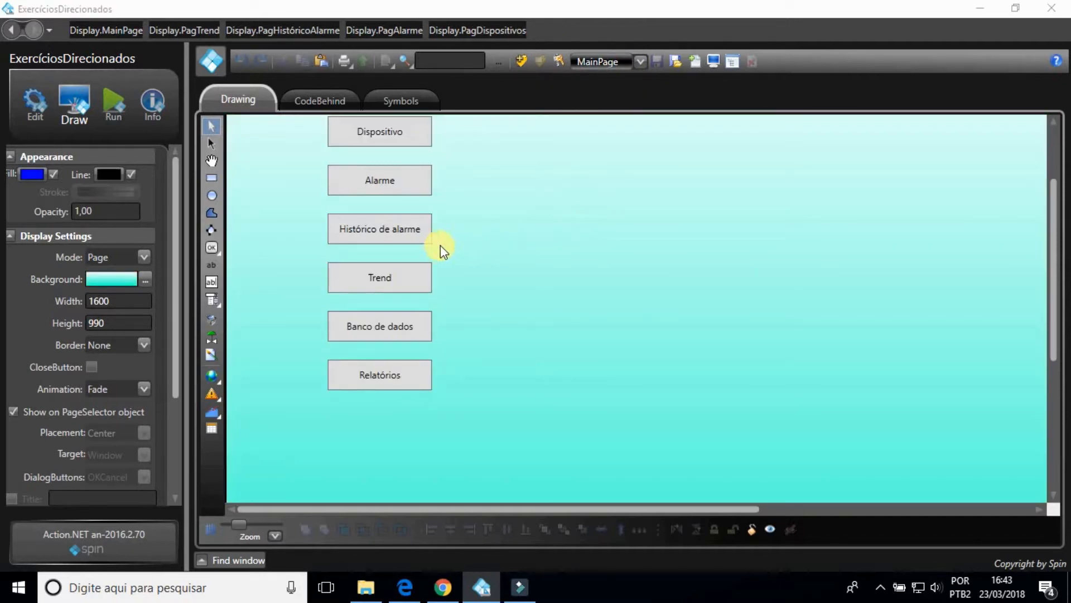
Give the Trend button a MouseLeftButtonDown action of OpenDisplay that opens PagTrend.
double_click(406, 272)
click(281, 163)
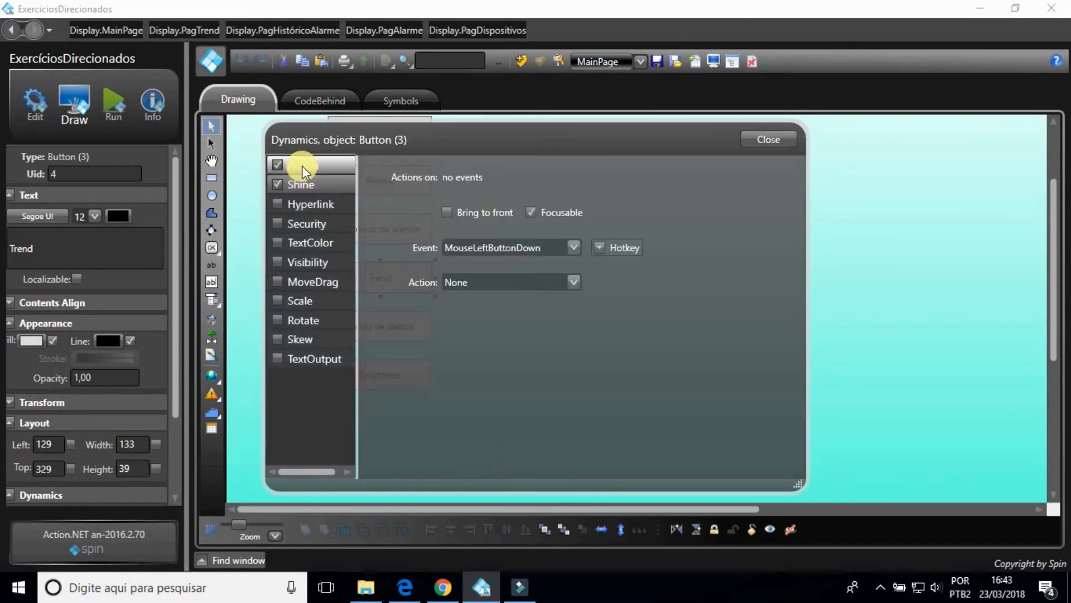
click(489, 284)
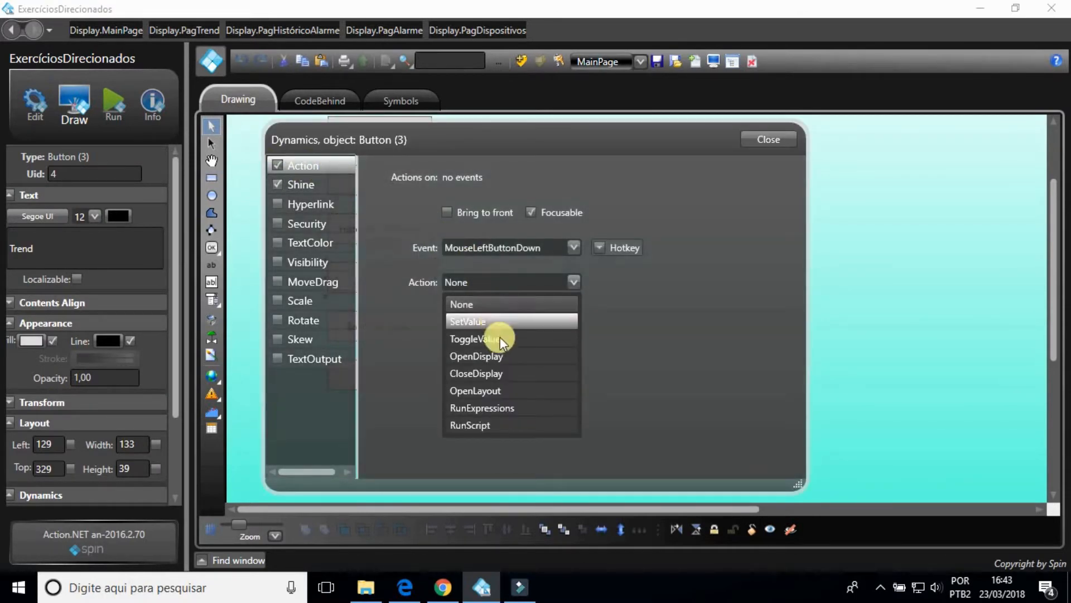
click(491, 356)
click(492, 317)
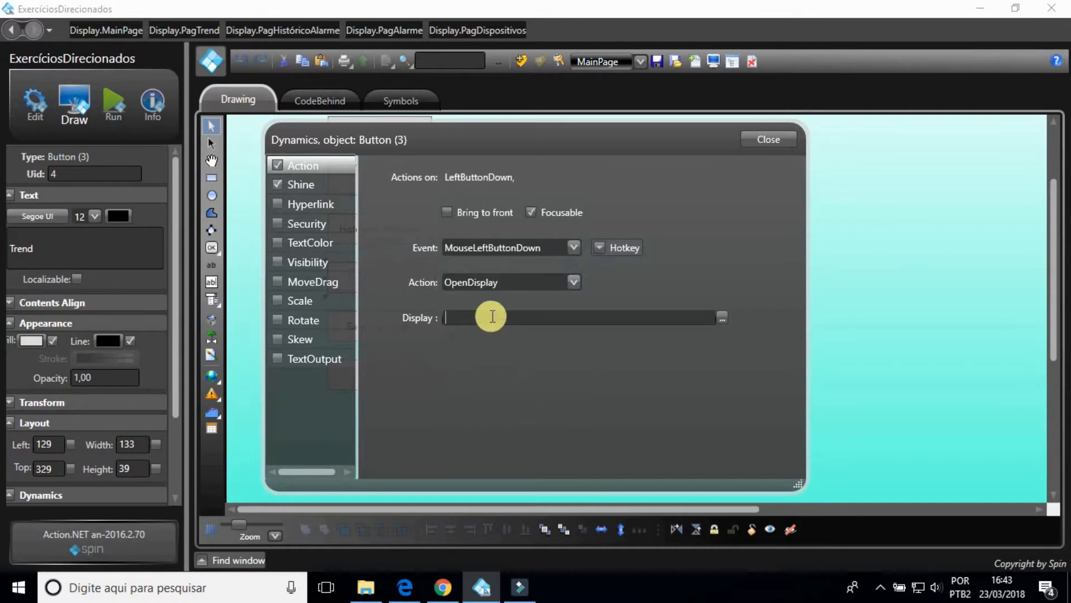
text(Pag)
key(Down)
key(Down)
key(Down)
key(Down)
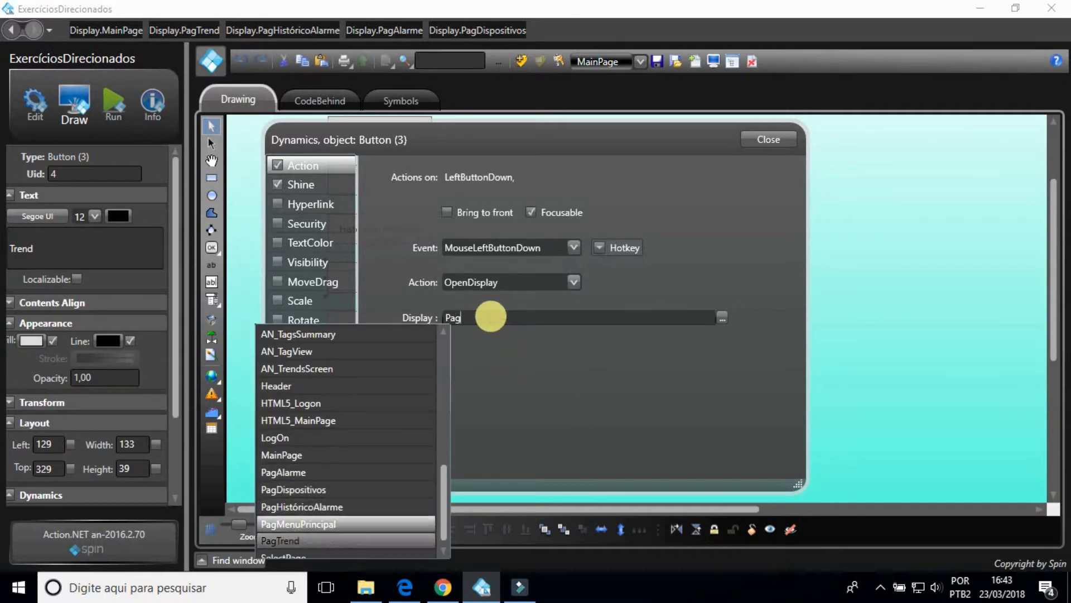
key(Return)
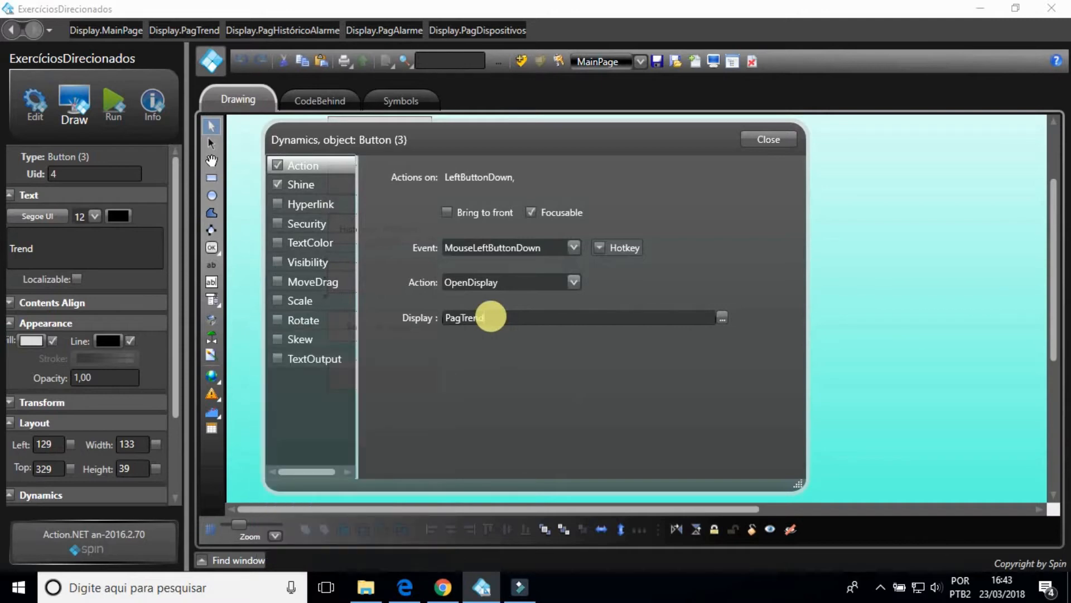
click(777, 138)
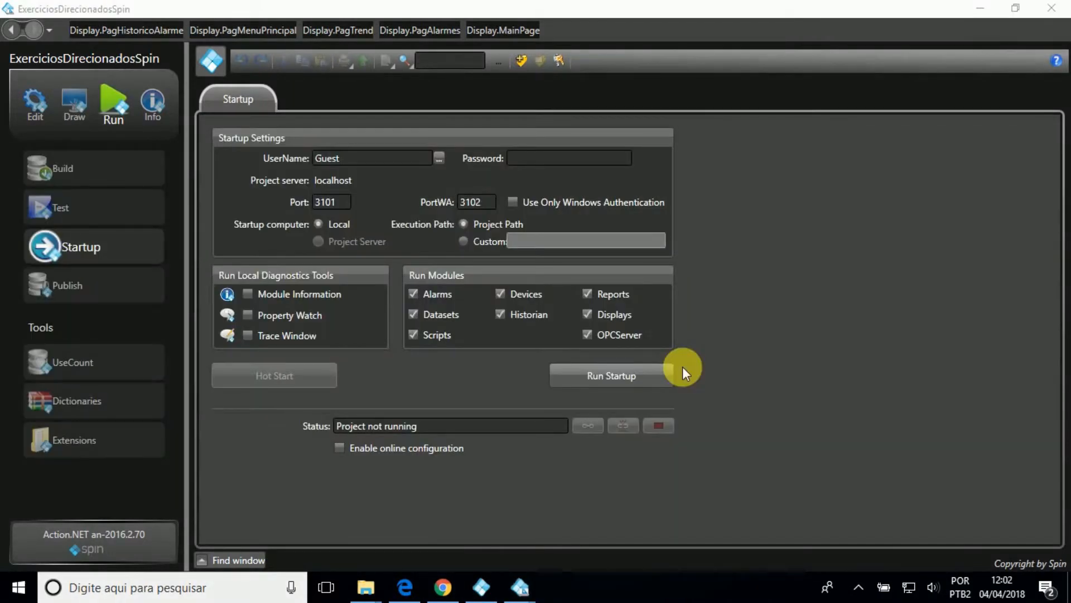
Run the project's startup and acknowledge the active alarms on the Alarme page.
click(645, 374)
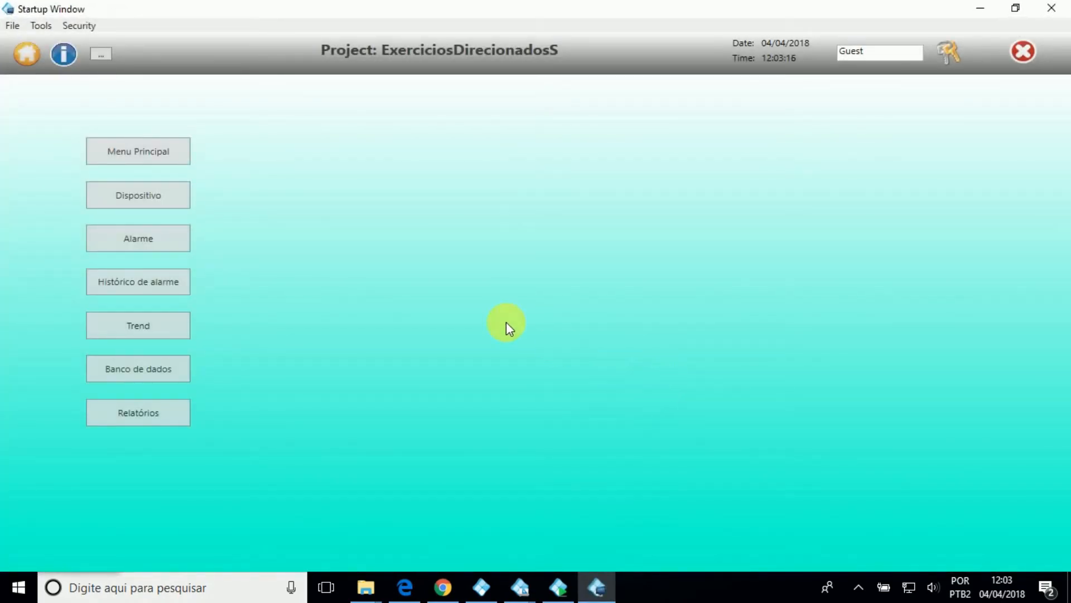
click(166, 240)
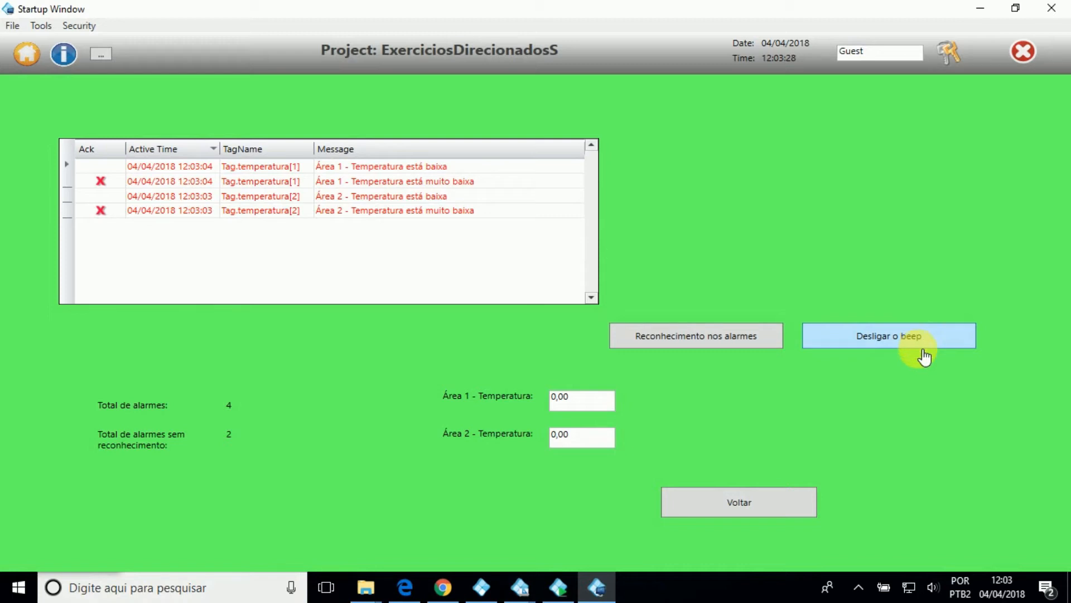
click(713, 341)
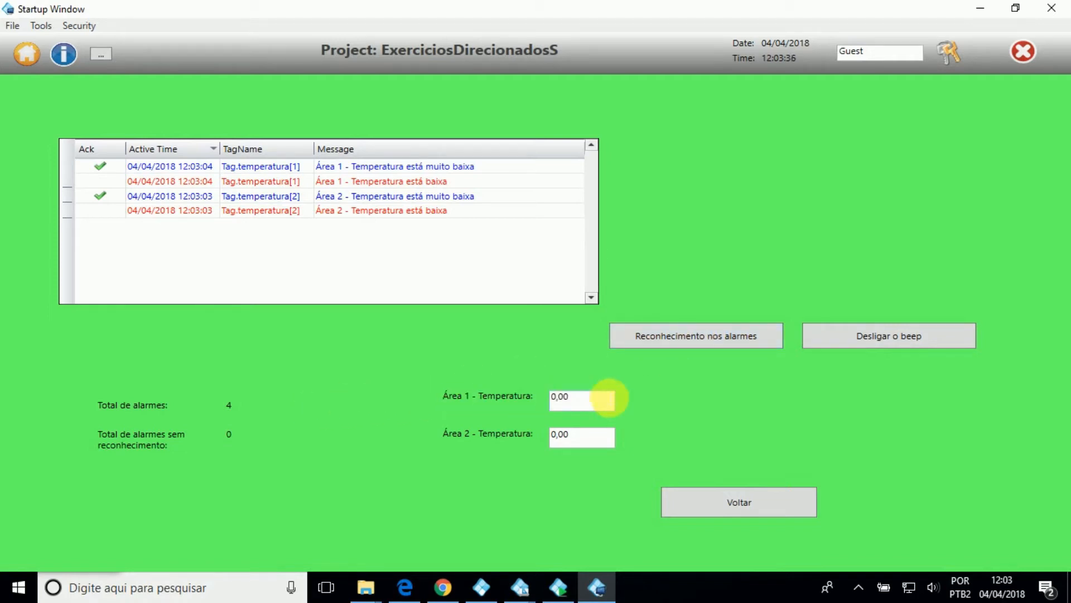
Set the Área 1 temperature to 23 on the running alarm page.
drag(555, 399, 605, 400)
text(2)
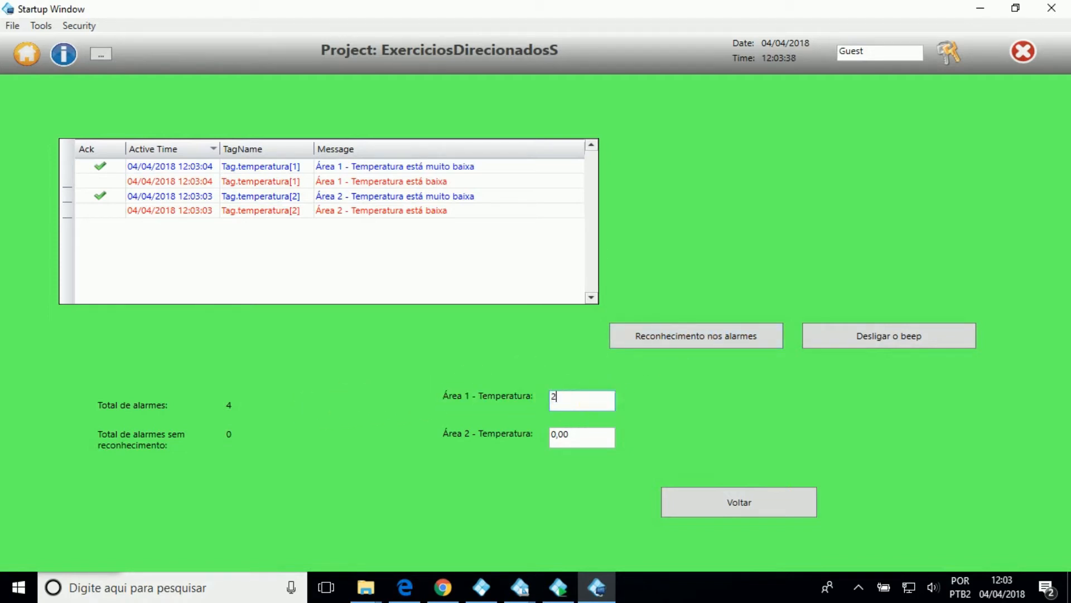
text(3)
key(Return)
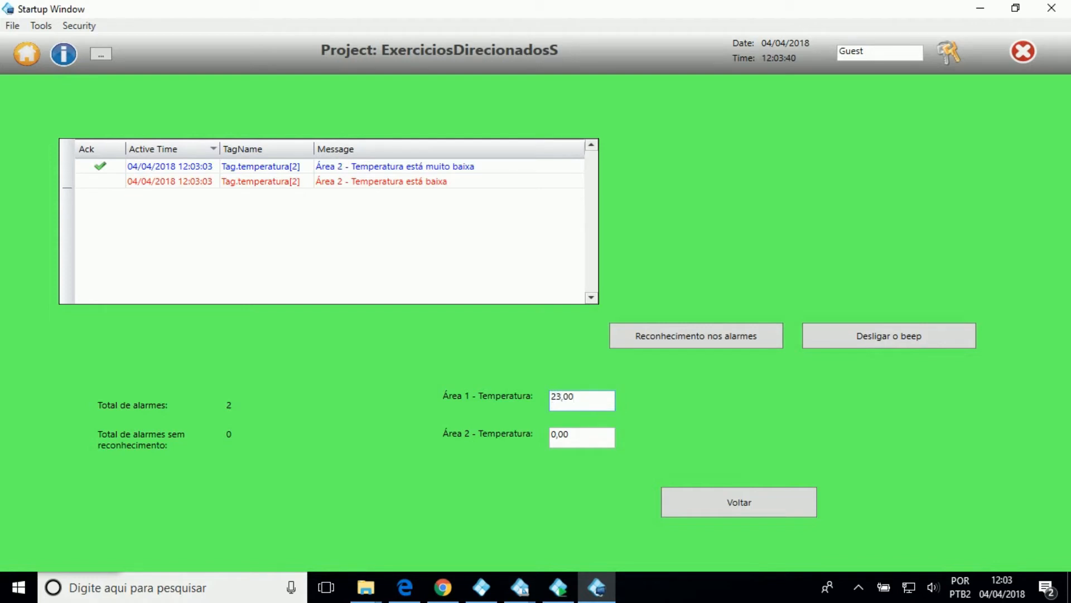
Set the Área 1 temperature to 100 and acknowledge the resulting alarms.
drag(609, 403, 541, 405)
text(100)
key(Return)
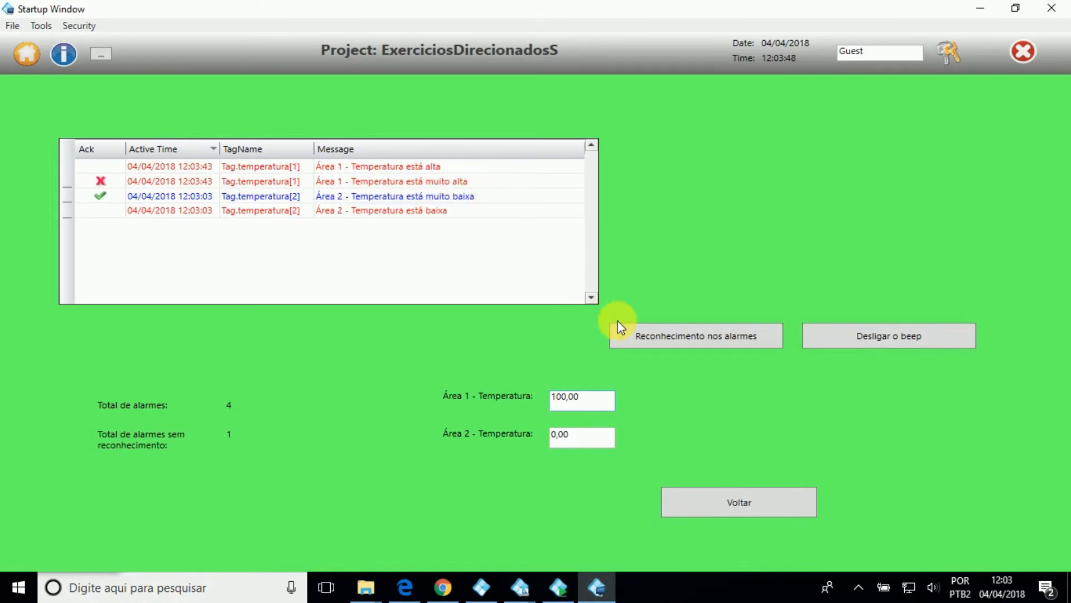
click(744, 342)
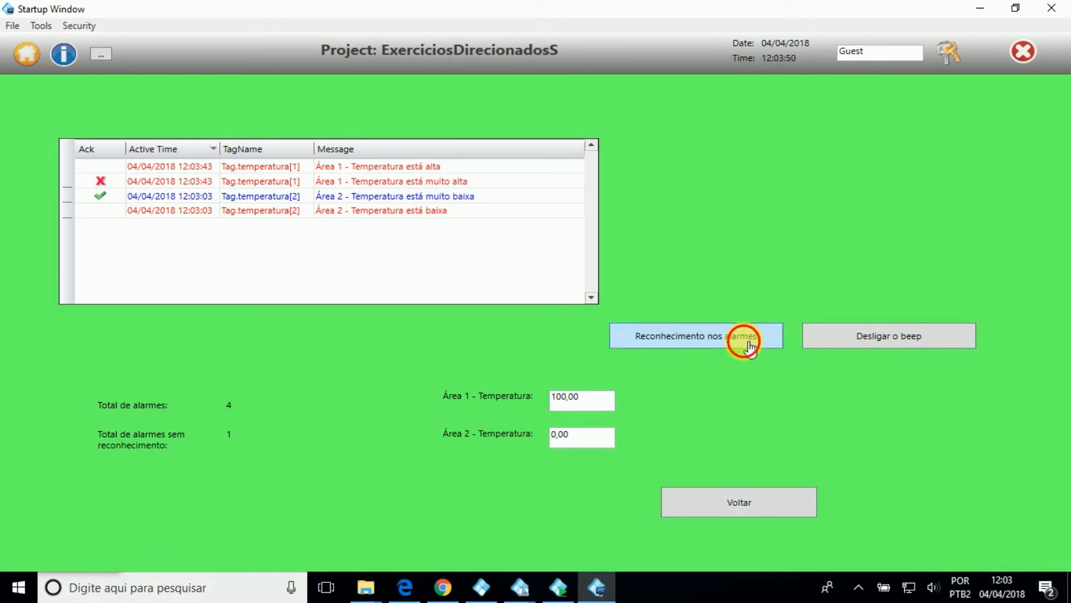
Go back to the main menu, open Histórico de alarme and look through the recorded alarm events.
click(750, 503)
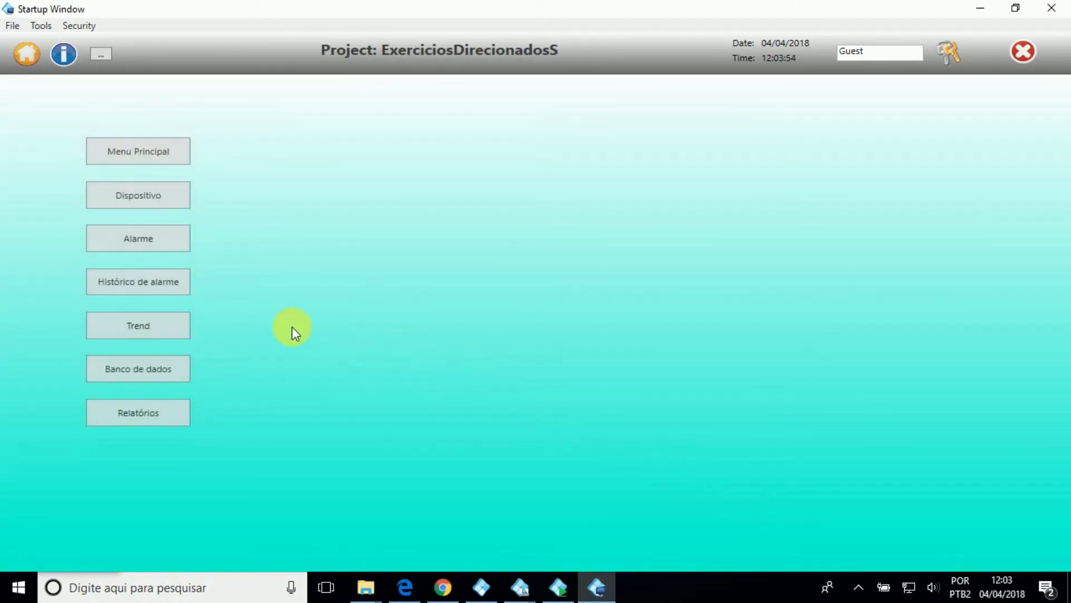
click(152, 286)
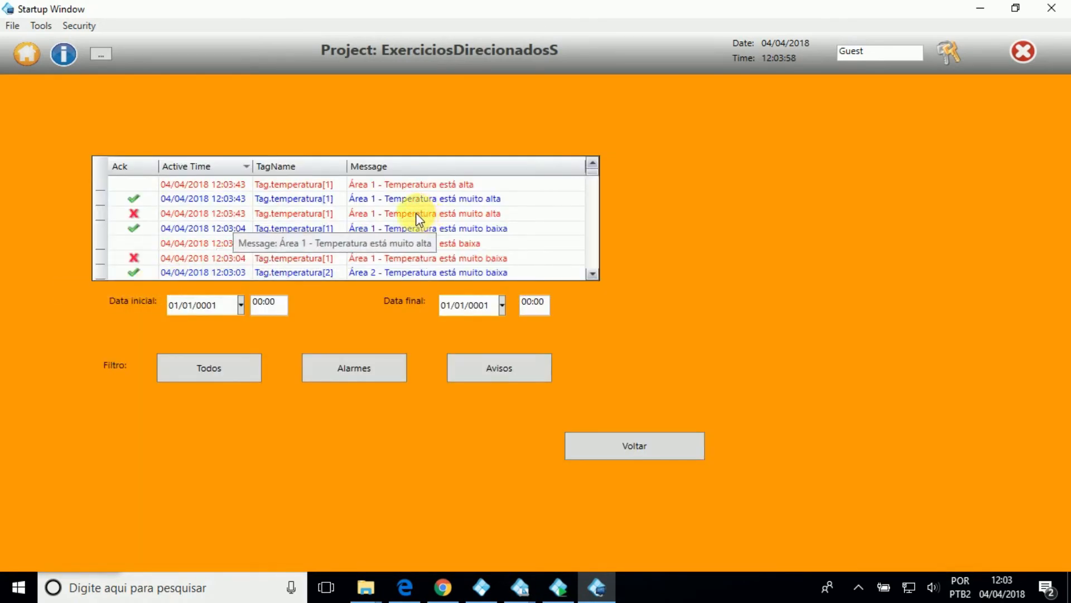
scroll(398, 234, down, 5)
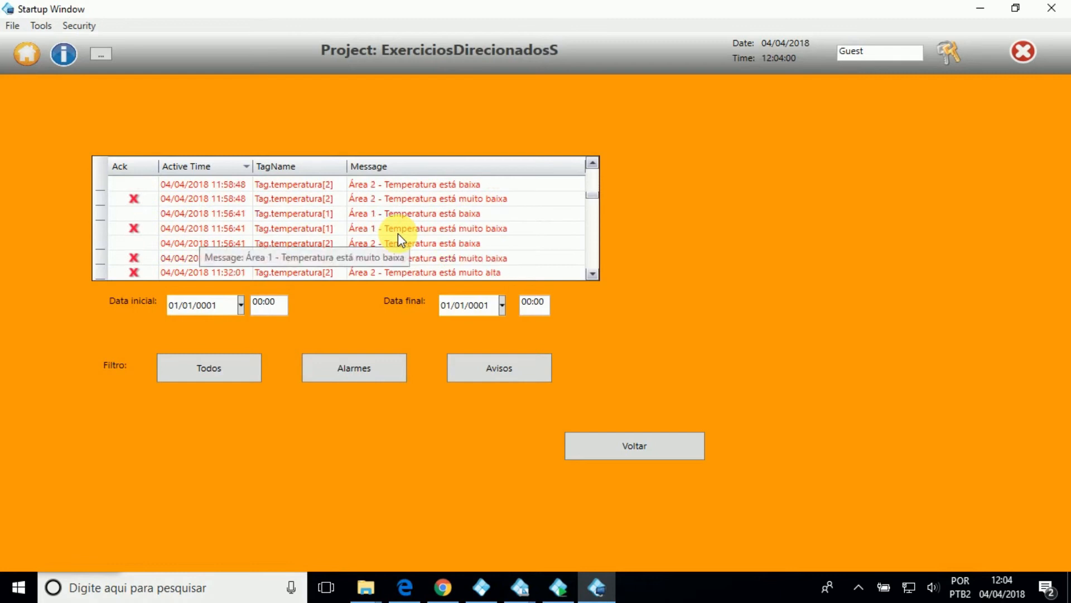
scroll(399, 234, down, 10)
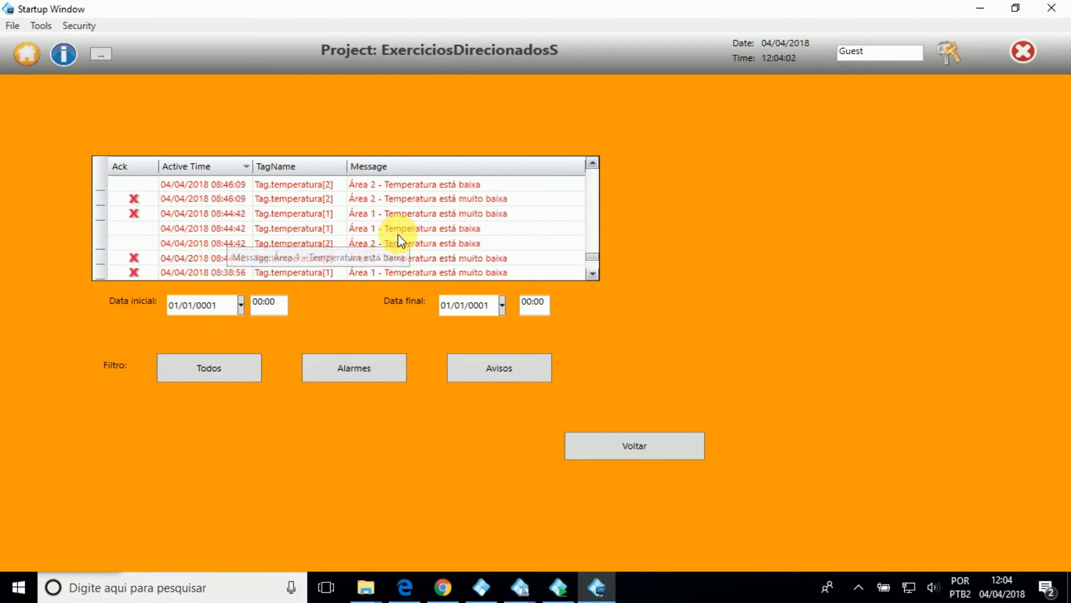
scroll(398, 234, up, 10)
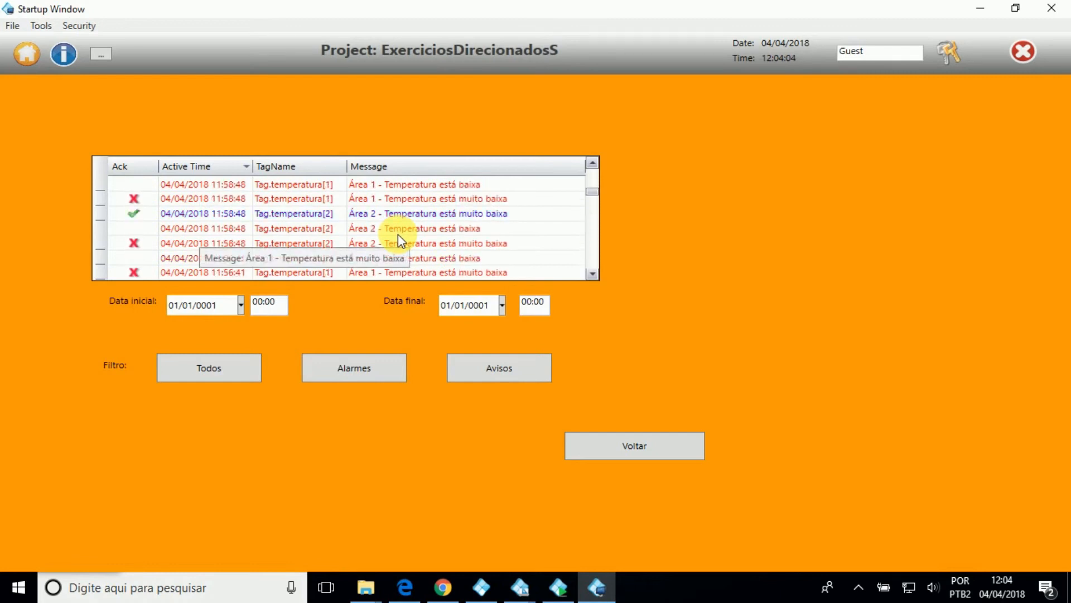
scroll(397, 233, up, 5)
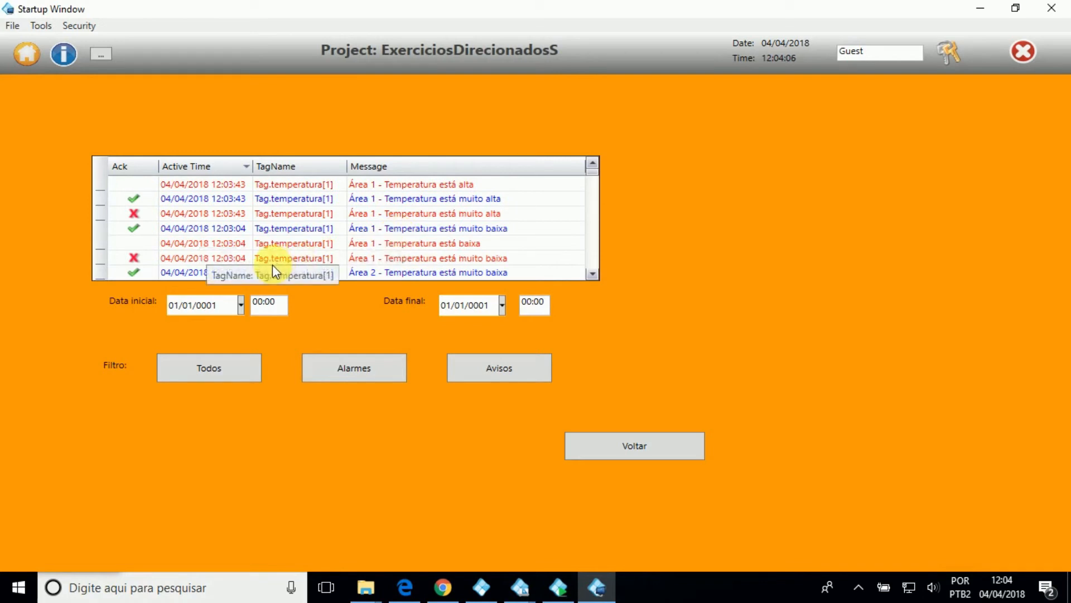
Set the alarm history's Data inicial to 04/04/2018 at 08:50.
click(241, 305)
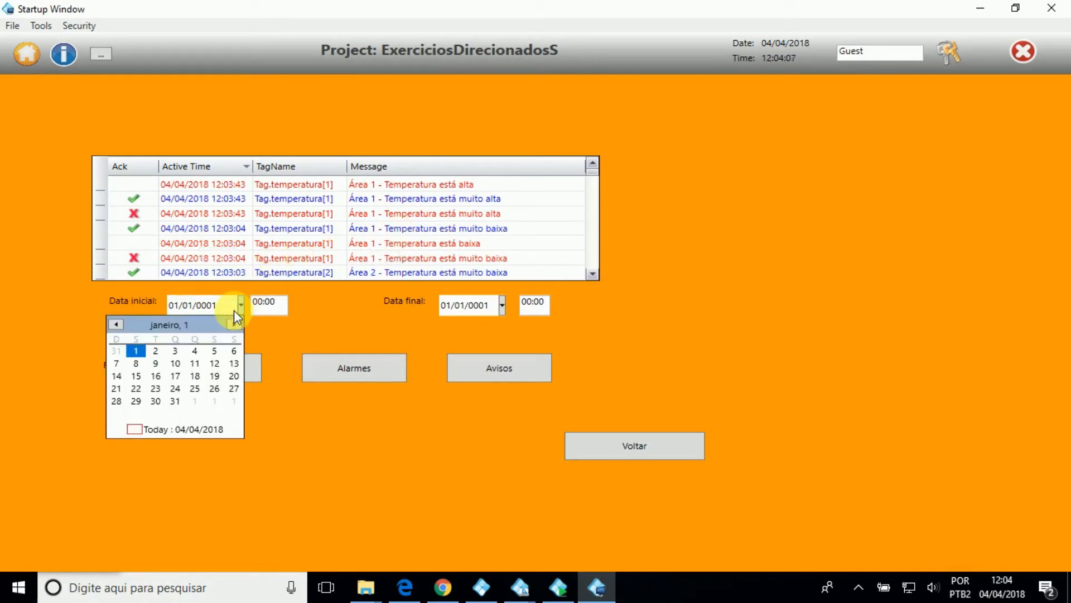
click(138, 428)
click(505, 308)
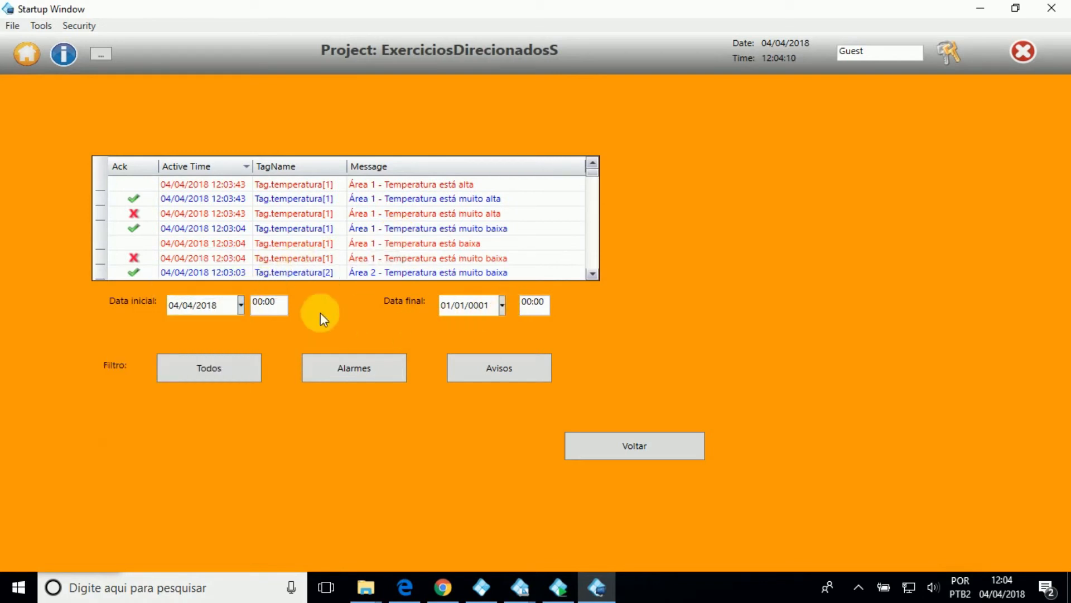
double_click(284, 312)
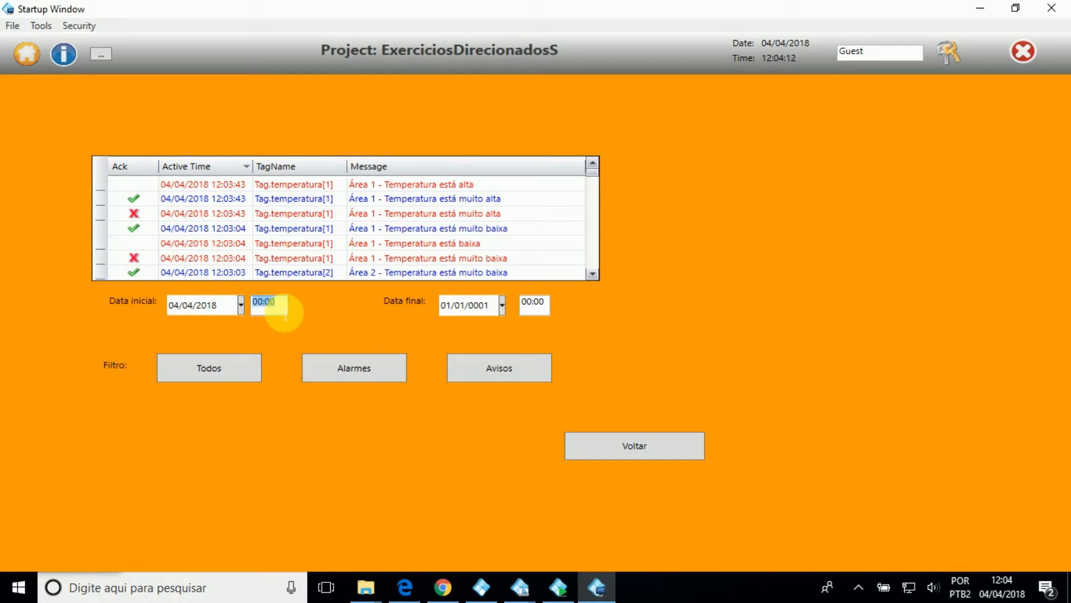
text(08:50)
Set the Data final to 04/04/2018 at 09:00, apply the Todos filter and look through the listed events.
click(501, 309)
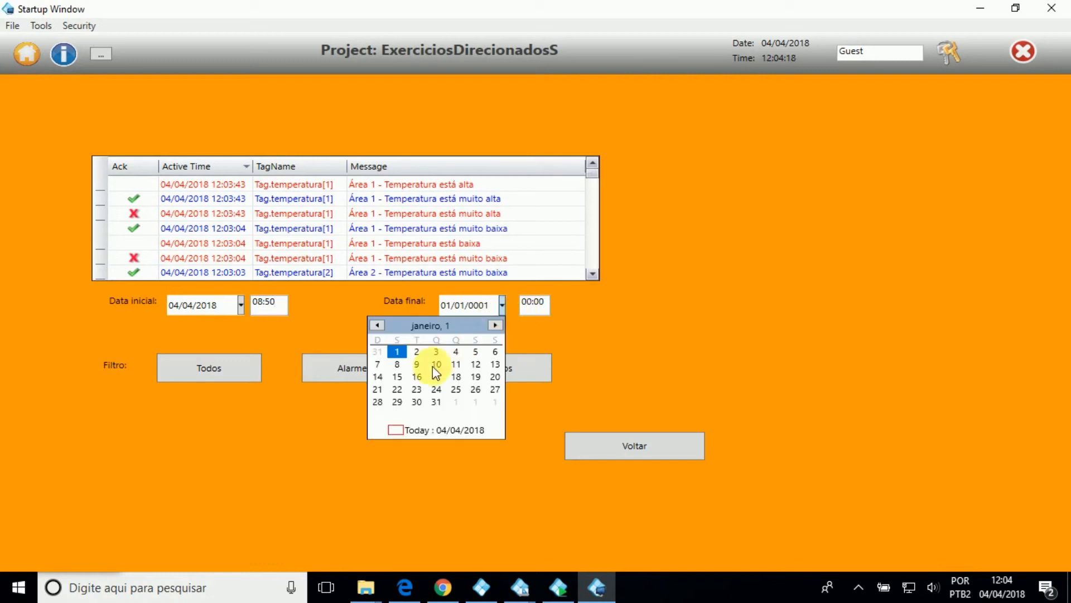
click(394, 431)
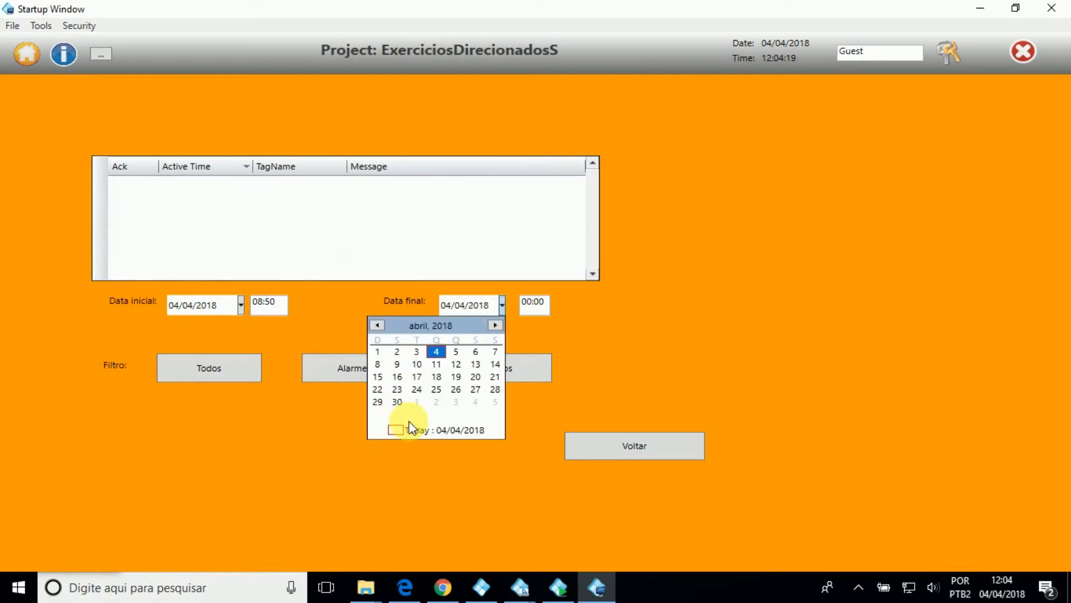
click(534, 311)
drag(554, 304, 516, 306)
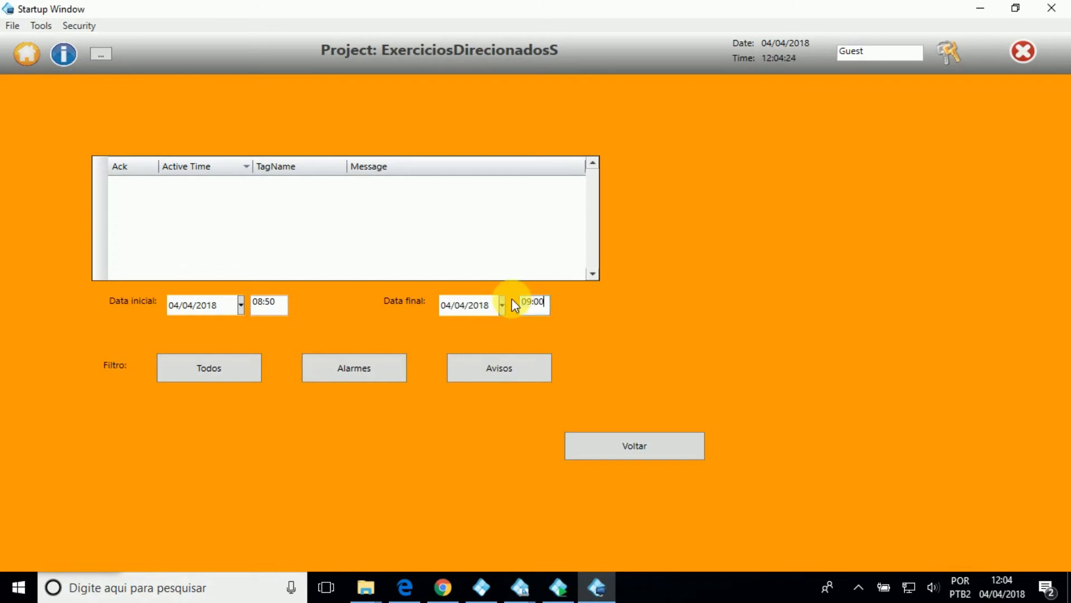
click(227, 370)
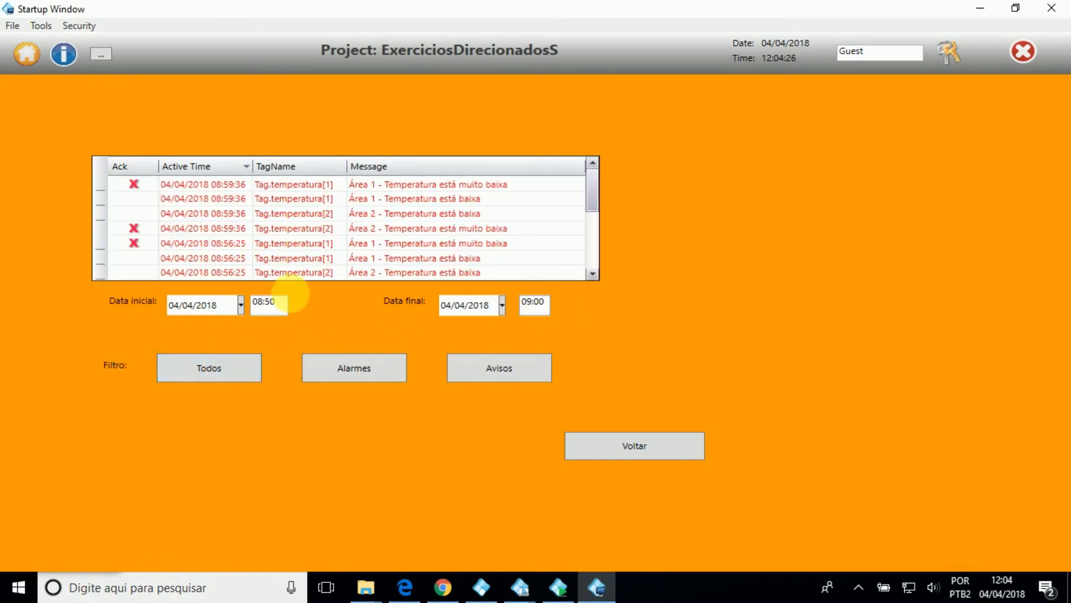
scroll(263, 222, down, 5)
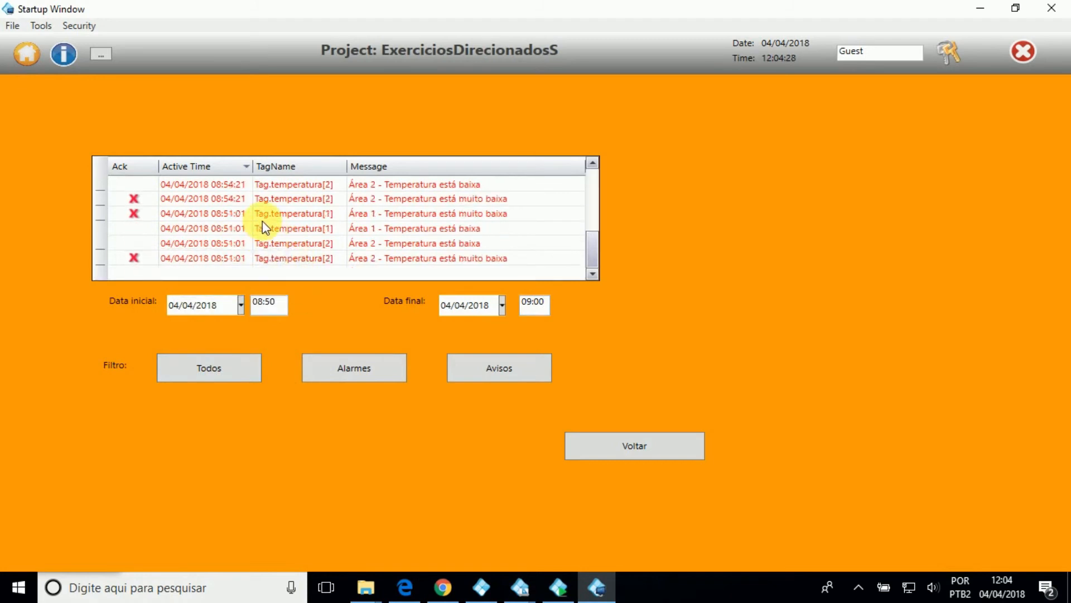
scroll(262, 221, up, 5)
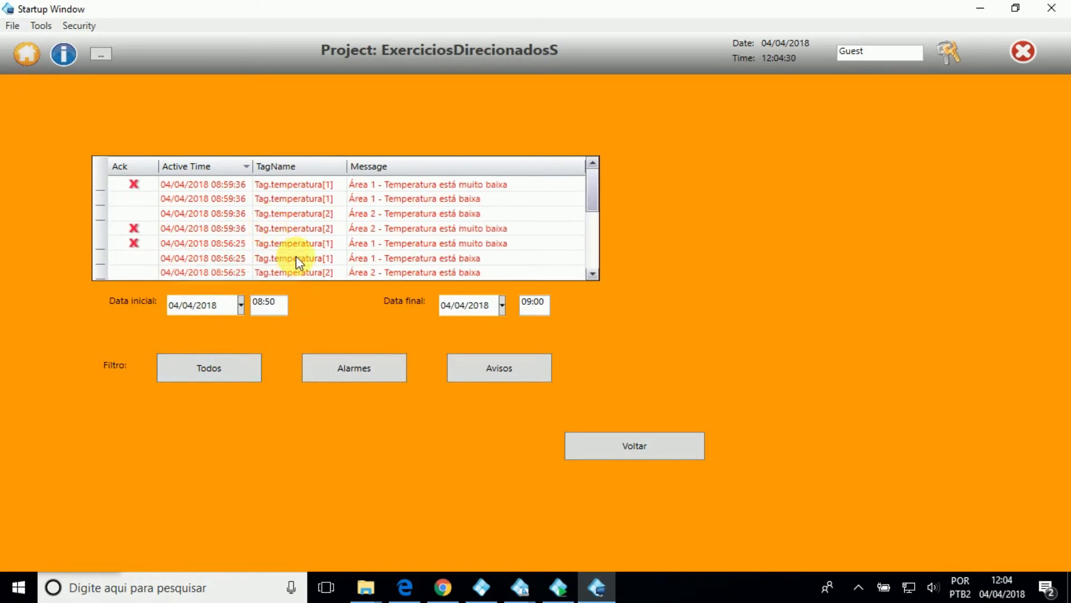
Filter the history by Alarmes and by Avisos, with the GroupName column shown and the events sorted by Message.
click(355, 369)
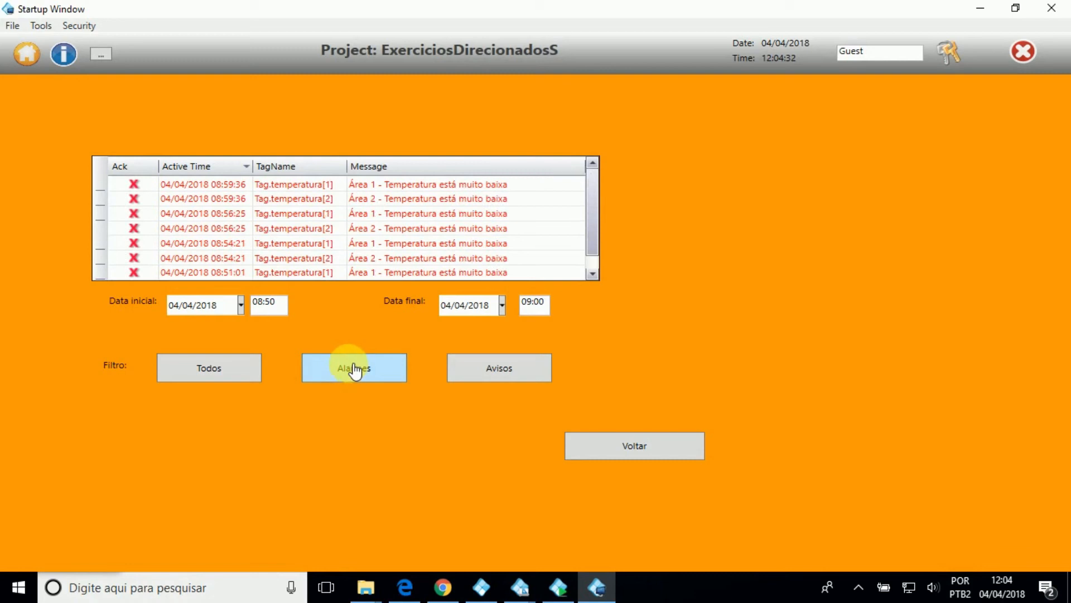
right_click(419, 165)
click(390, 218)
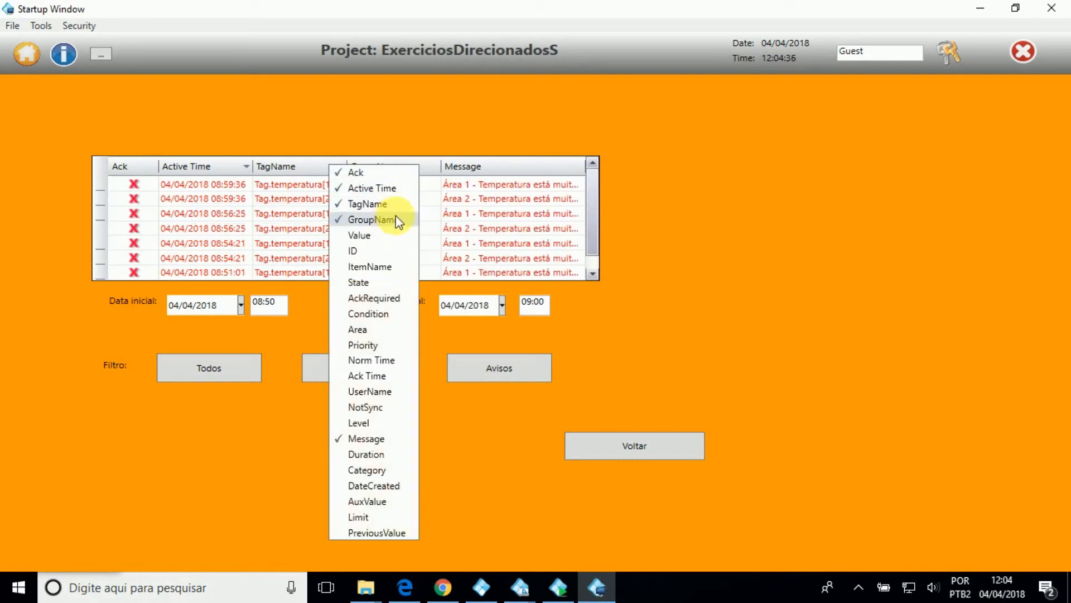
click(503, 163)
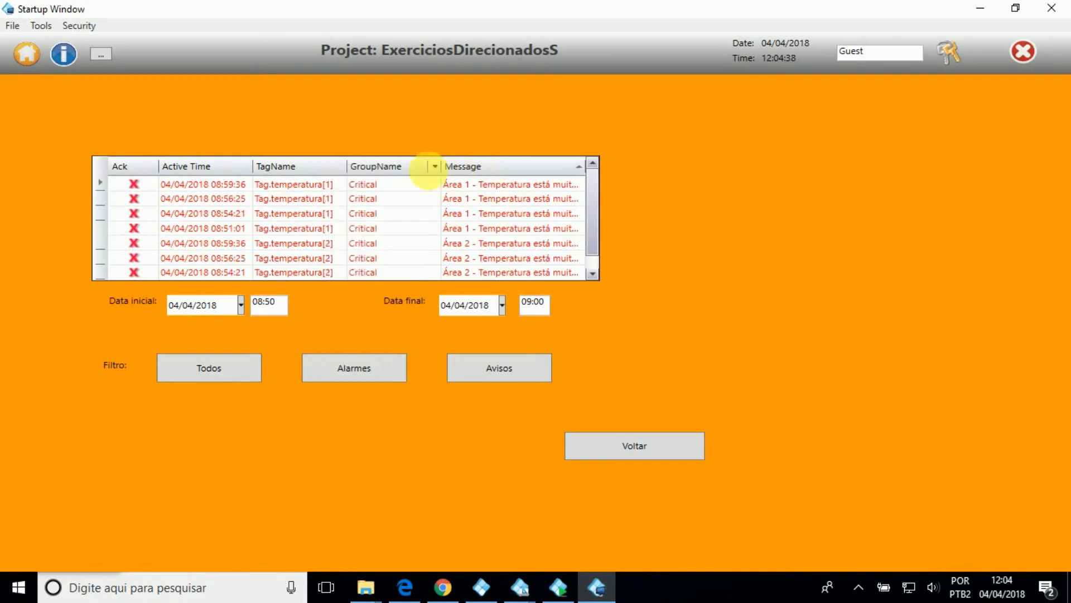
click(477, 371)
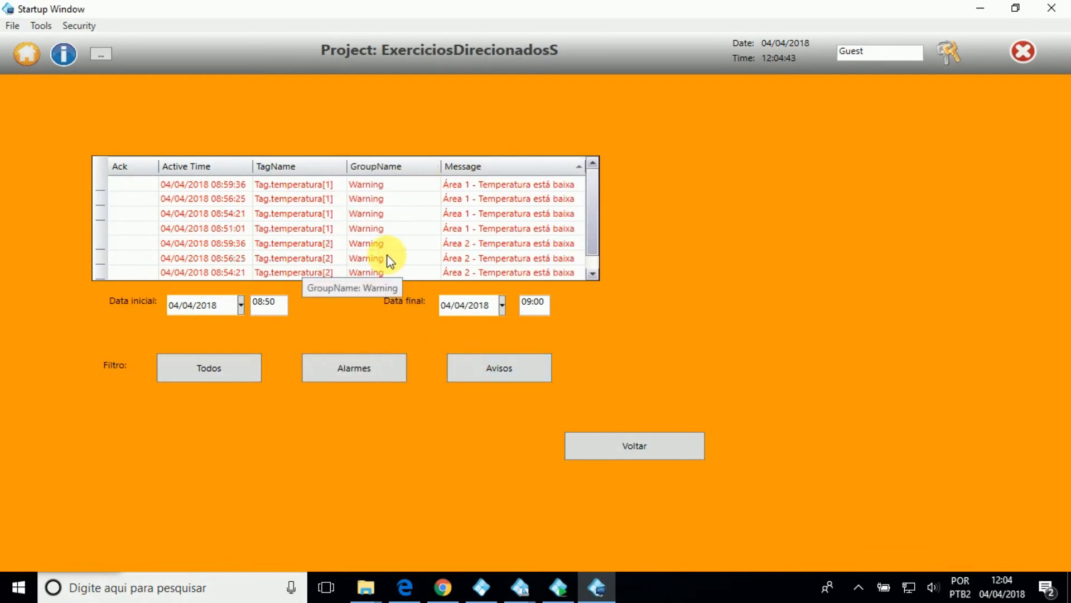
Open the Trend page from the main menu and assign Tag.temperatura[1] to Pen 1 and Tag.temperatura[2] to Pen 2.
click(591, 444)
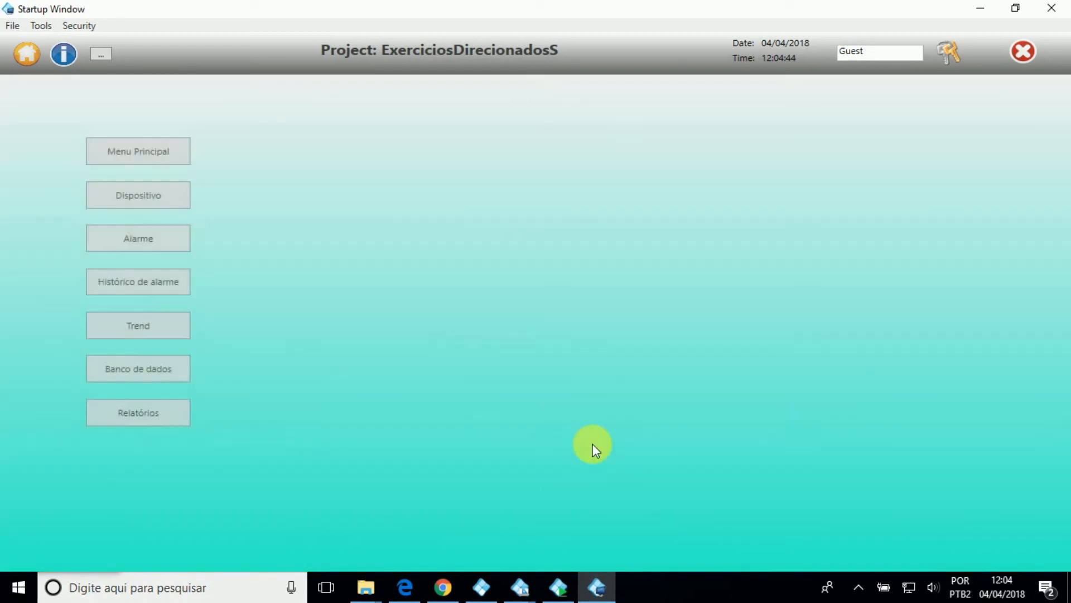
click(155, 321)
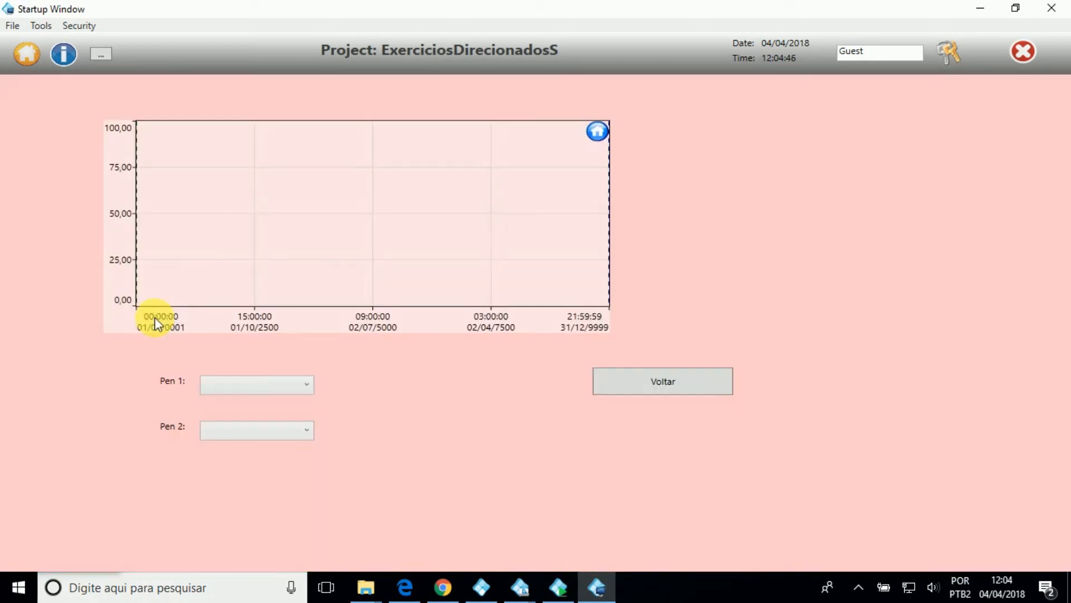
click(260, 385)
click(259, 407)
click(257, 429)
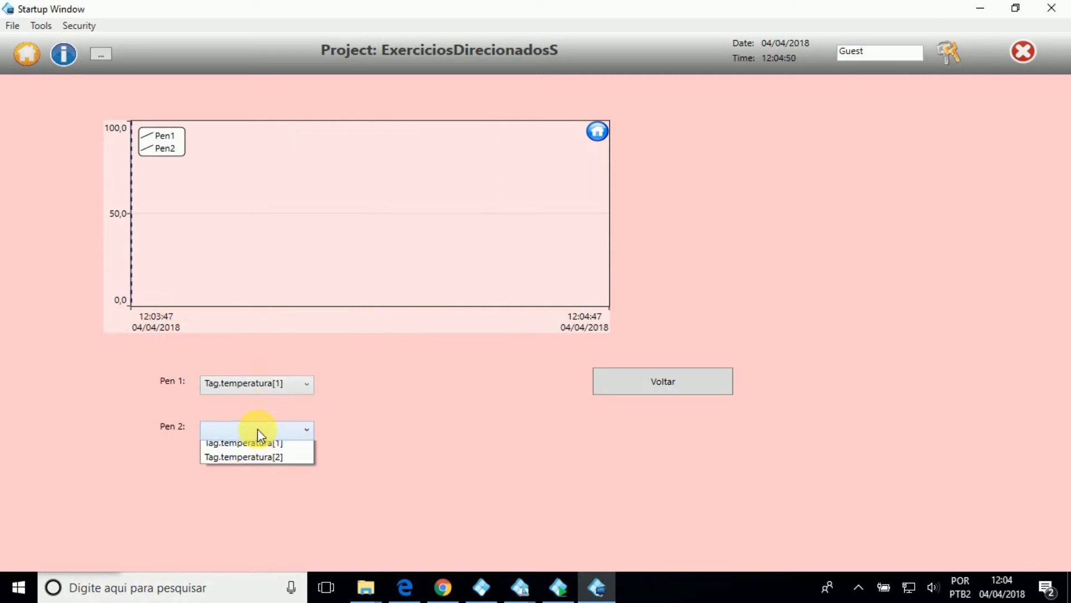
click(257, 461)
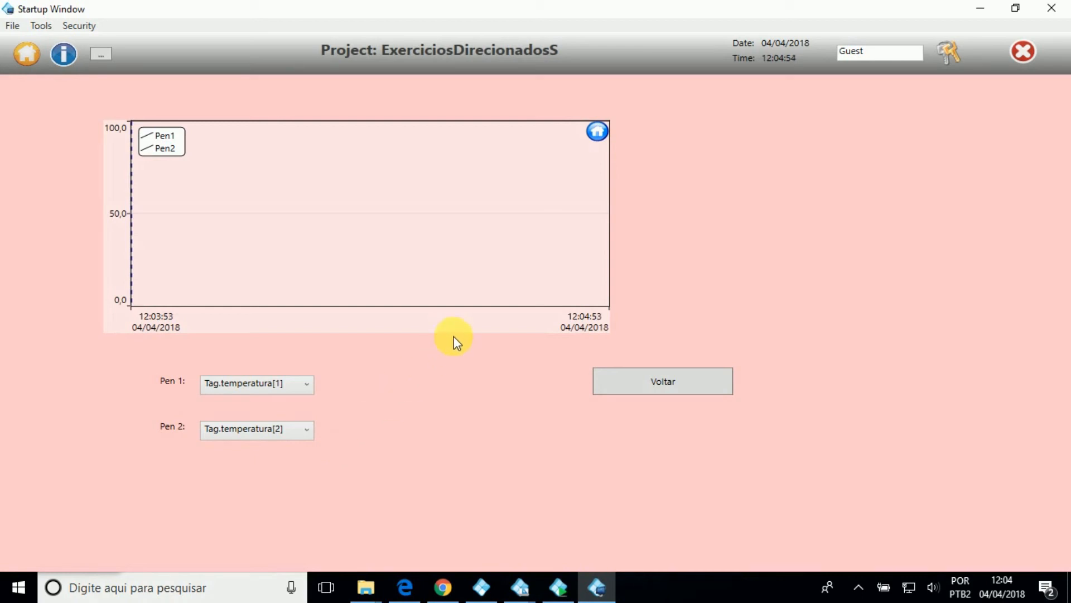
Open the Menu Principal page, select area 1 and turn both fan switches on and back off.
click(613, 384)
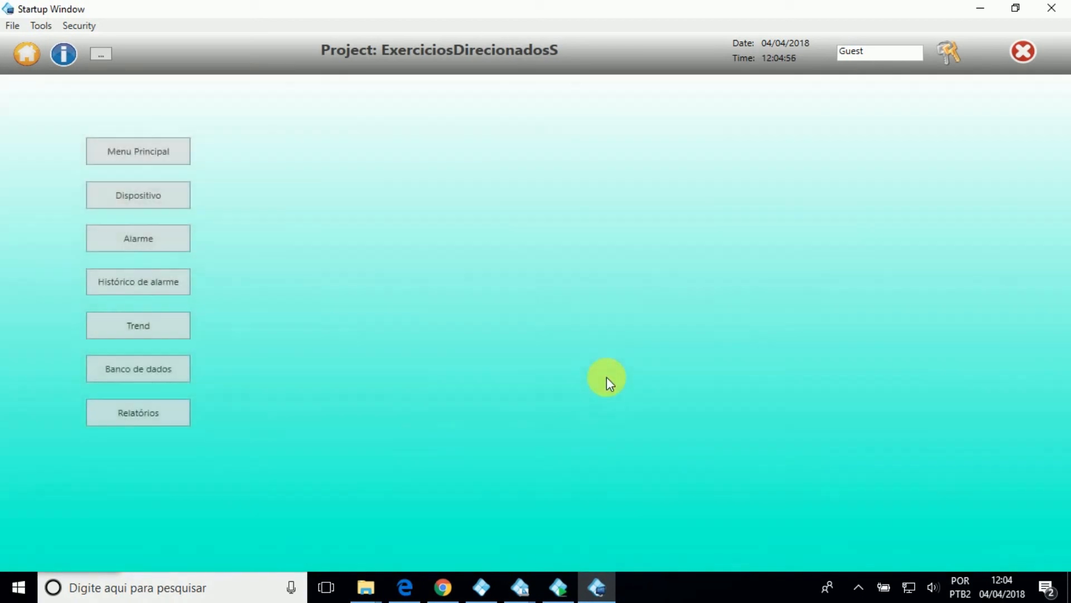
click(173, 156)
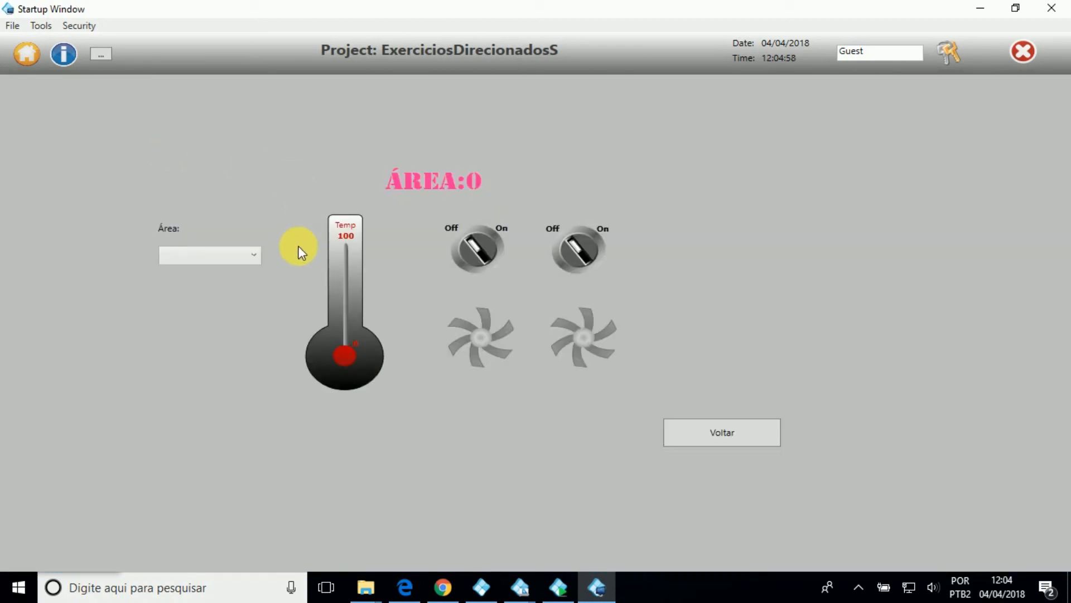
click(253, 256)
click(252, 273)
click(450, 263)
click(578, 245)
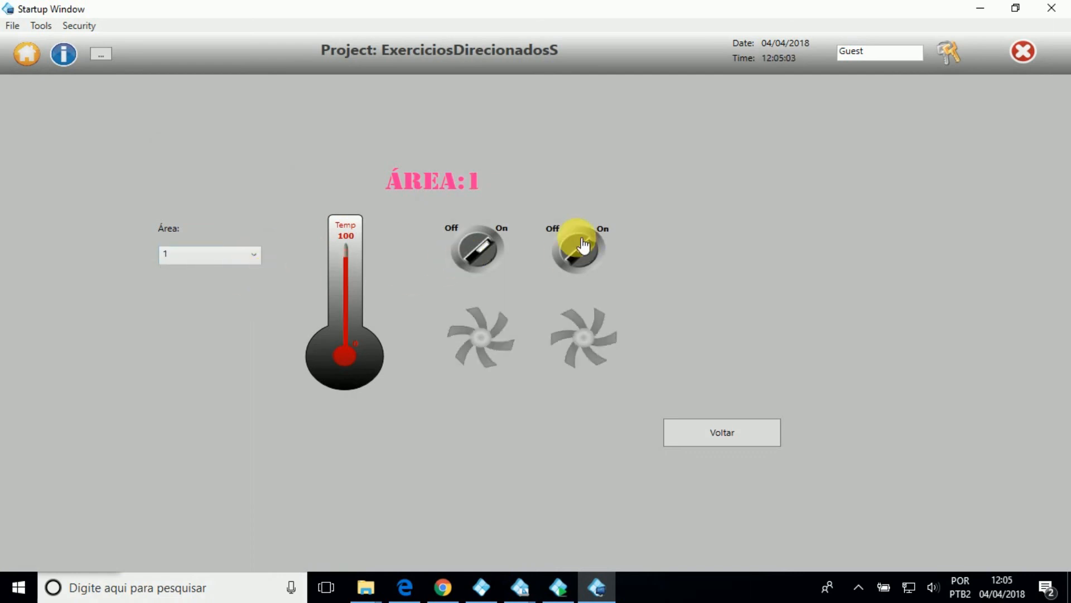
click(582, 245)
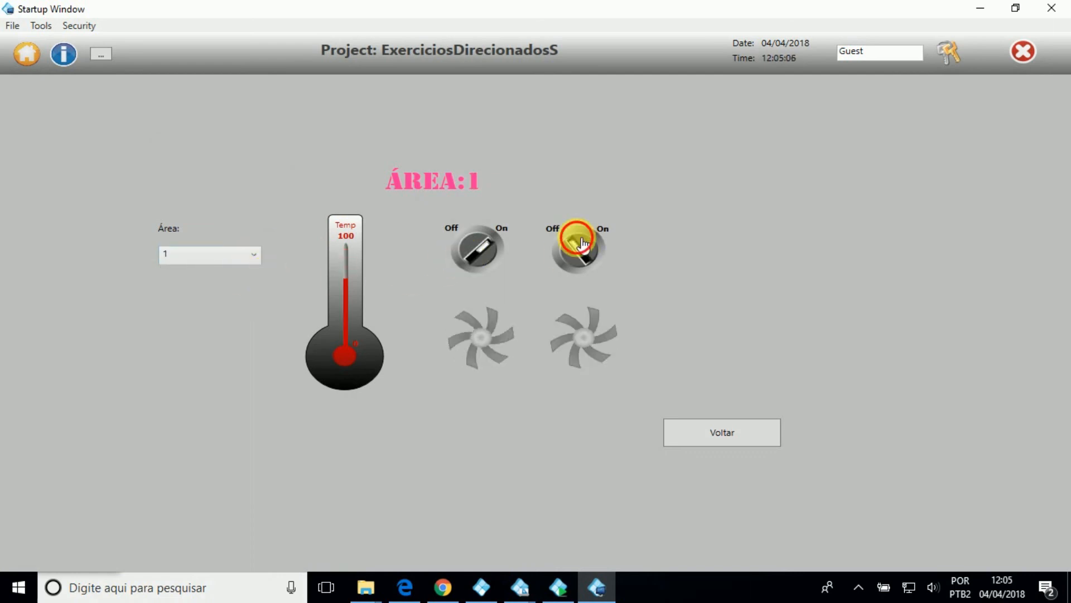
click(450, 257)
Select area 2 and turn the switch above its first fan on and back off.
click(214, 259)
click(185, 287)
click(478, 258)
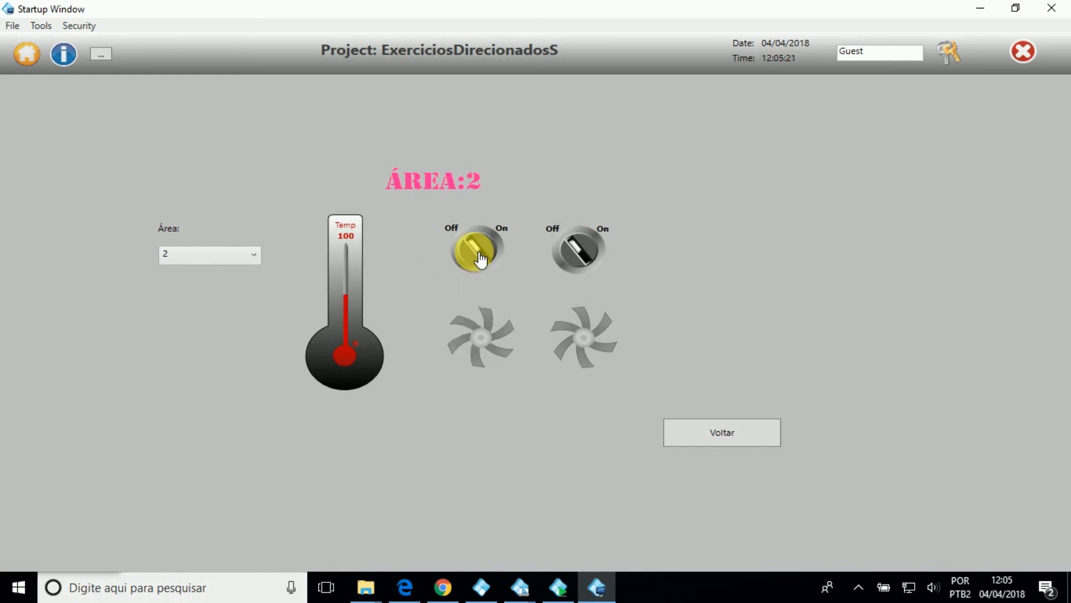
click(477, 257)
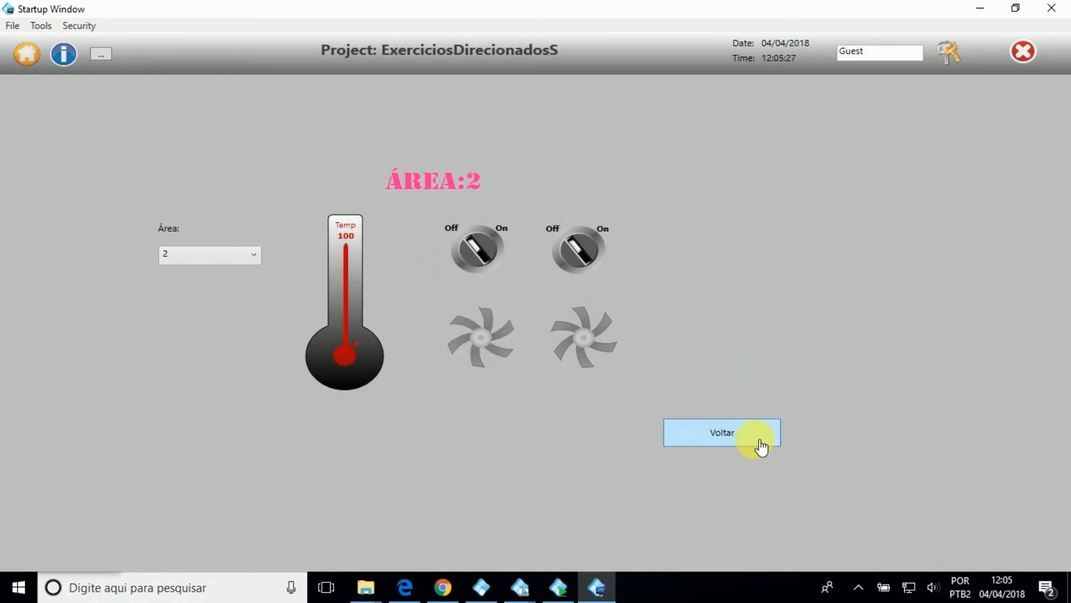
Return to the Trend page, examine the temperature curves of both pens and go back to the main menu.
click(758, 446)
click(151, 334)
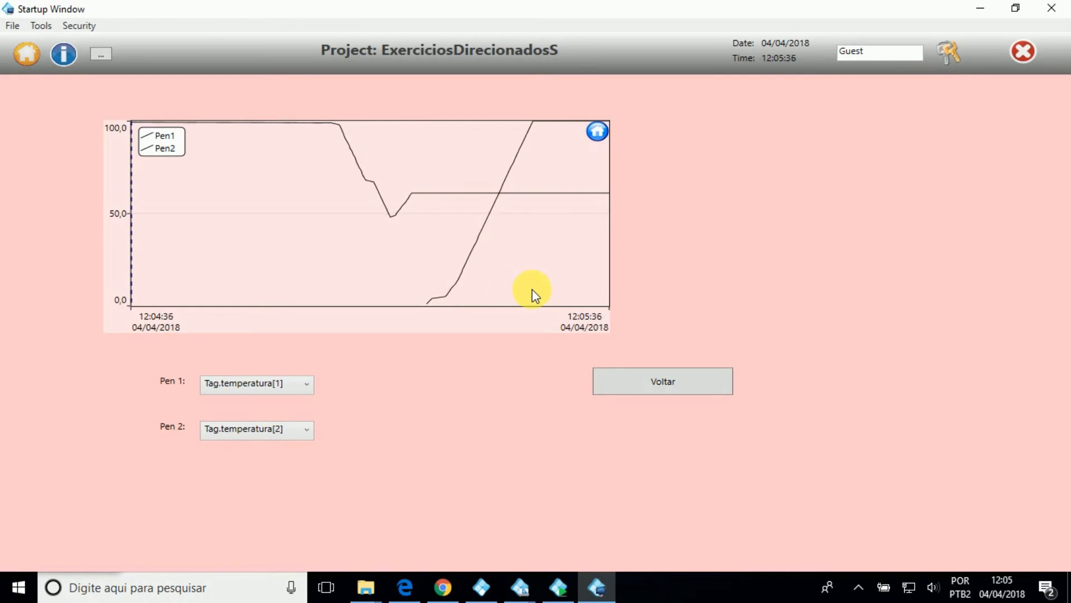
click(637, 391)
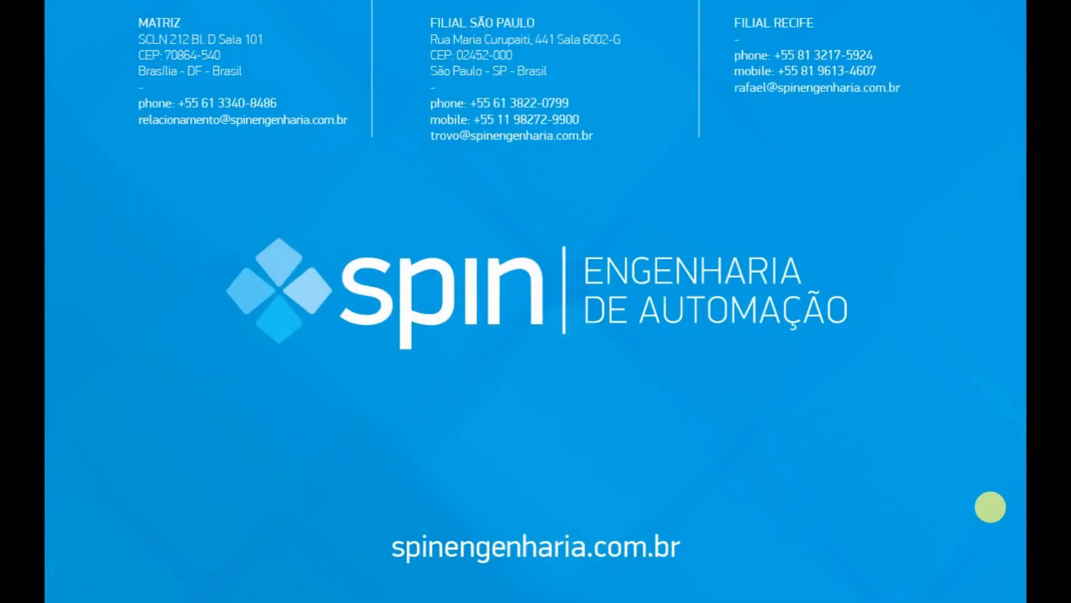